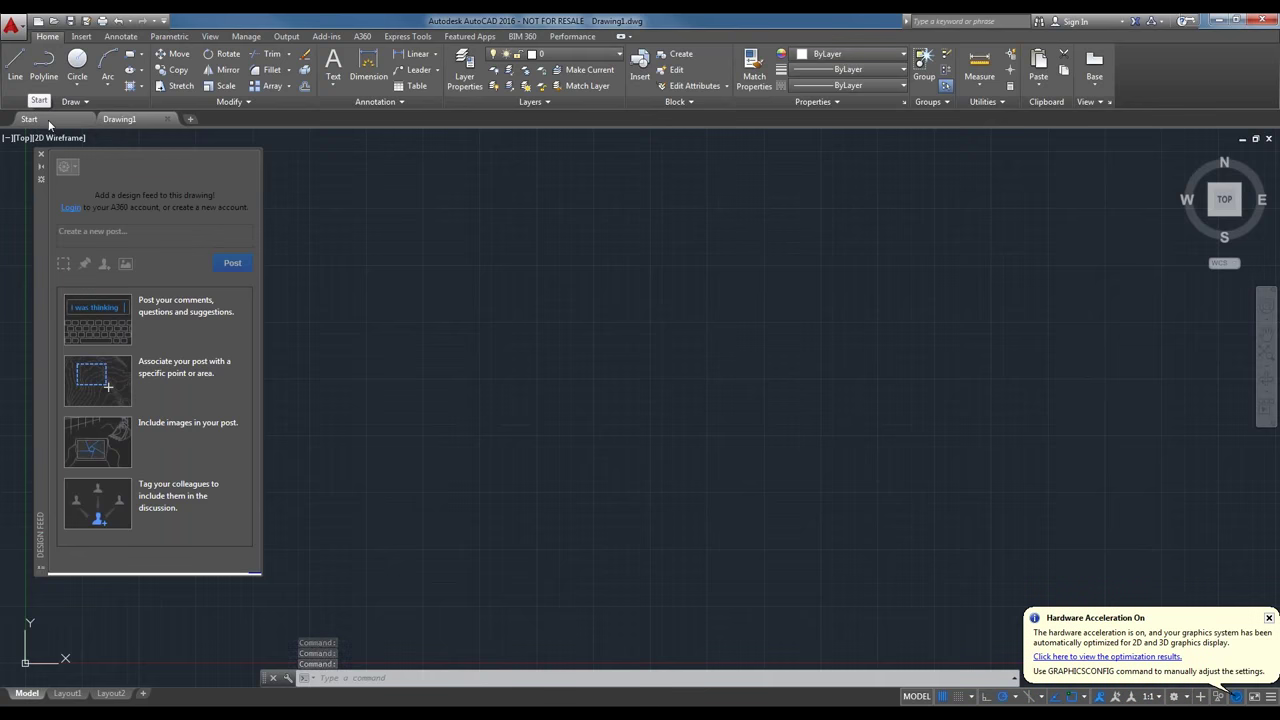
Return to the Start page and look through the drawing templates and sheet sets available for a new drawing.
click(30, 120)
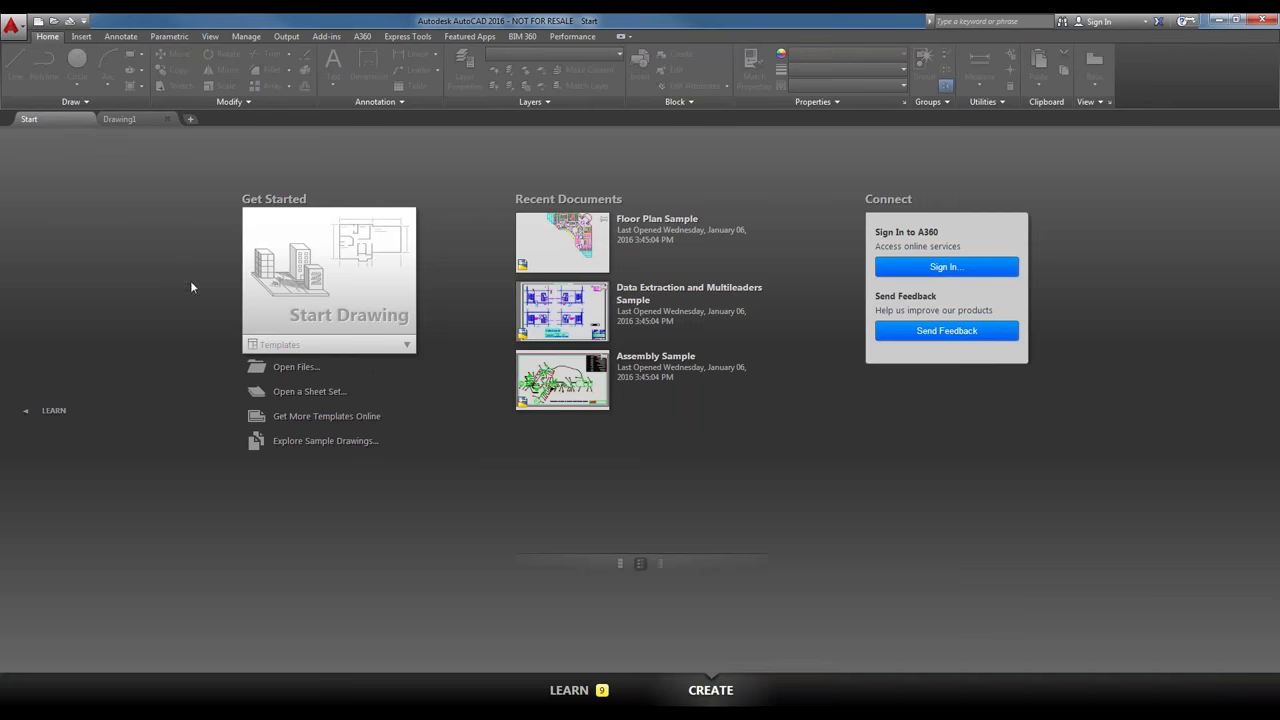
click(407, 345)
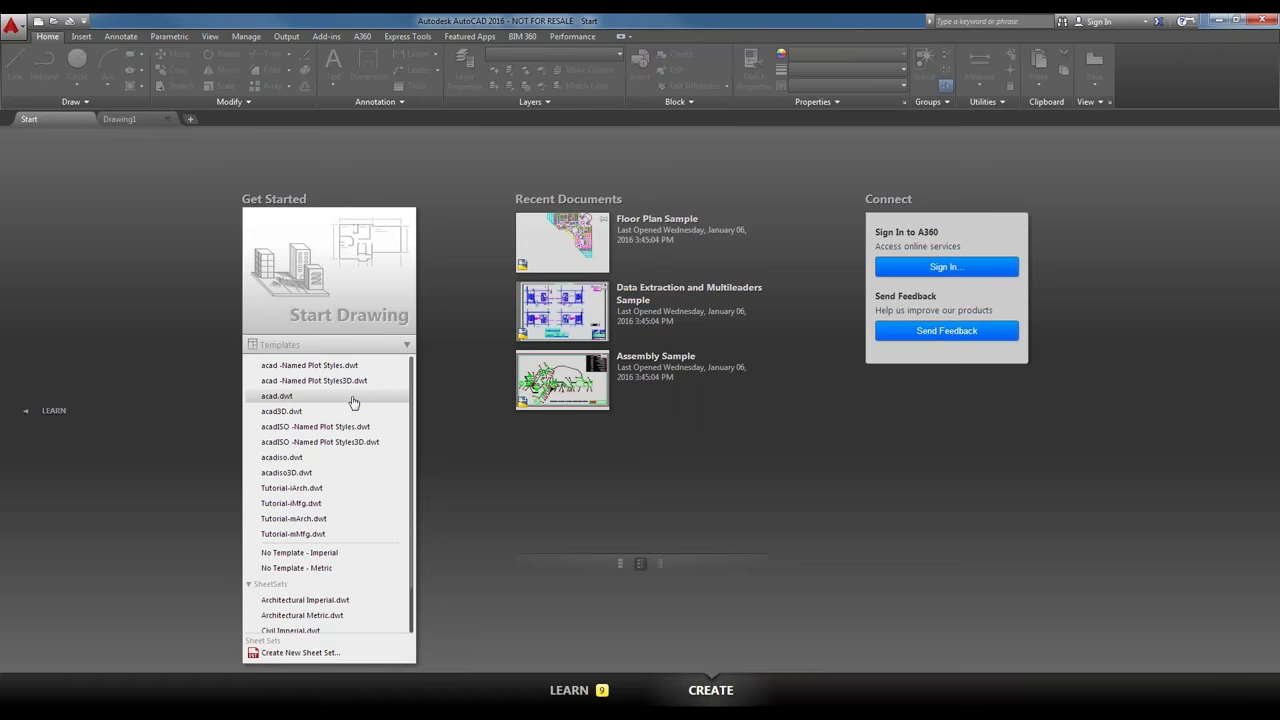
scroll(330, 401, down, 2)
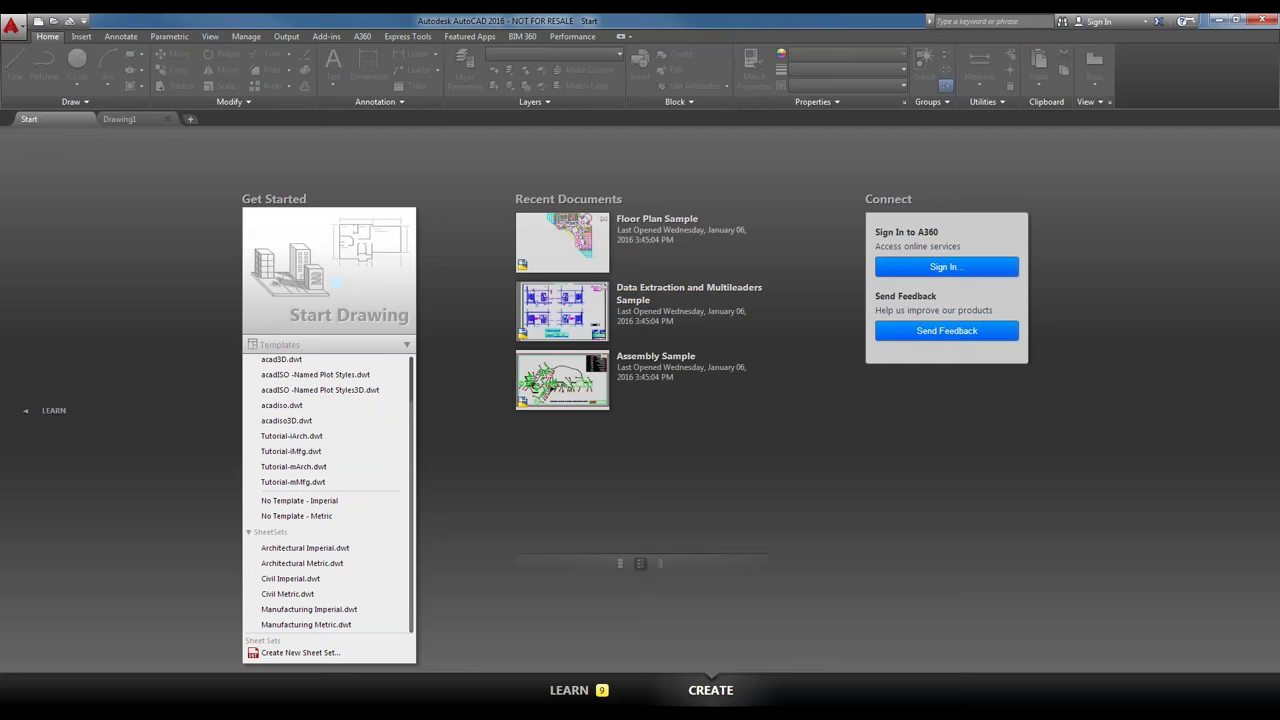
scroll(330, 441, up, 2)
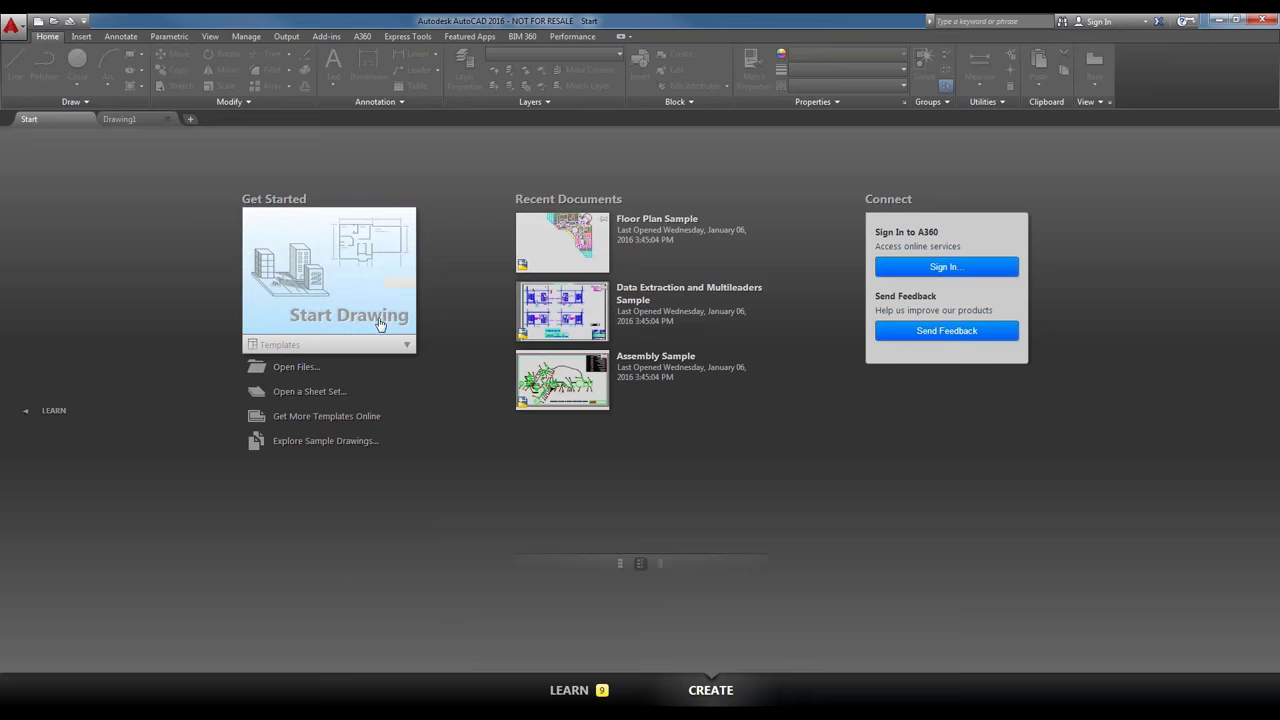
Check which file types can be opened as existing files, then cancel without opening any.
click(303, 372)
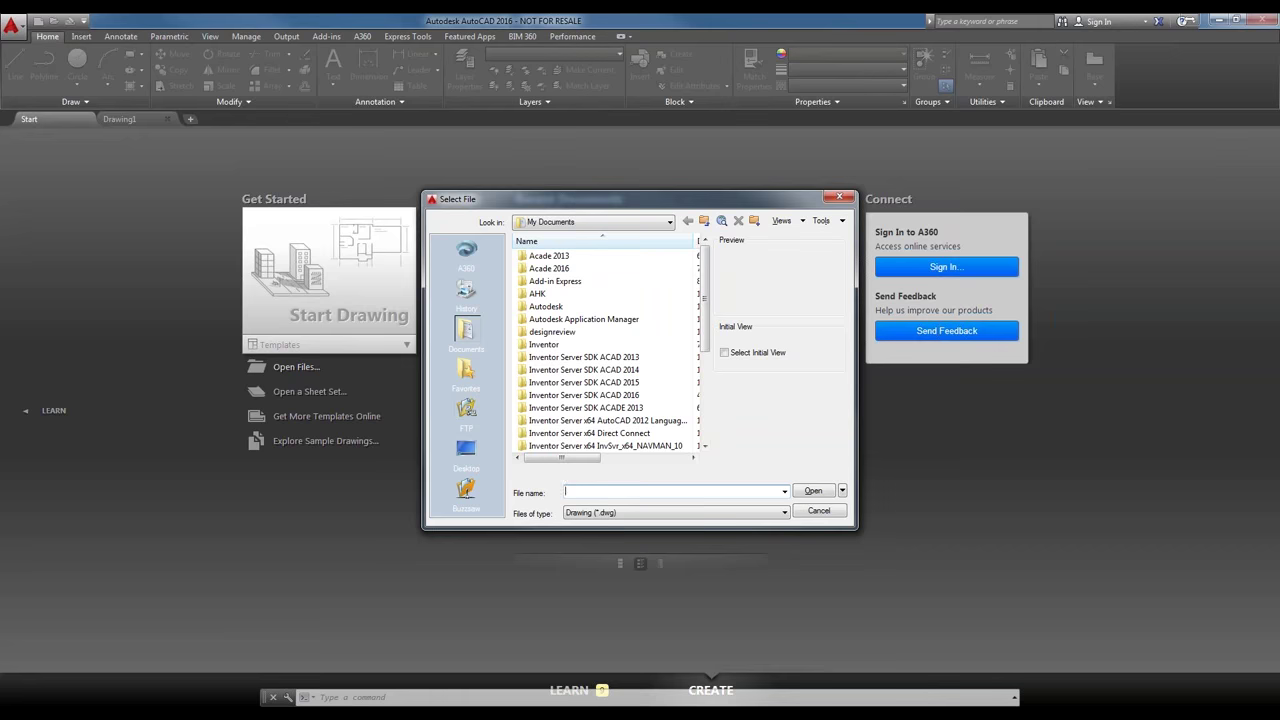
click(753, 518)
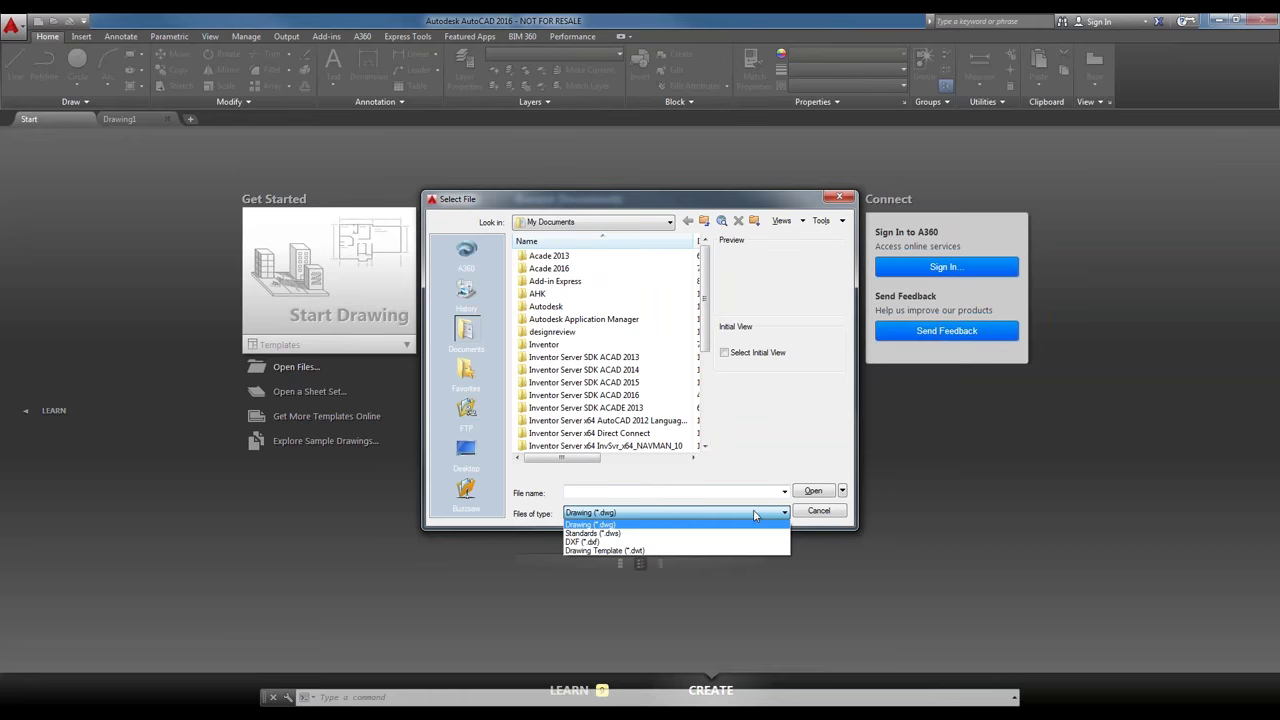
click(830, 518)
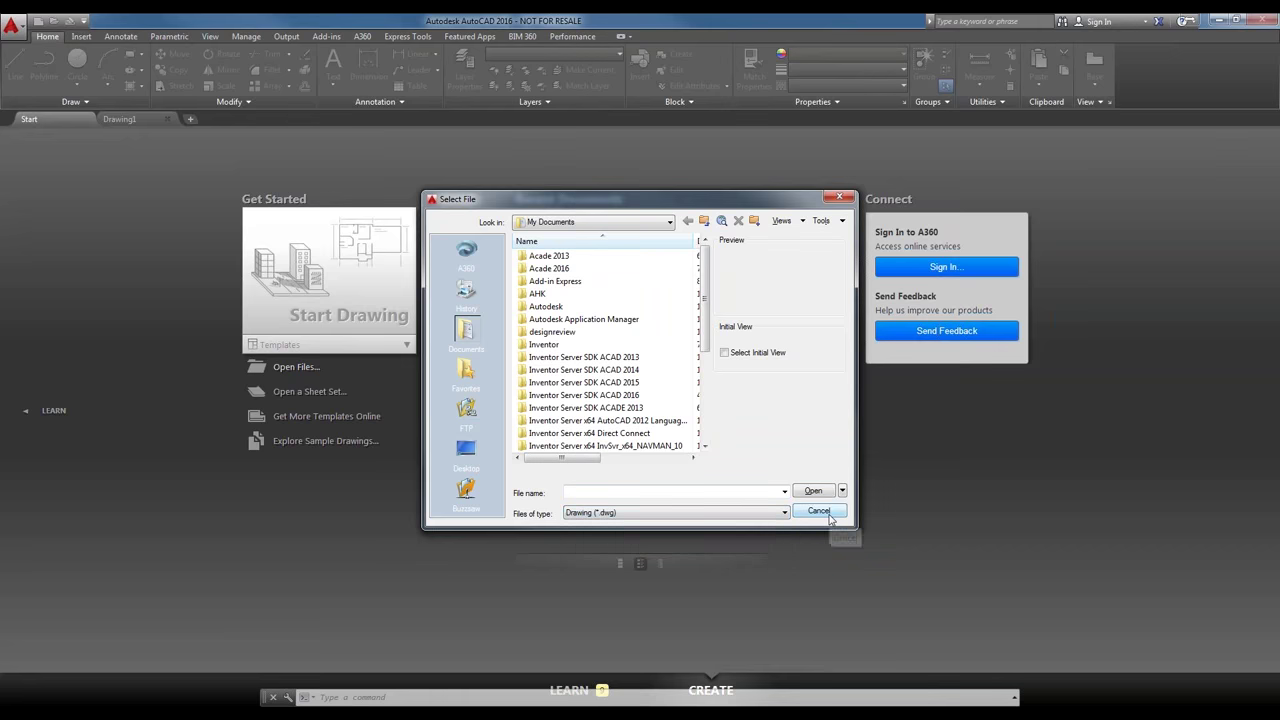
click(828, 518)
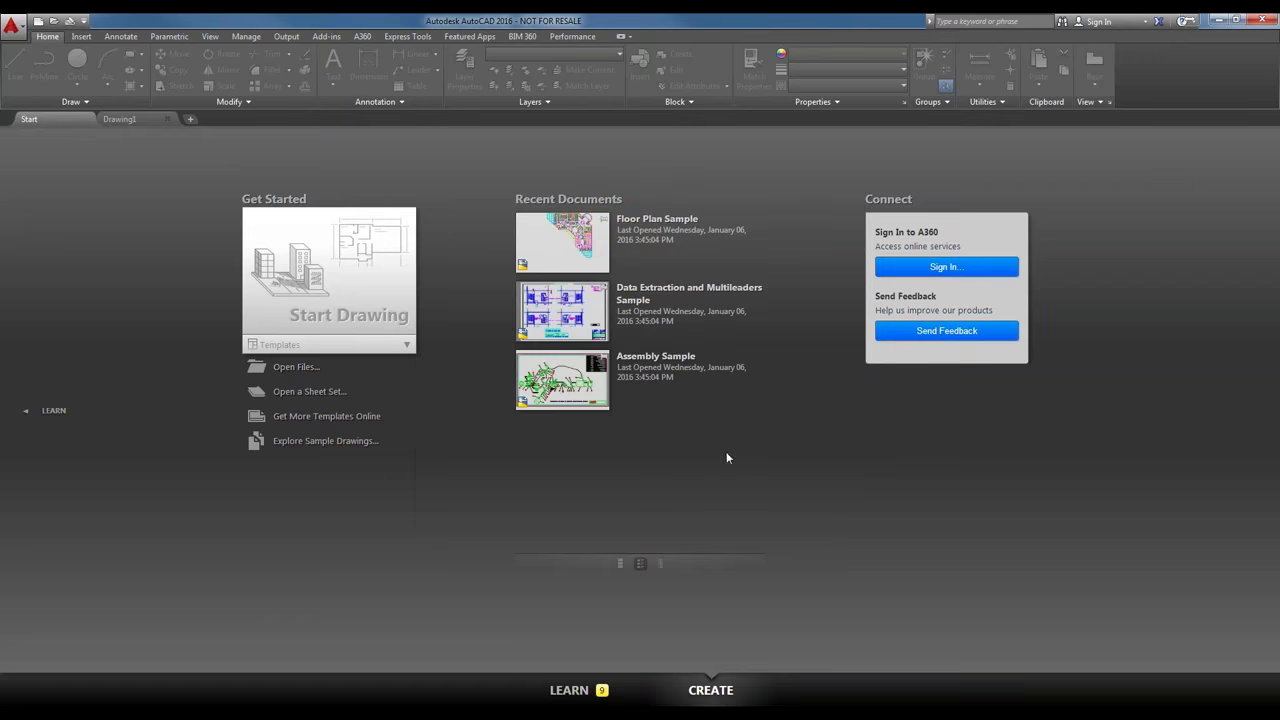
Preview the recent documents with large thumbnails, then show them as a compact text list without thumbnails.
click(620, 564)
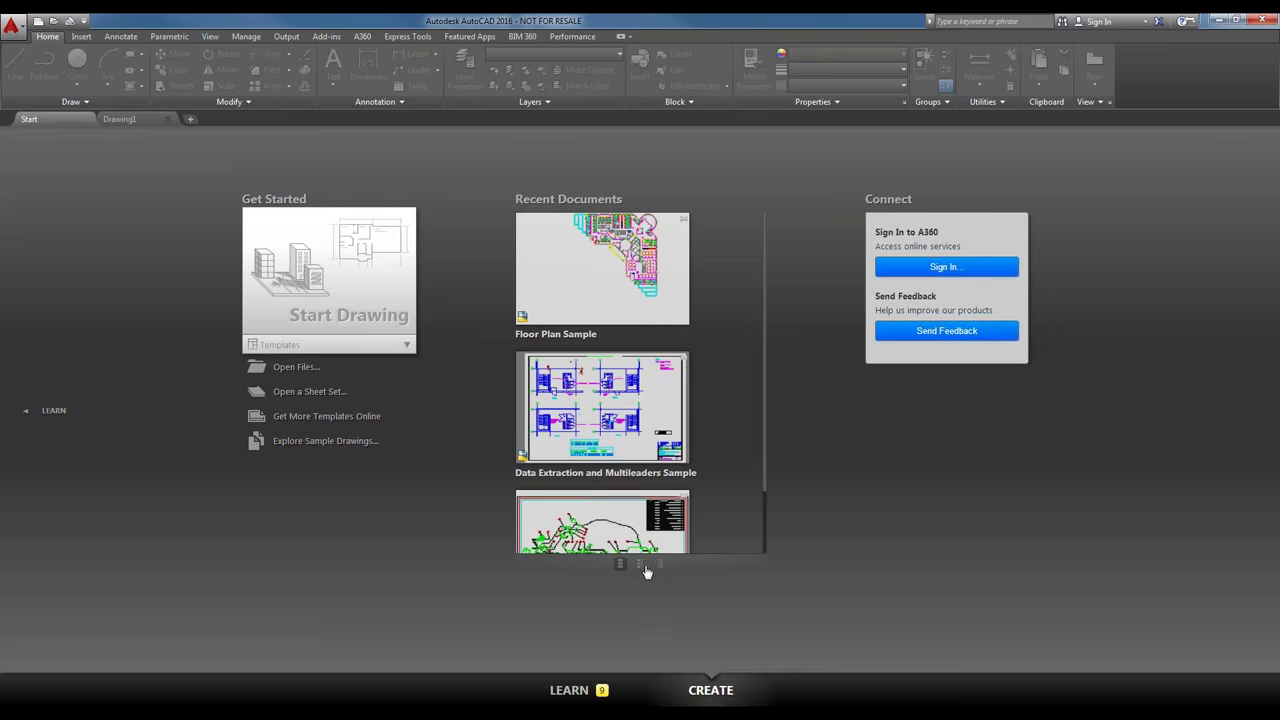
click(659, 565)
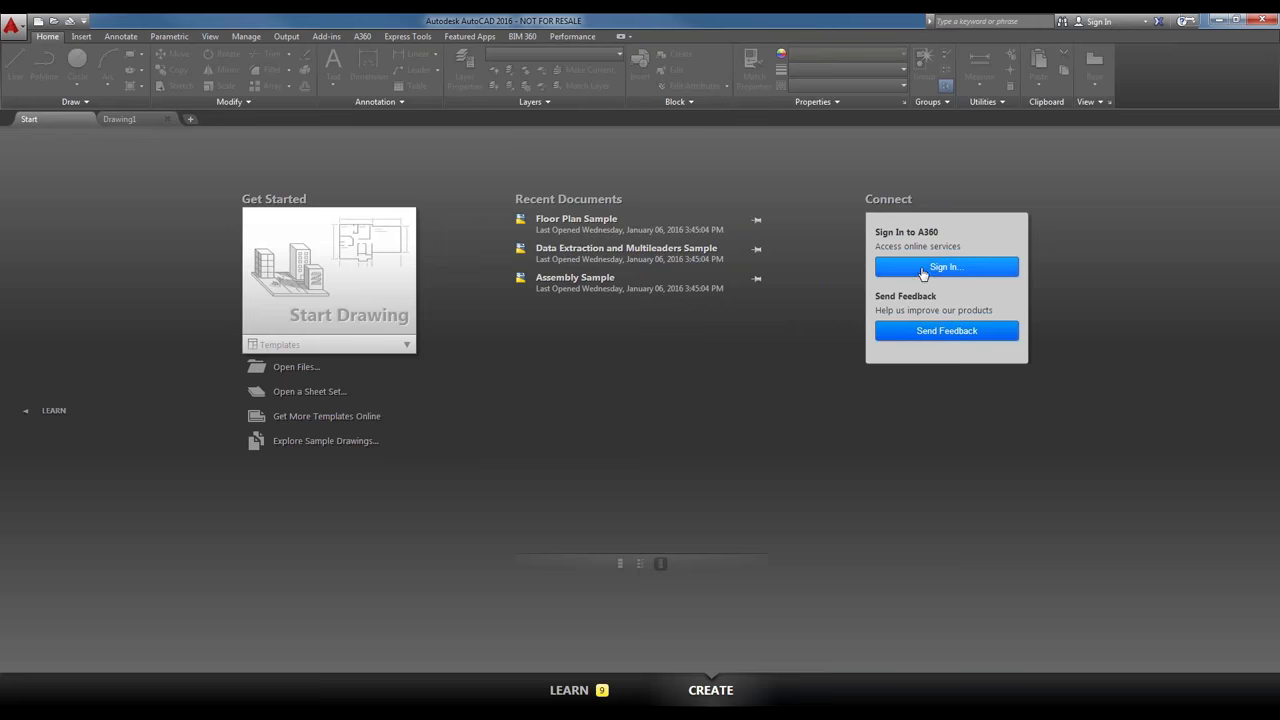
Review the Autodesk product feedback form in the browser, including its product choices and comment area, and return to AutoCAD.
click(932, 334)
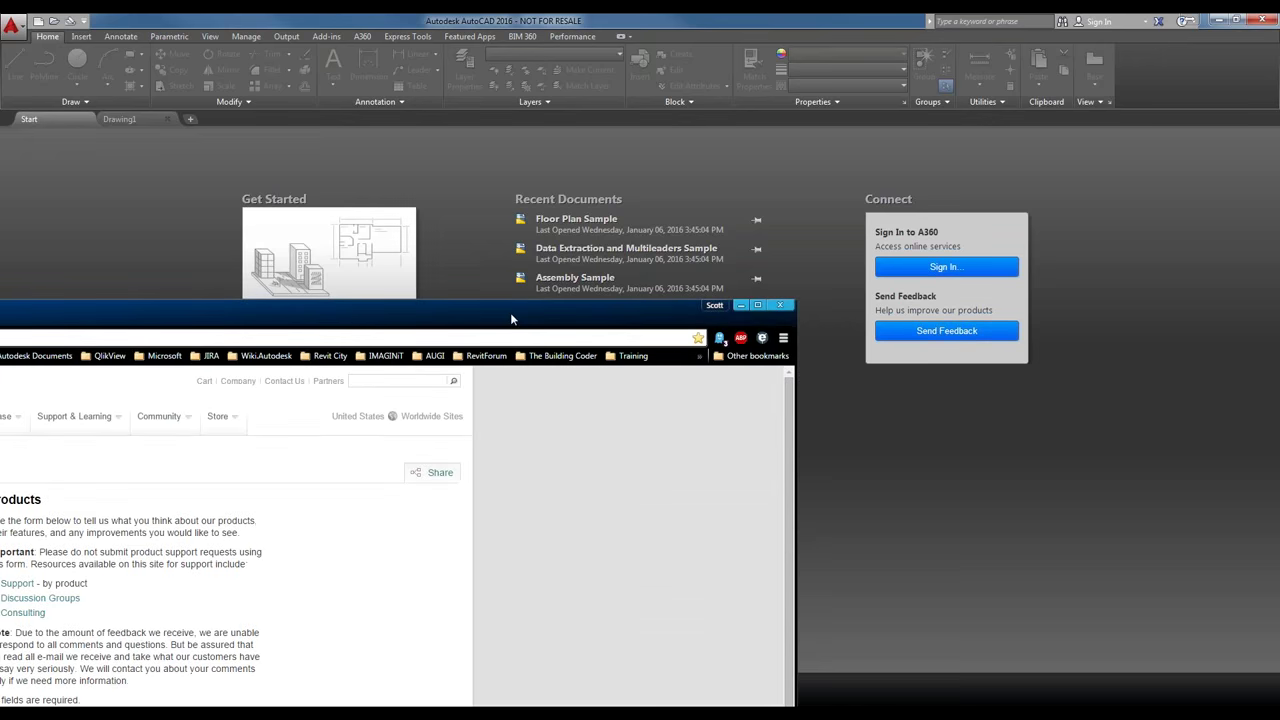
drag(510, 312, 948, 129)
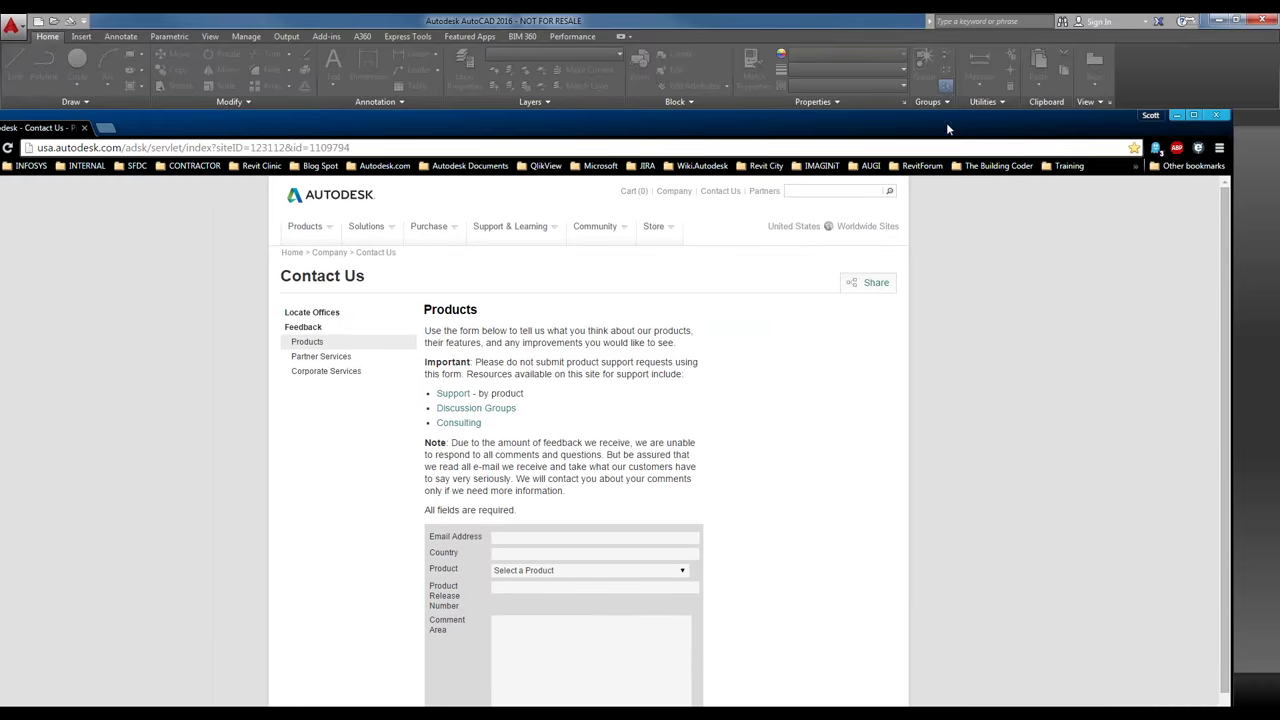
mouse_move(519, 286)
scroll(358, 441, down, 2)
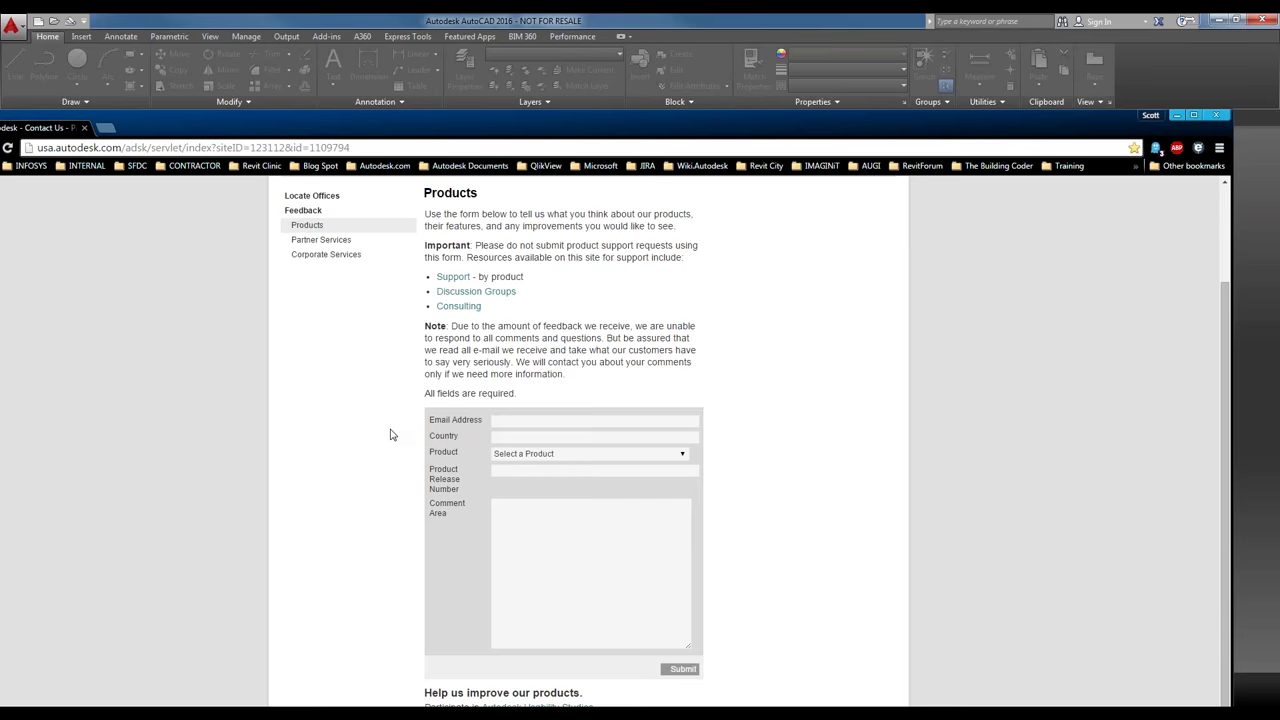
click(588, 455)
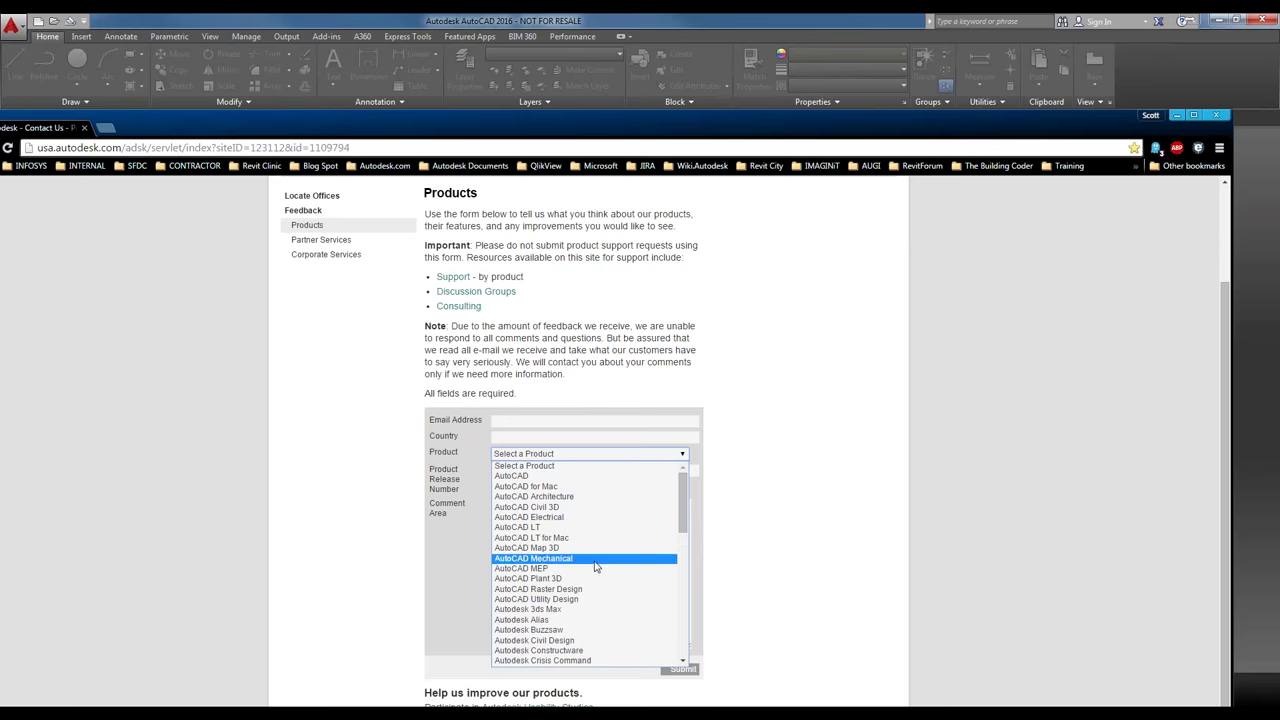
click(441, 560)
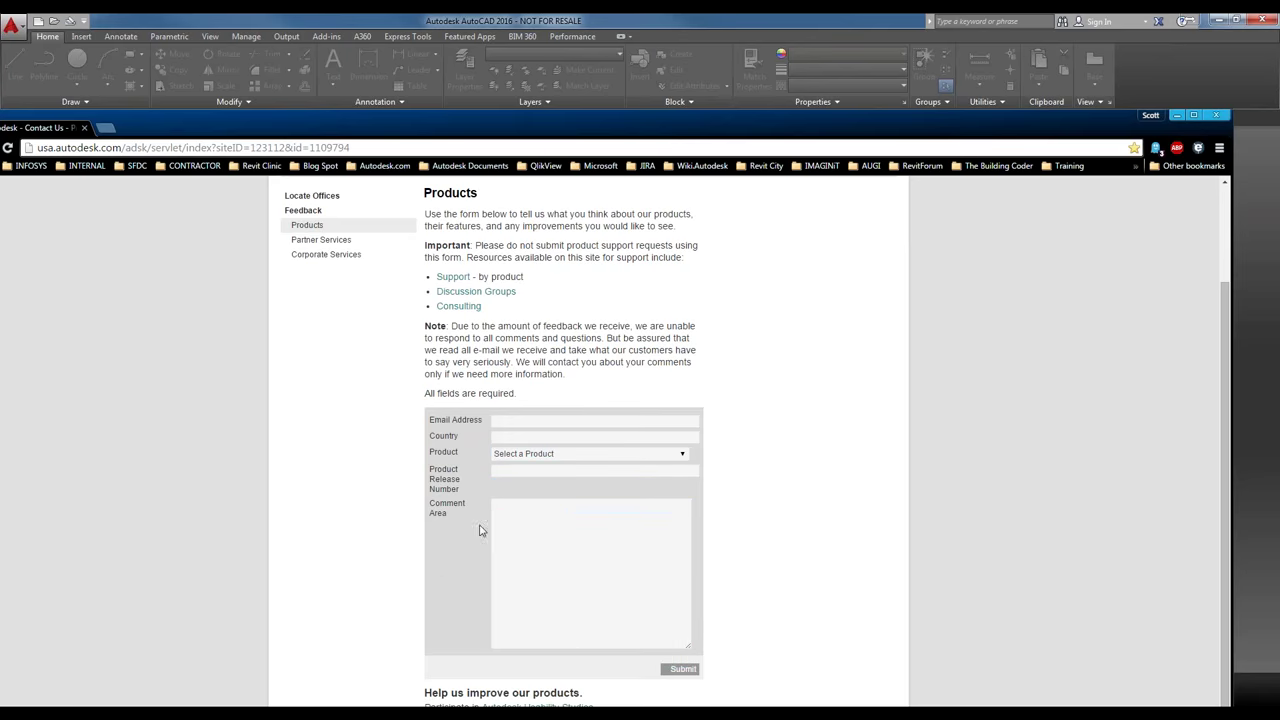
click(508, 470)
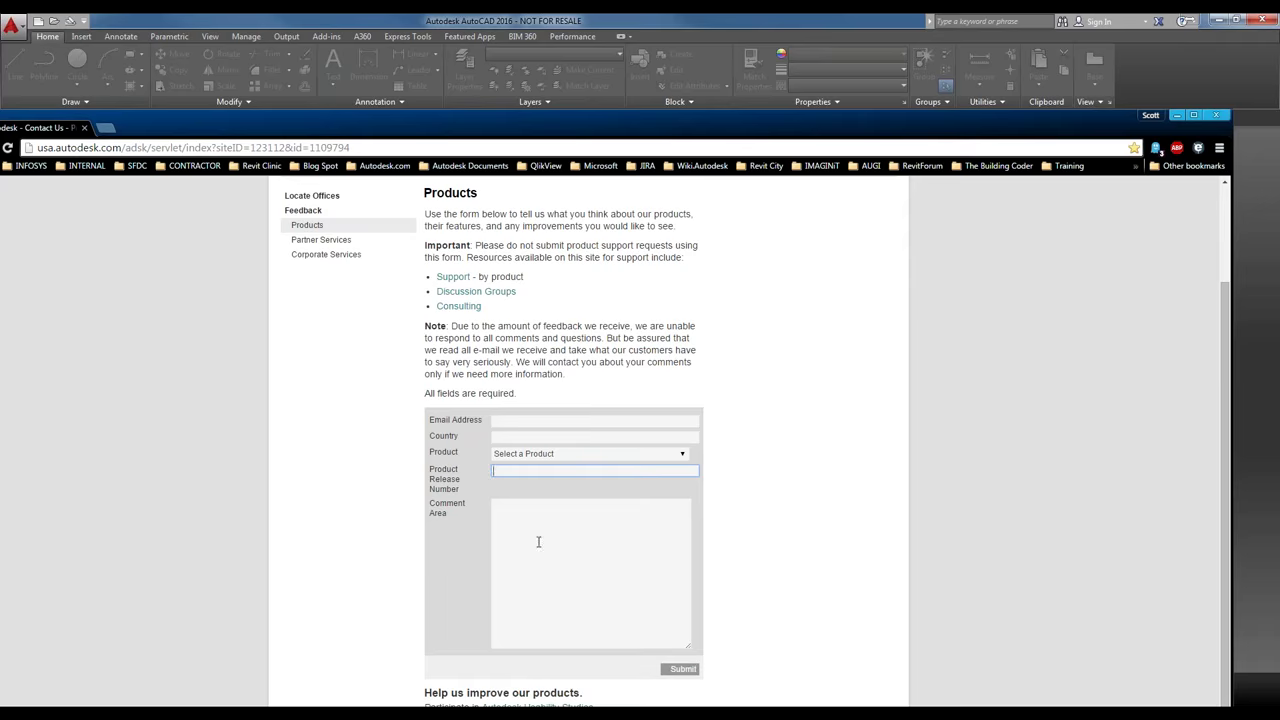
click(538, 541)
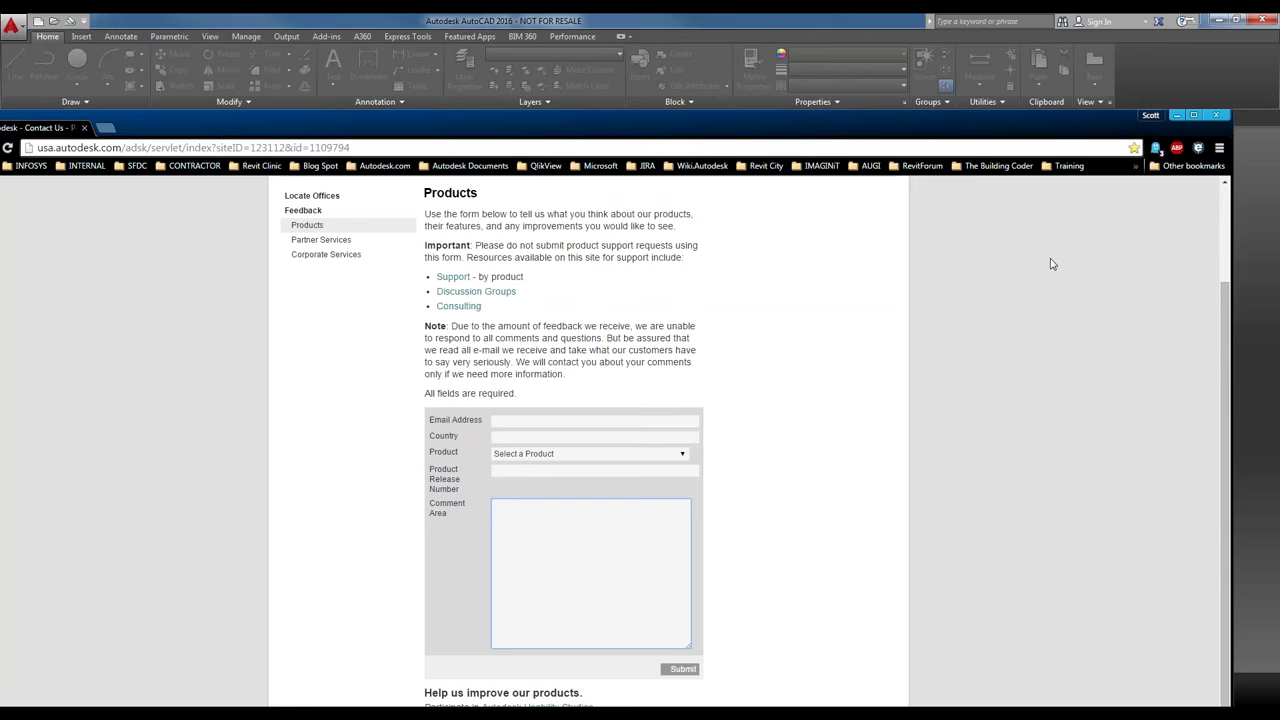
click(1249, 244)
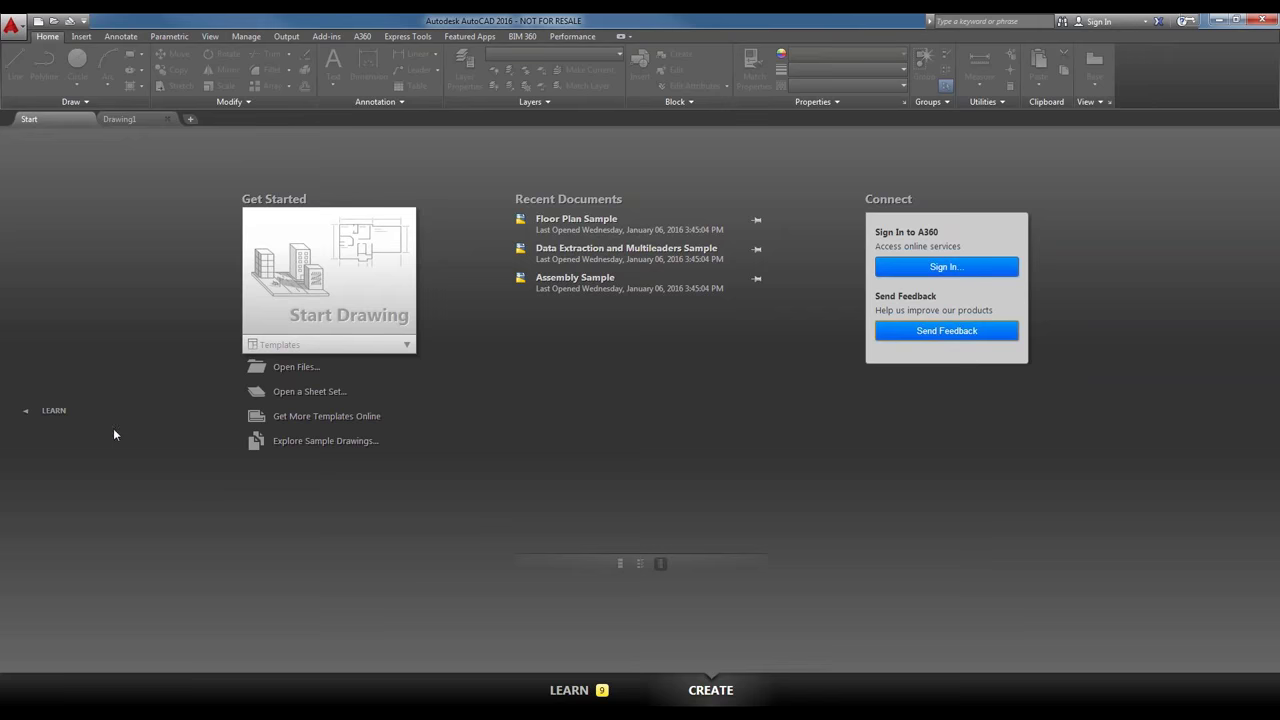
Show the Learn page and look through the Getting Started videos.
click(35, 418)
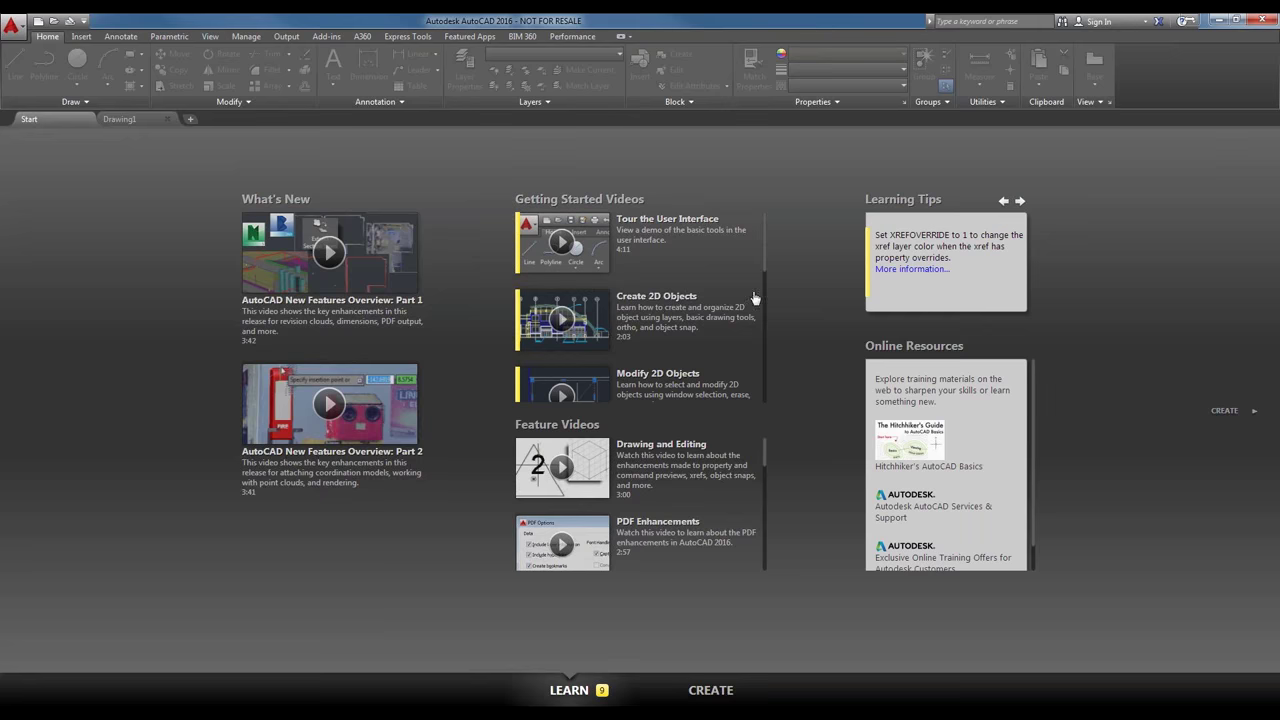
scroll(765, 292, down, 3)
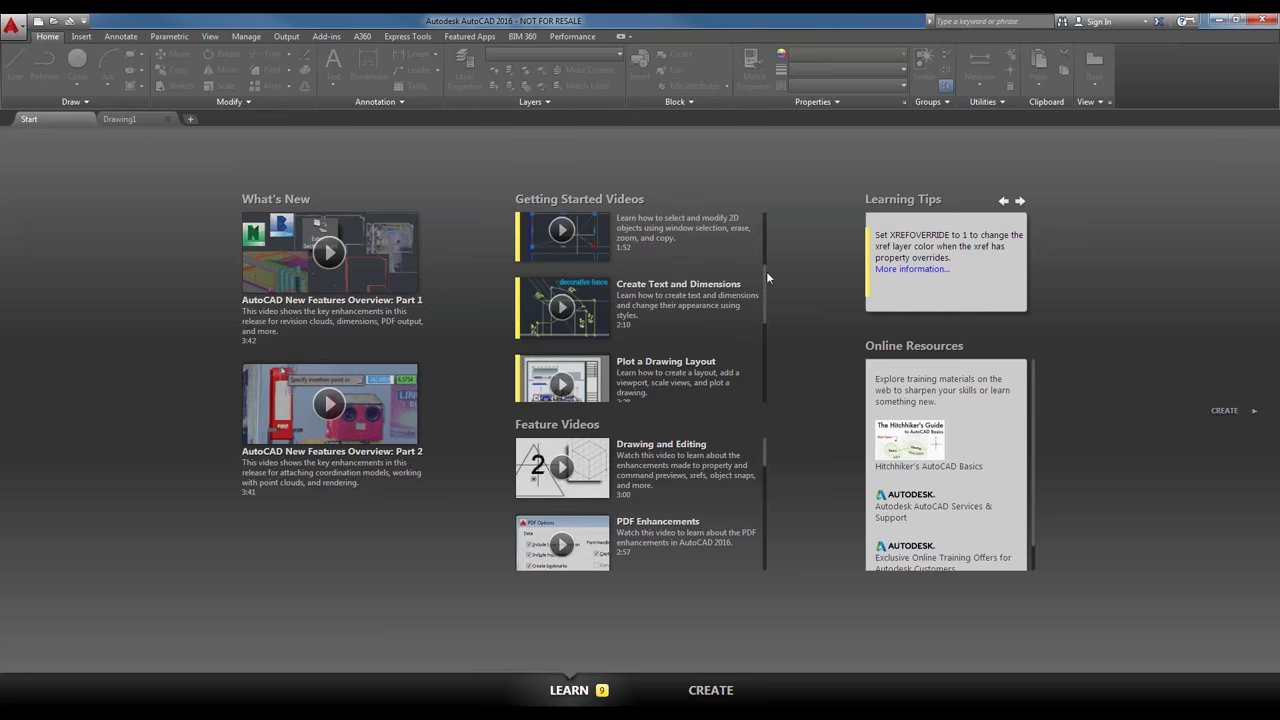
scroll(764, 250, up, 3)
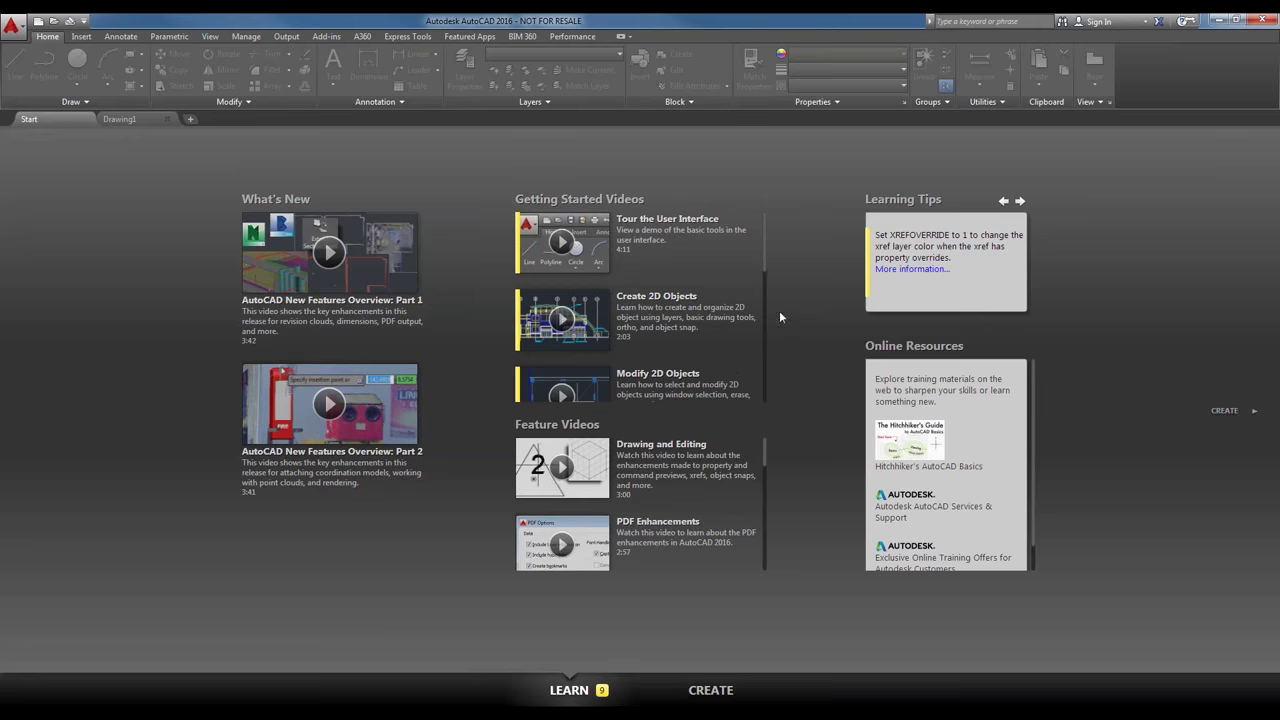
mouse_move(764, 263)
mouse_down()
mouse_move(764, 310)
mouse_move(773, 266)
mouse_up()
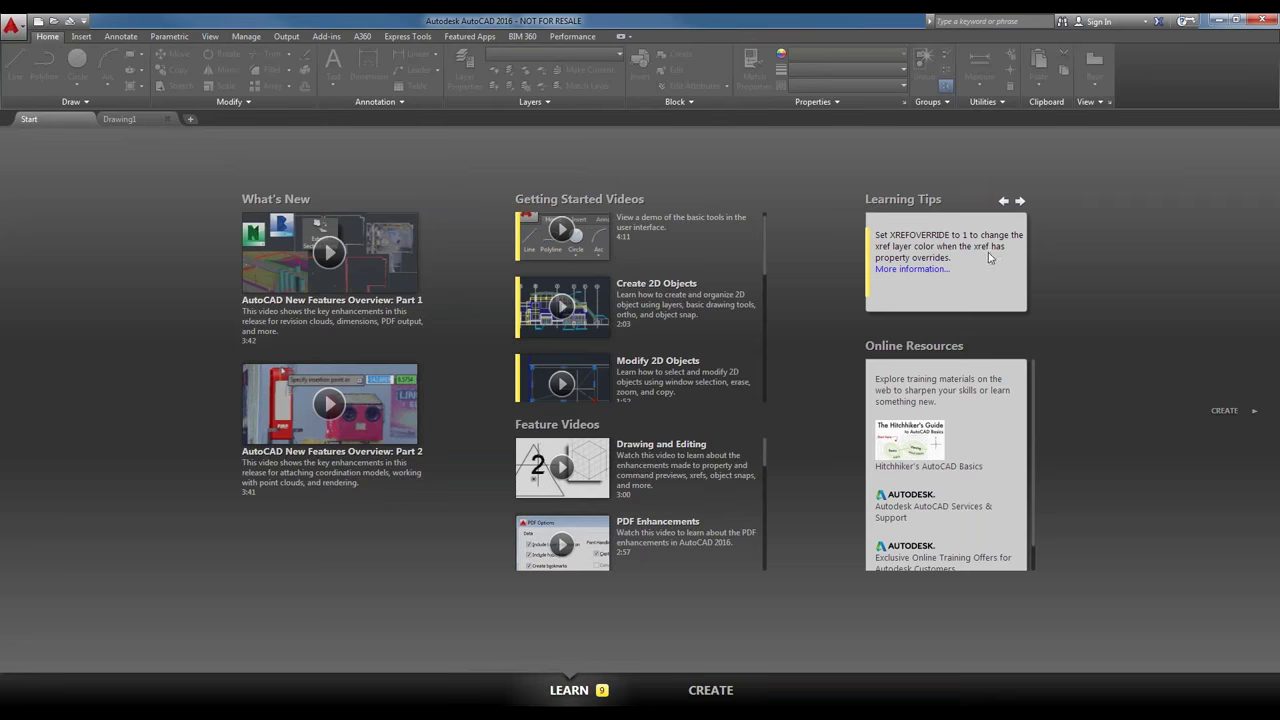
View the online help article on the XREFOVERRIDE learning tip in the browser and return to AutoCAD.
click(916, 272)
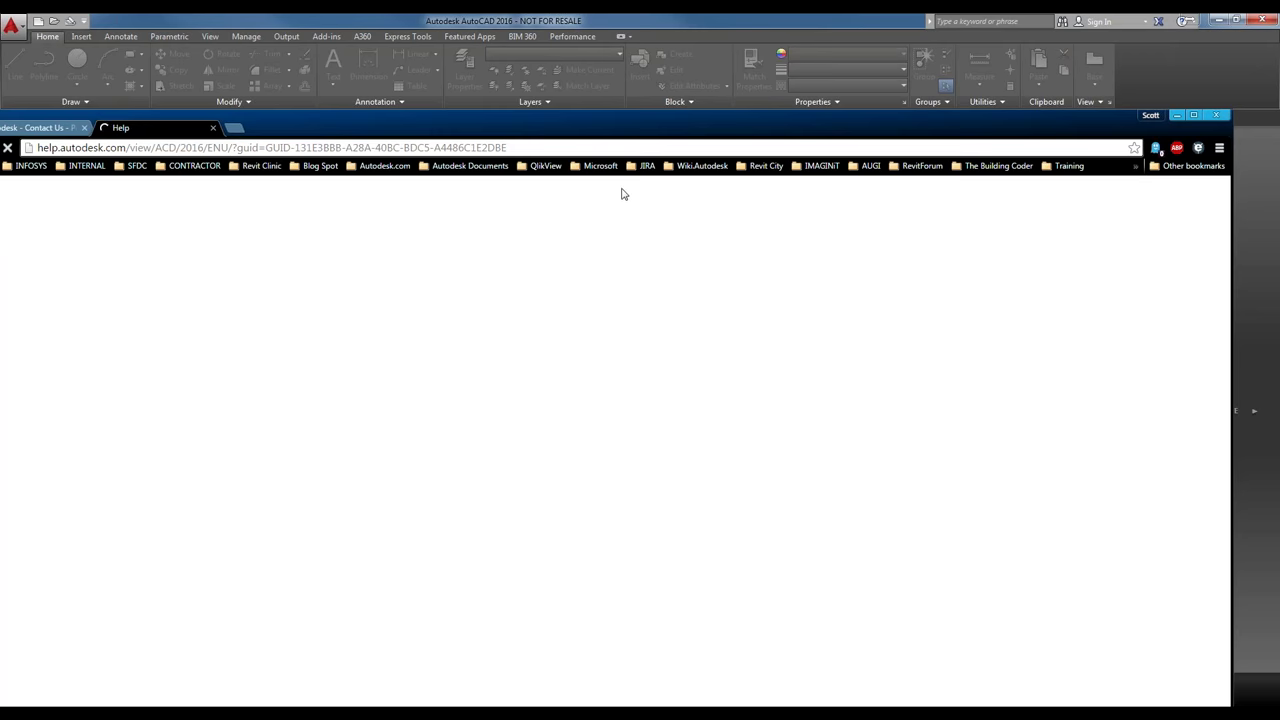
key(alt+Tab)
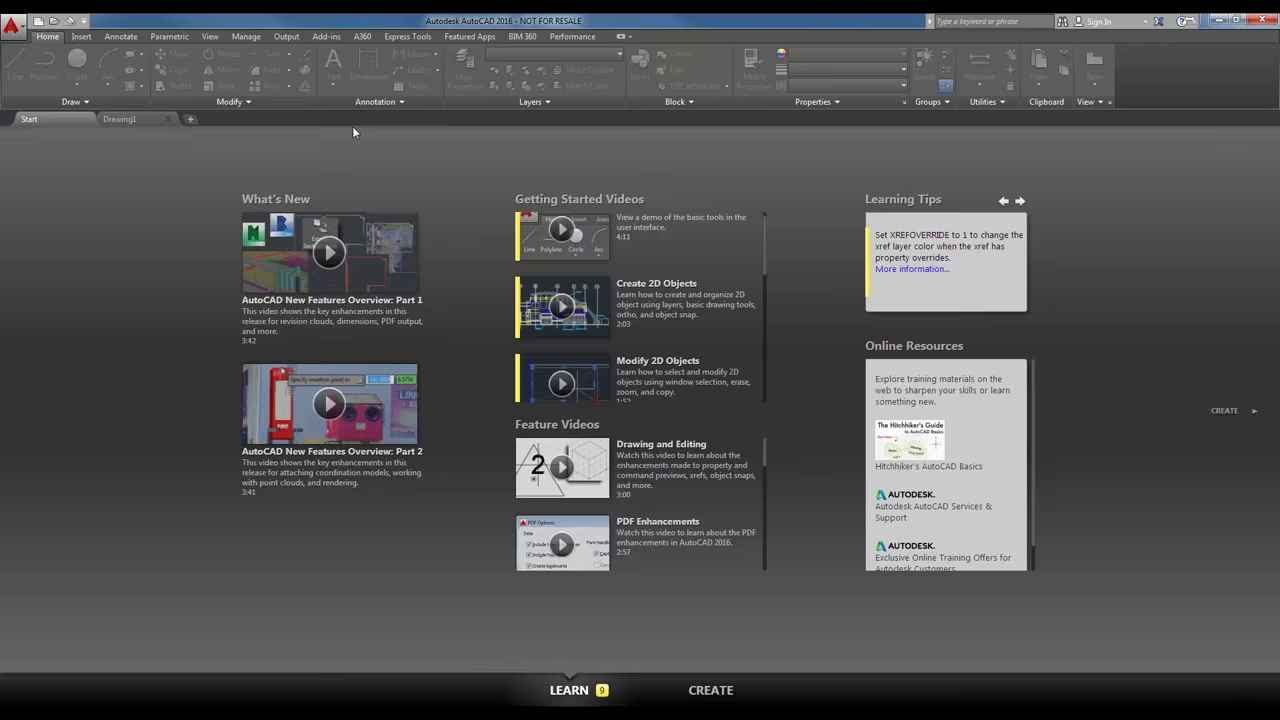
key(alt+Tab)
drag(370, 122, 374, 75)
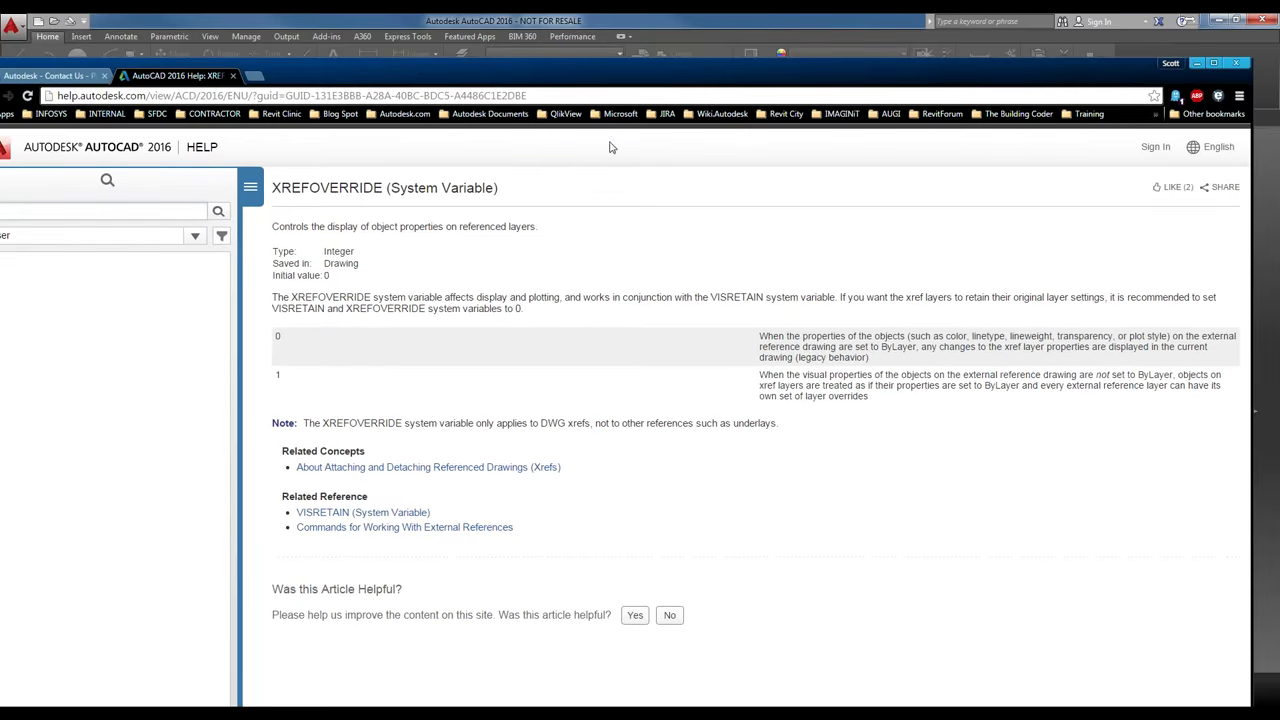
click(711, 22)
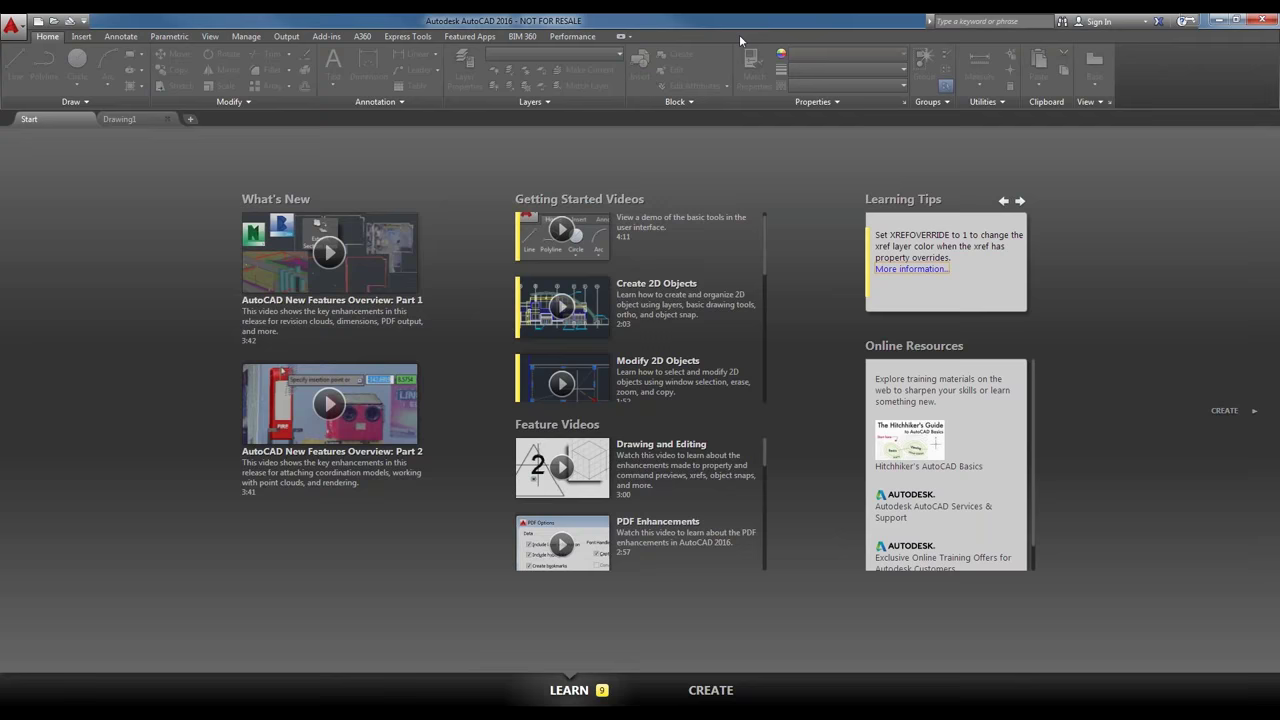
Browse forward through three more learning tips and look over the online training resources.
click(1020, 202)
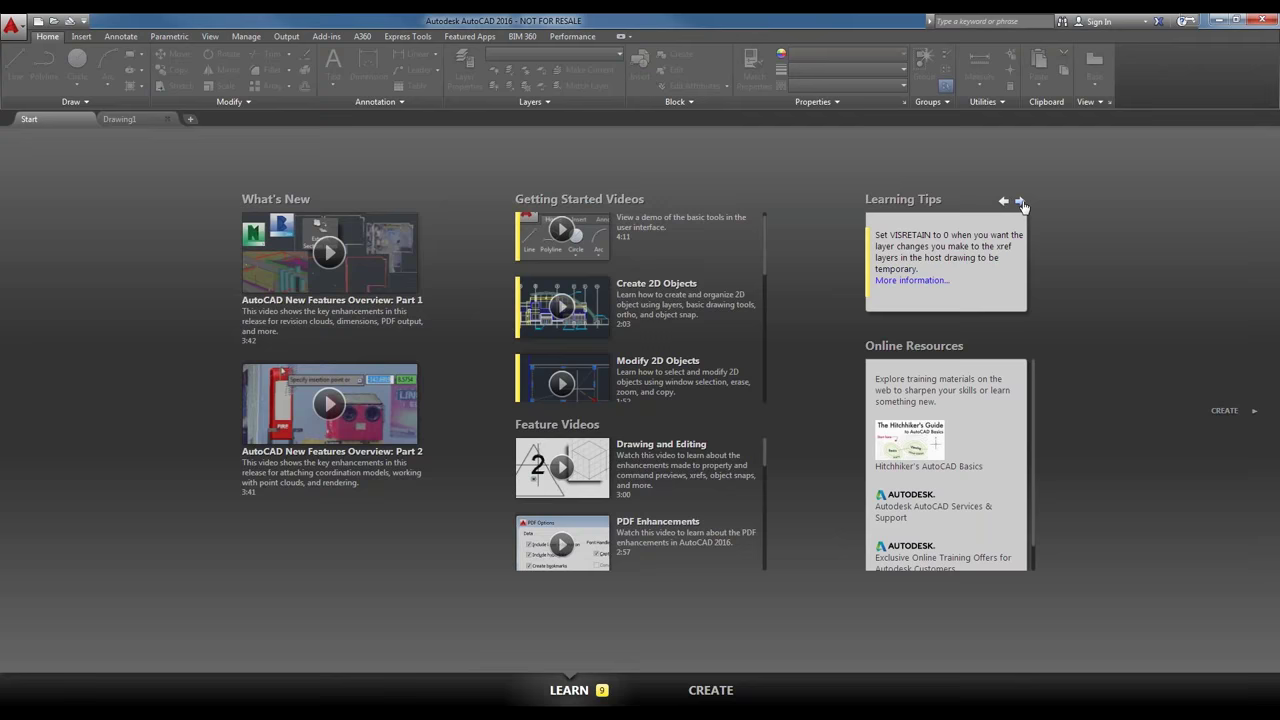
click(1020, 202)
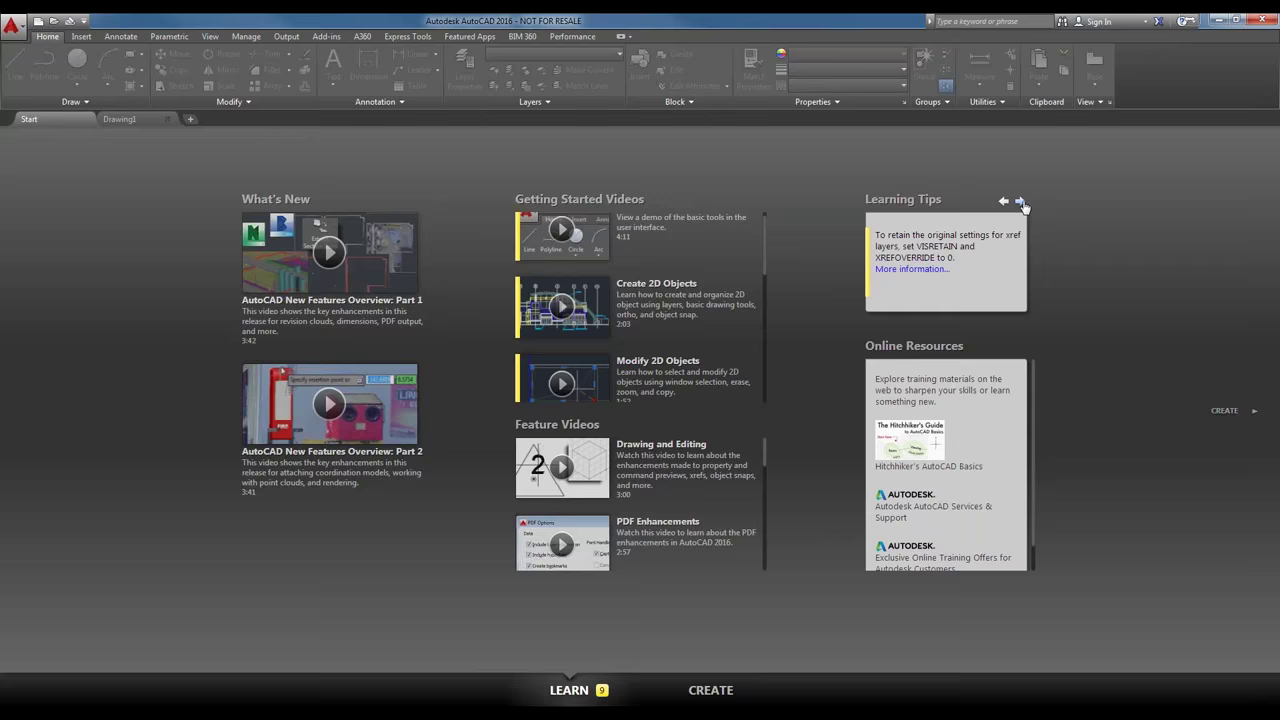
click(1020, 202)
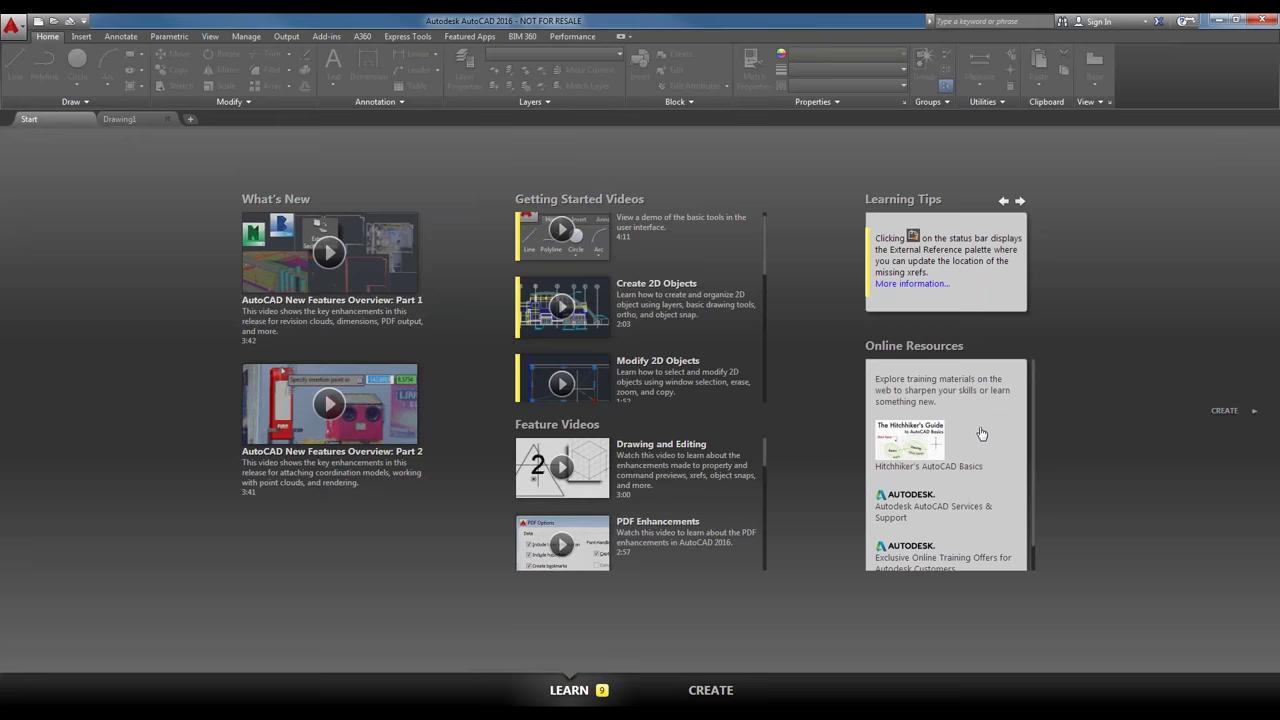
scroll(986, 443, down, 1)
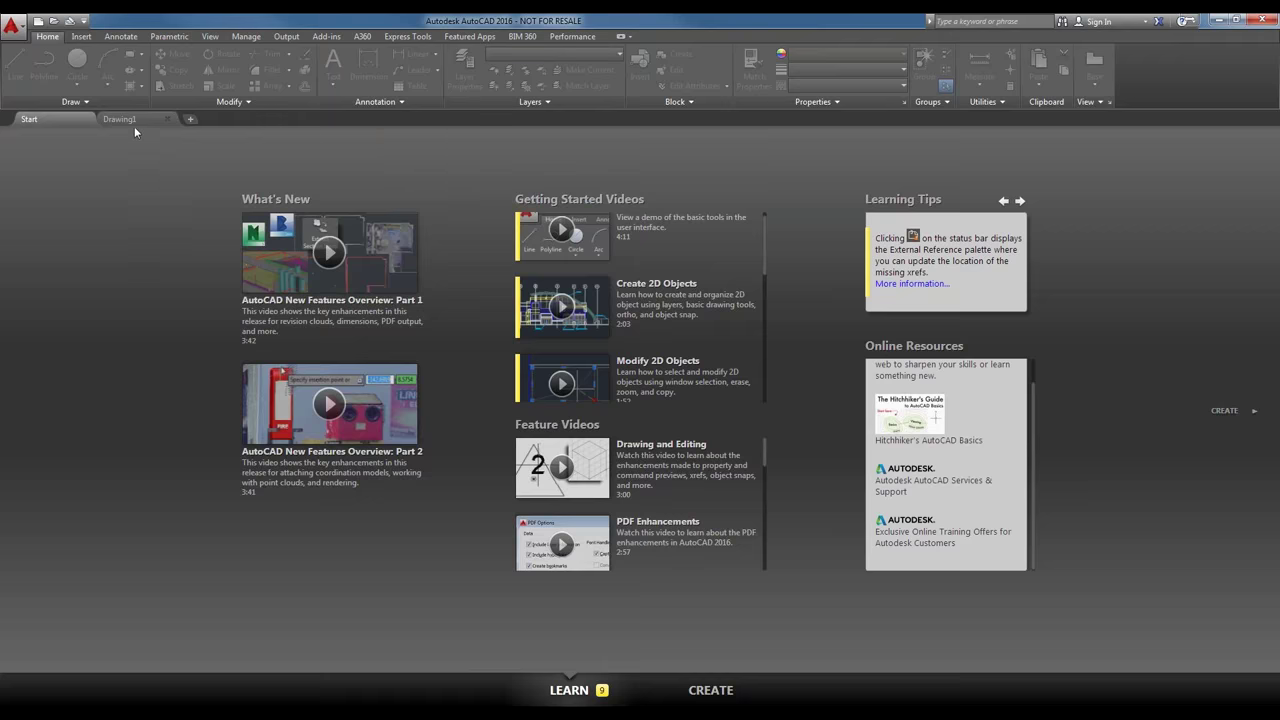
Switch to Drawing1 and close the Design Feed palette.
click(133, 120)
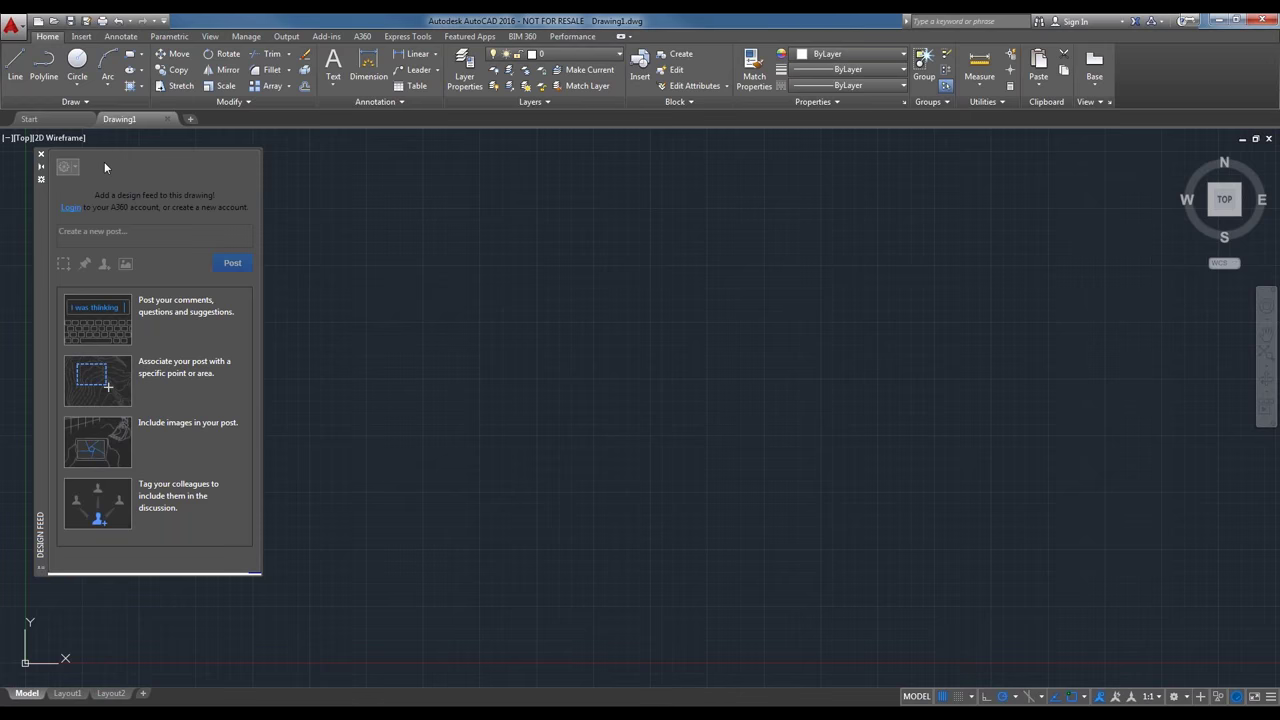
click(41, 156)
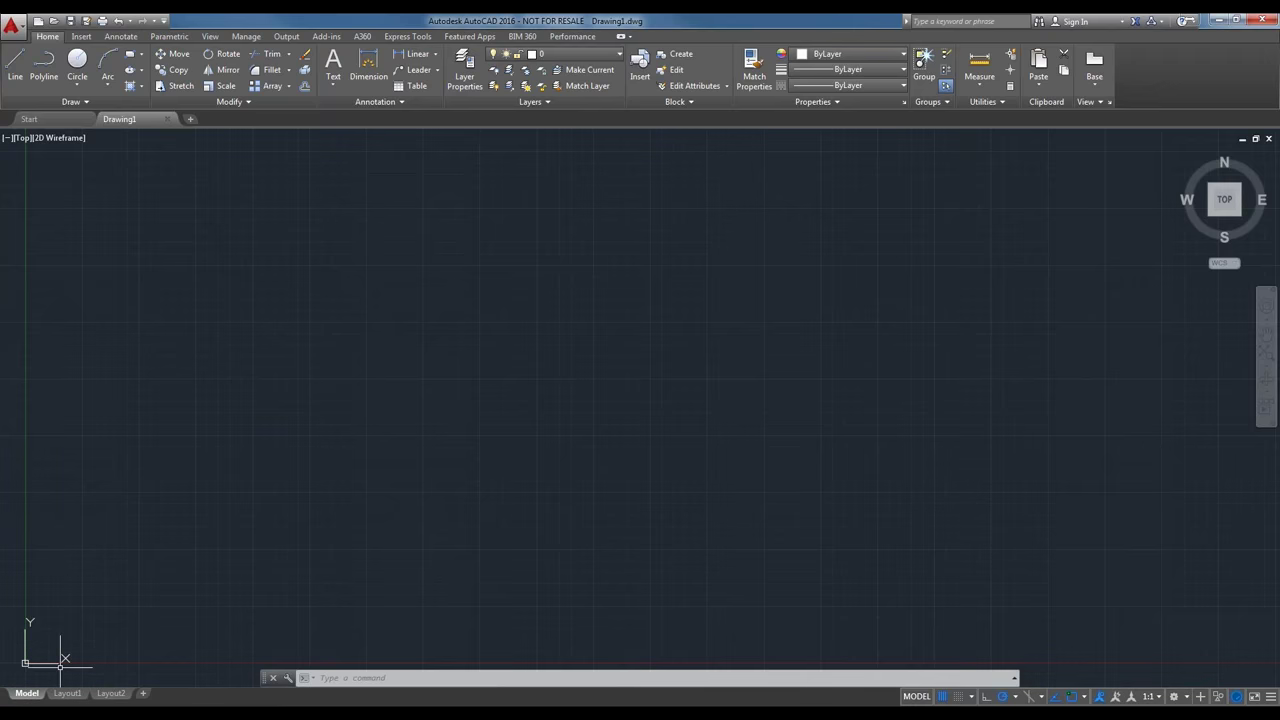
Add the Workspace switcher to the Quick Access Toolbar.
mouse_move(70, 692)
mouse_move(146, 122)
click(164, 21)
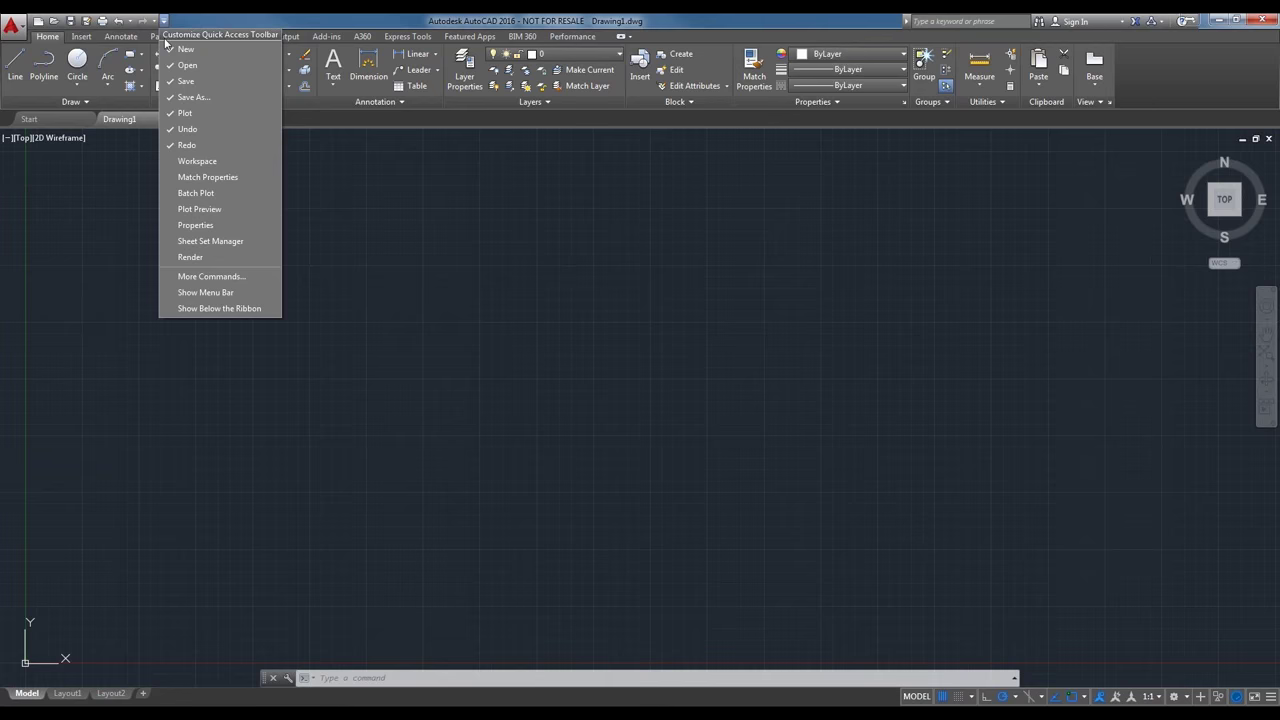
click(186, 163)
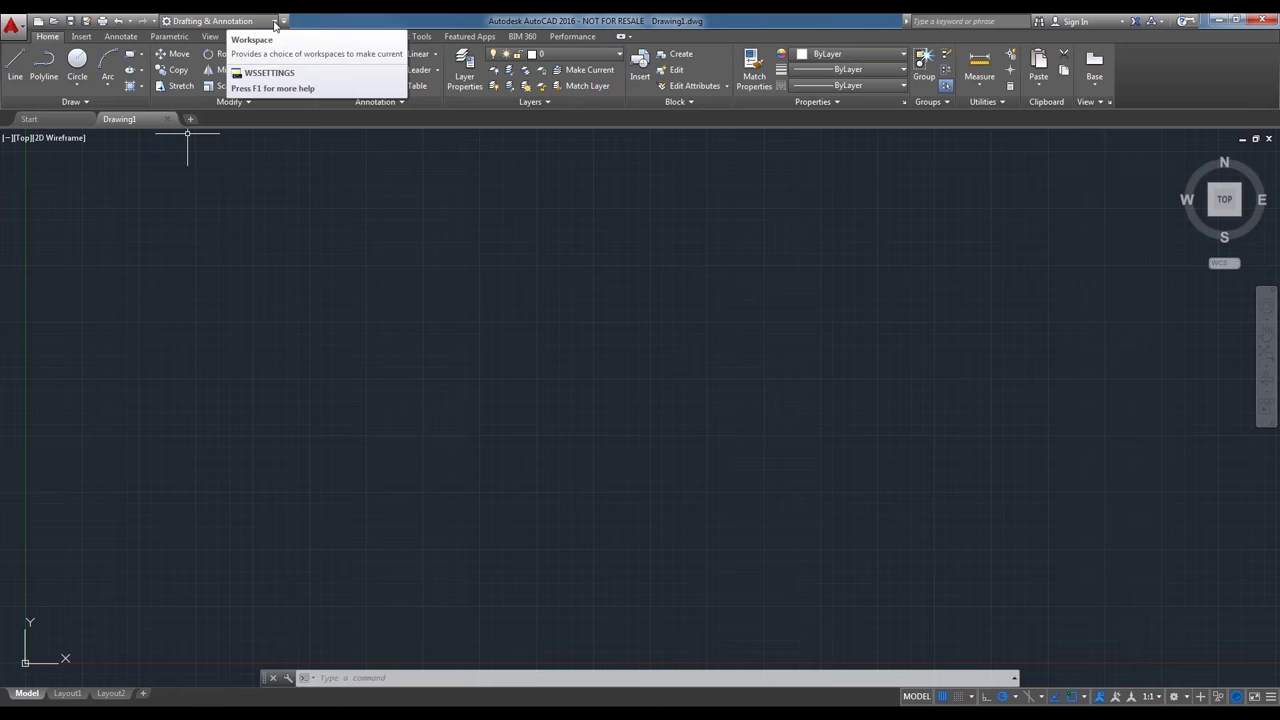
Look over the available workspaces and the commands offered for the Quick Access Toolbar, leaving both unchanged.
click(275, 23)
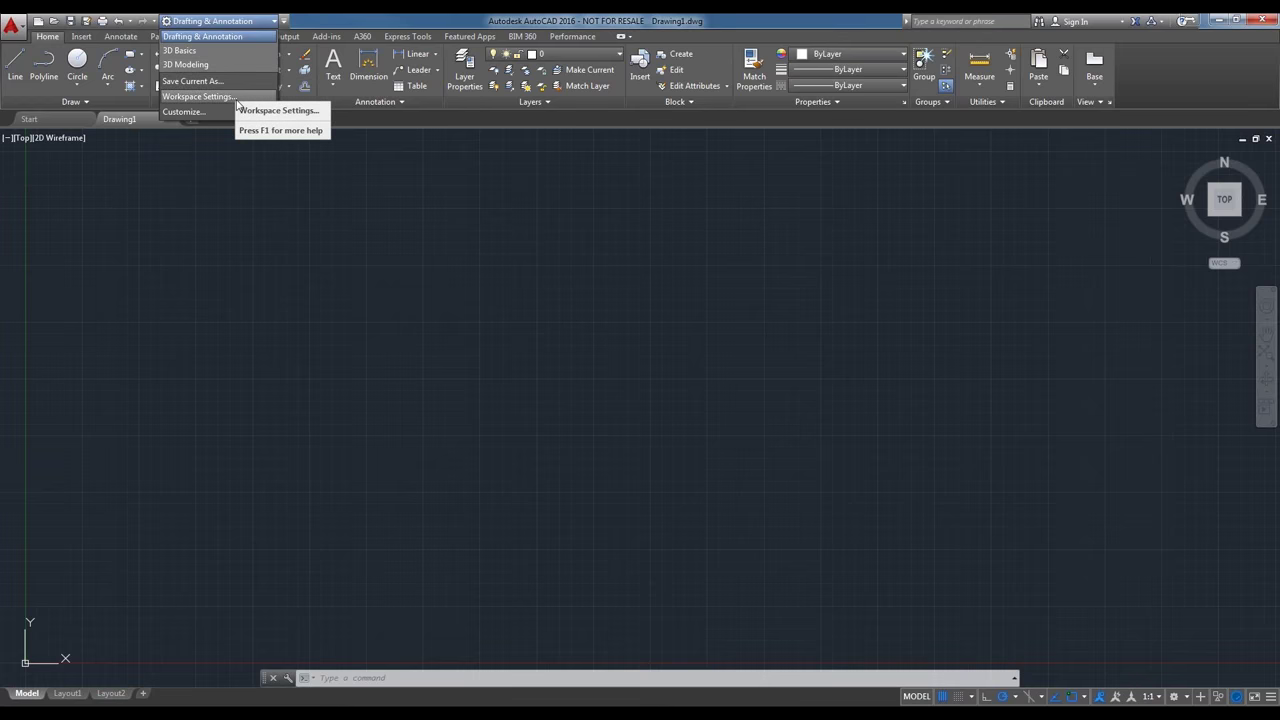
click(286, 23)
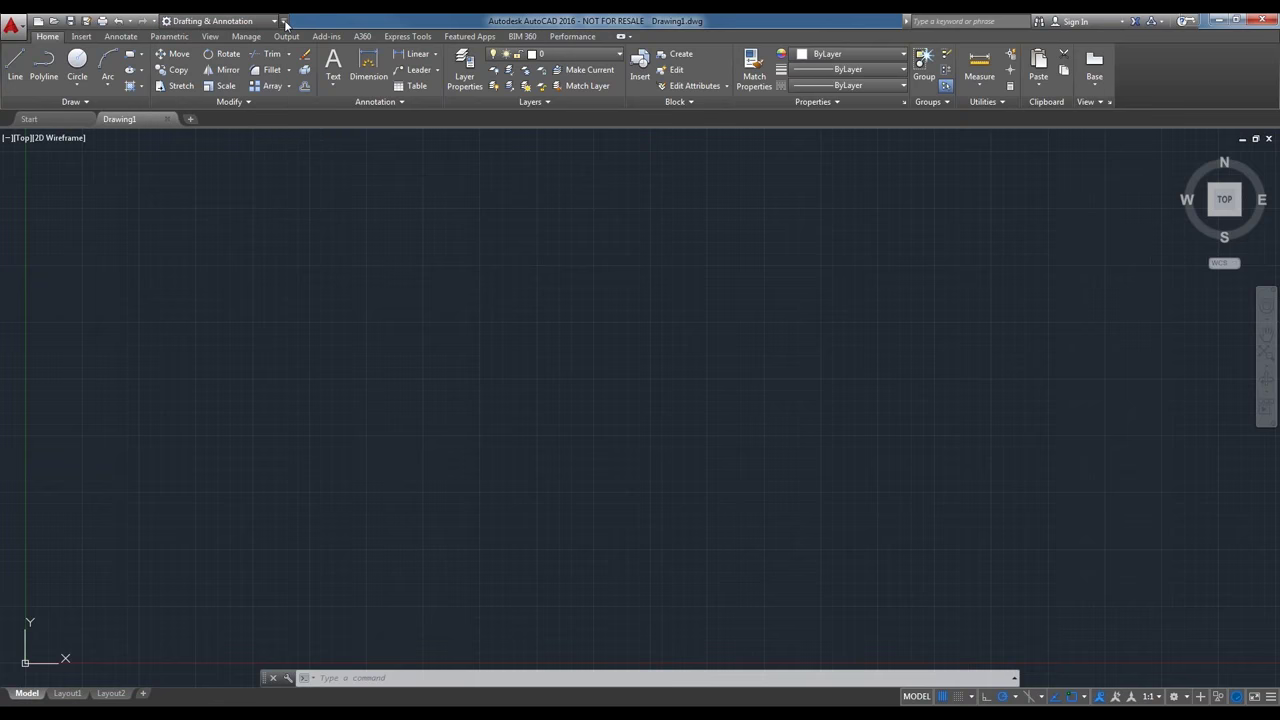
click(285, 22)
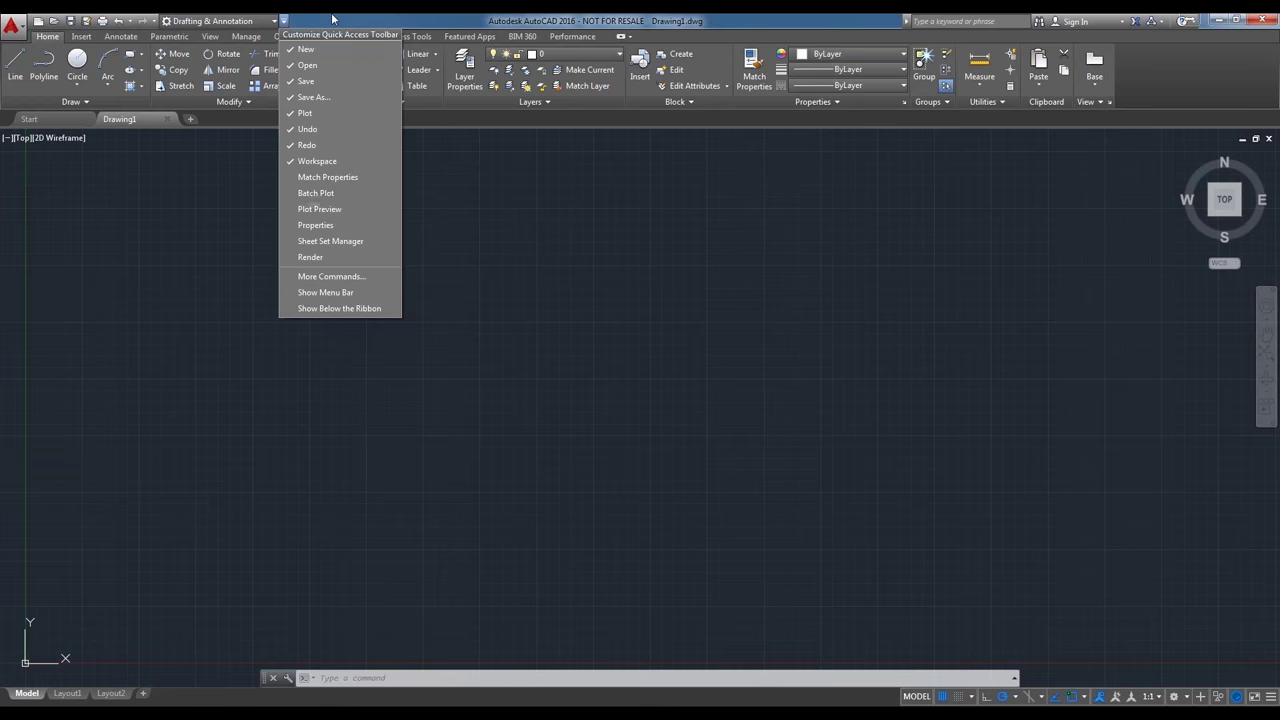
key(Escape)
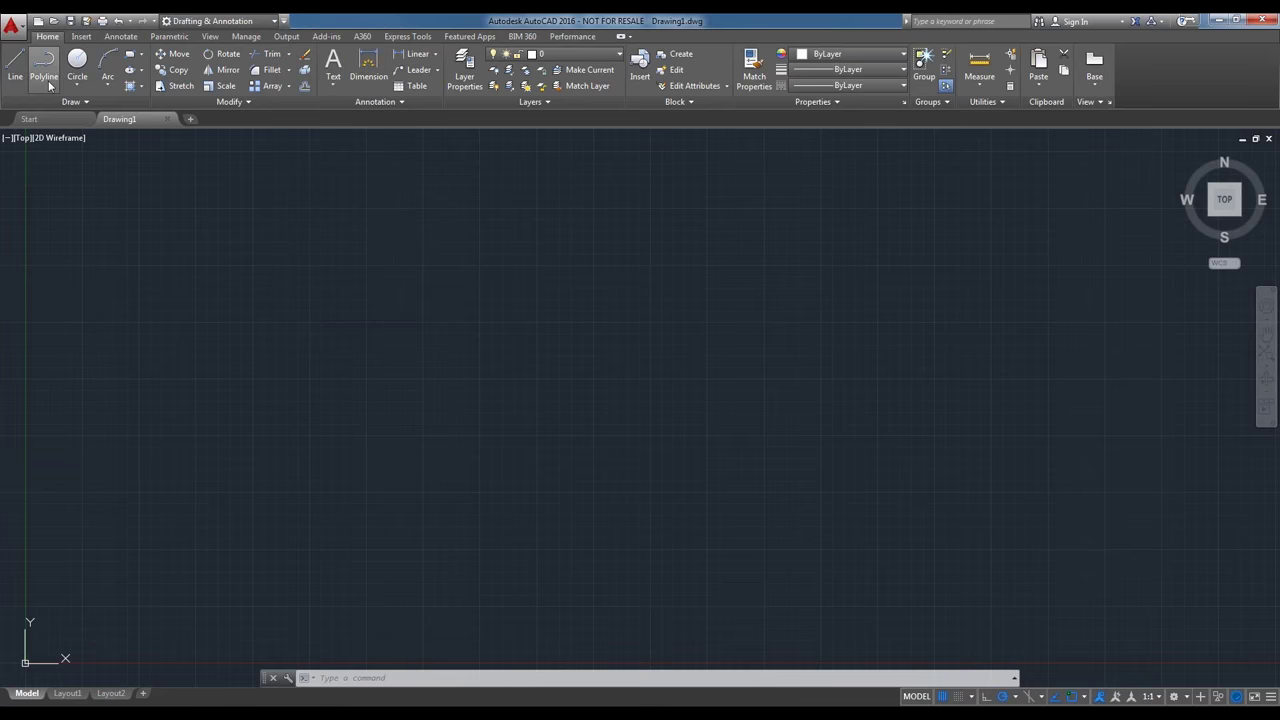
Look through the application menu's Save As, Export, Publish, Suite Workflows and Drawing Utilities commands.
click(12, 24)
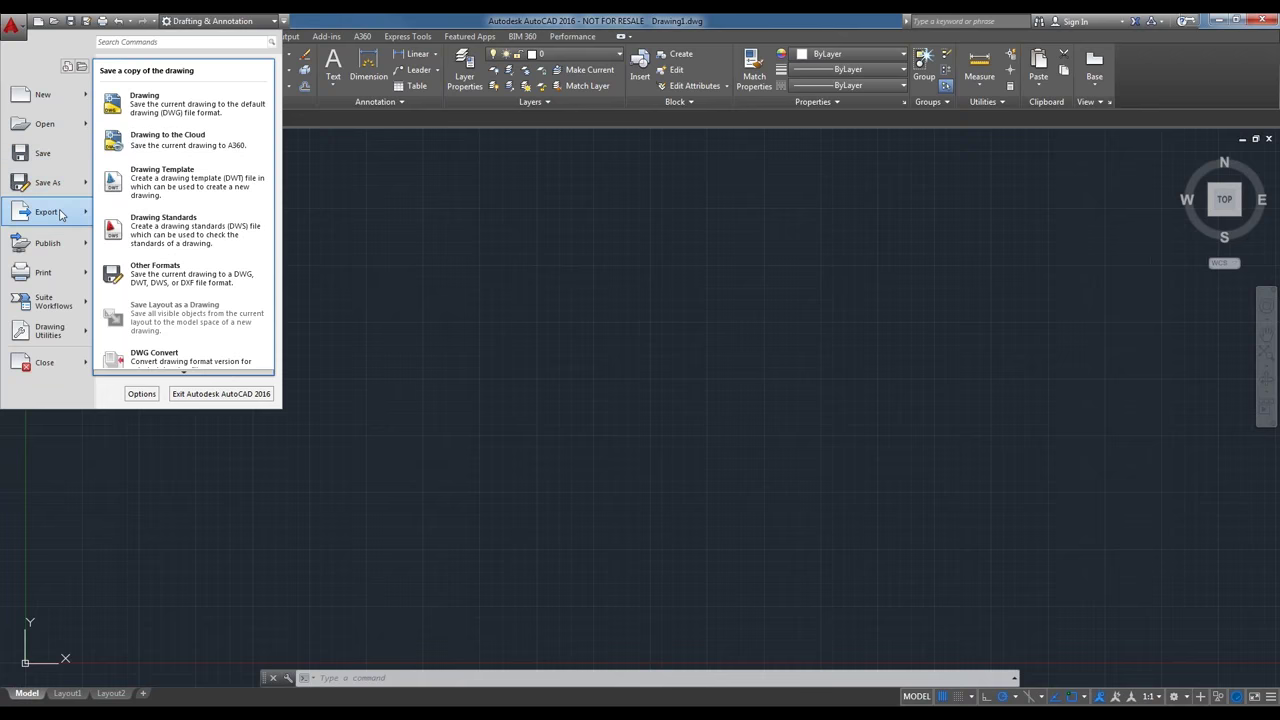
mouse_move(60, 214)
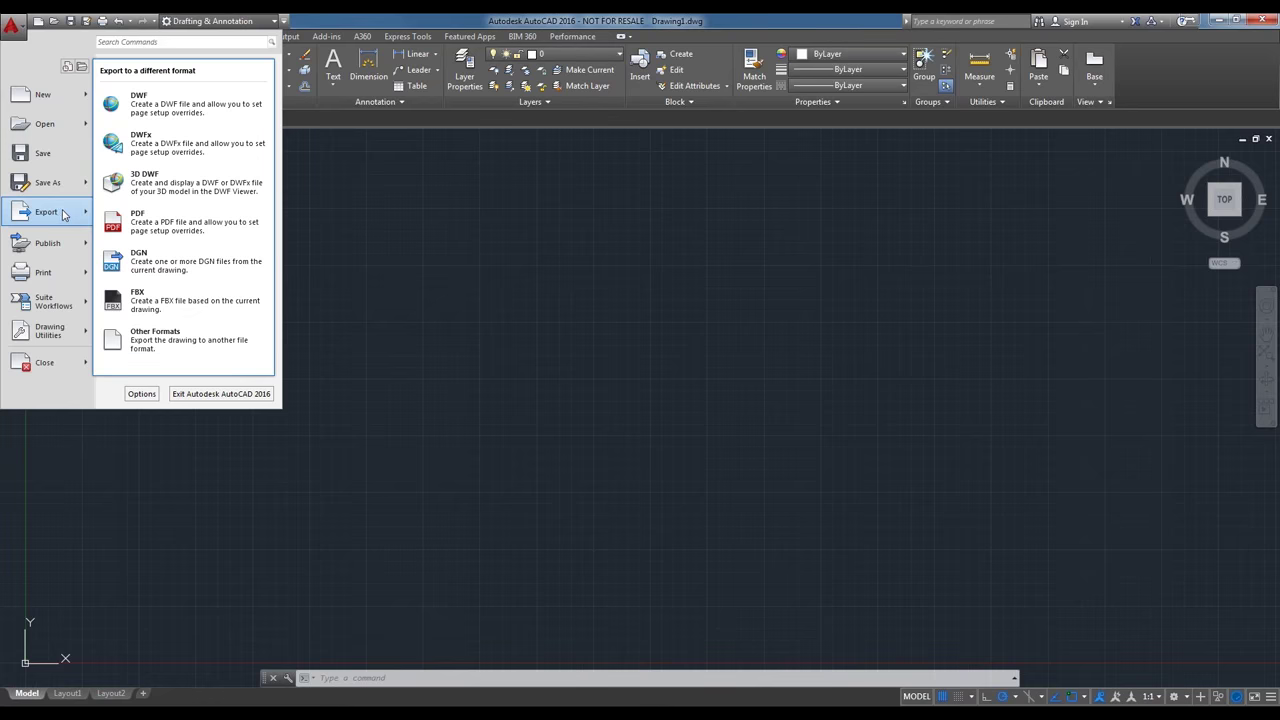
mouse_move(58, 242)
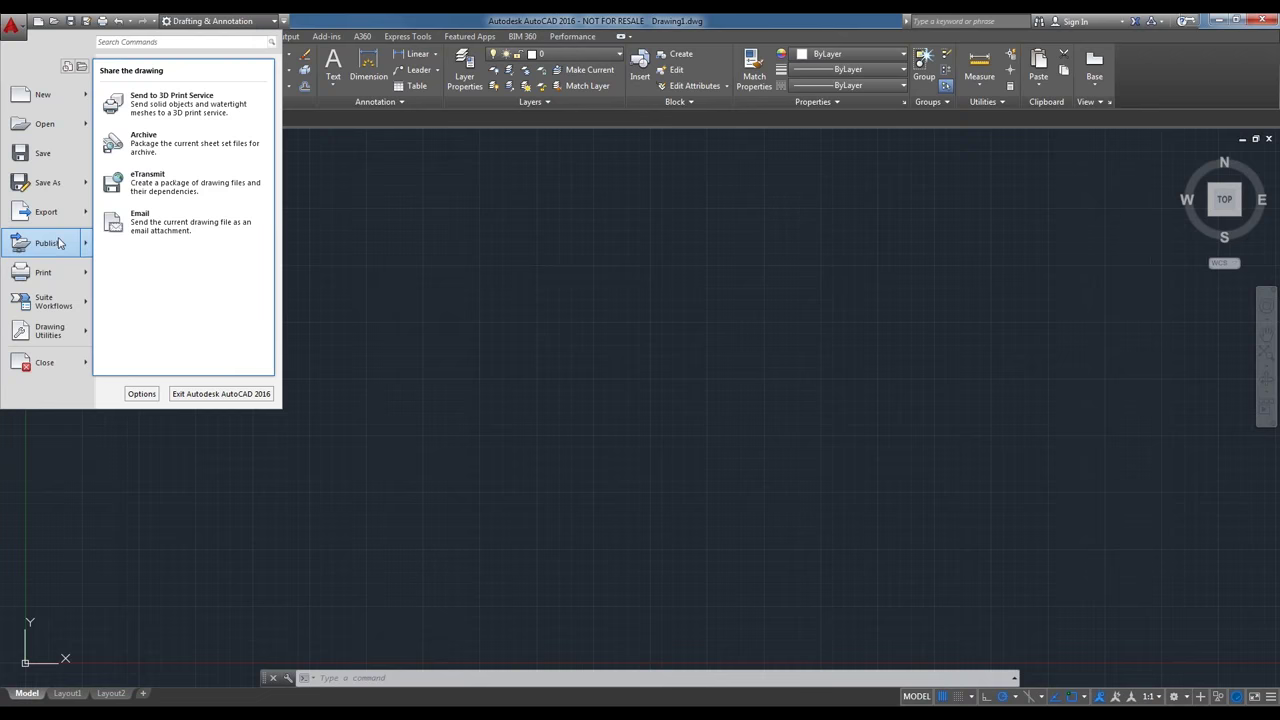
mouse_move(58, 267)
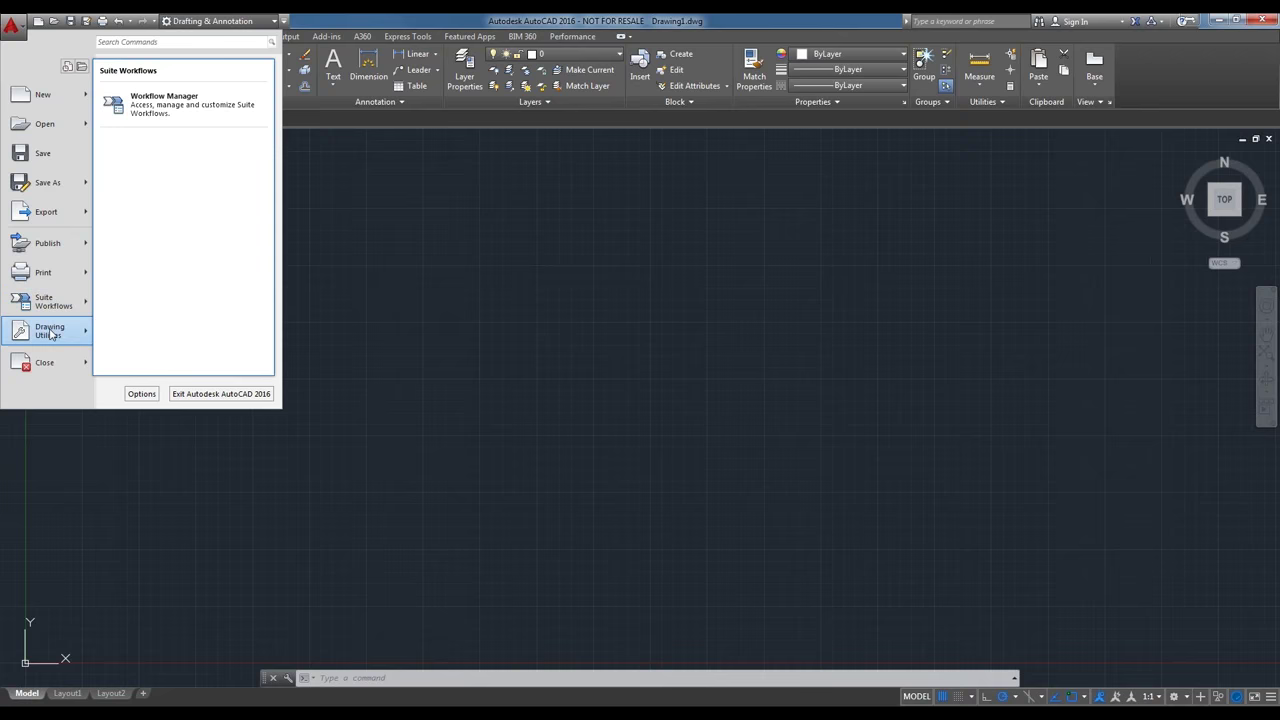
mouse_move(50, 334)
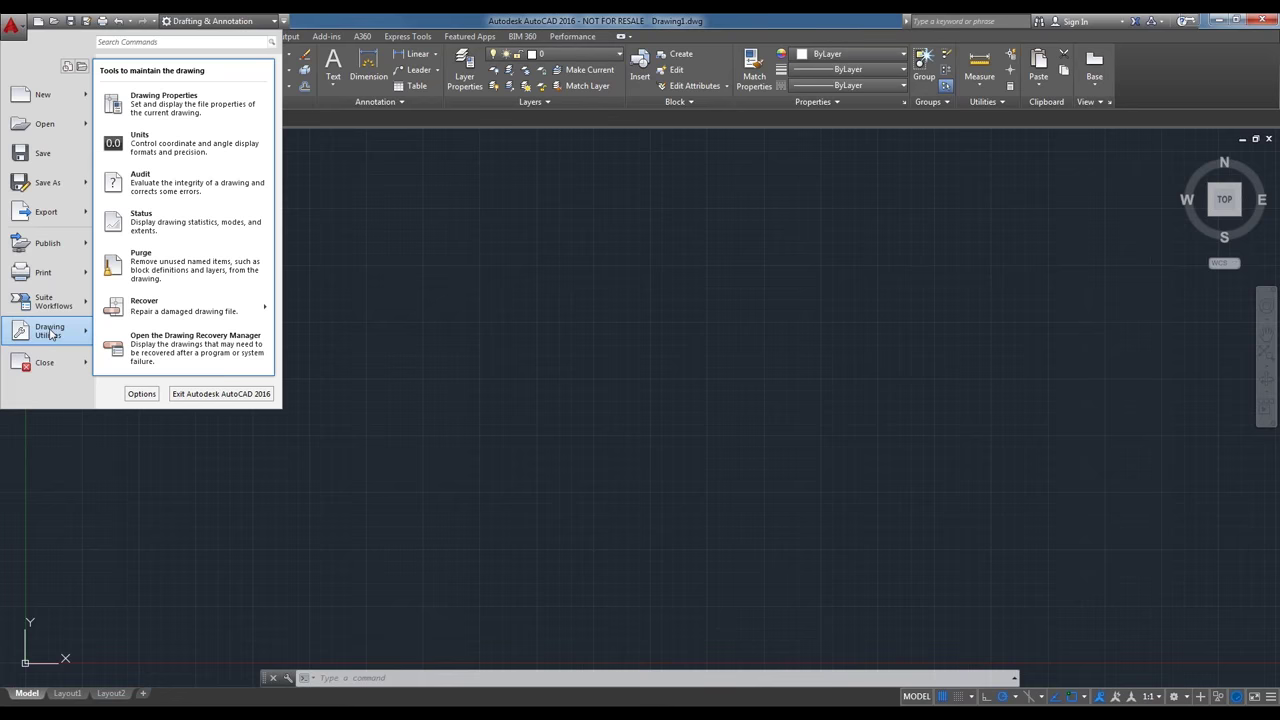
mouse_move(119, 318)
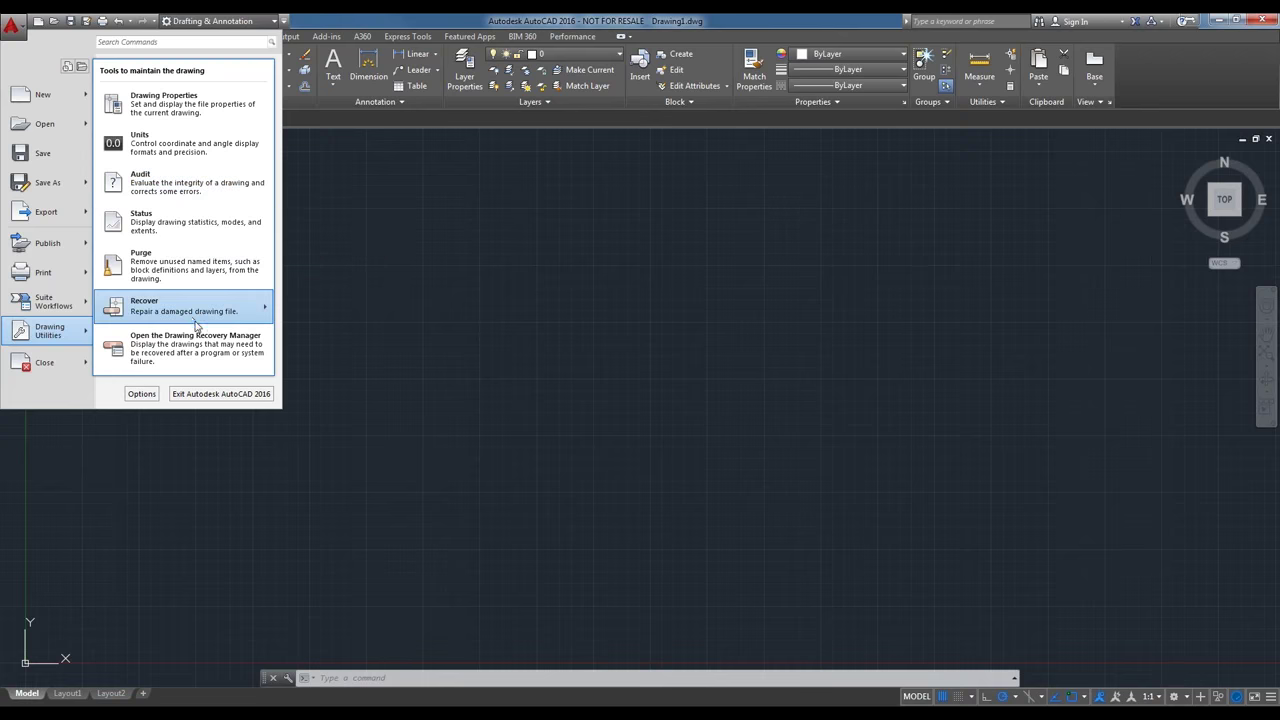
mouse_move(194, 322)
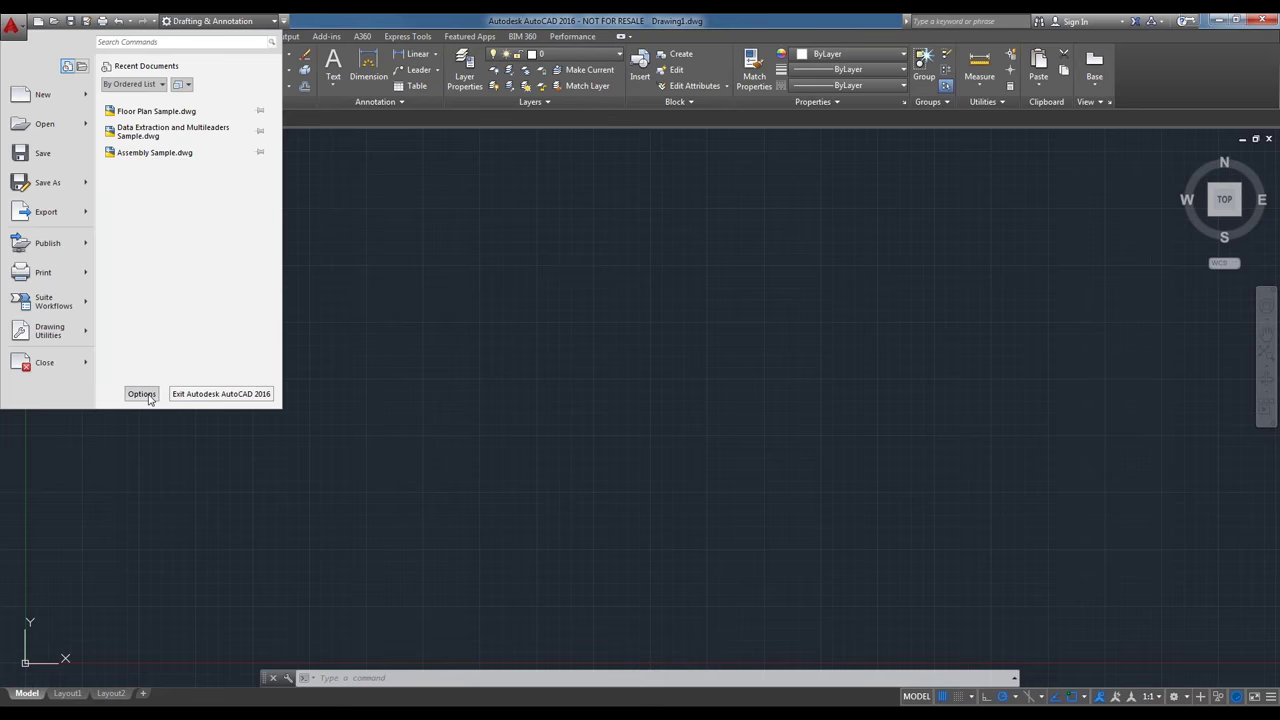
Open Options and look through the Files, Display, Open and Save, Plot and Publish, System and User Preferences settings.
click(148, 397)
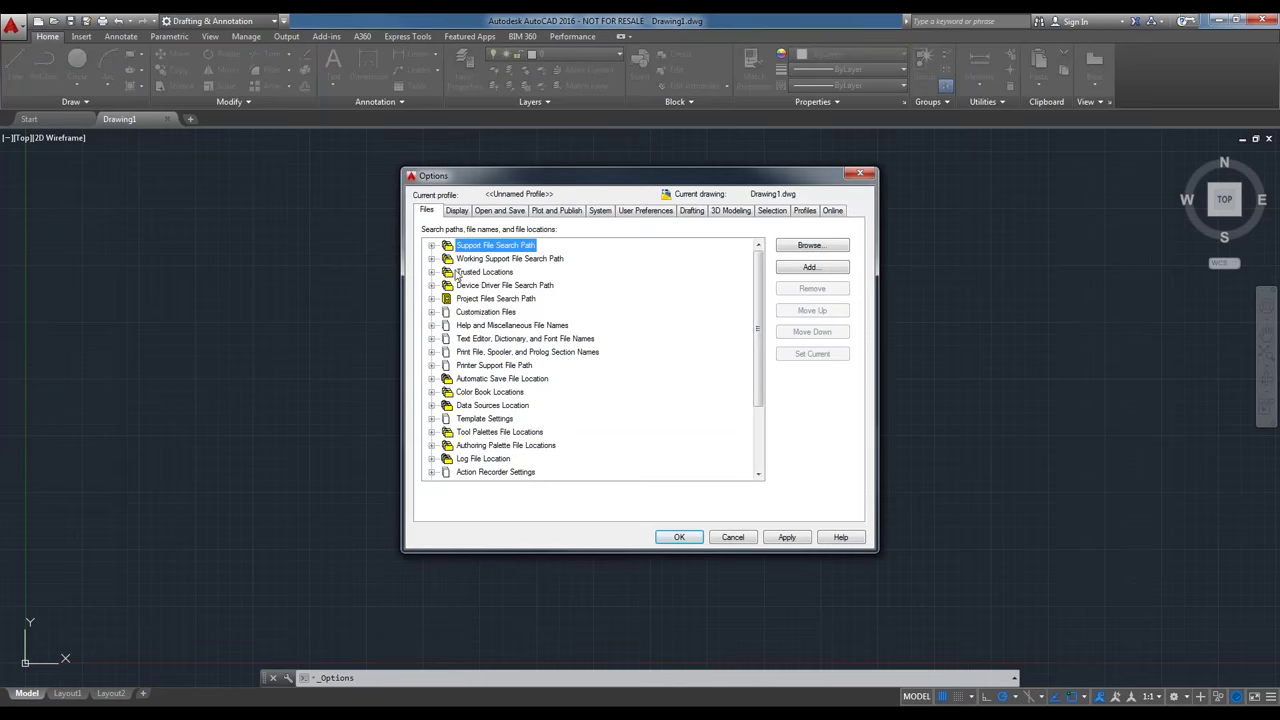
click(456, 211)
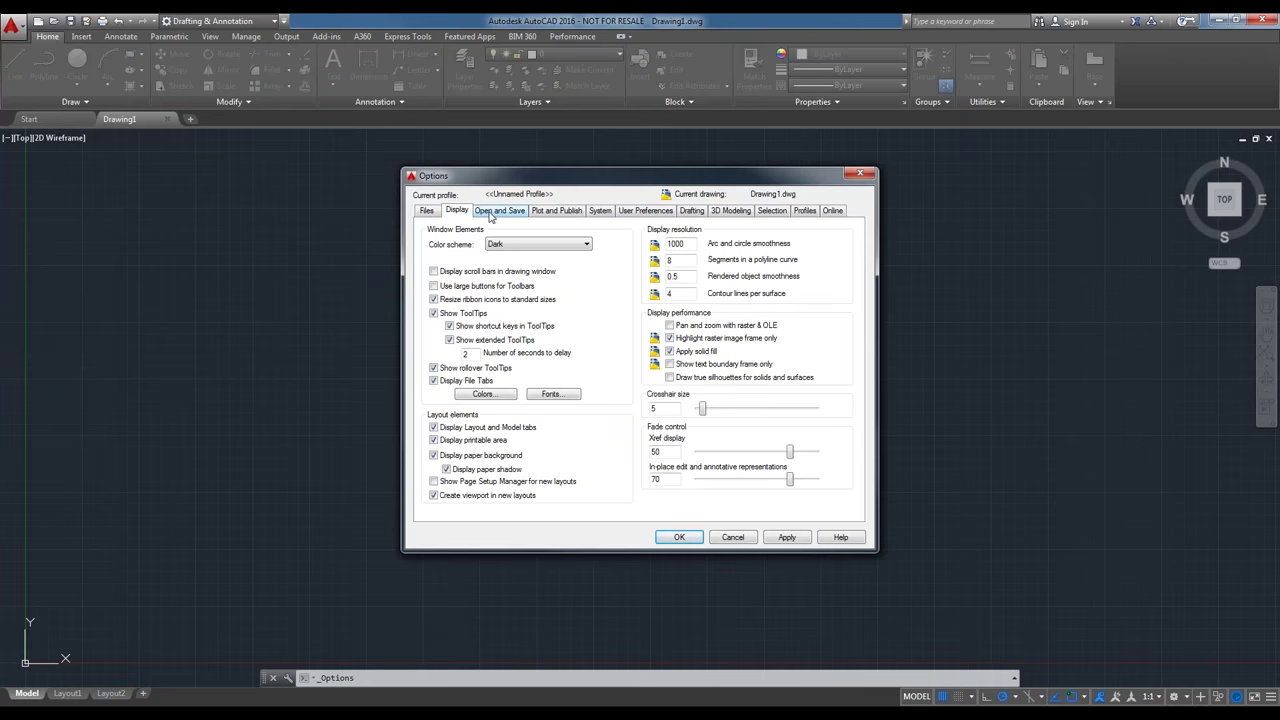
click(495, 212)
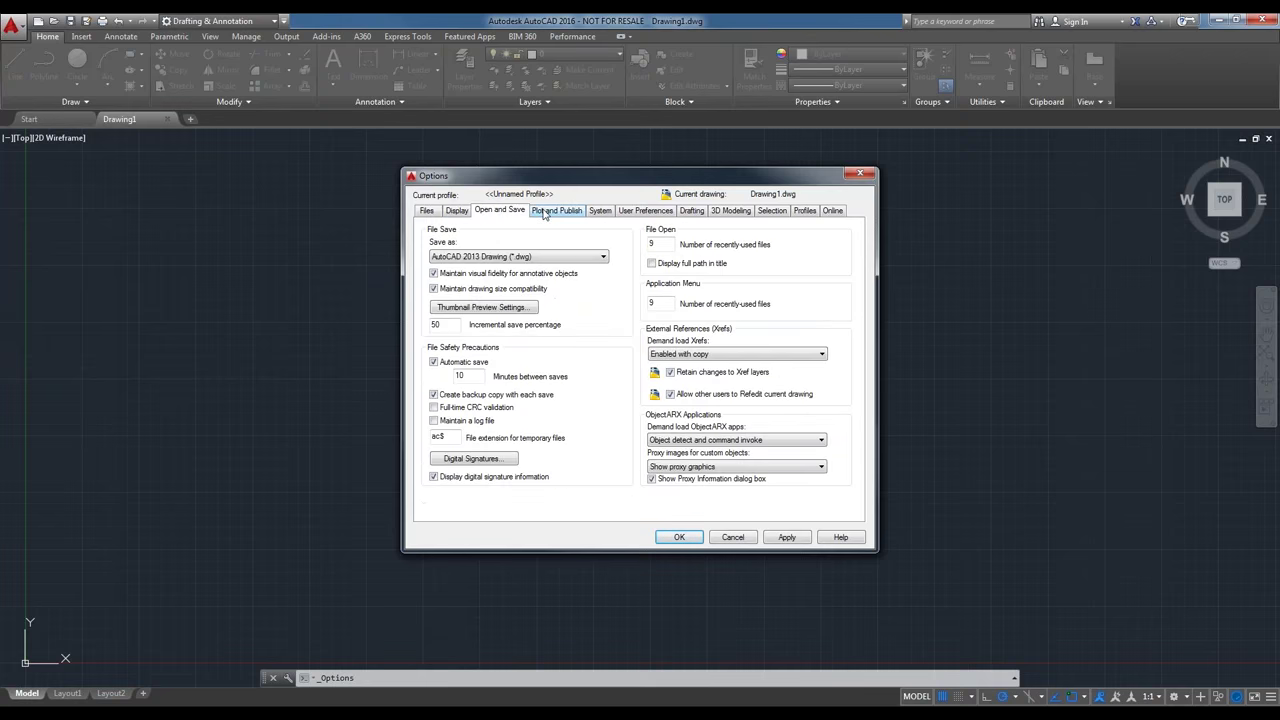
click(545, 212)
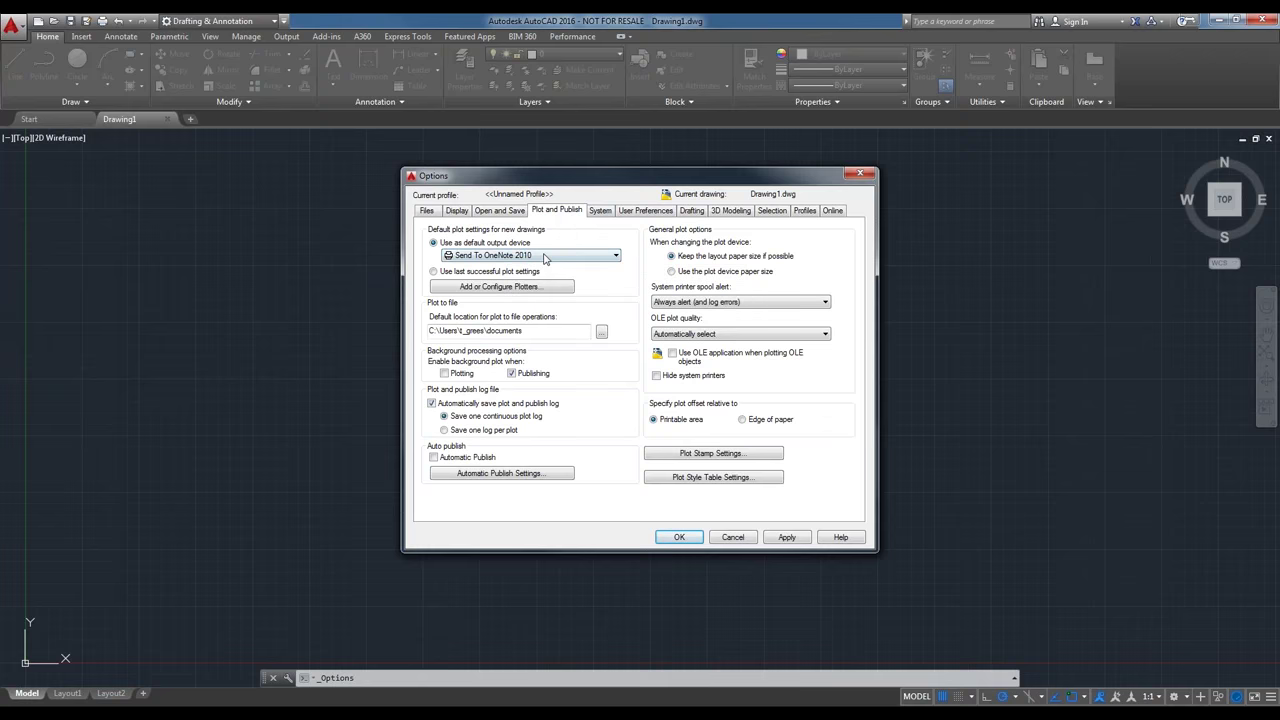
click(603, 212)
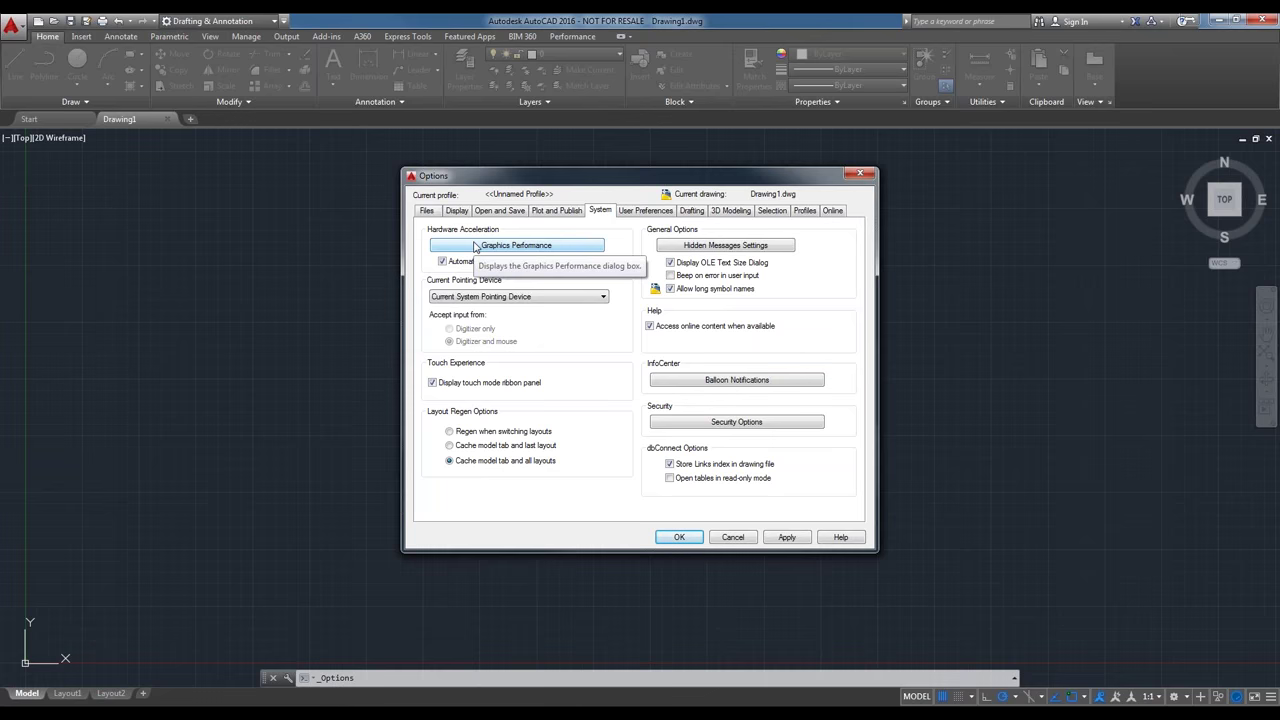
click(638, 213)
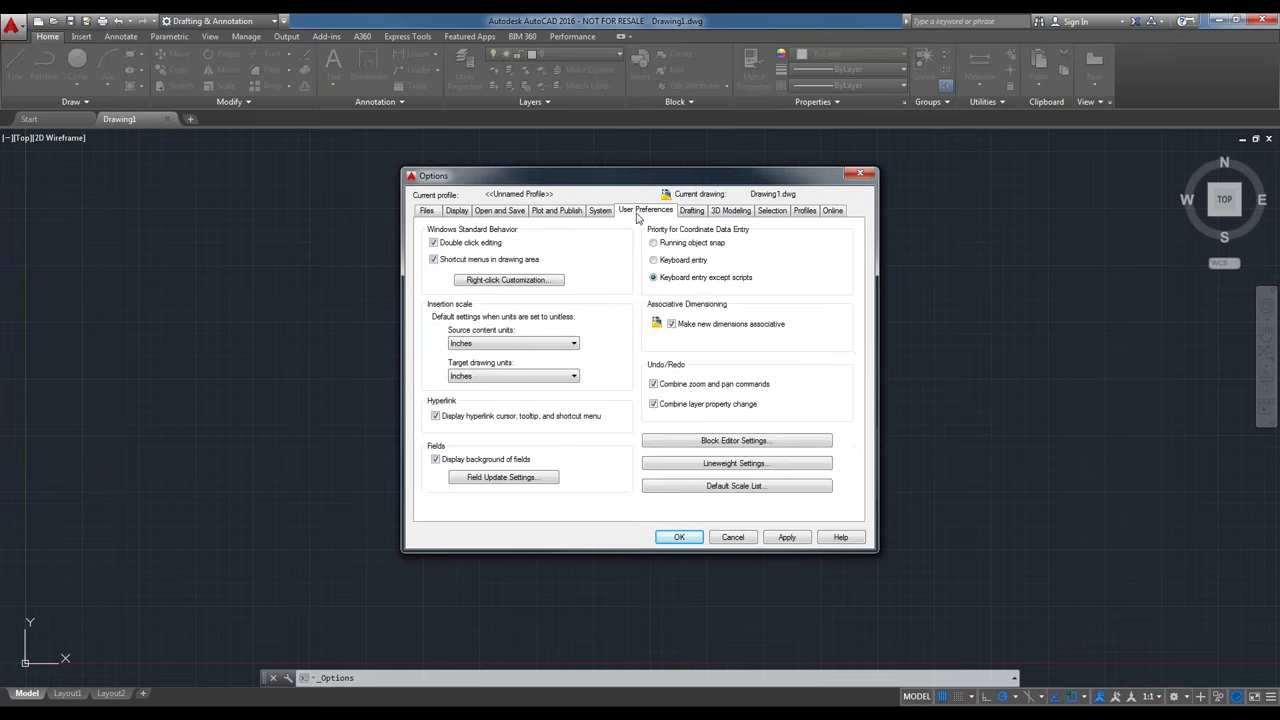
Review the Drafting, 3D Modeling, Selection, Profiles and Online options, and leave Options without applying changes.
click(697, 215)
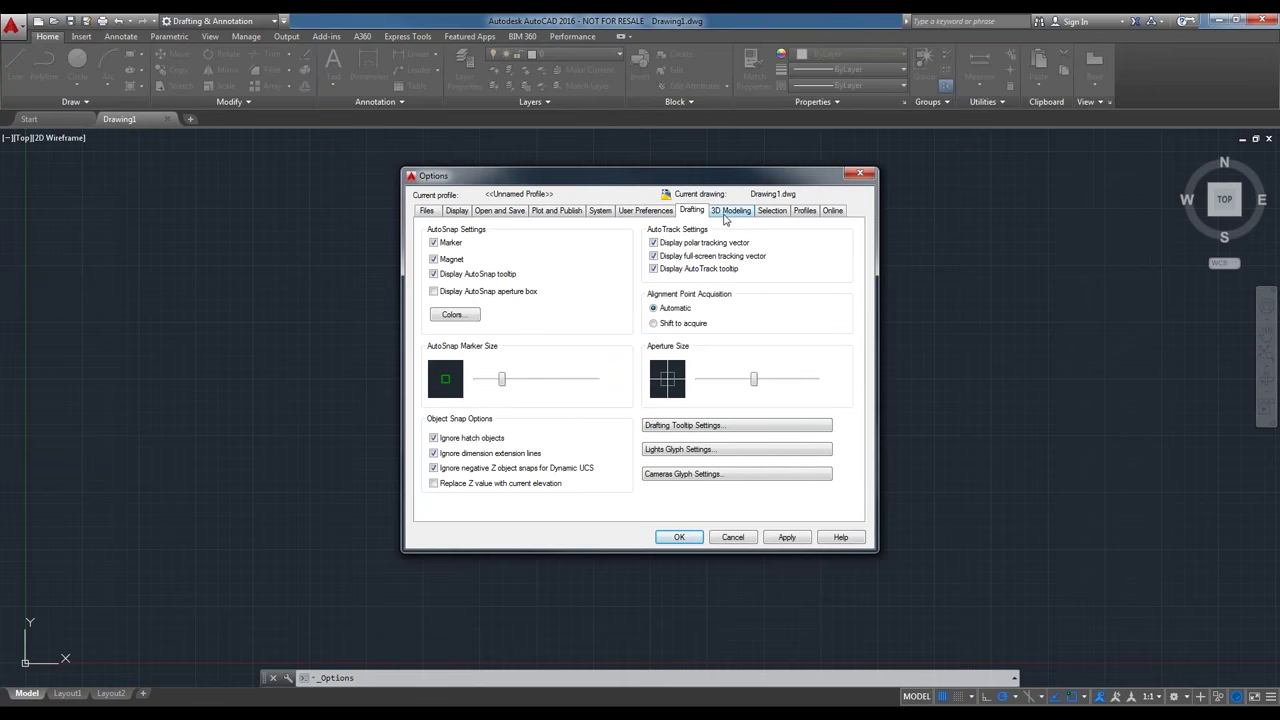
click(725, 215)
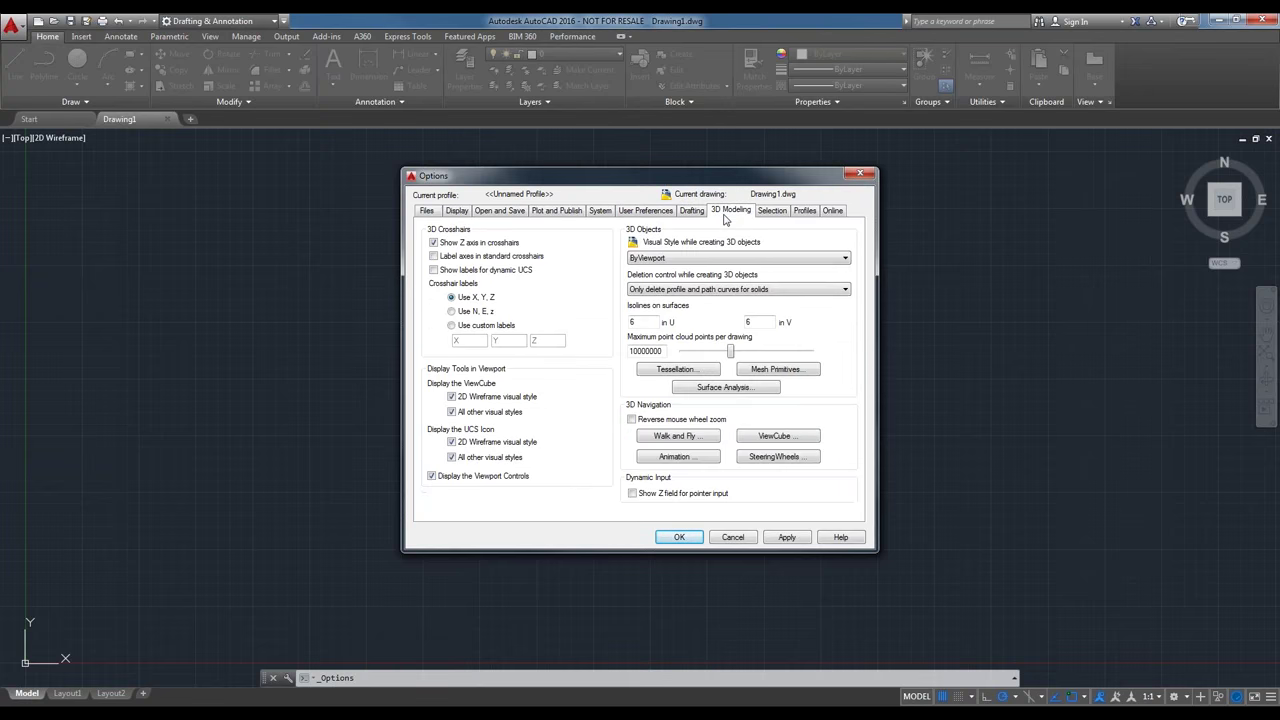
click(772, 213)
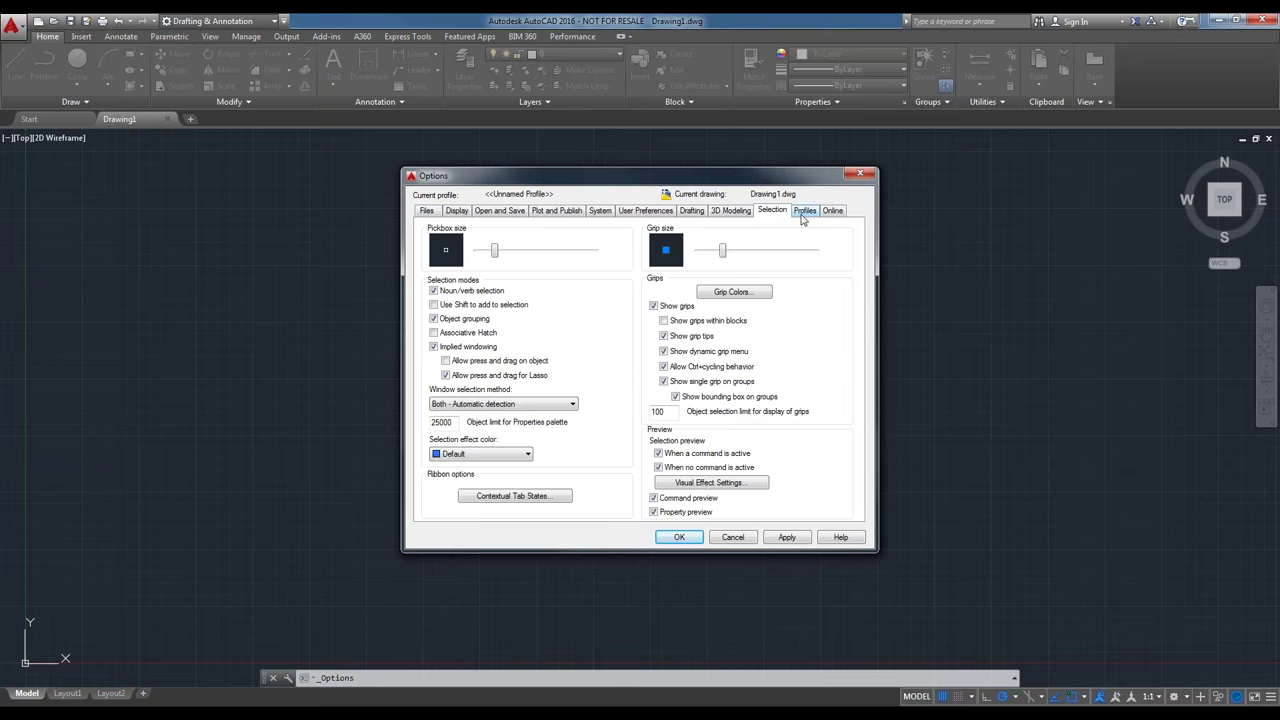
click(804, 214)
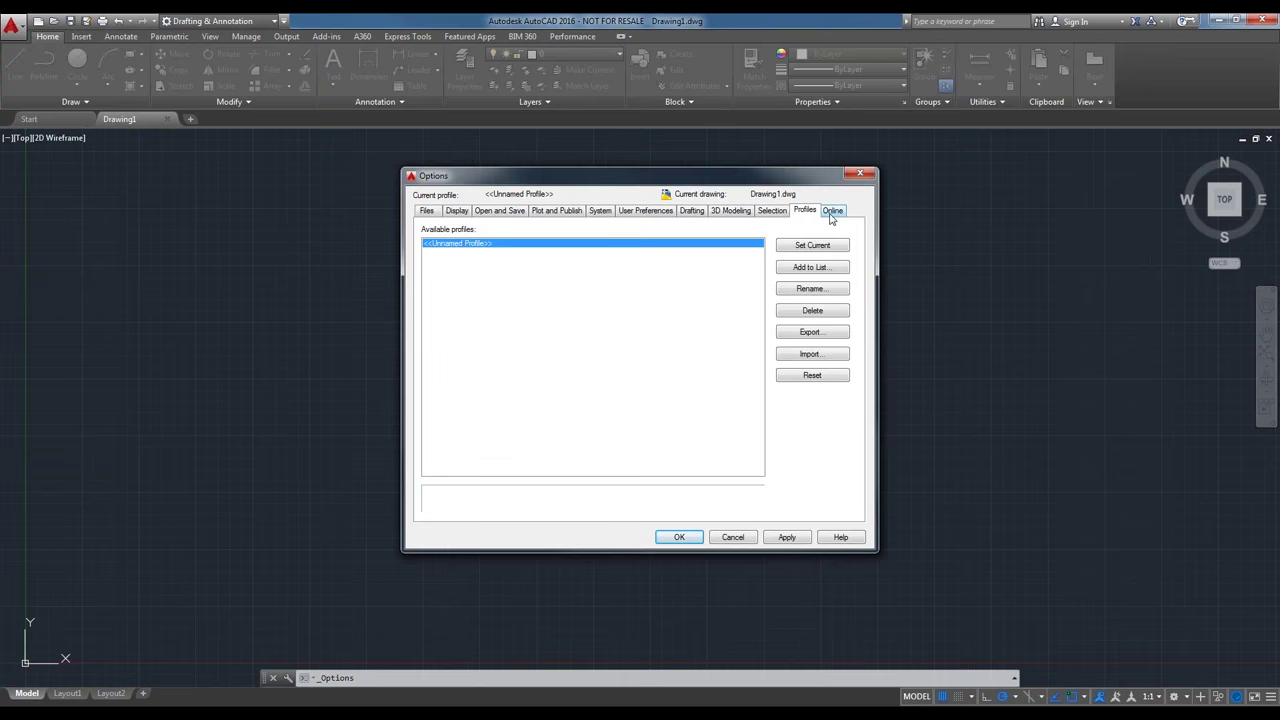
click(830, 213)
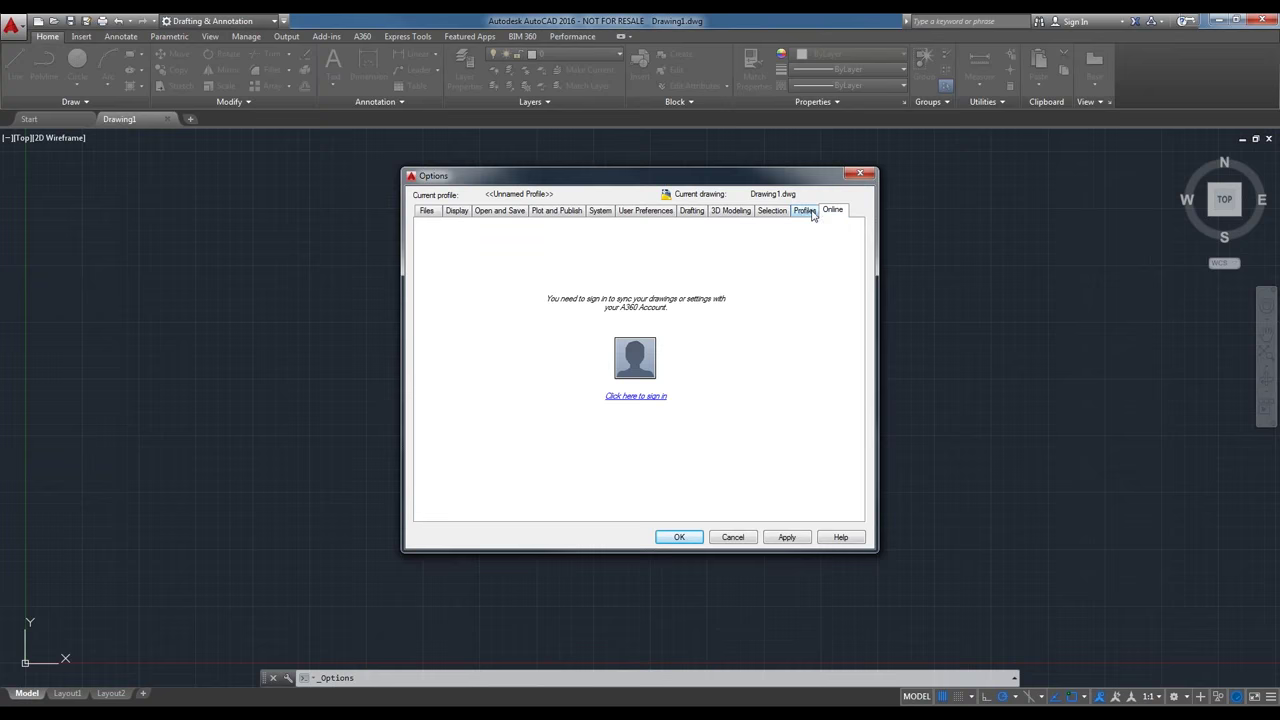
click(806, 213)
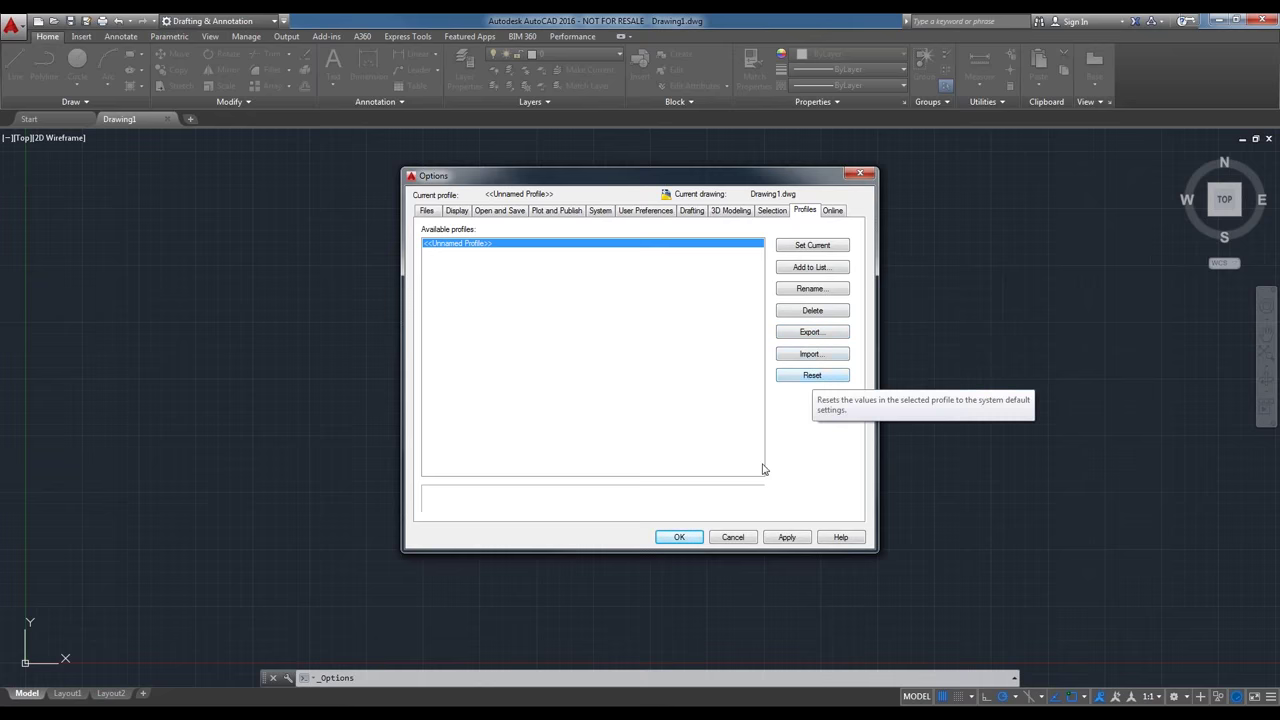
click(733, 538)
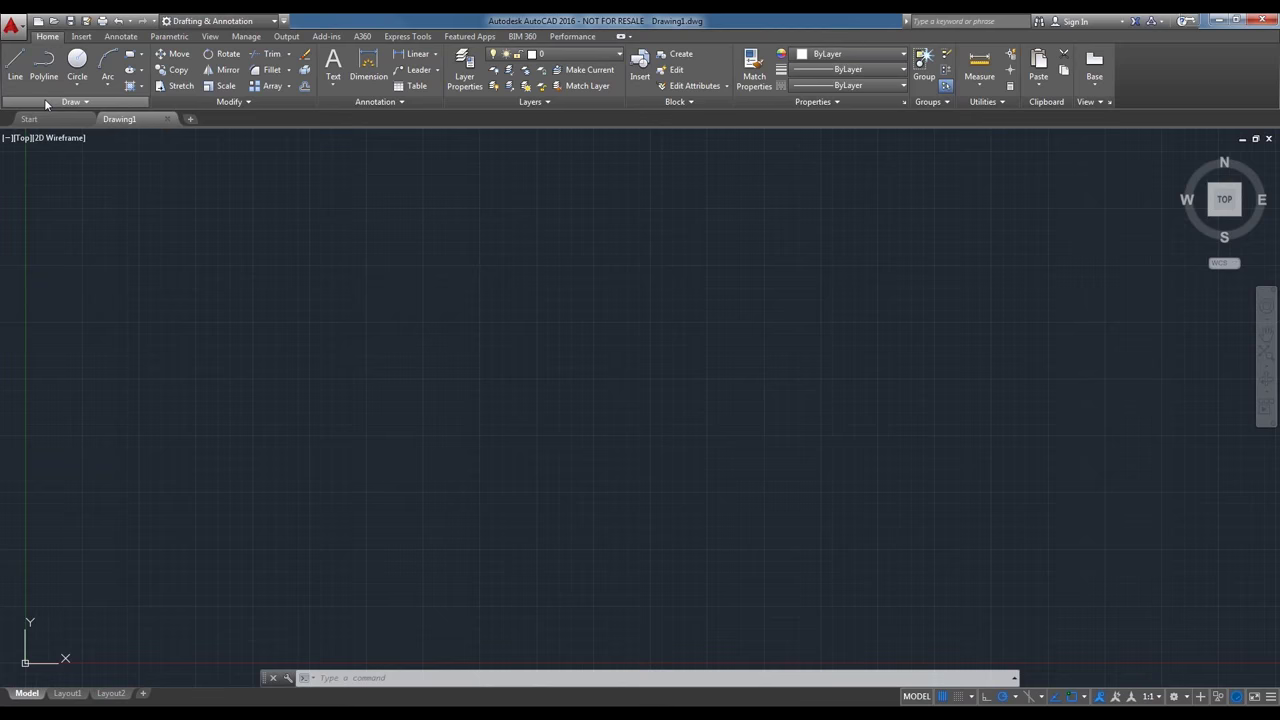
Look at the additional tools of the Draw, Modify, Annotation, Layers, Block and Properties groups on the Home ribbon.
click(45, 102)
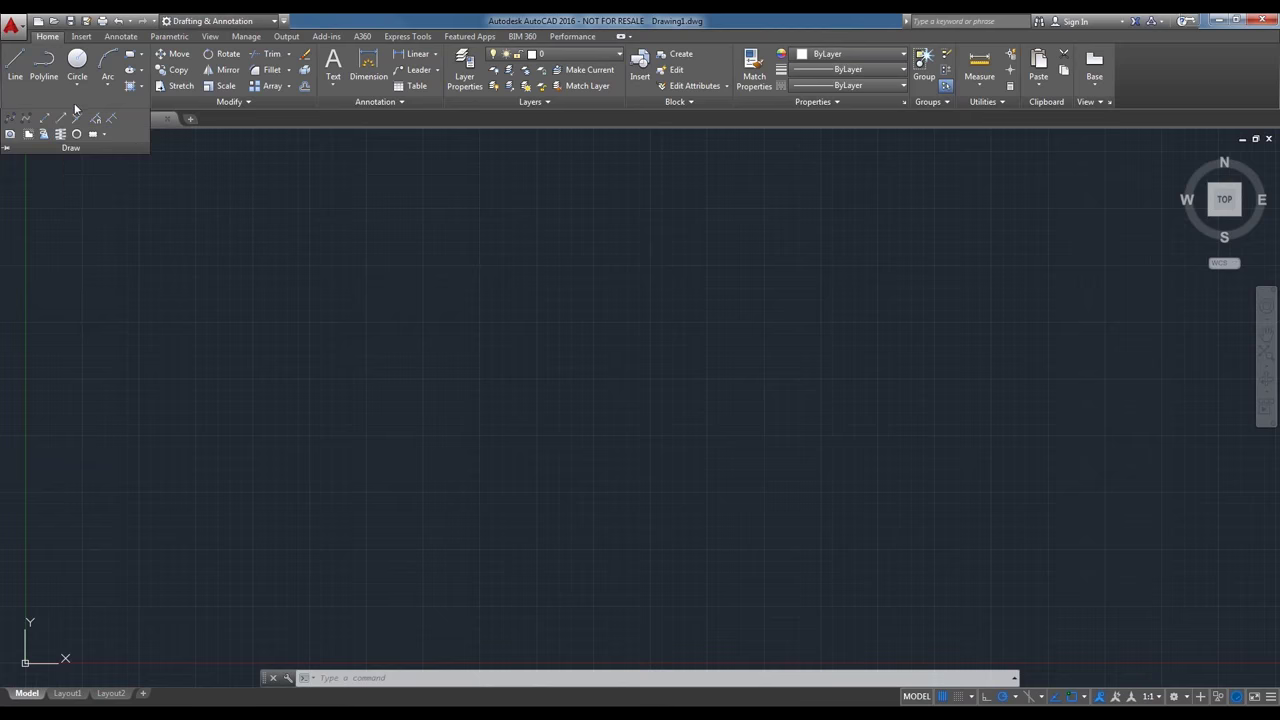
click(168, 104)
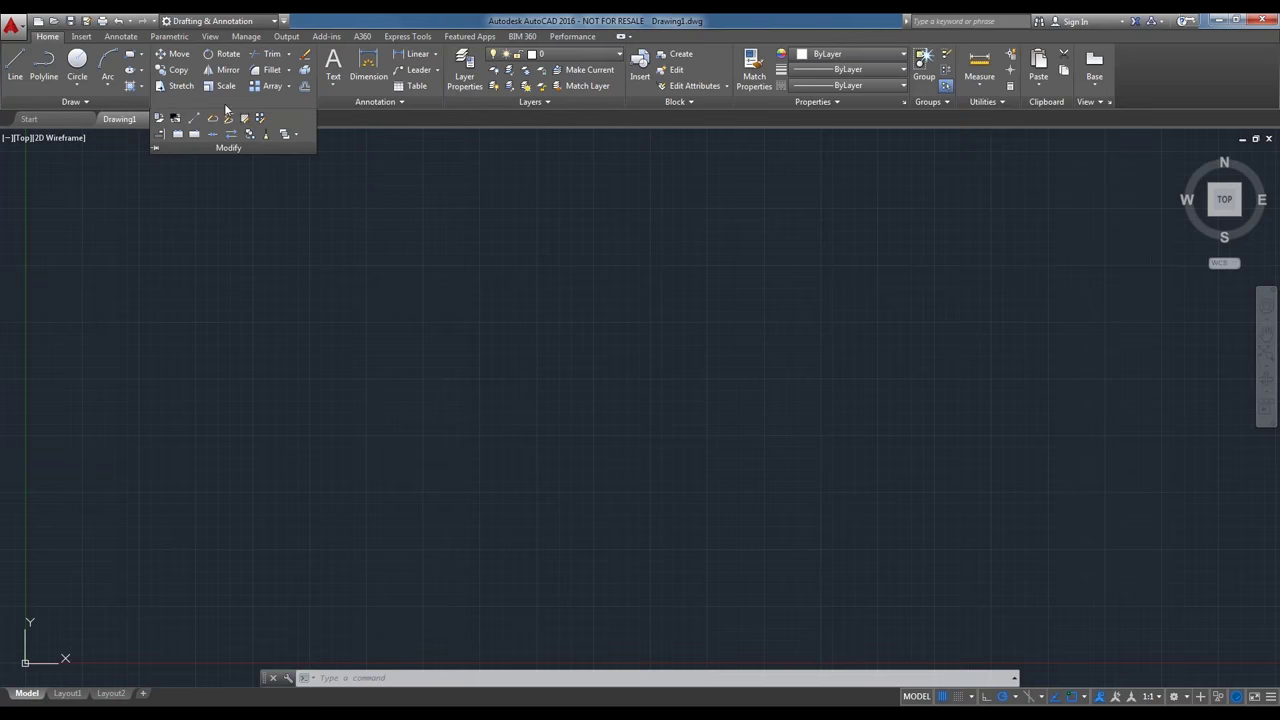
click(329, 103)
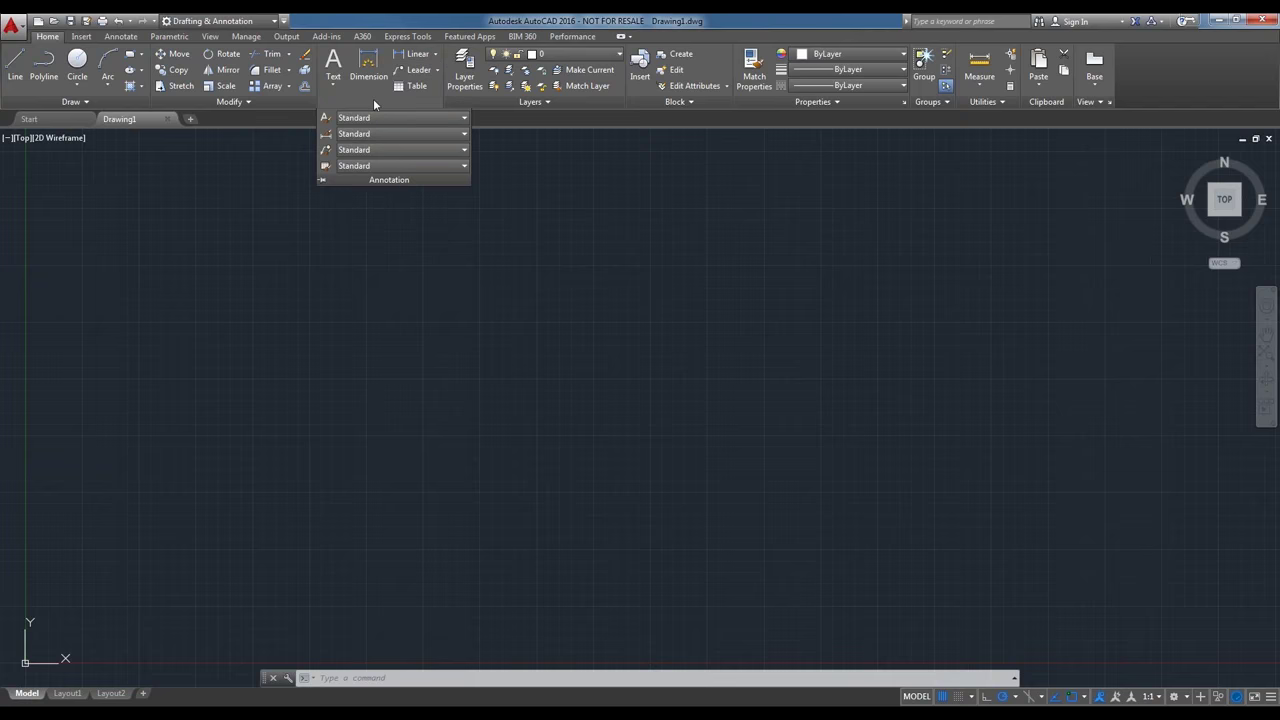
click(496, 105)
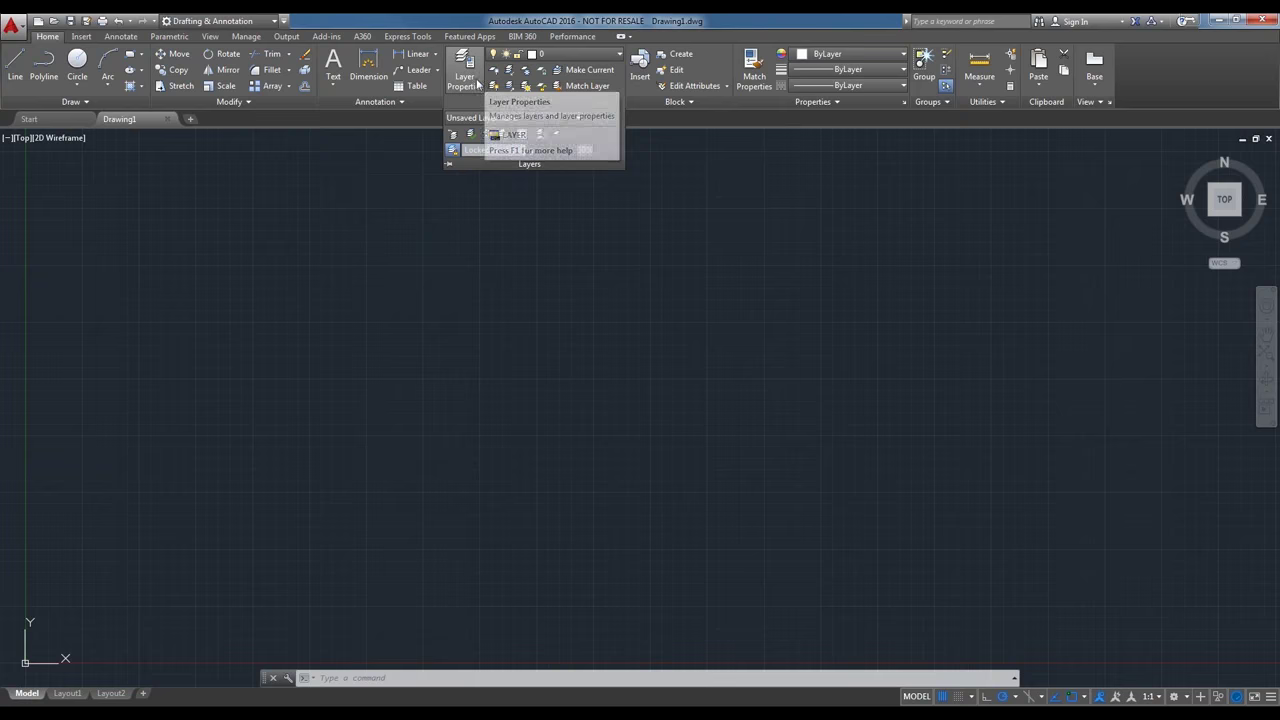
click(645, 104)
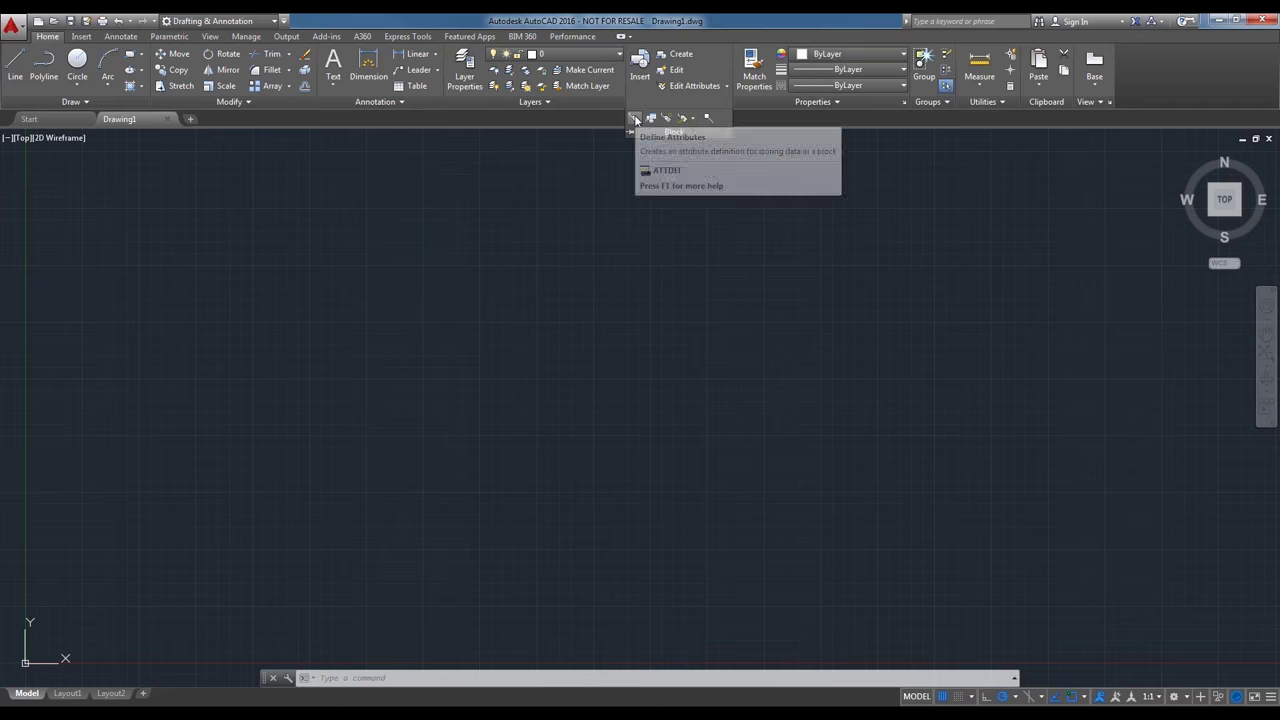
click(740, 99)
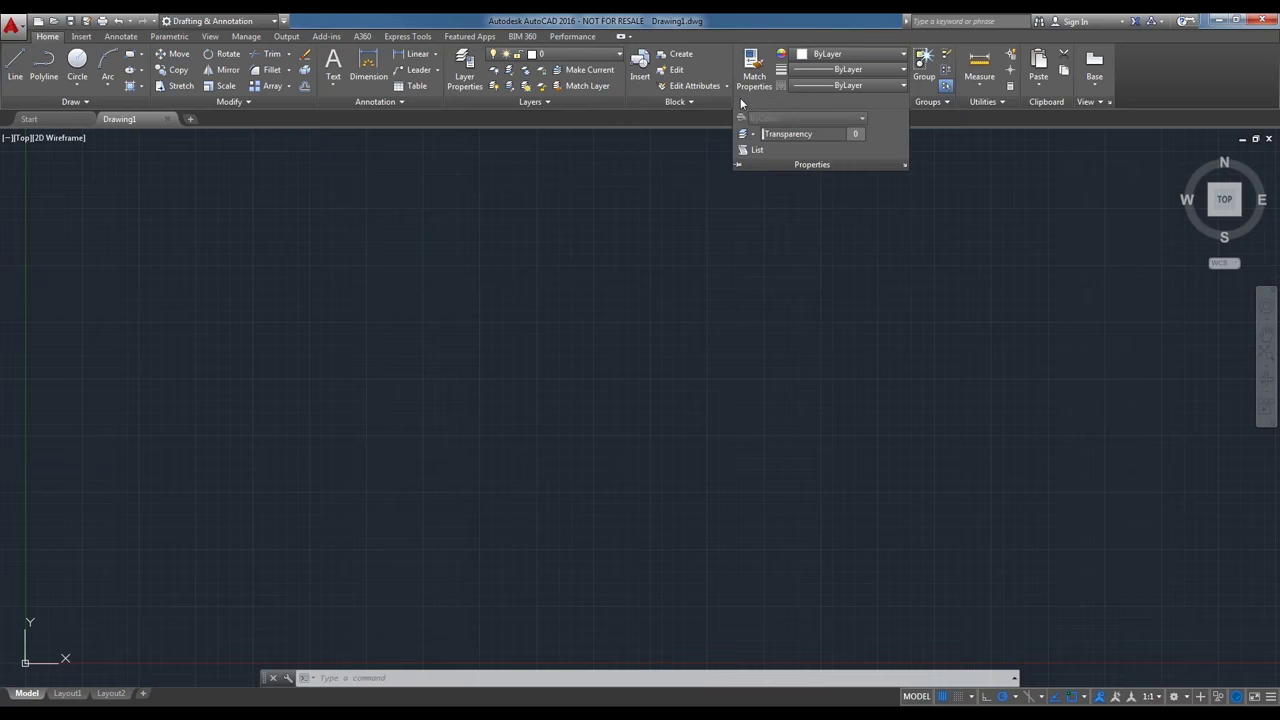
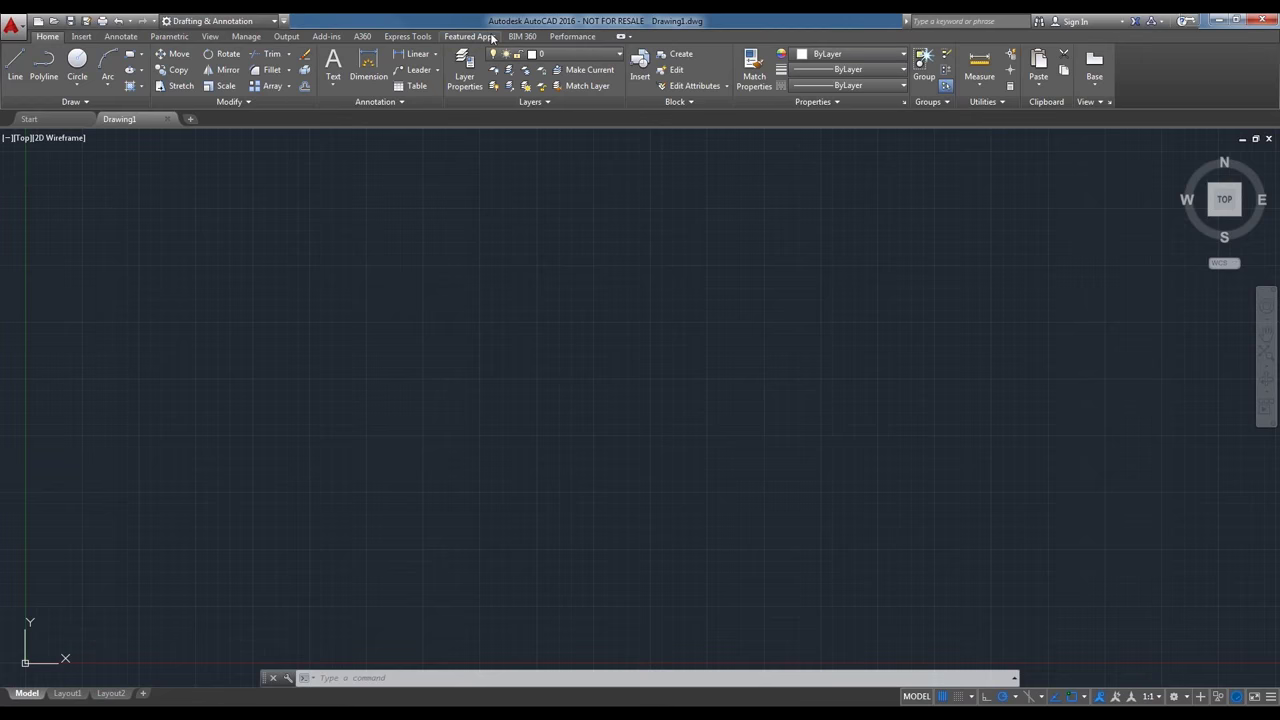
Show the 3D Tools and Visualize tabs on the ribbon.
right_click(648, 38)
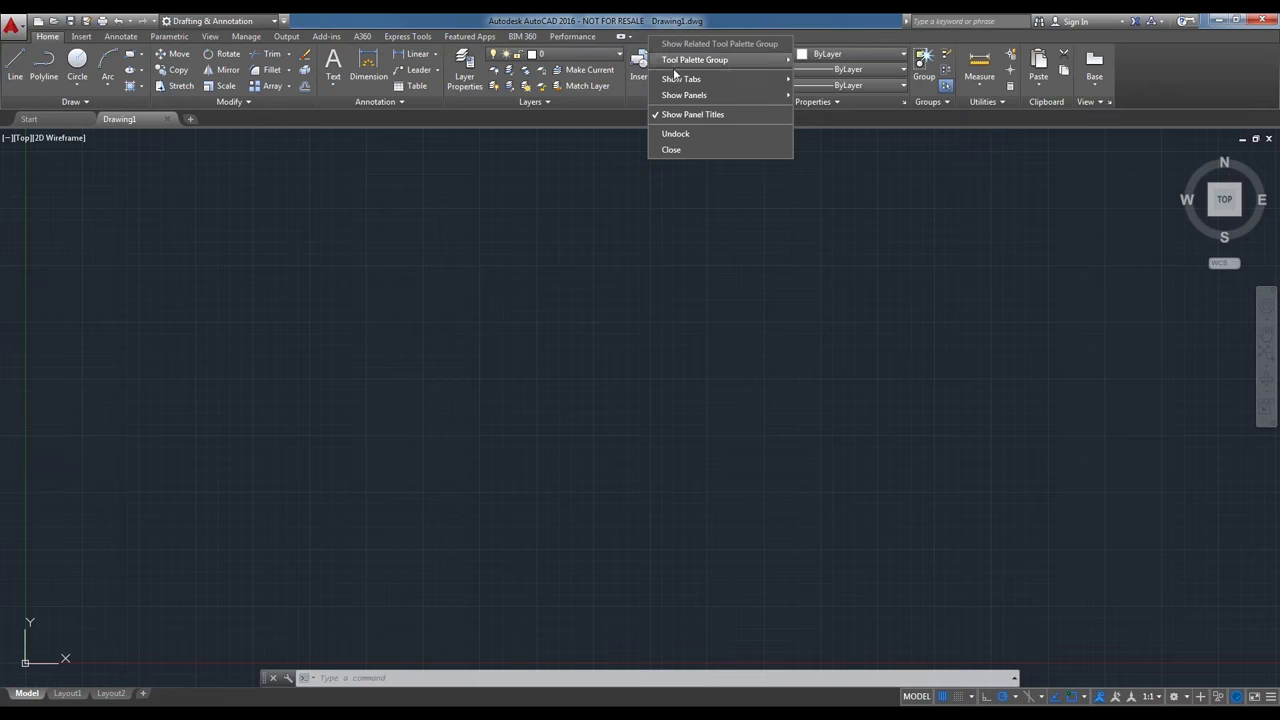
mouse_move(679, 79)
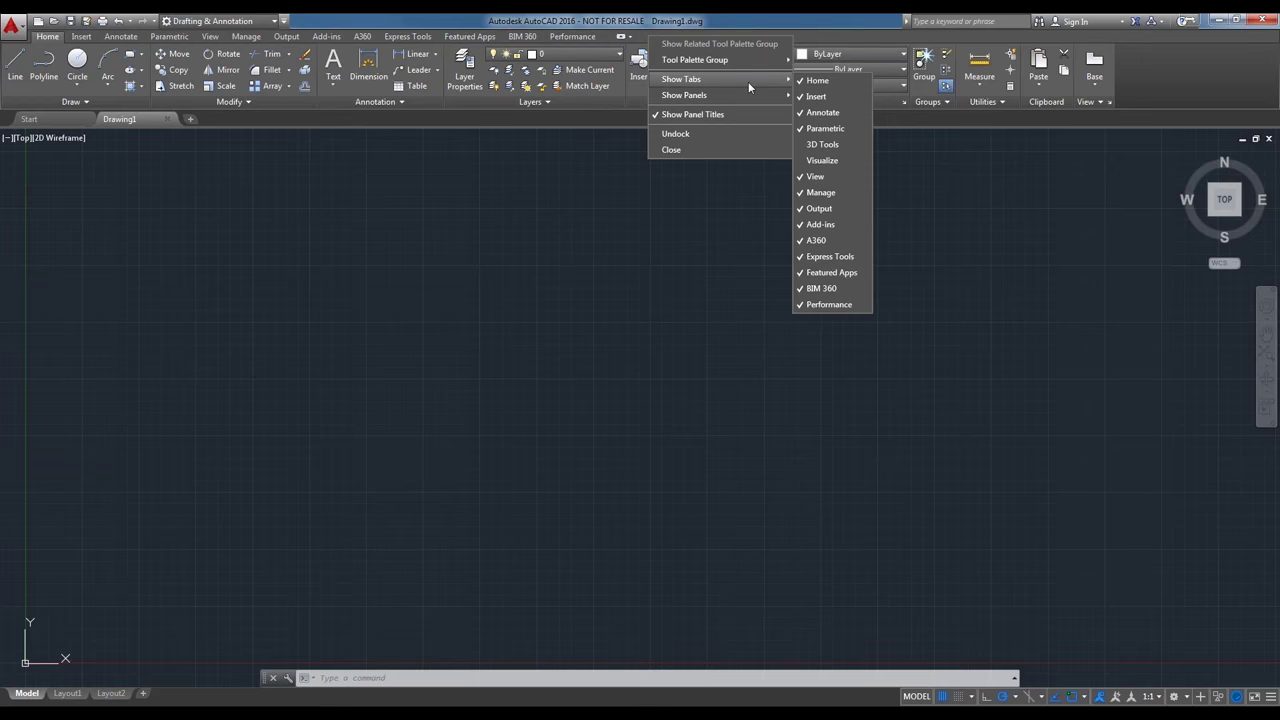
click(836, 146)
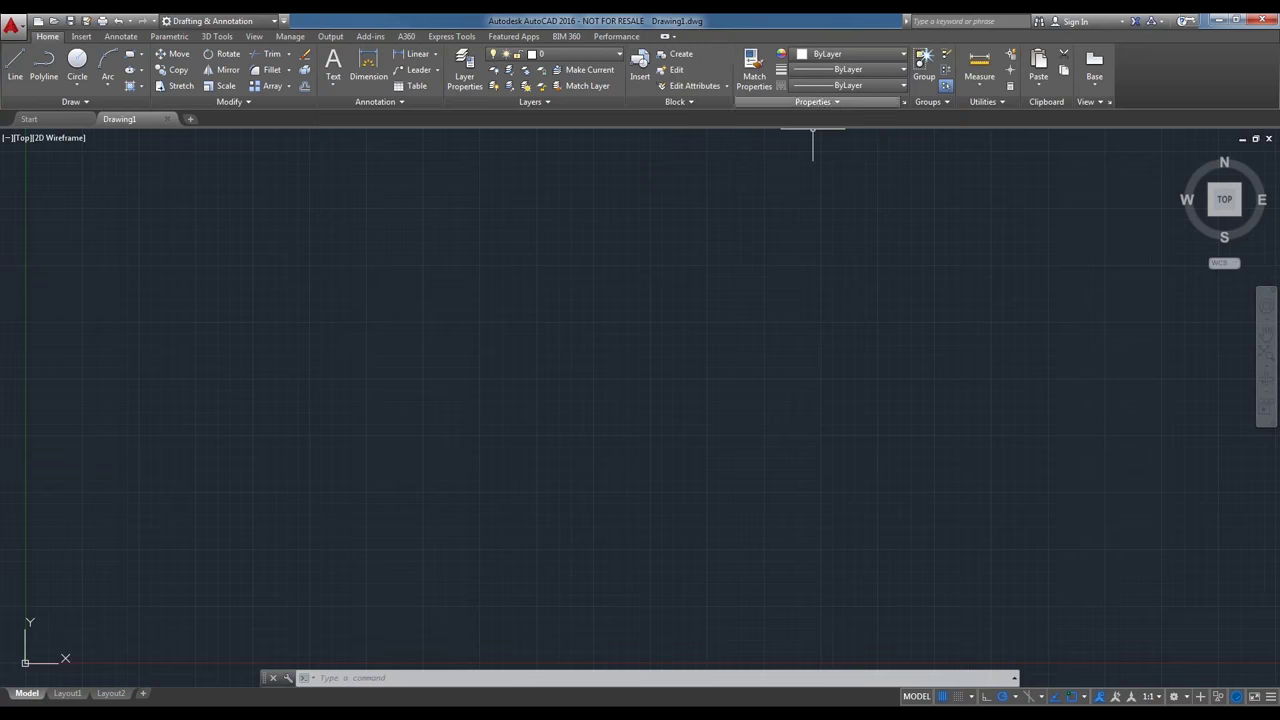
right_click(723, 37)
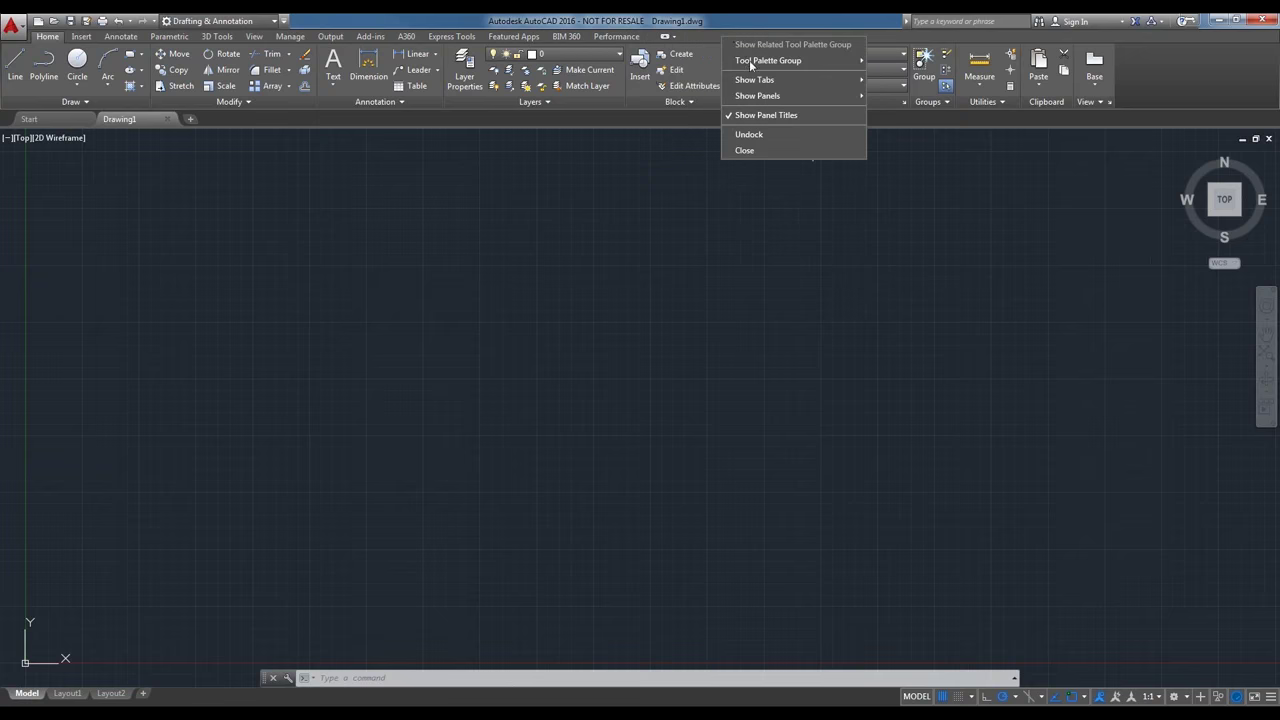
mouse_move(777, 81)
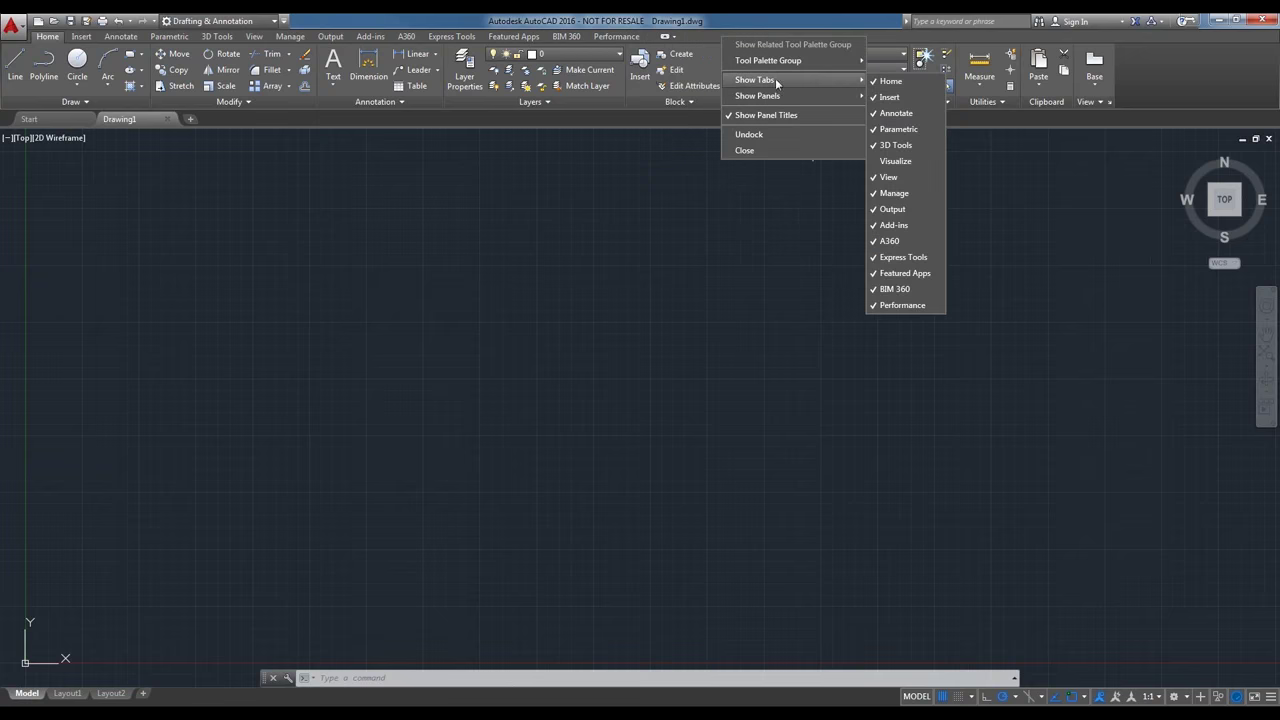
click(896, 161)
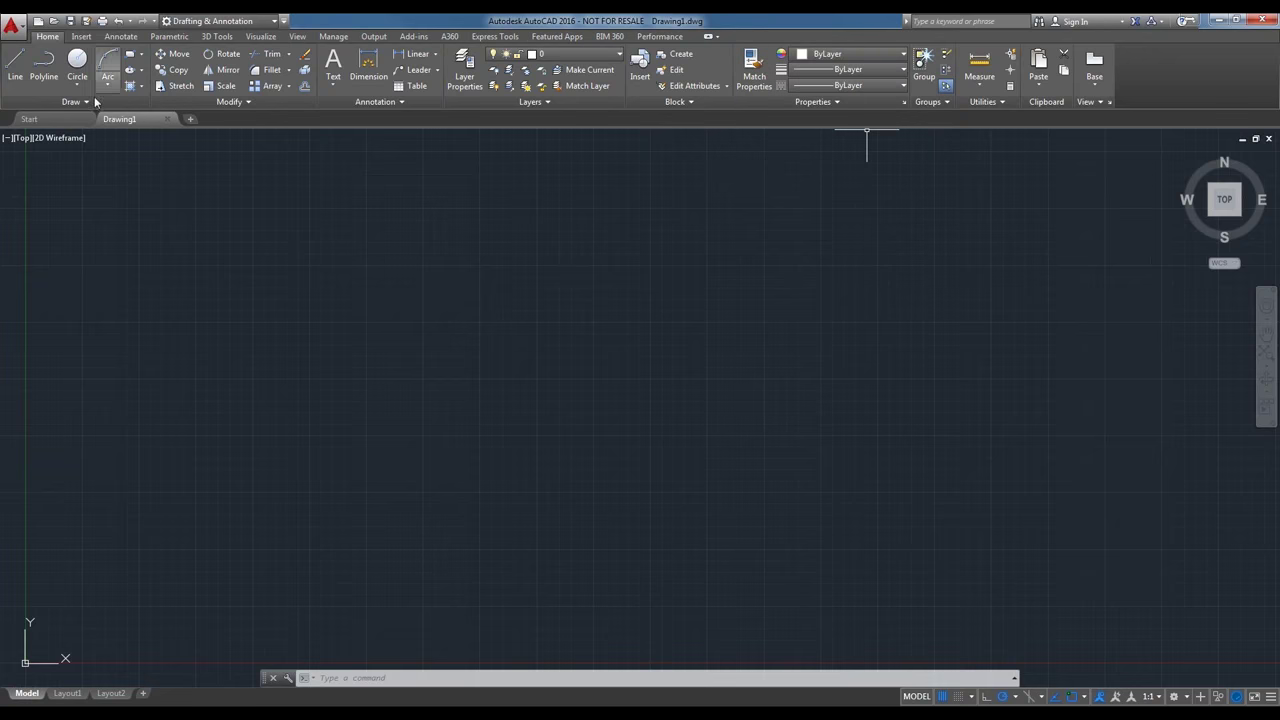
Look through the Insert, Annotate and Parametric ribbon commands, including the additional Block, Block Definition, Text and Dimensional tools.
click(81, 37)
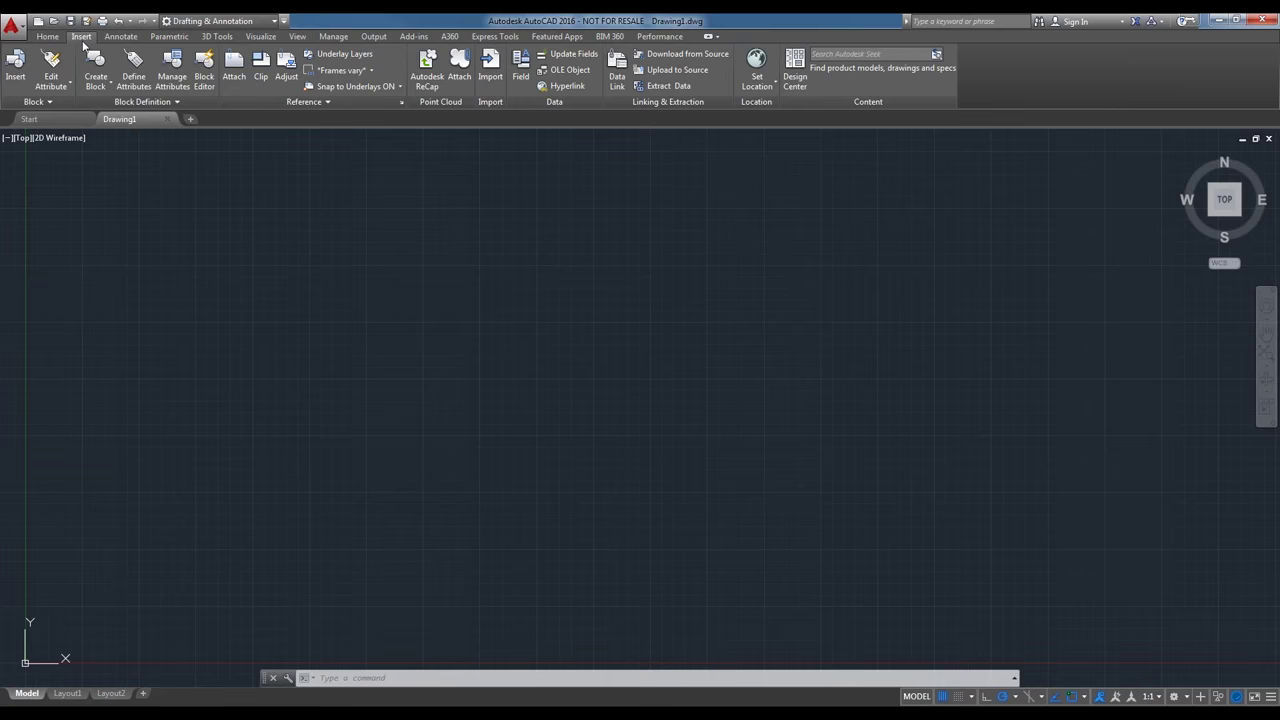
click(62, 103)
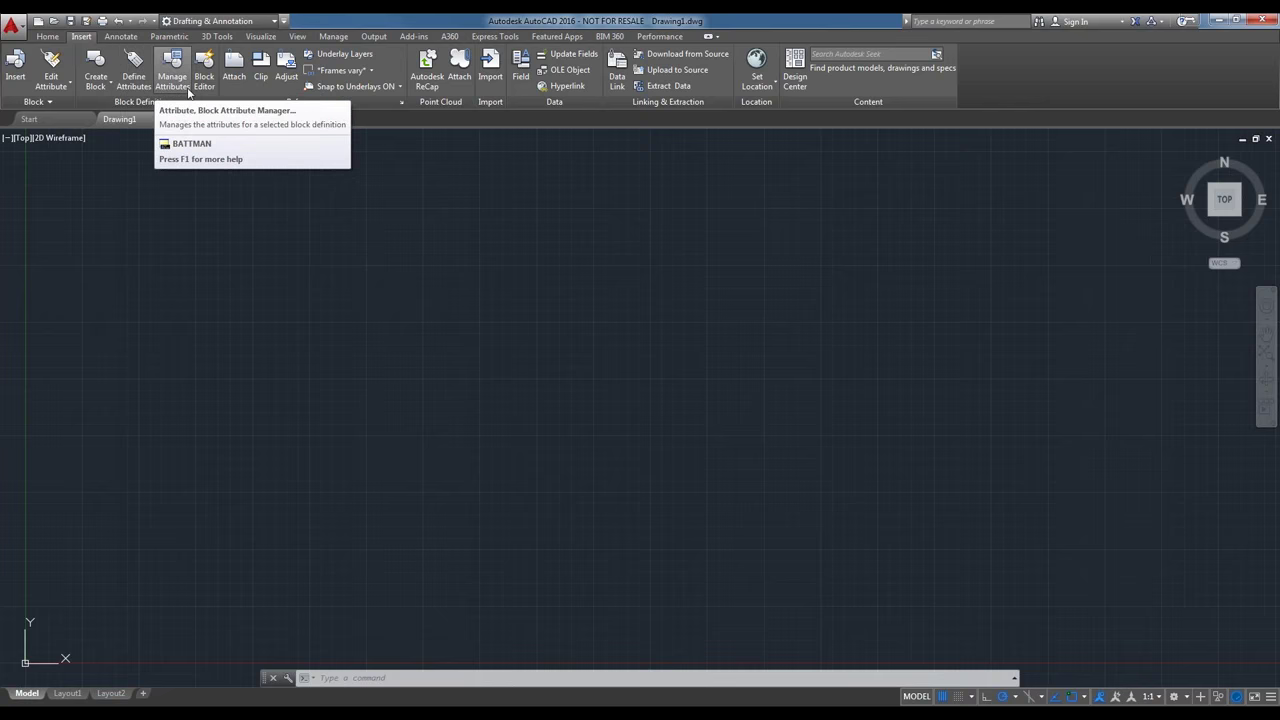
click(161, 102)
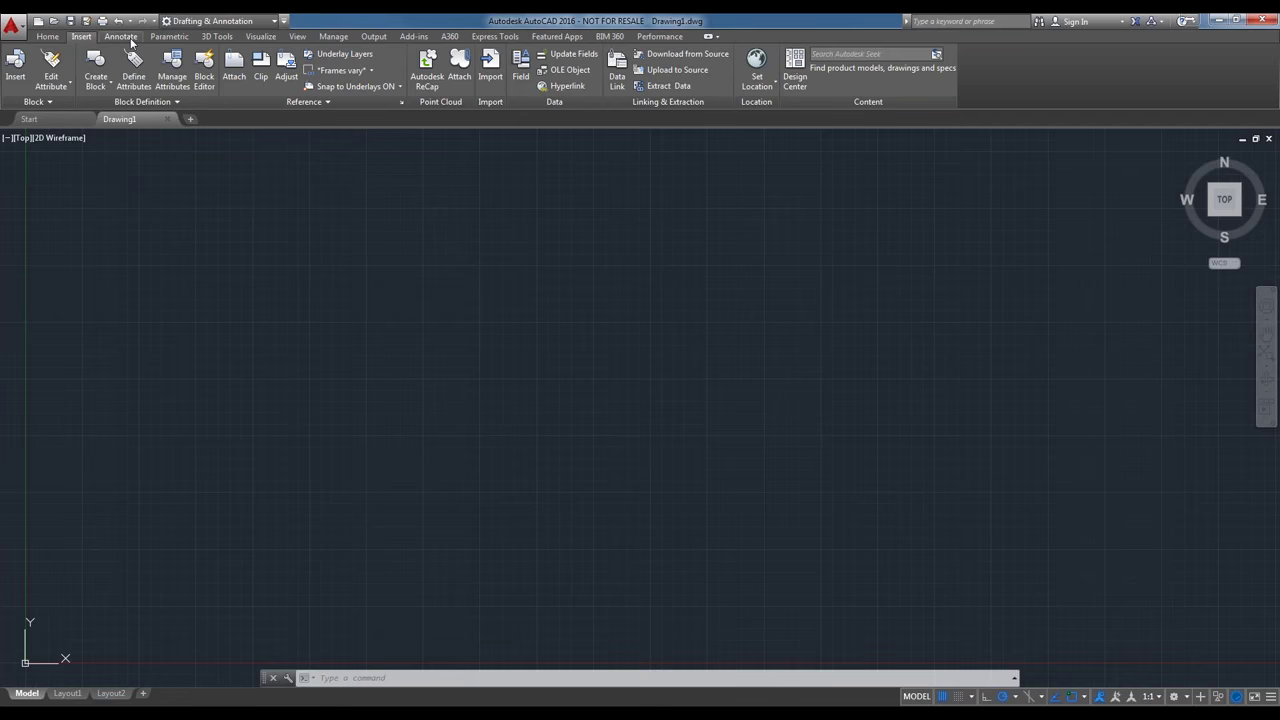
click(121, 37)
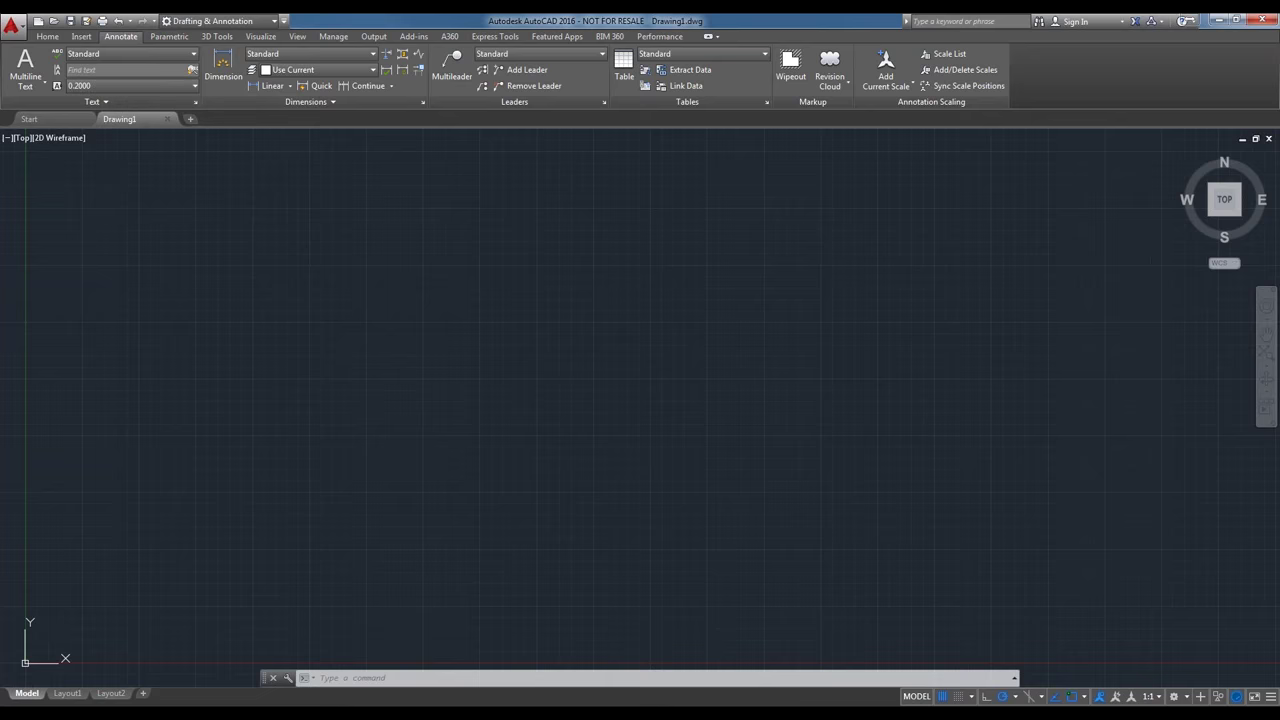
click(109, 99)
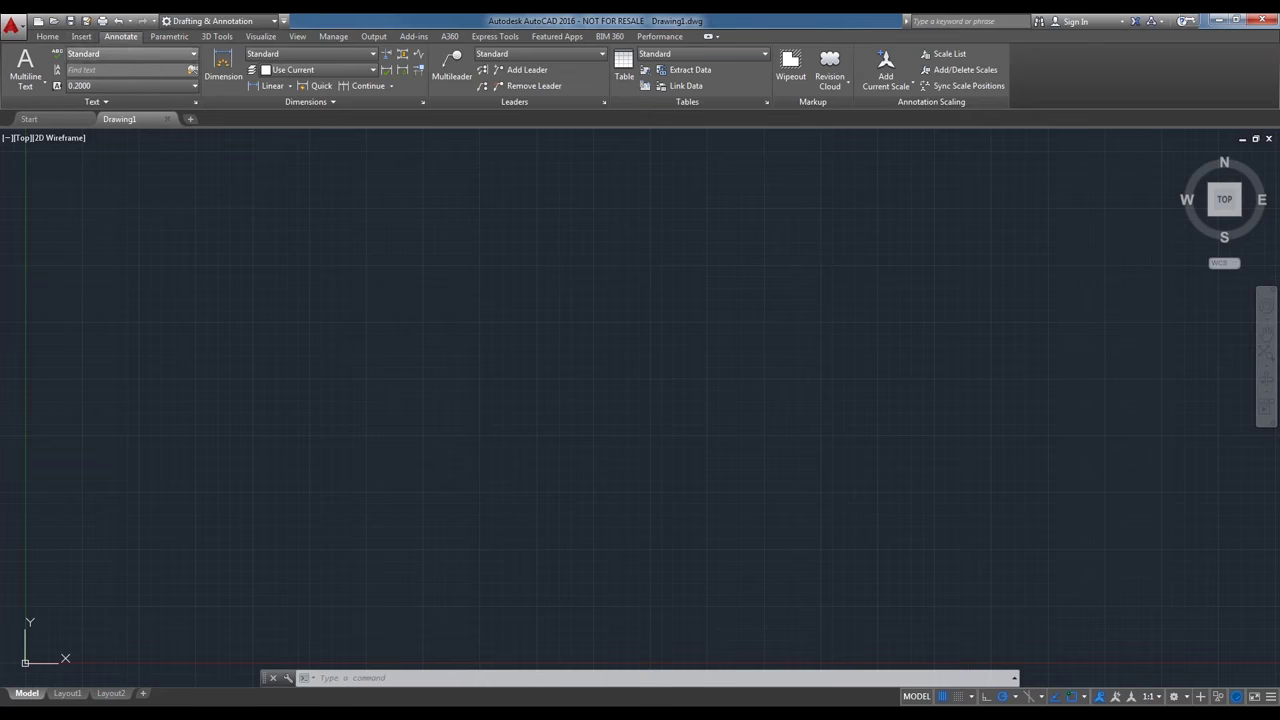
click(50, 38)
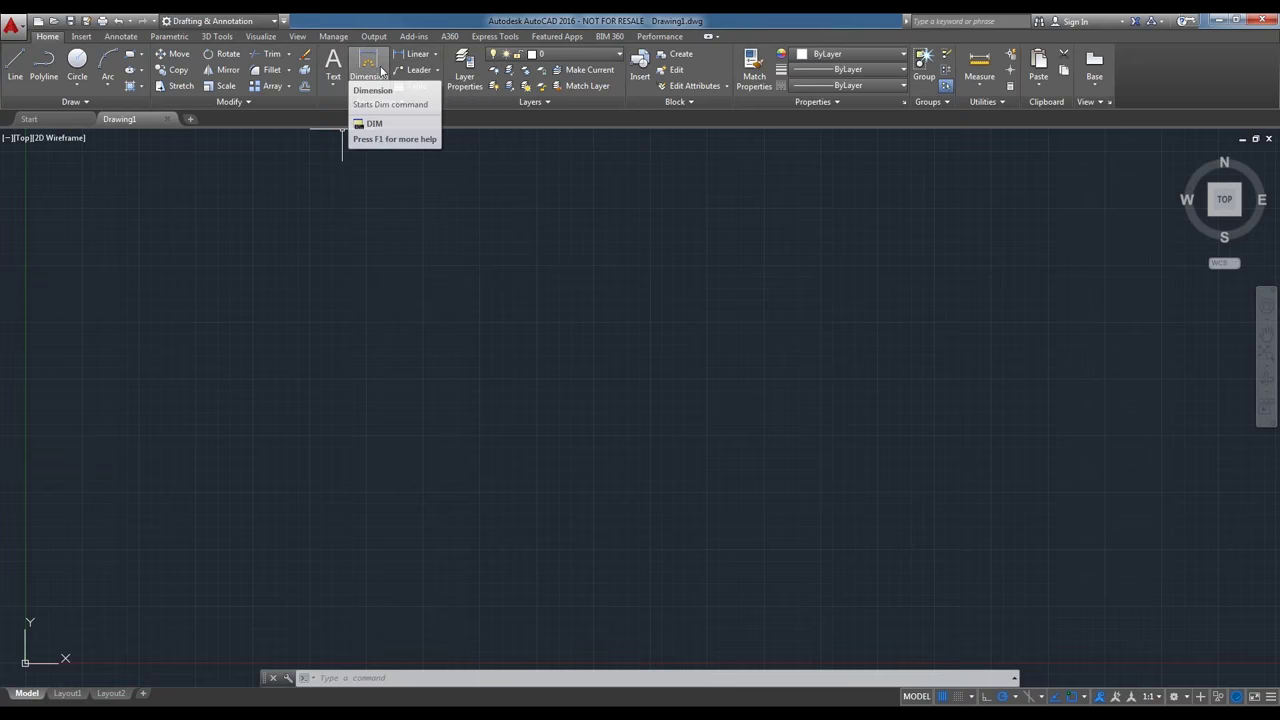
click(127, 39)
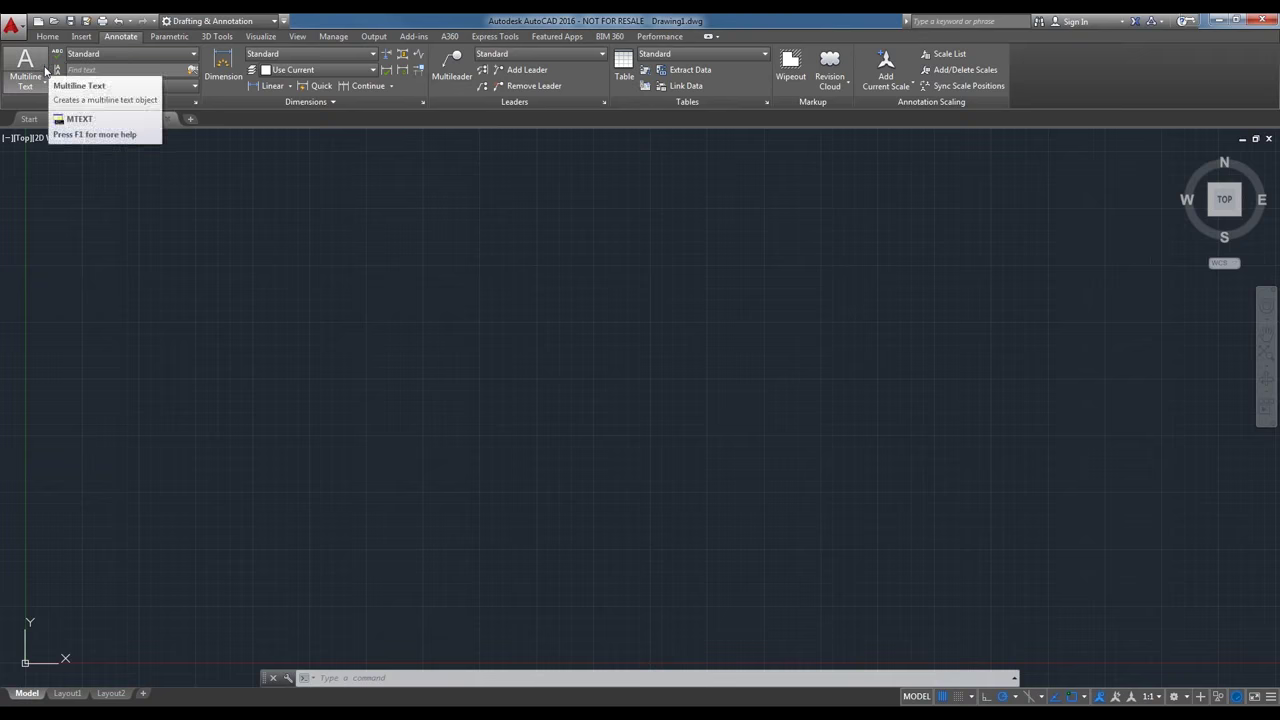
click(170, 37)
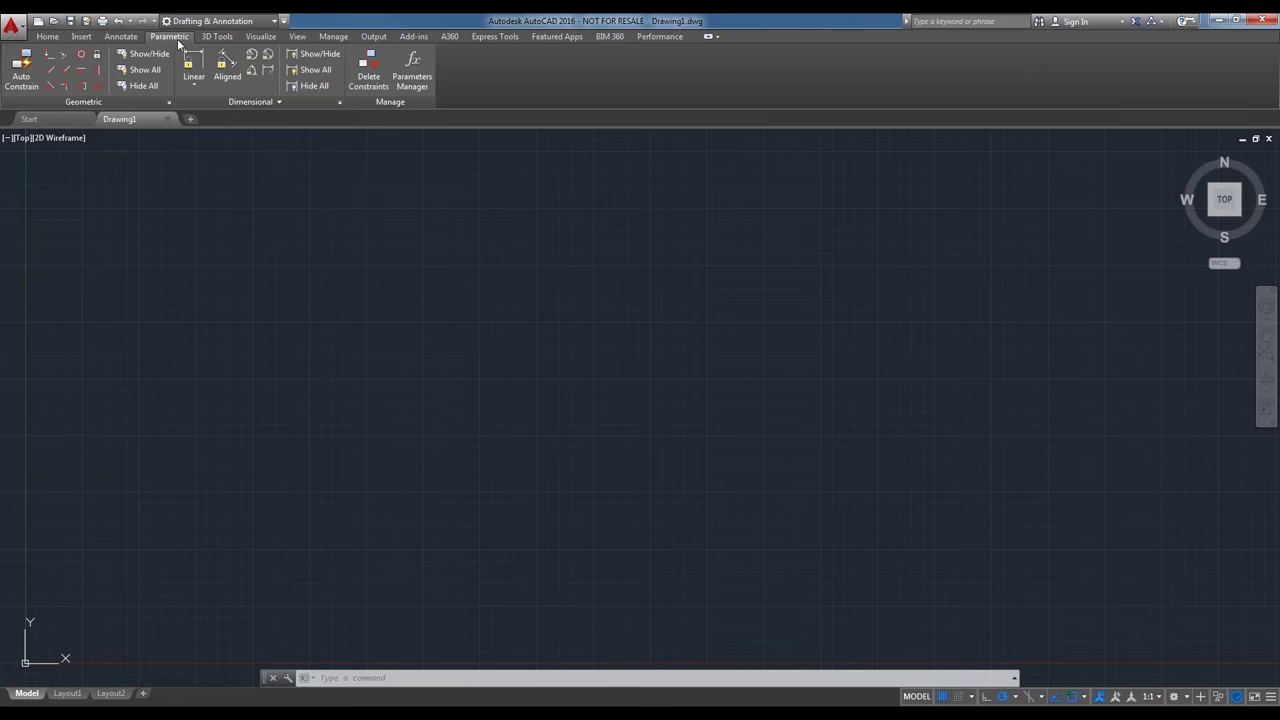
click(231, 101)
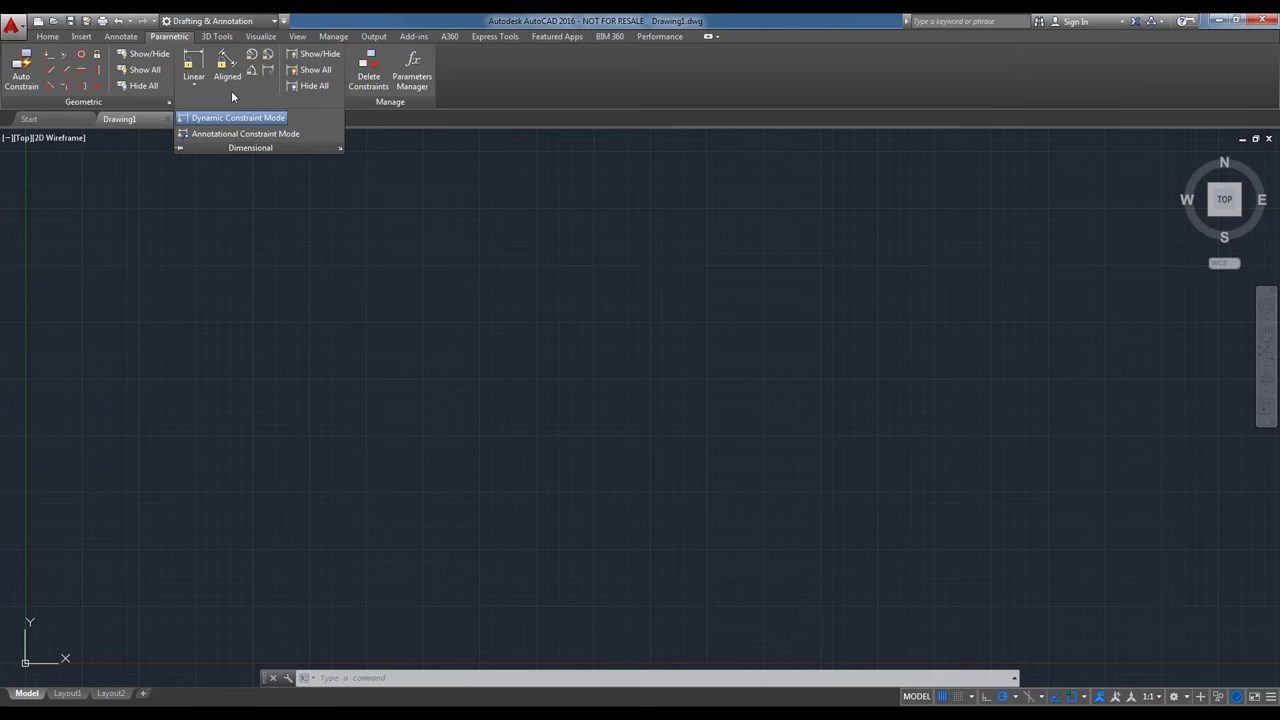
Draw a solid box freehand with the Box tool, and check it in the SW Isometric view before returning to Top.
click(217, 37)
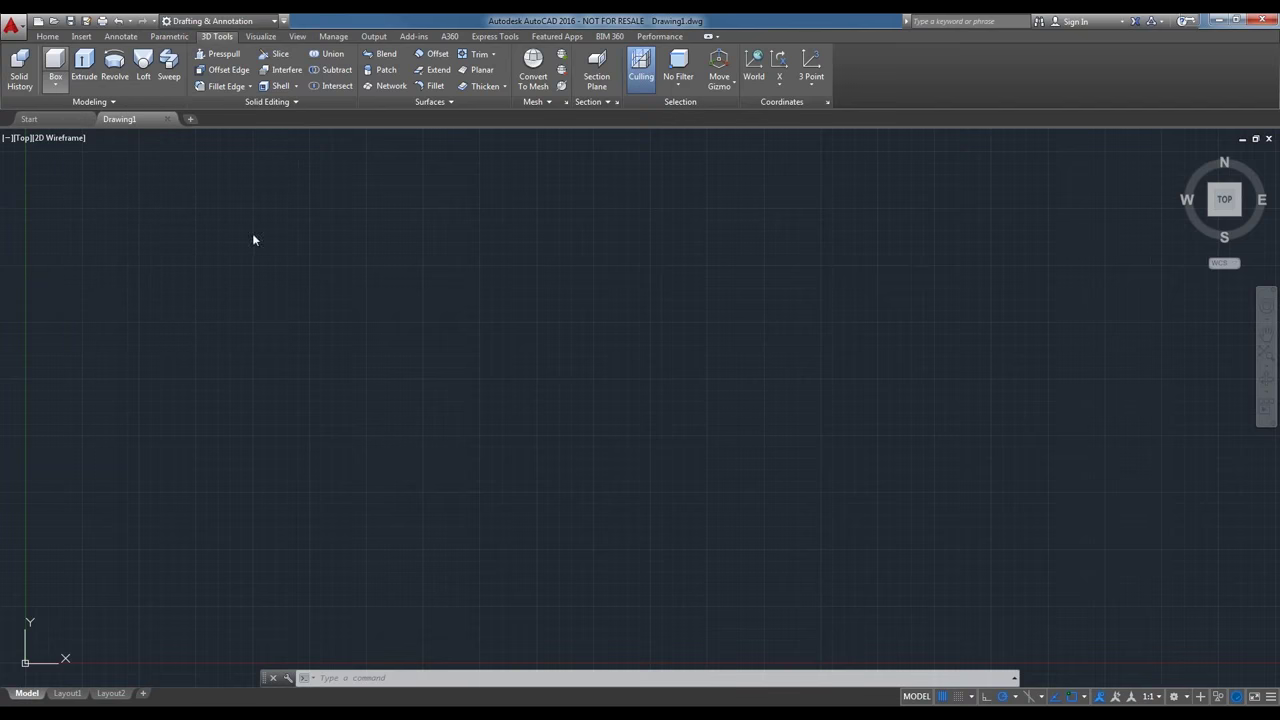
click(386, 405)
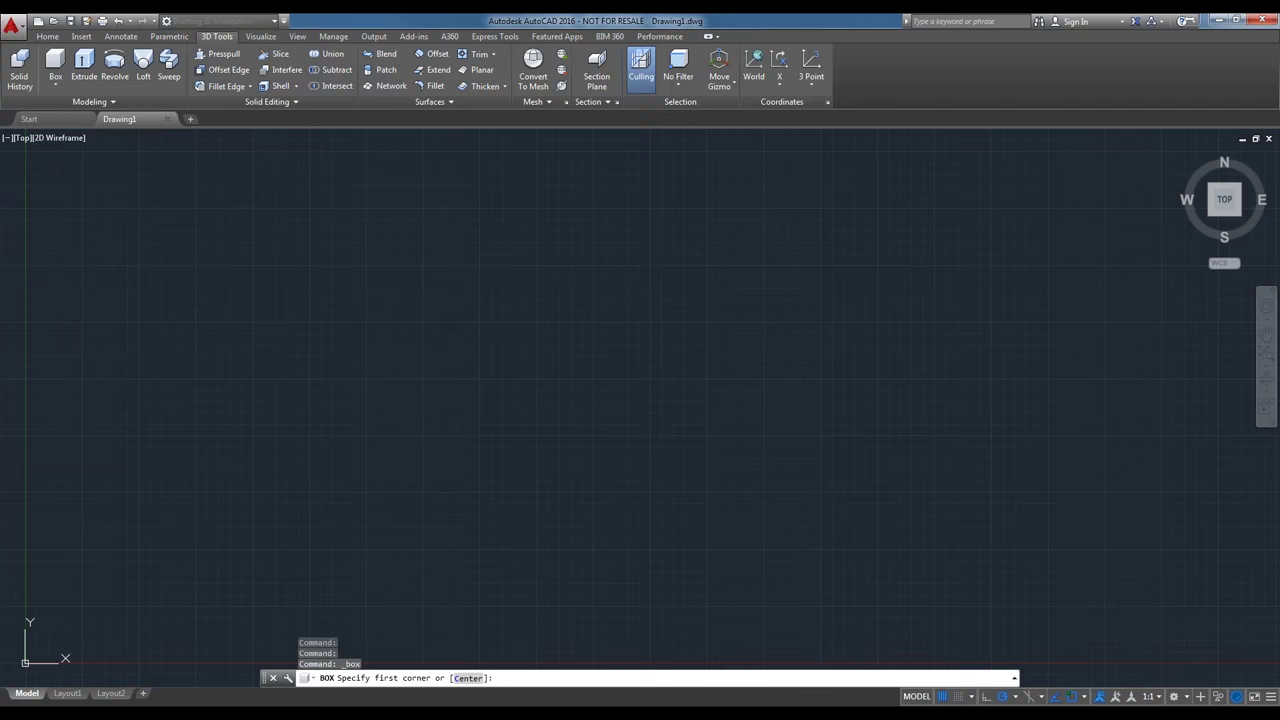
click(150, 268)
click(152, 212)
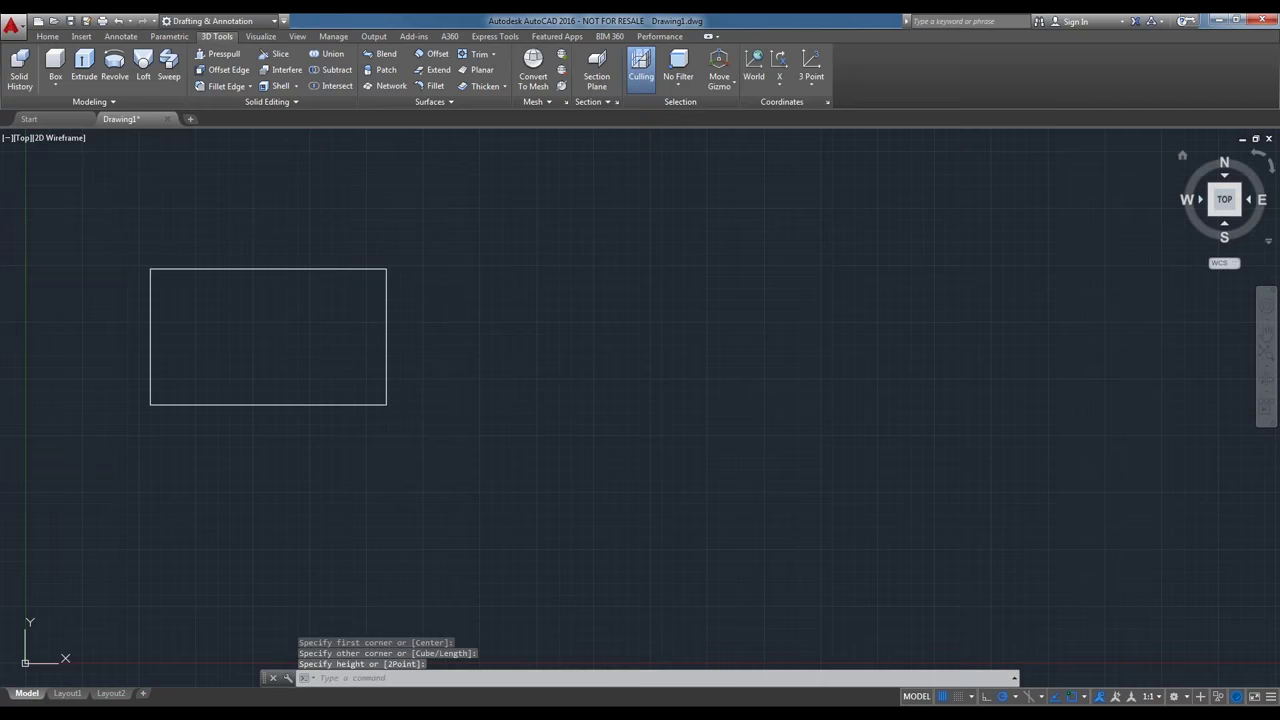
click(1211, 215)
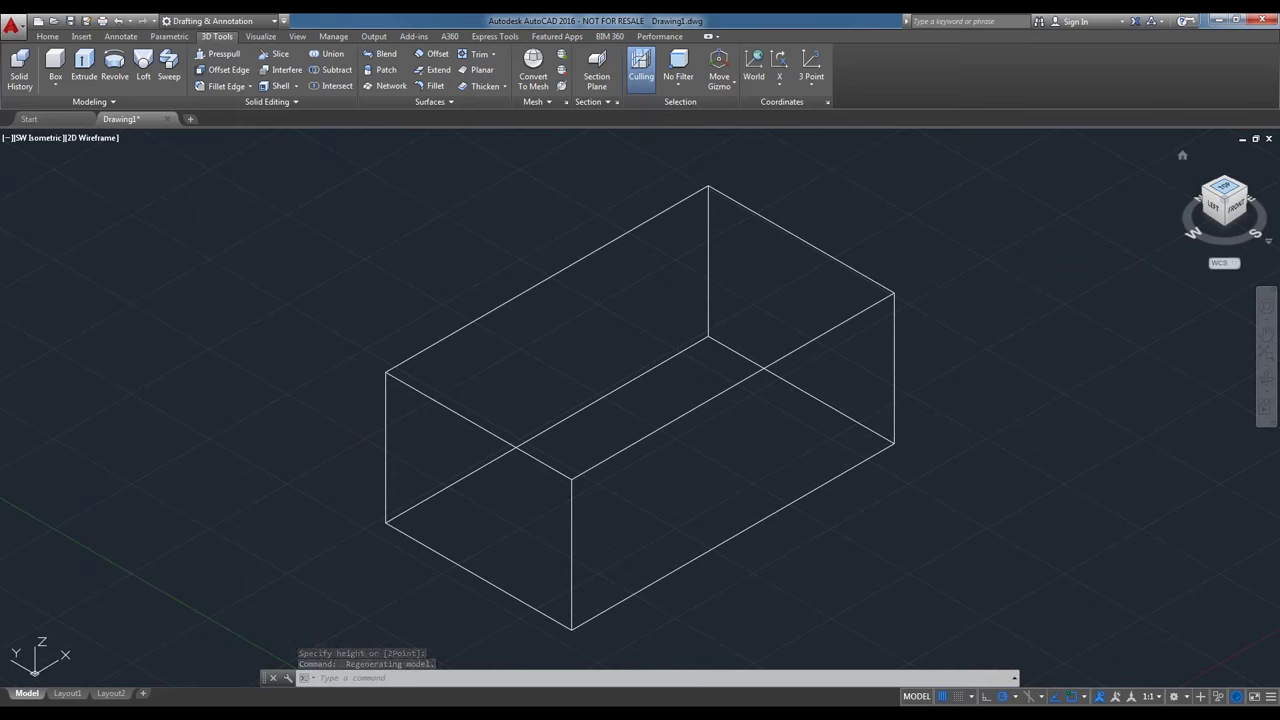
click(1224, 190)
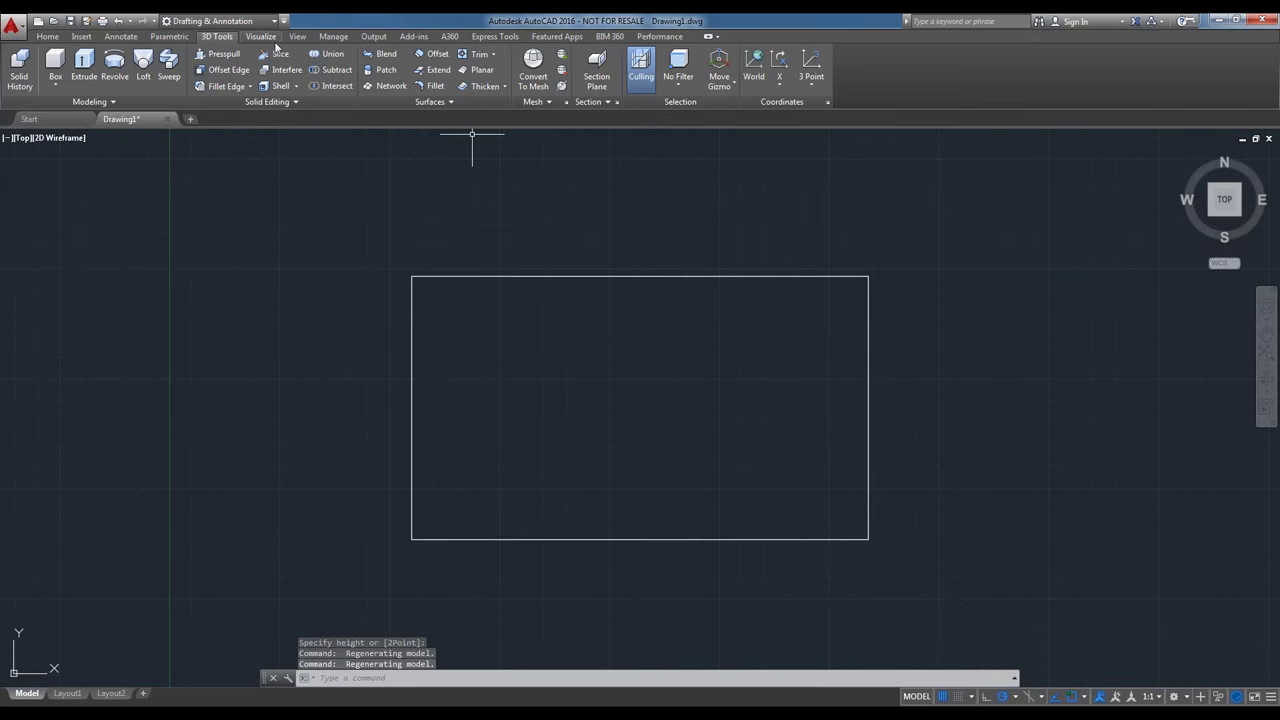
Apply the Conceptual visual style and examine the box in the SW Isometric view.
click(270, 40)
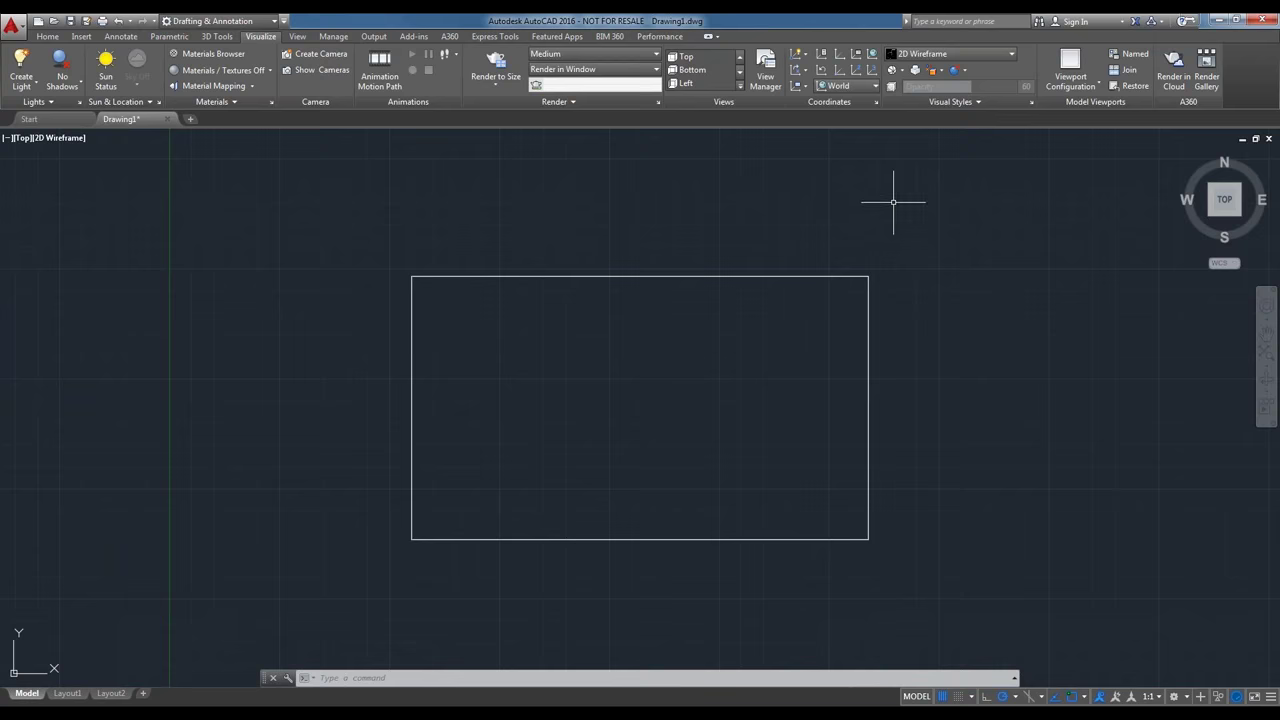
click(1001, 58)
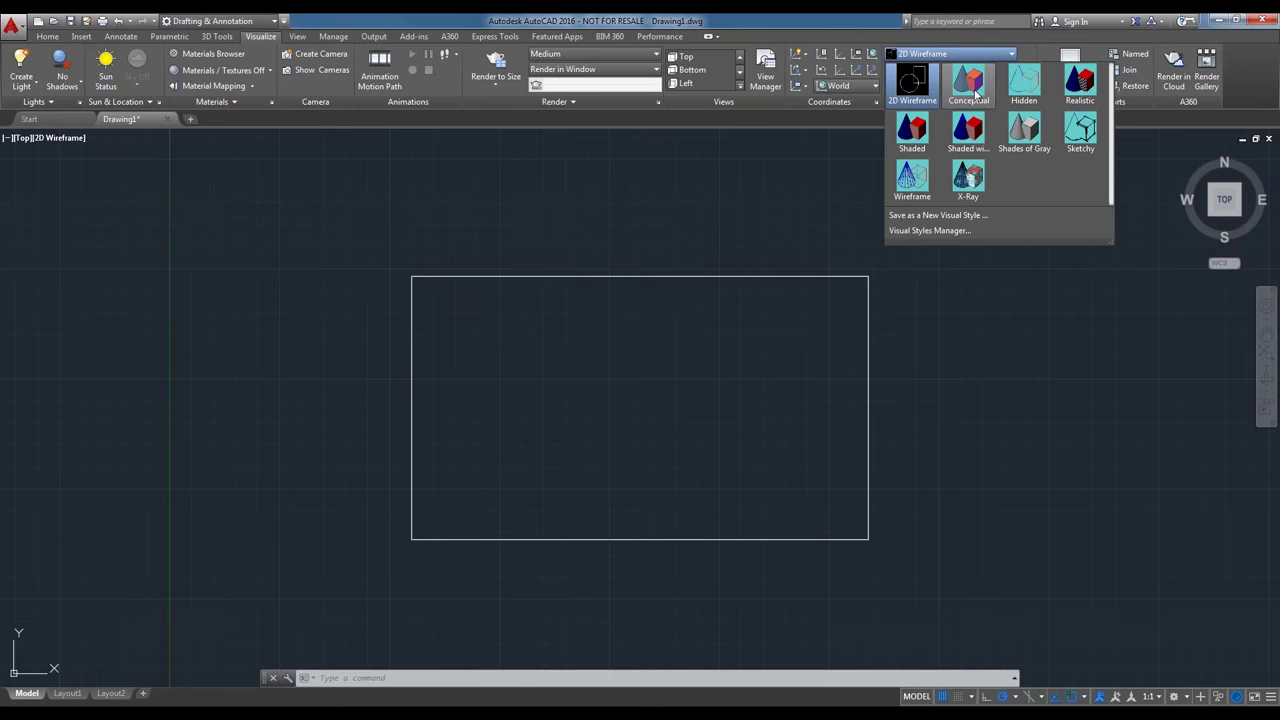
key(Escape)
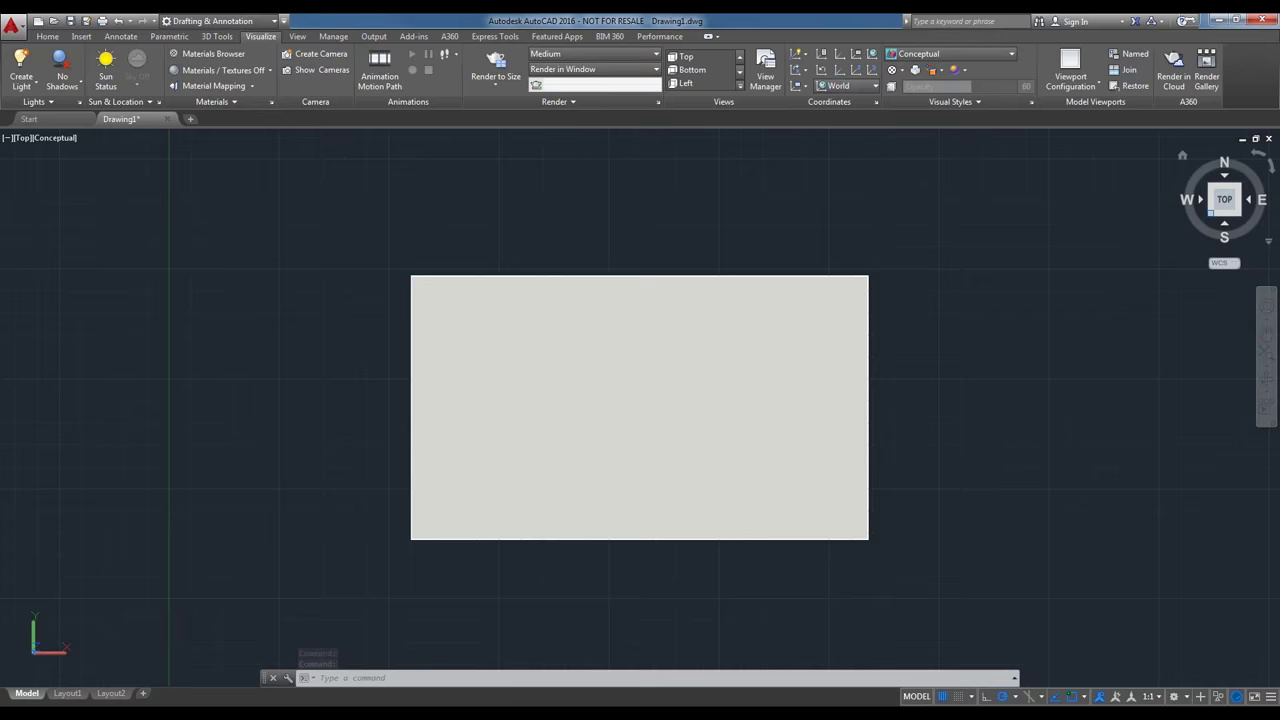
click(1209, 213)
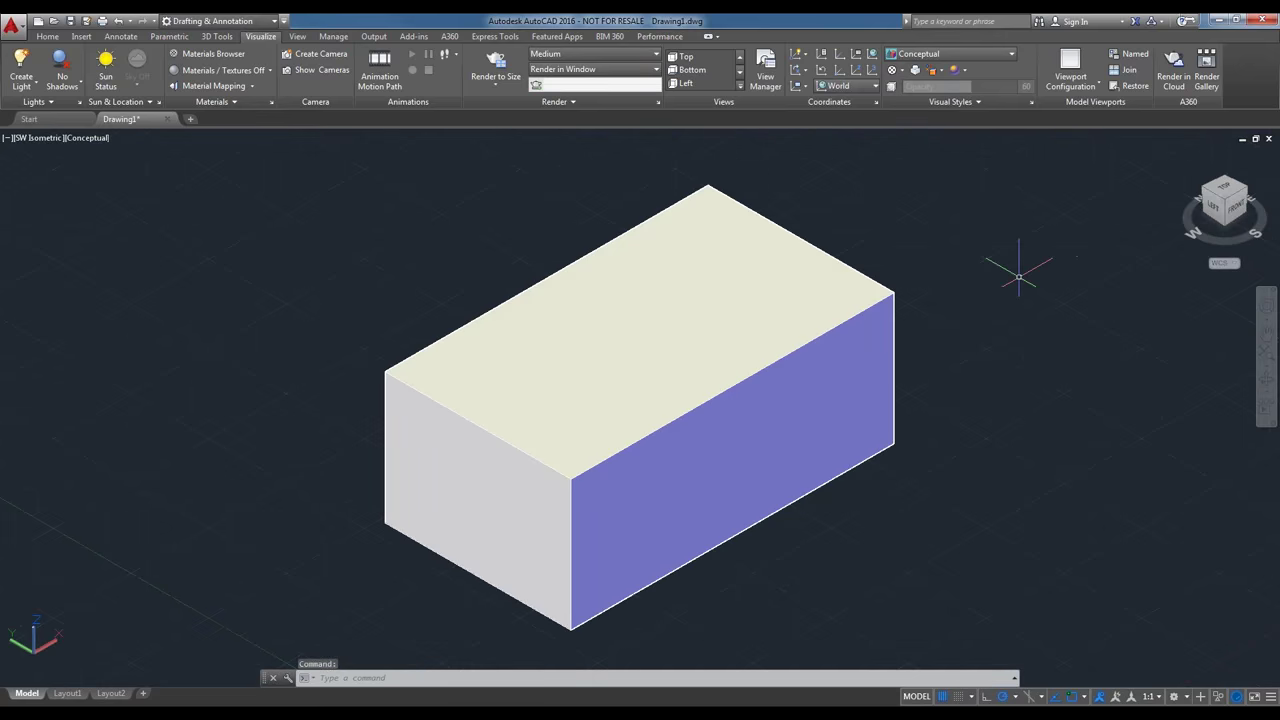
click(858, 366)
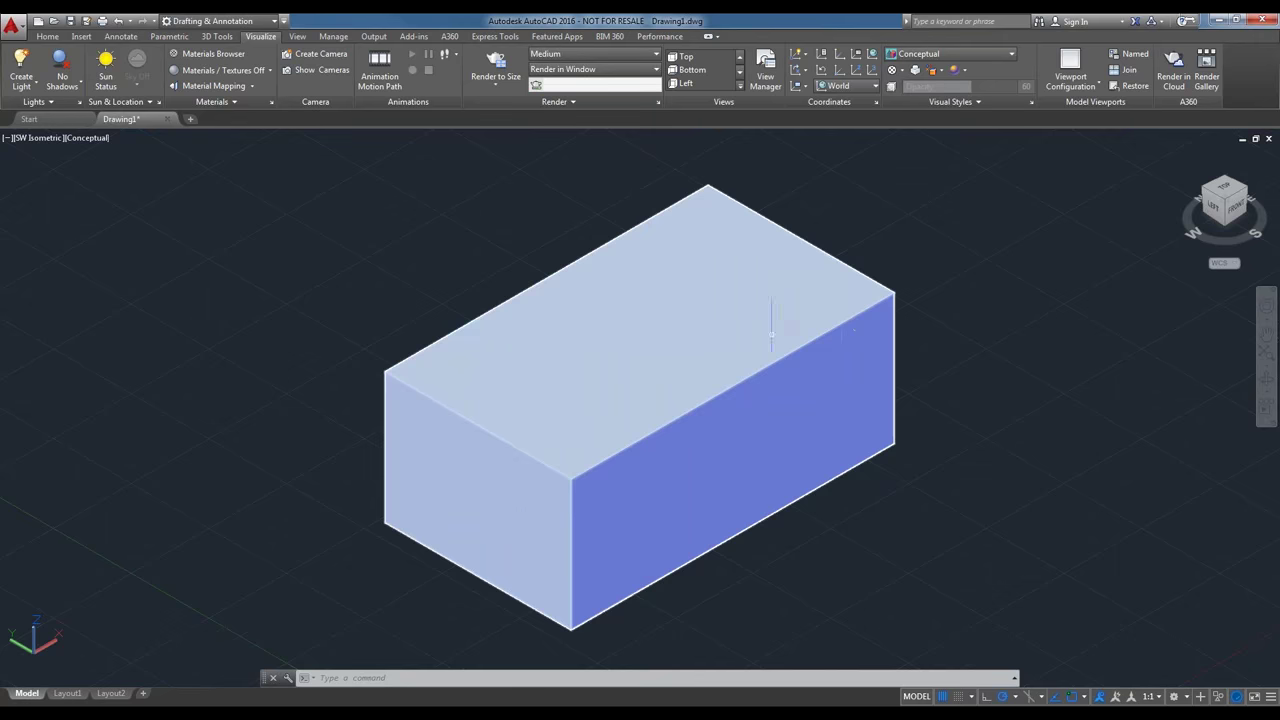
Return to the Top view and restore the 2D Wireframe visual style.
click(1225, 189)
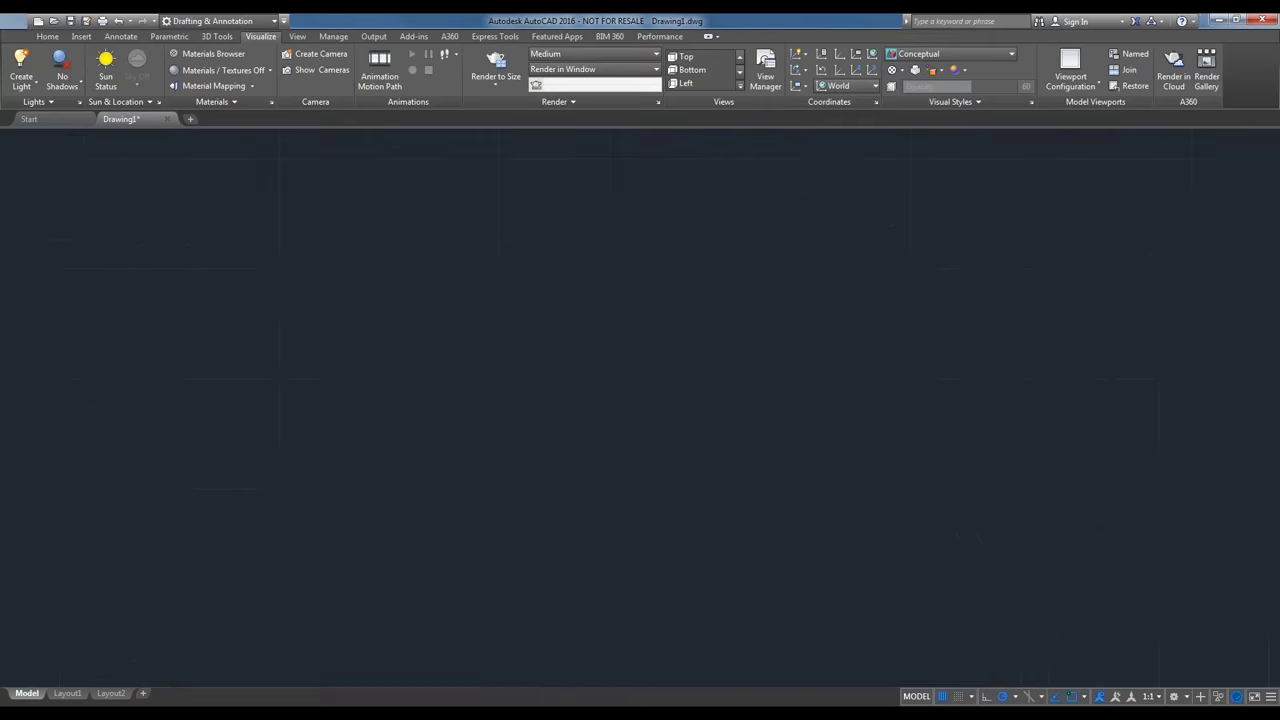
click(945, 55)
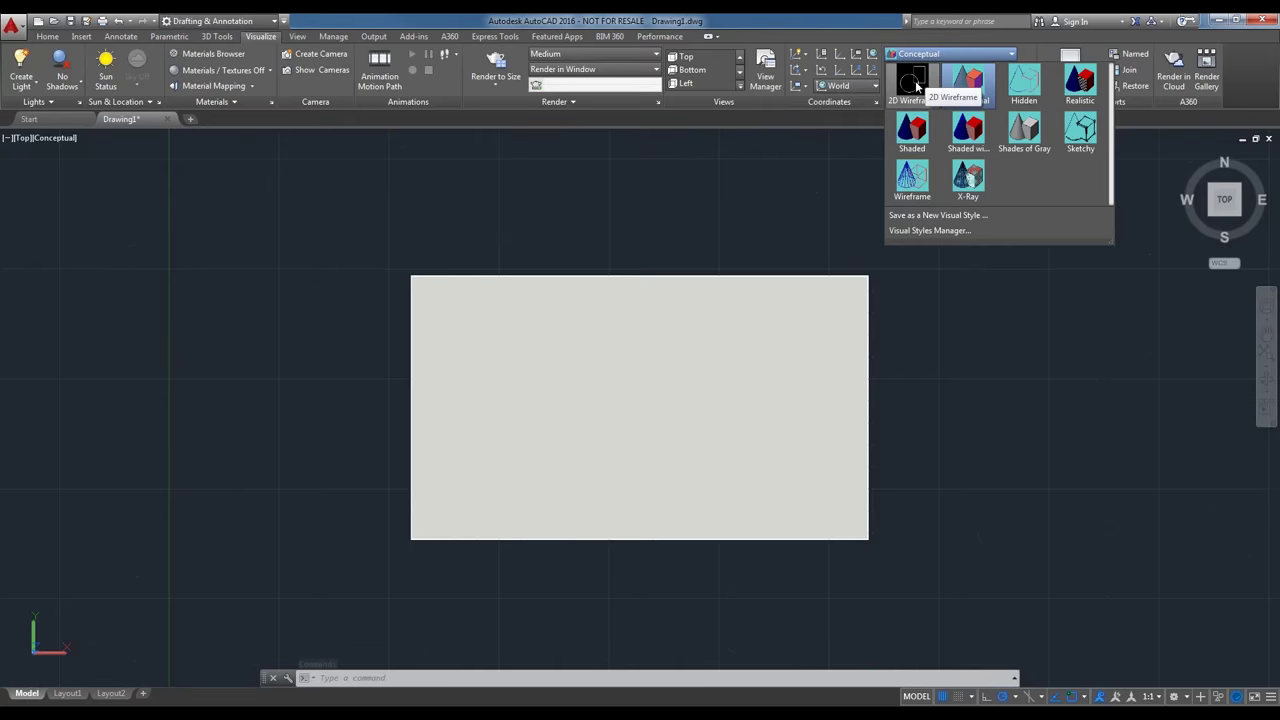
click(917, 86)
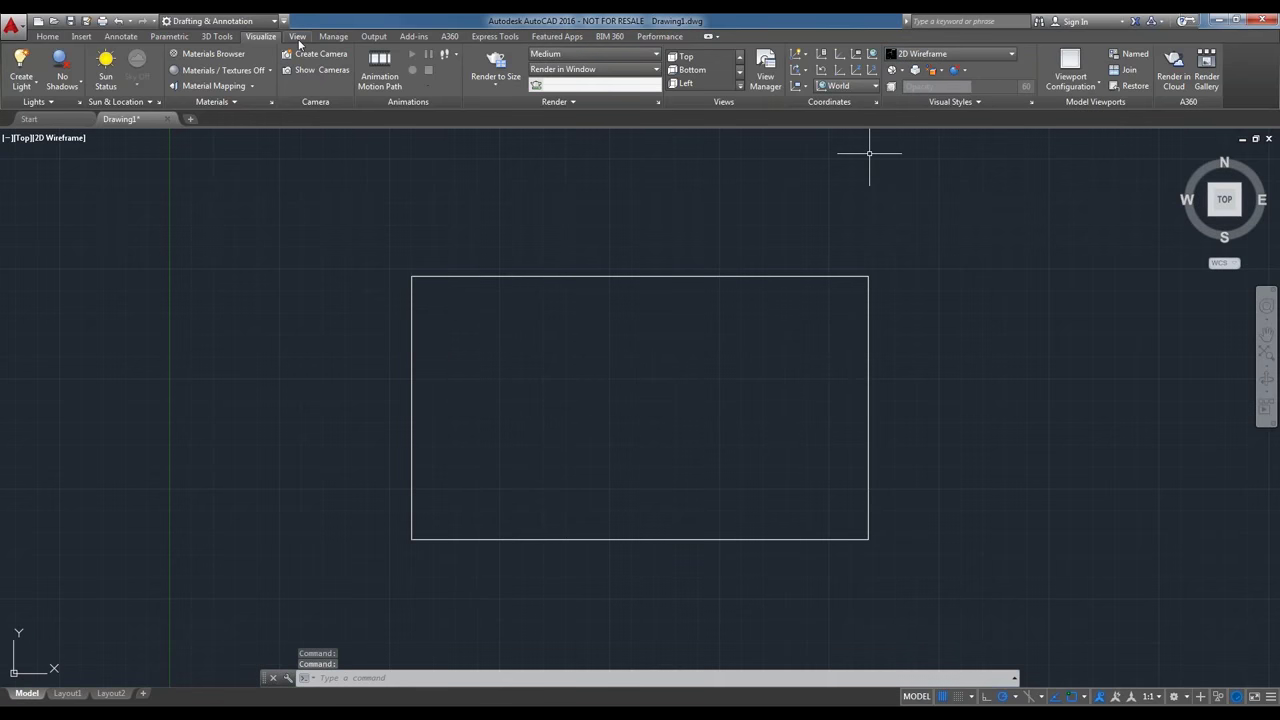
Switch the workspace to 3D Basics and look over its ribbon tools.
click(272, 22)
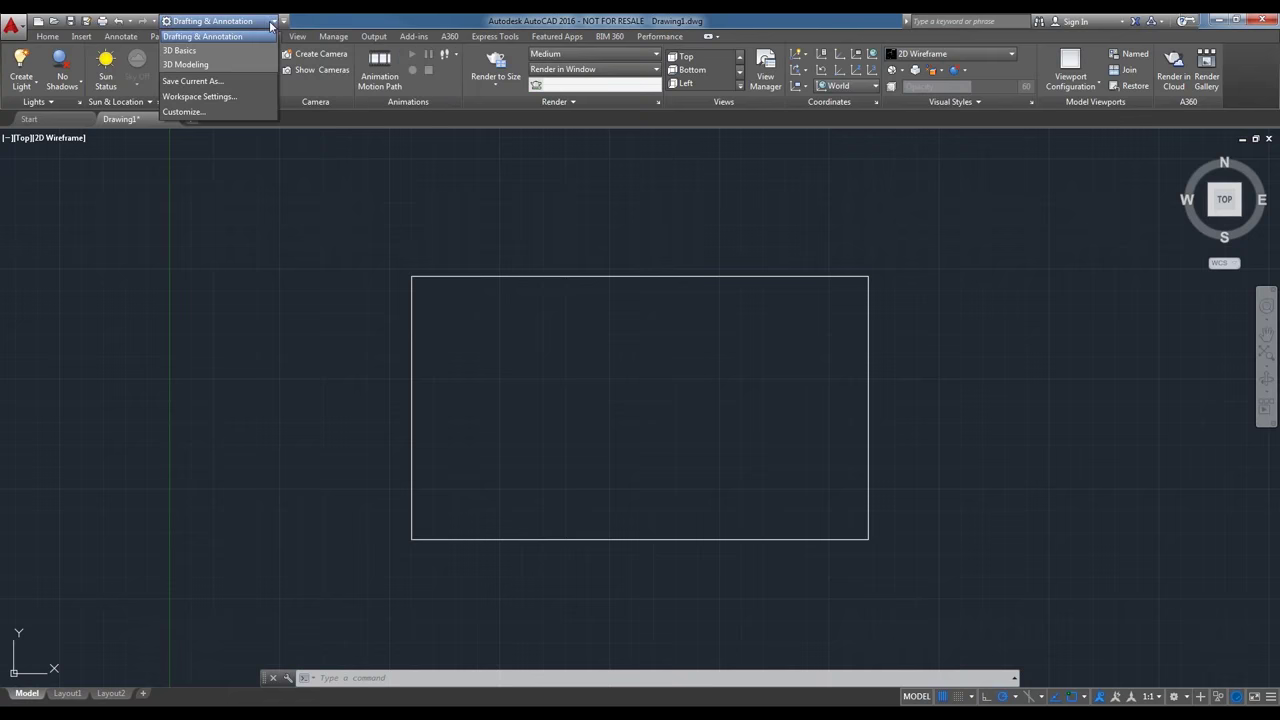
click(272, 22)
click(272, 22)
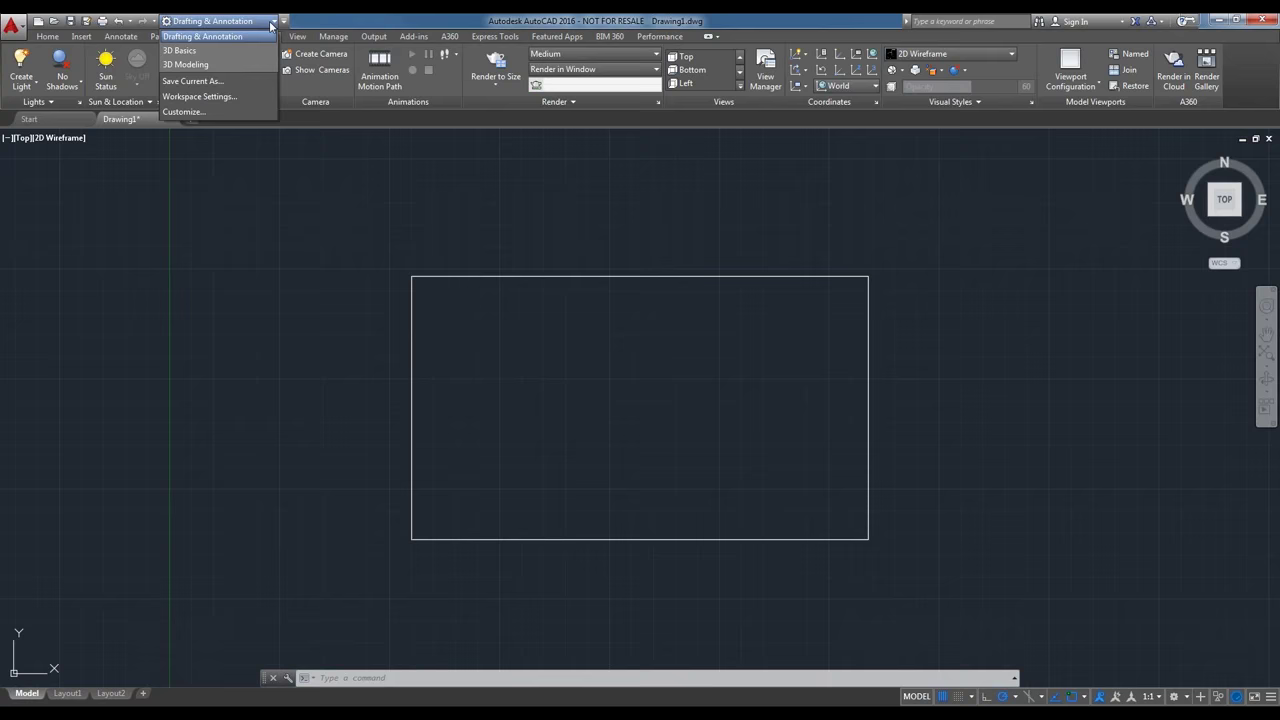
click(229, 51)
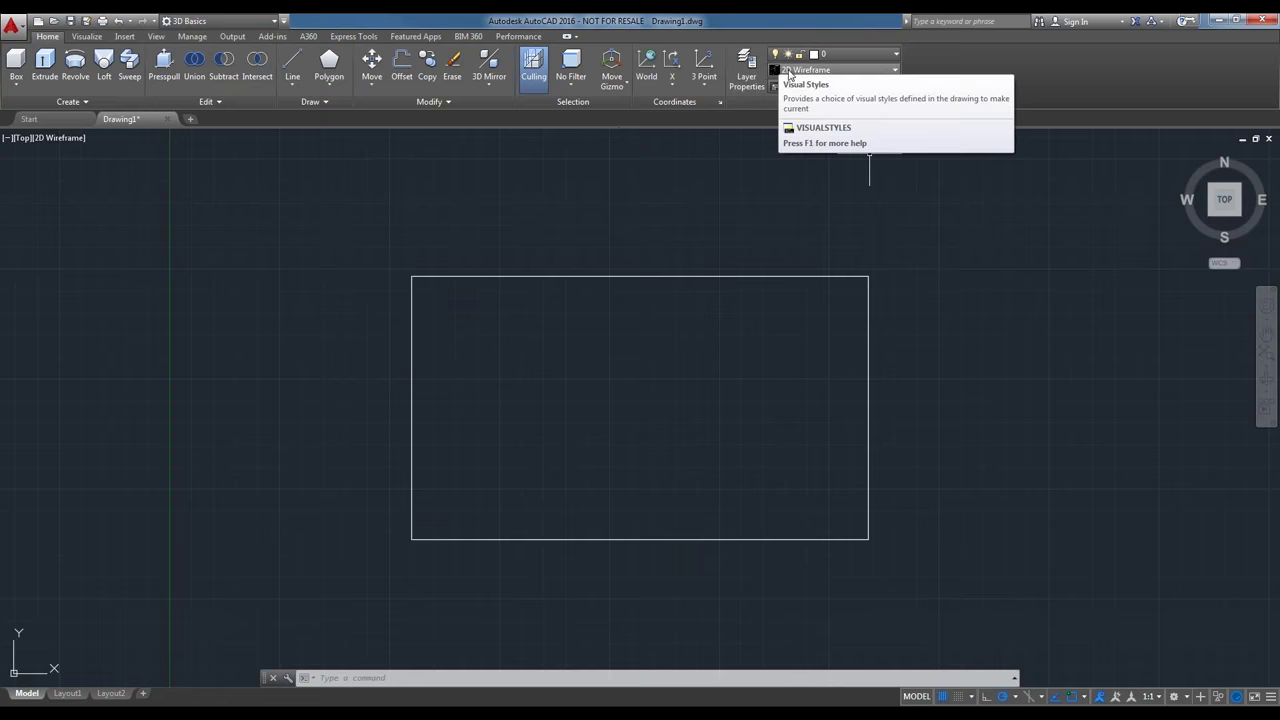
Try the 3D Modeling workspace and return to the Drafting & Annotation workspace.
click(273, 21)
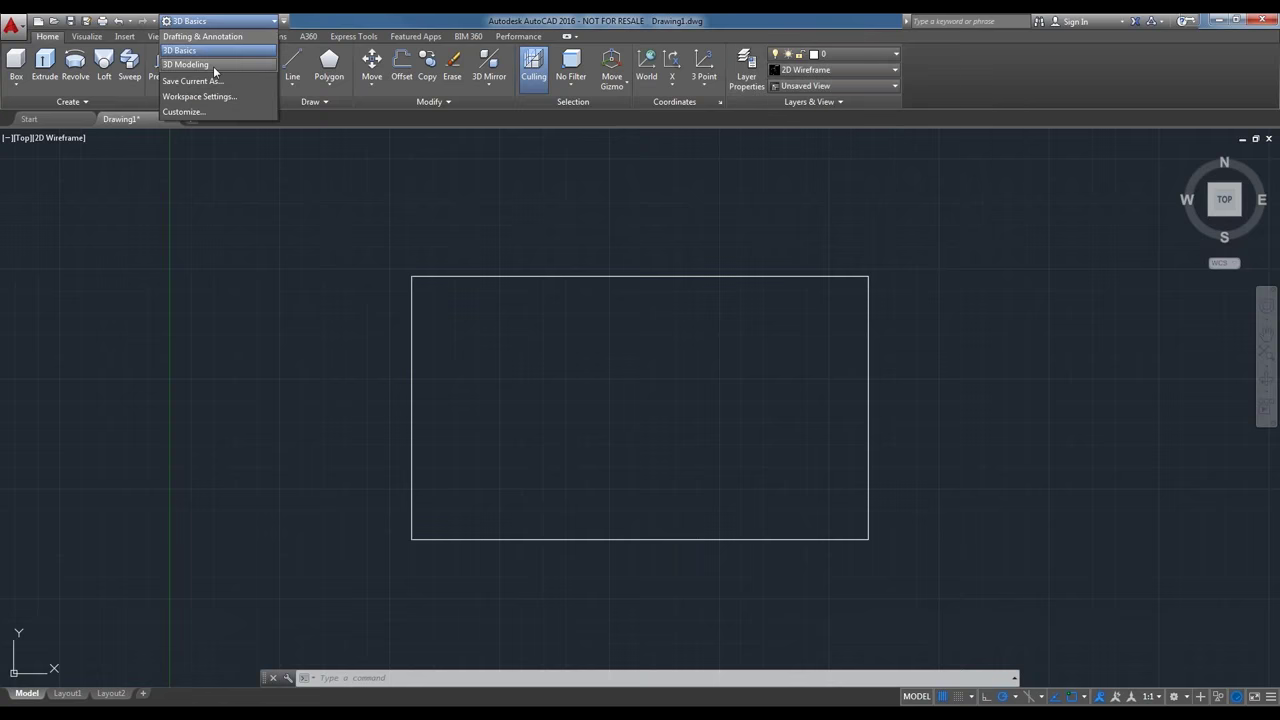
click(214, 65)
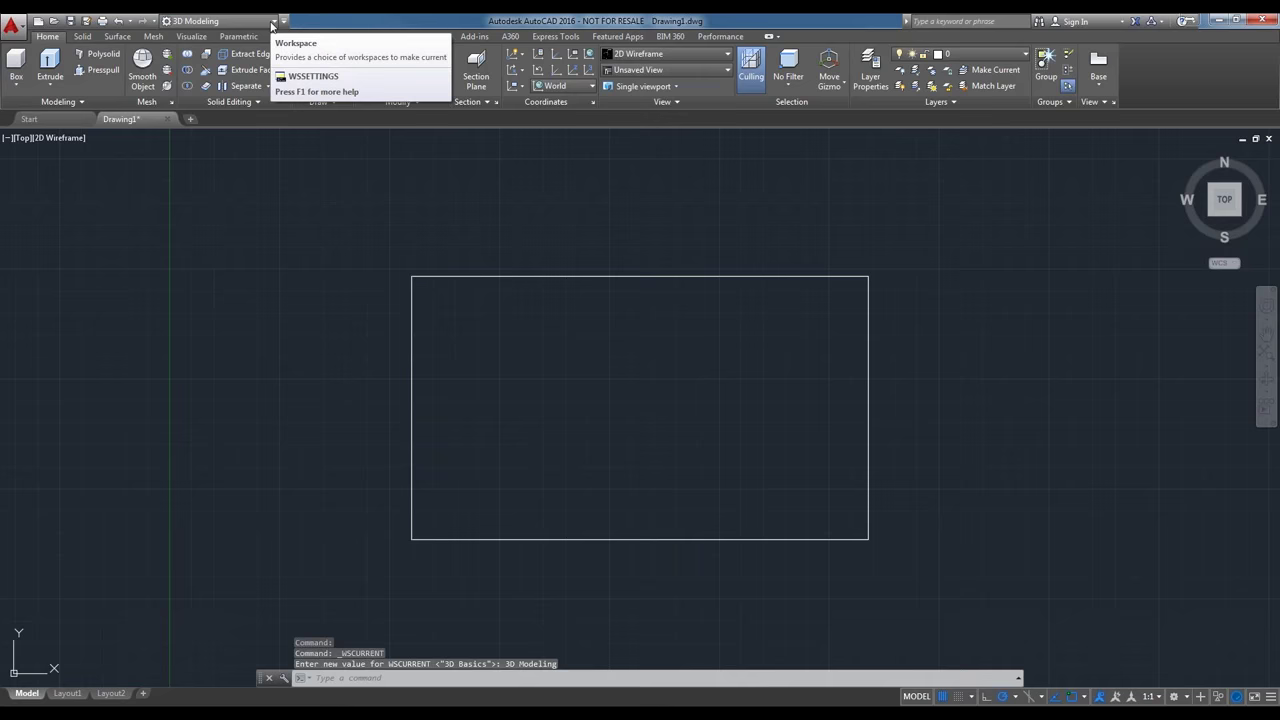
click(273, 21)
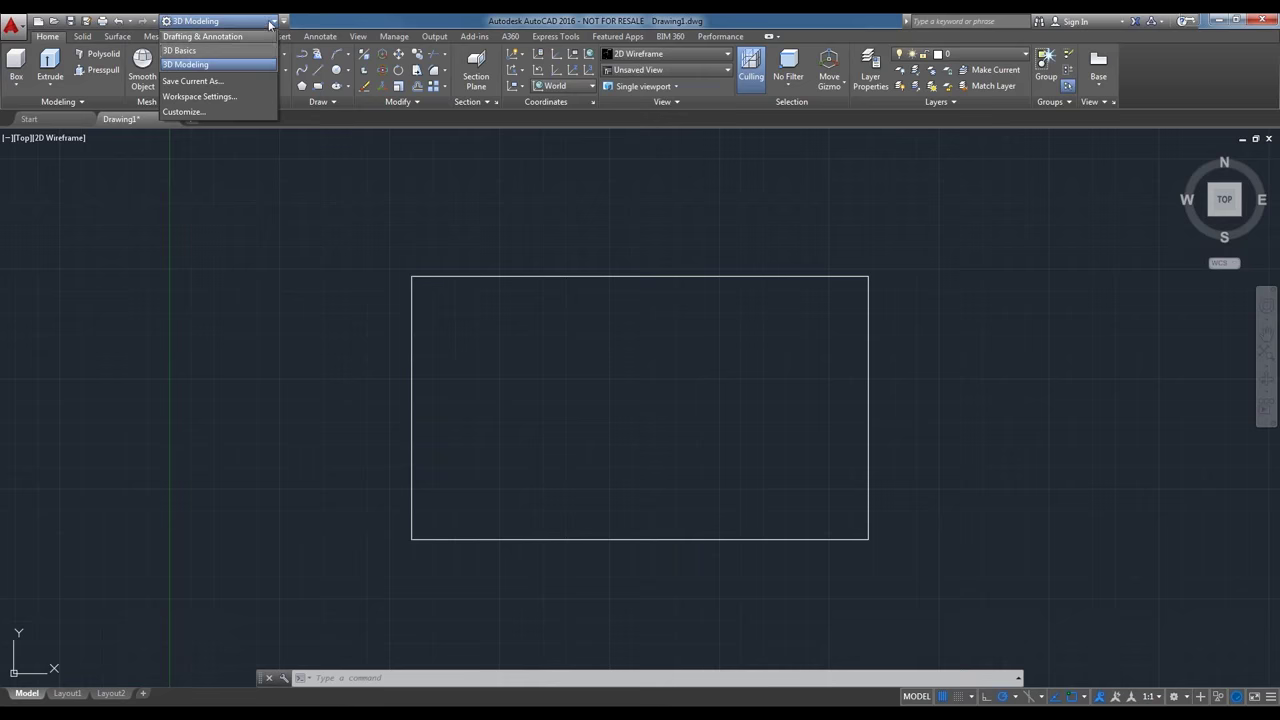
click(215, 38)
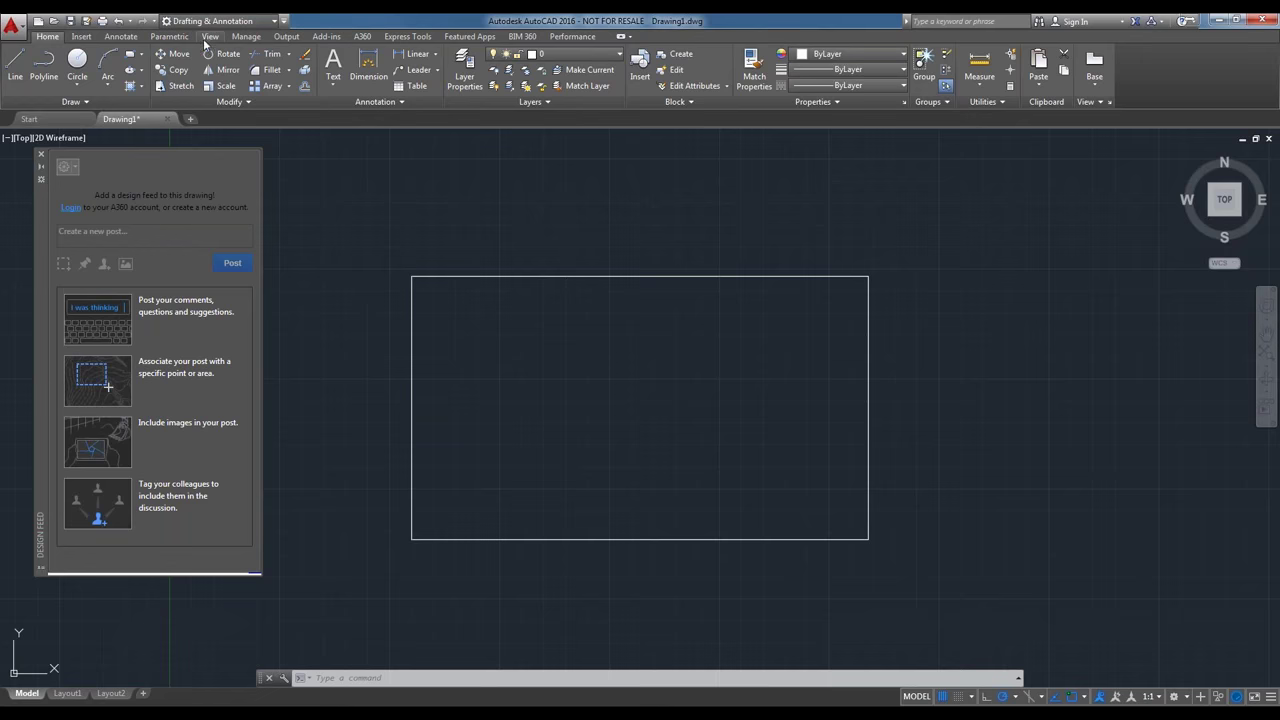
Add the hidden 3D Tools and Visualize tabs to the ribbon.
right_click(657, 40)
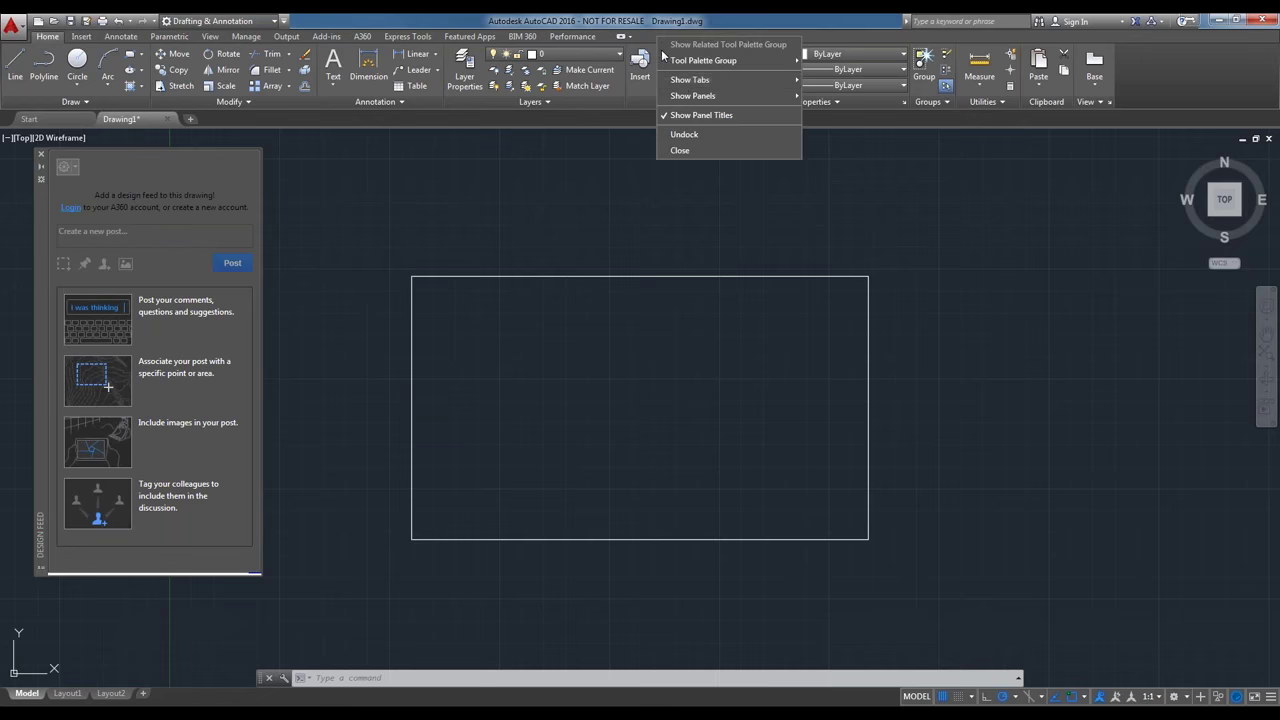
mouse_move(693, 96)
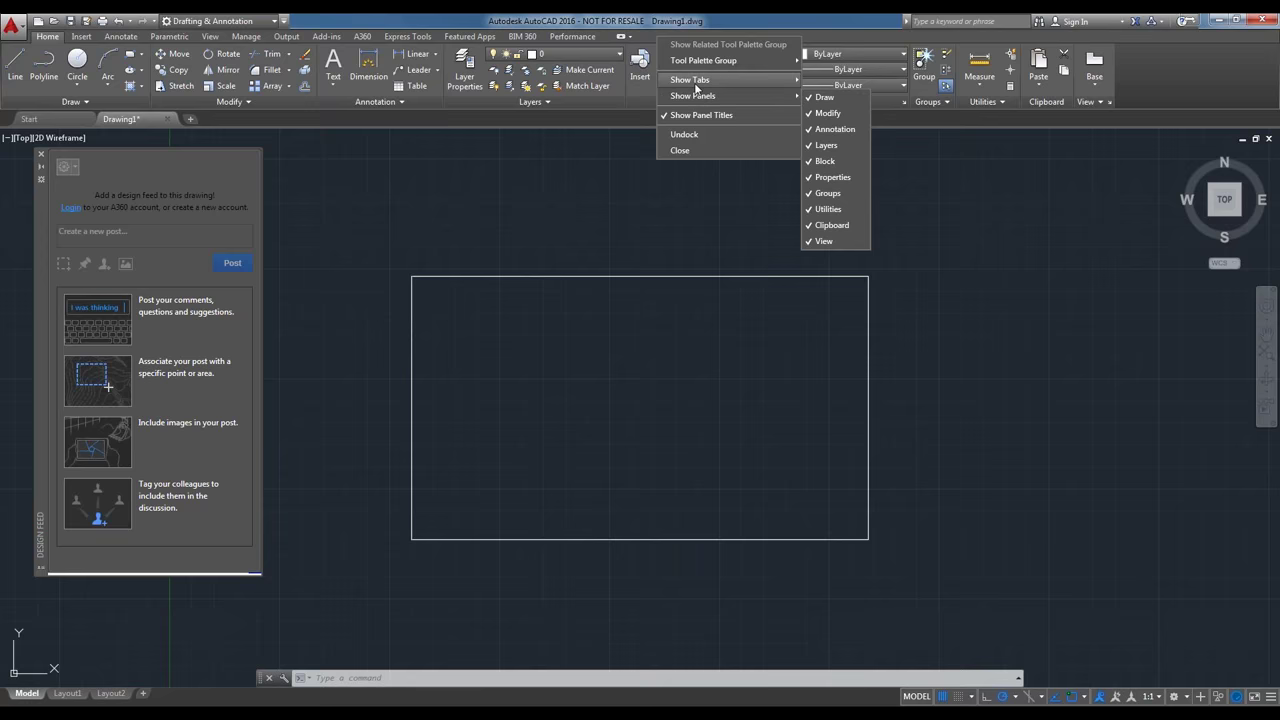
click(818, 146)
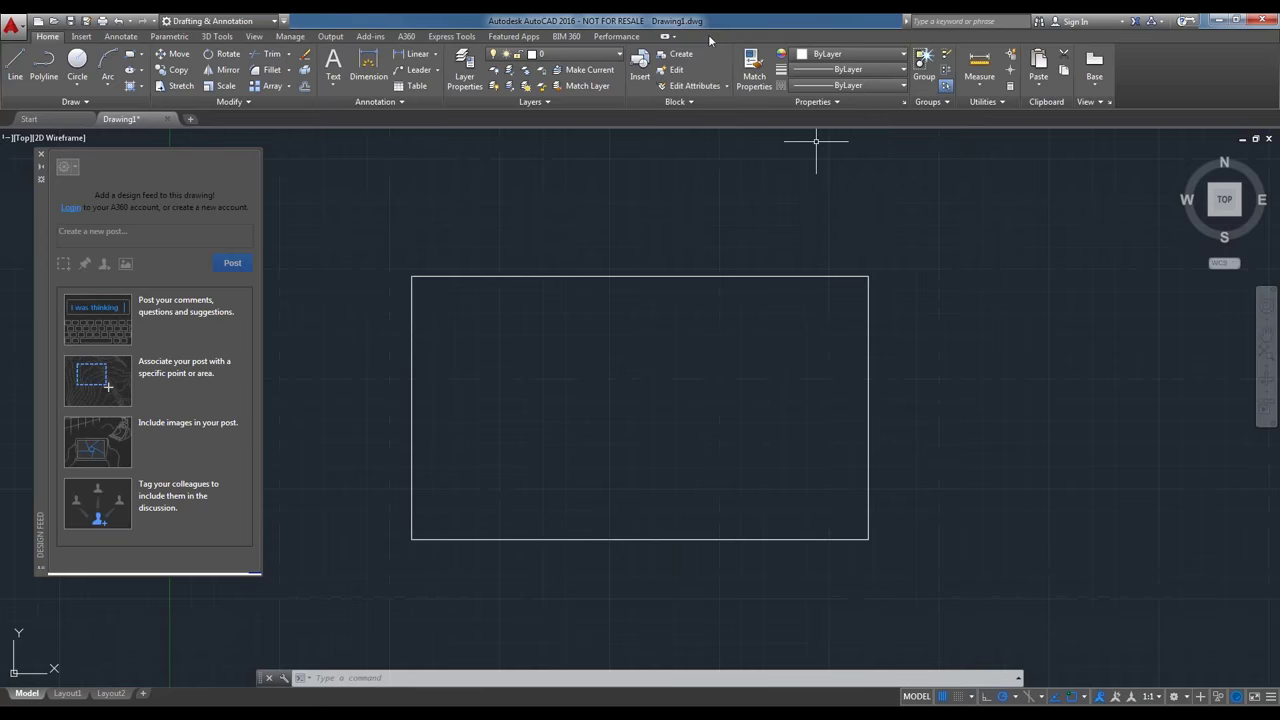
right_click(711, 38)
mouse_move(800, 96)
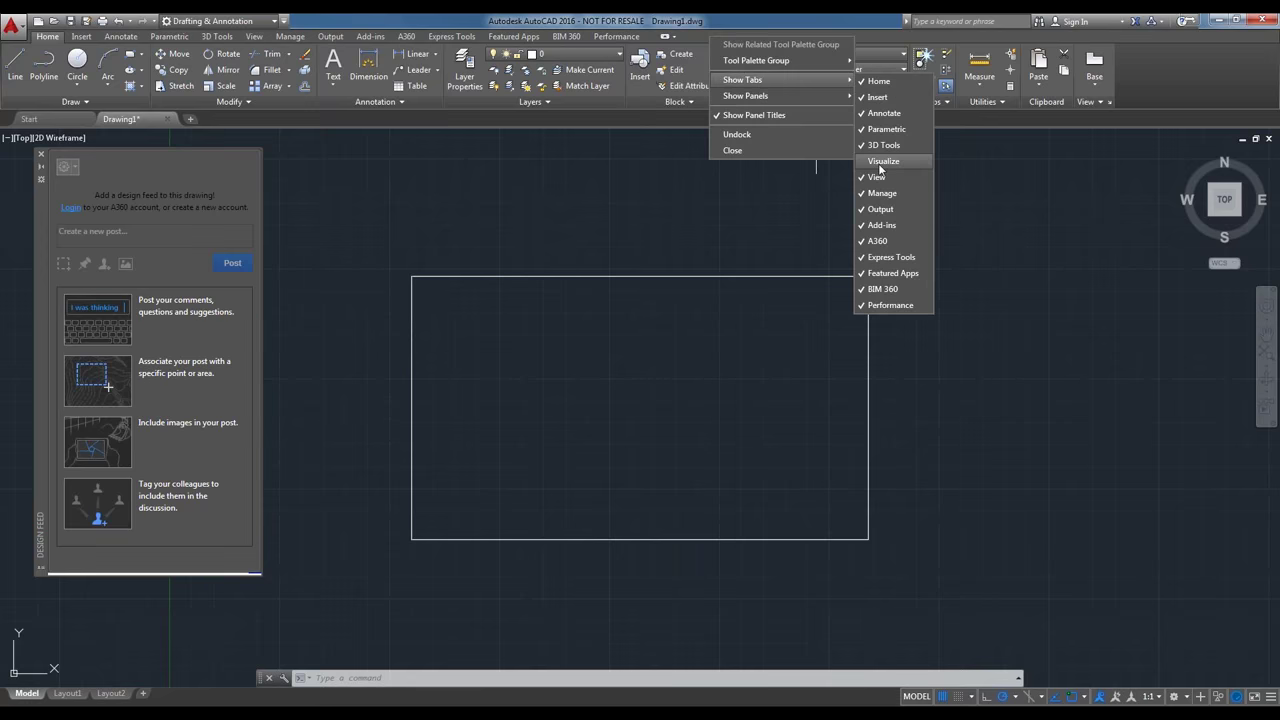
click(877, 148)
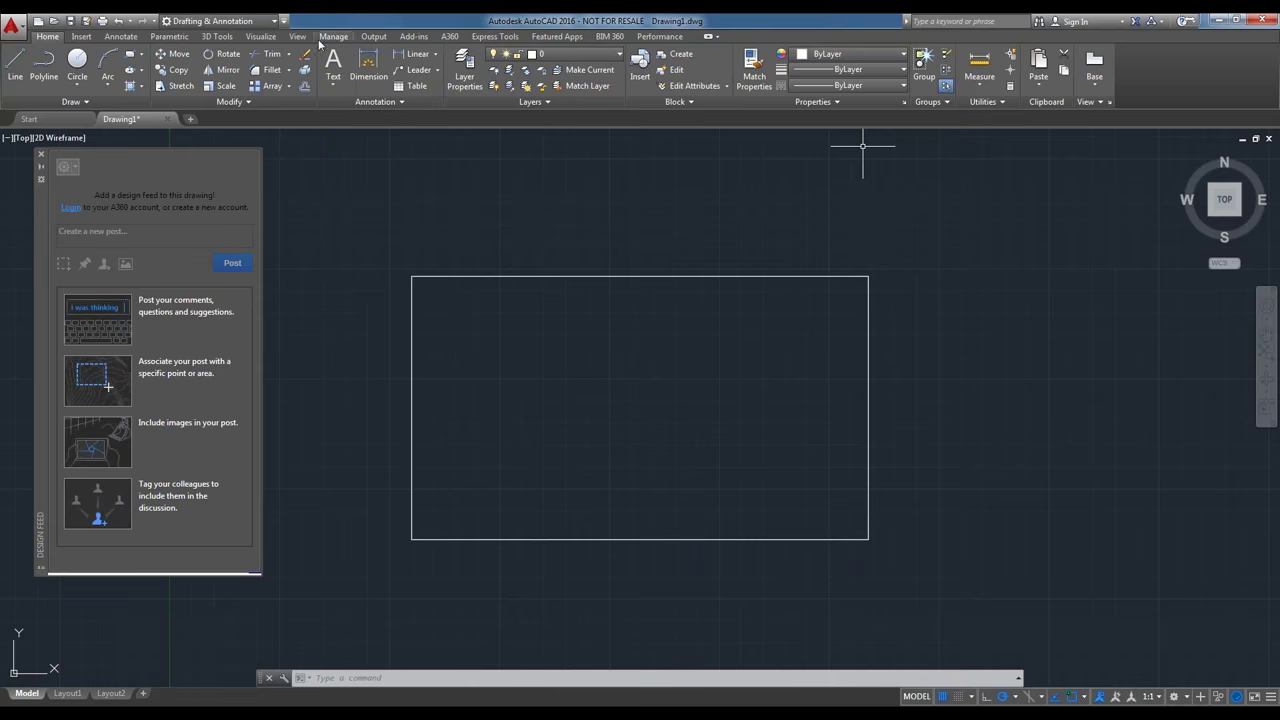
Look over the View ribbon tools, then try the ViewCube's rotation and its coordinate system options.
click(297, 36)
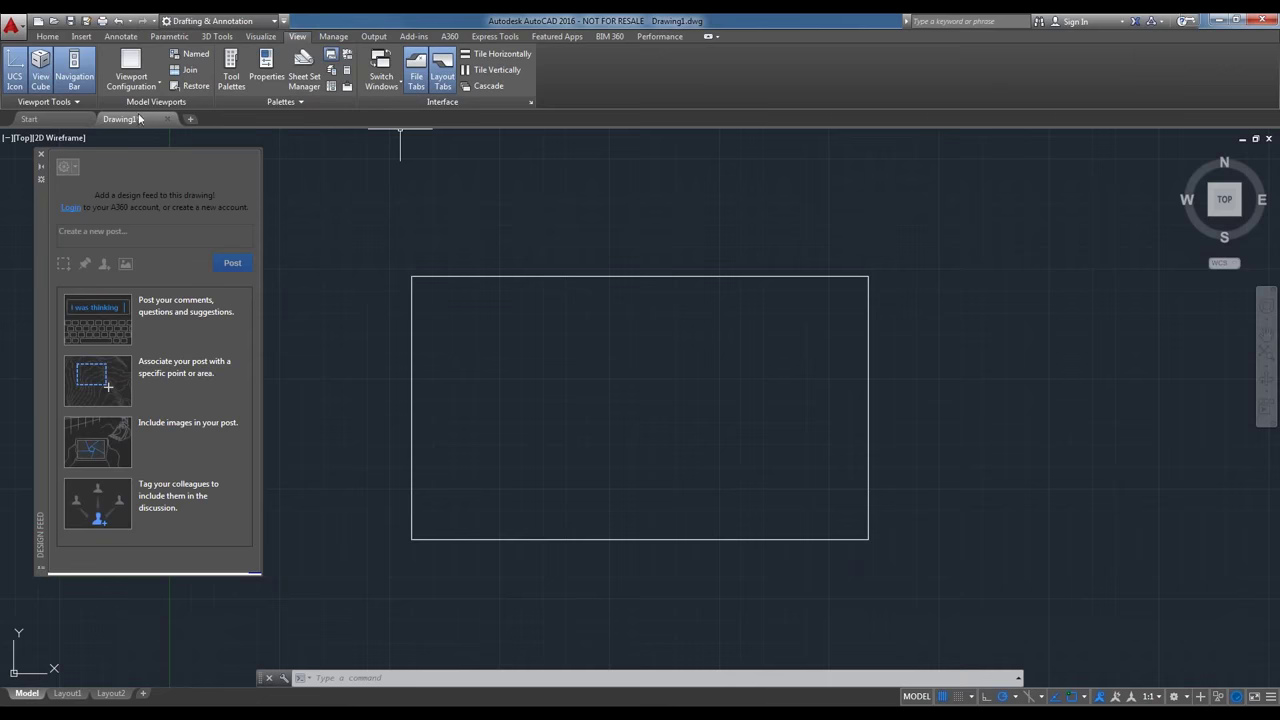
click(48, 103)
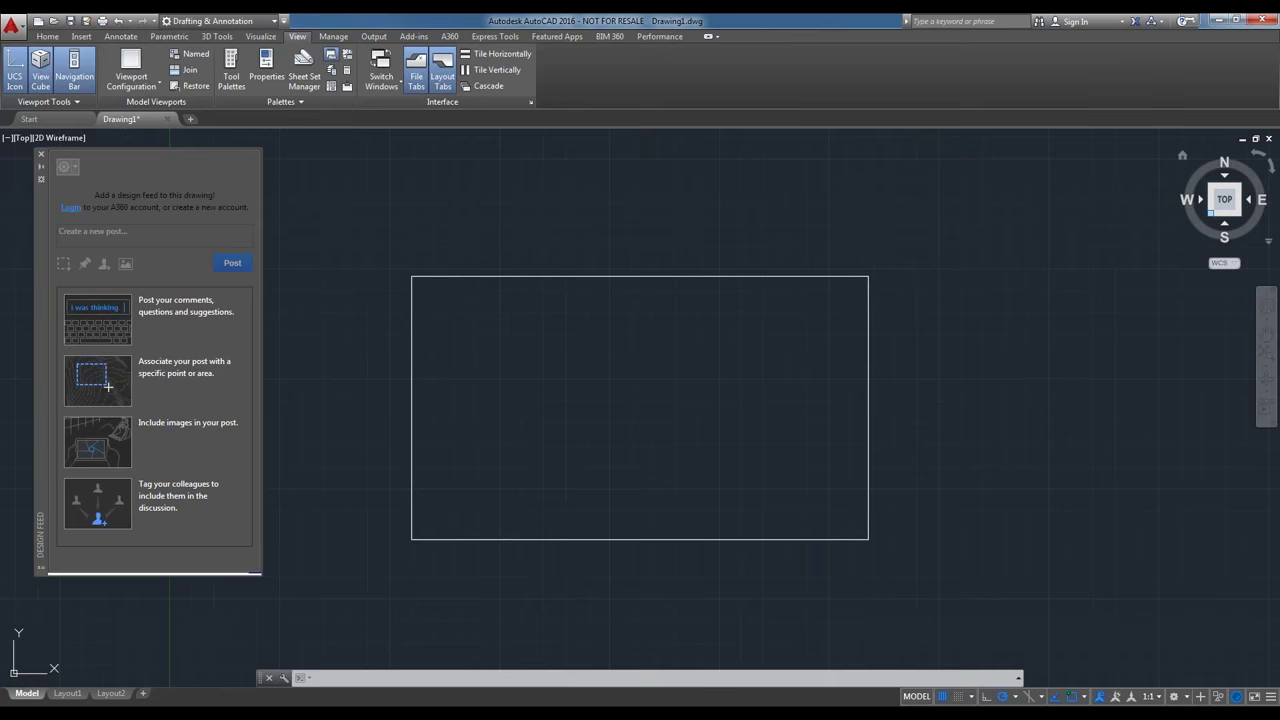
mouse_move(1210, 212)
mouse_down()
mouse_move(1232, 160)
mouse_move(1192, 203)
mouse_move(1190, 257)
mouse_up()
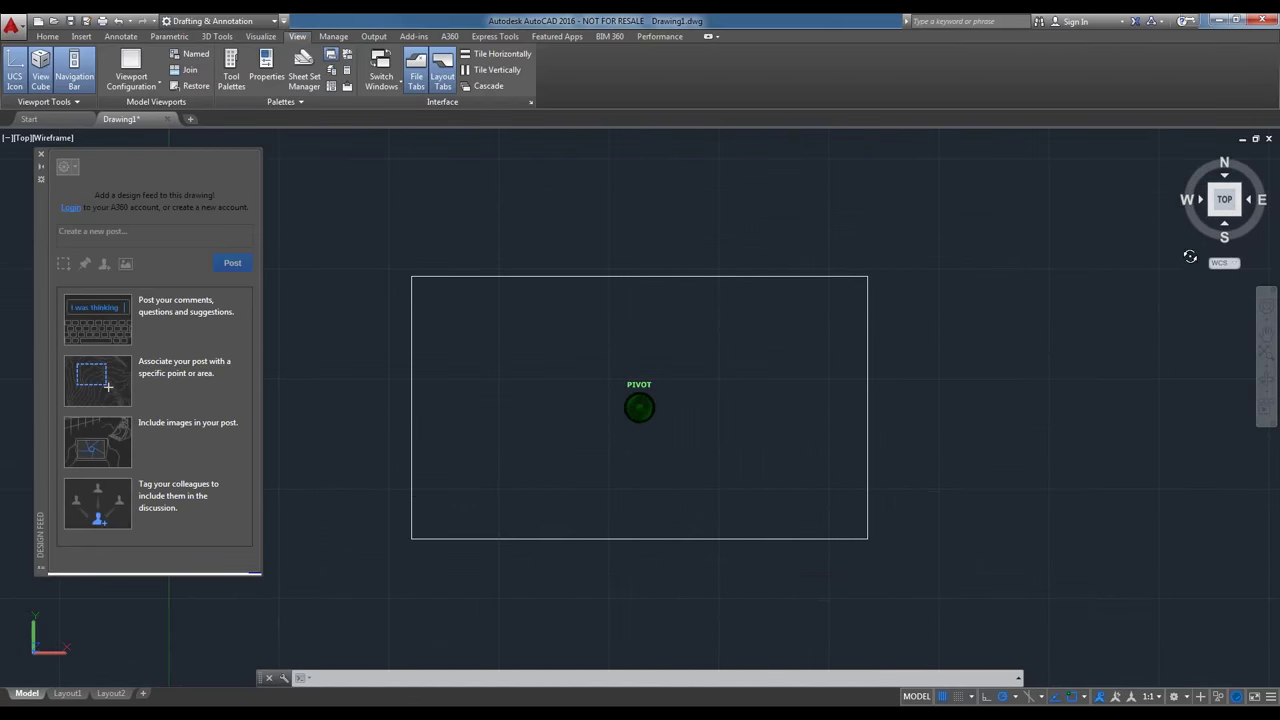
click(1230, 263)
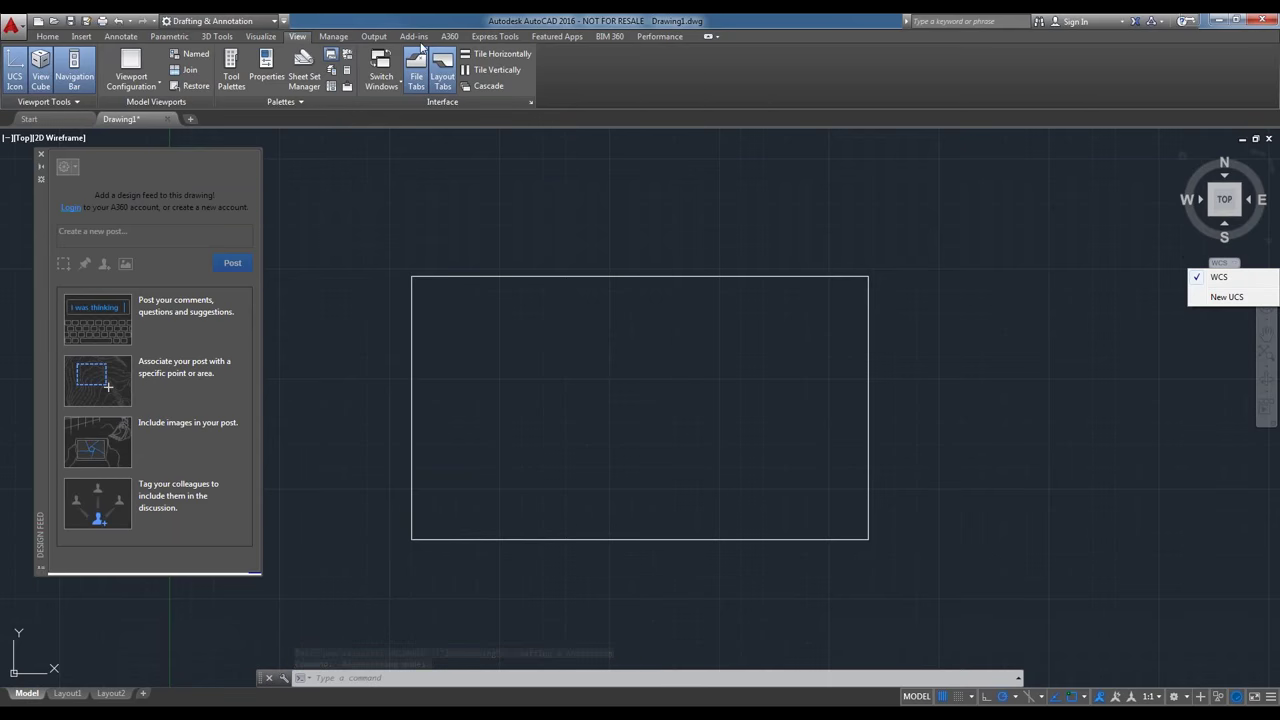
Look over the Manage ribbon tools and examine the Customize User Interface dialog without changing anything.
click(341, 39)
click(340, 39)
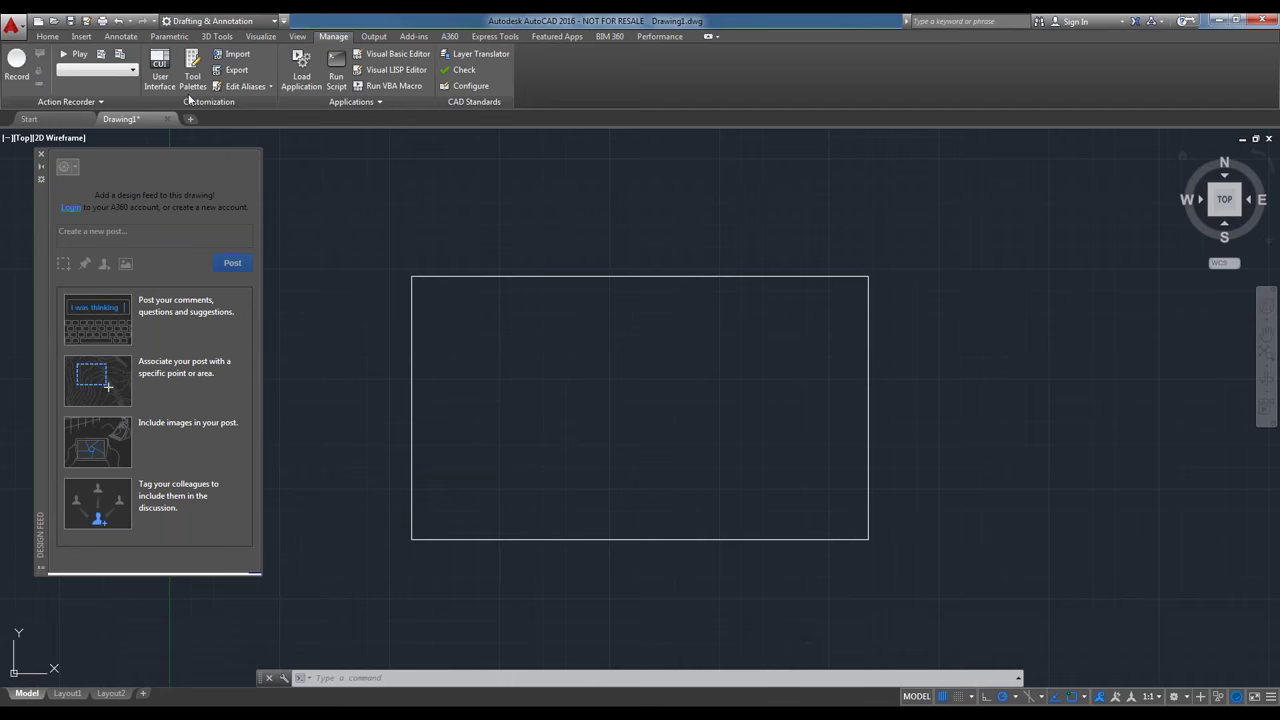
click(161, 74)
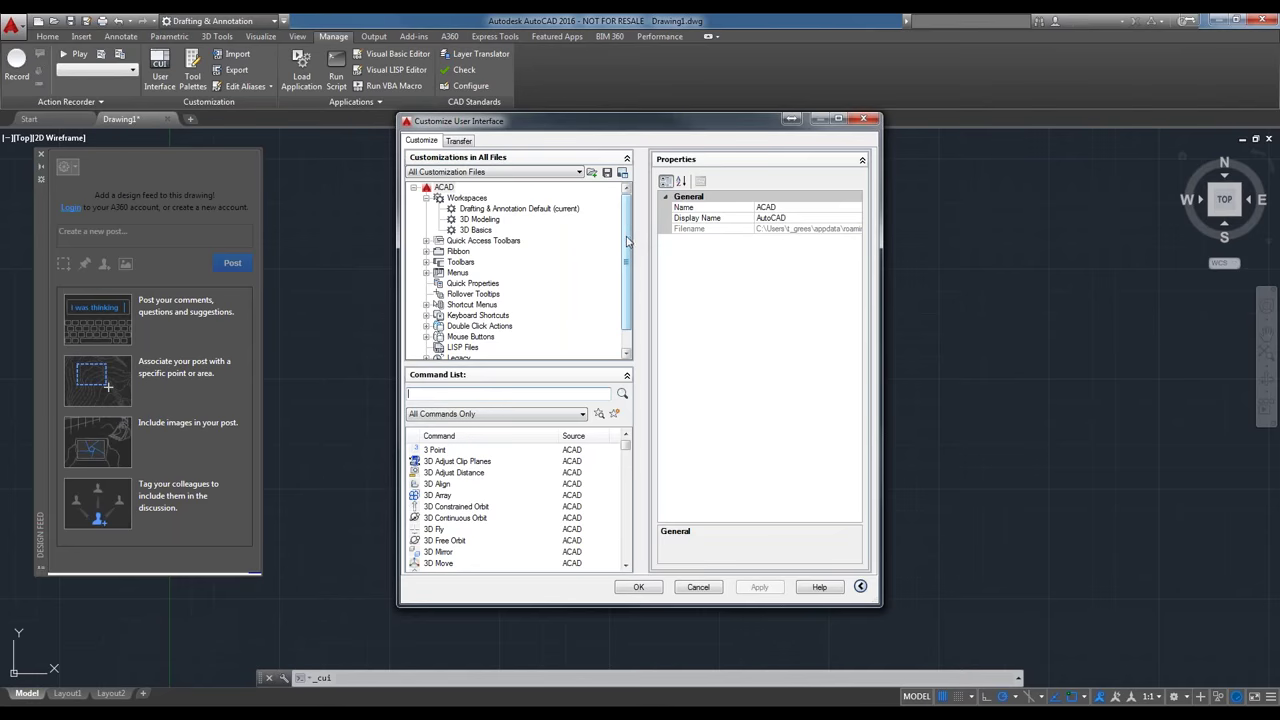
scroll(628, 234, down, 1)
scroll(624, 242, up, 1)
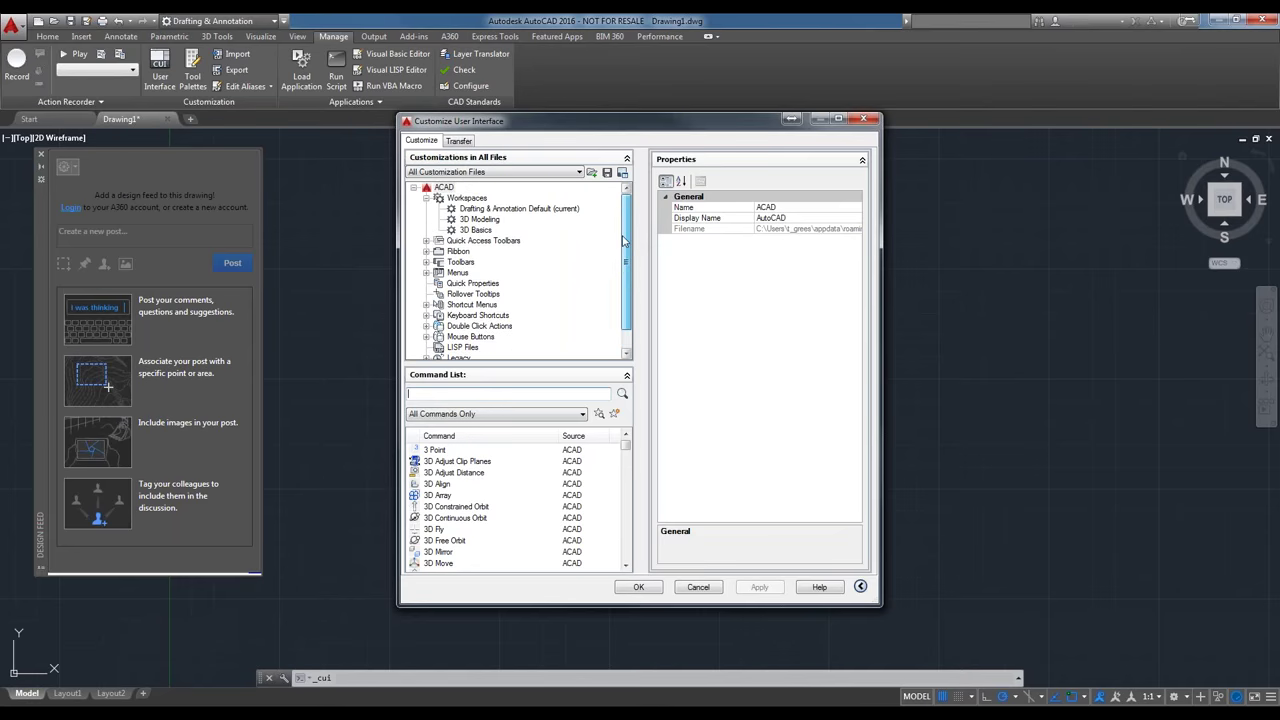
click(698, 587)
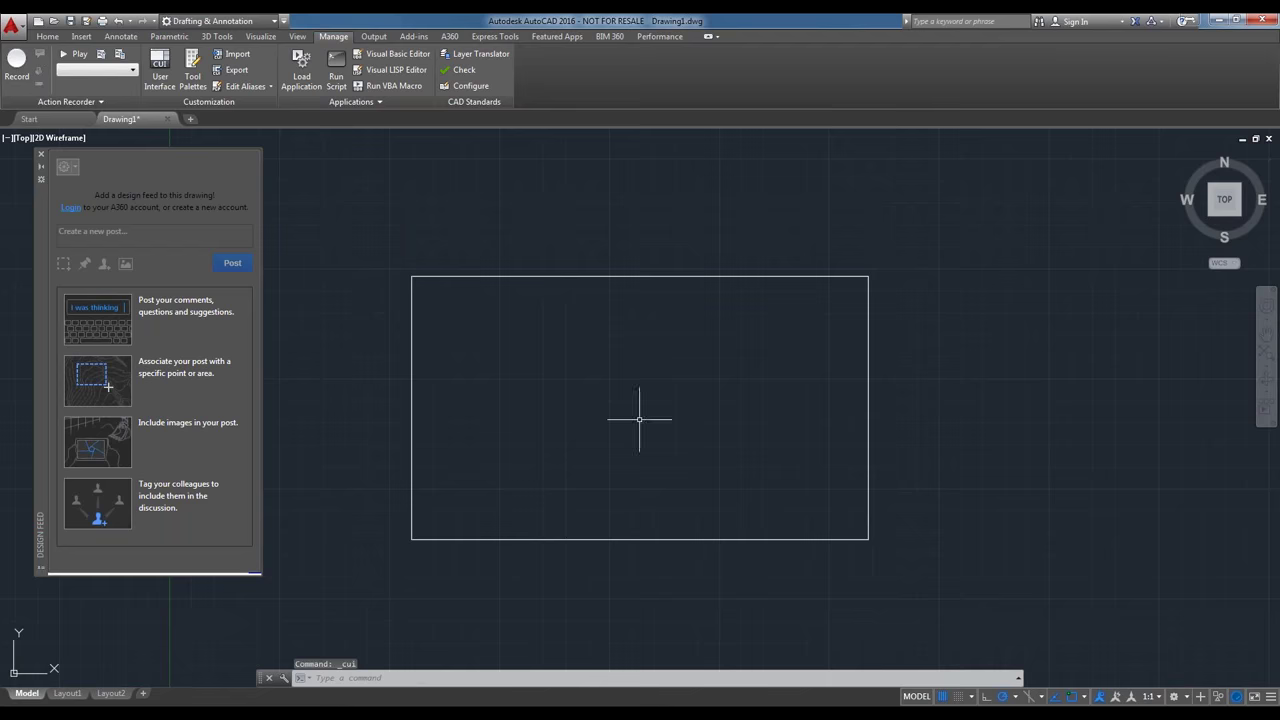
Look over the Output ribbon's plot and export tools and compare them with the application menu's Publish options.
click(373, 37)
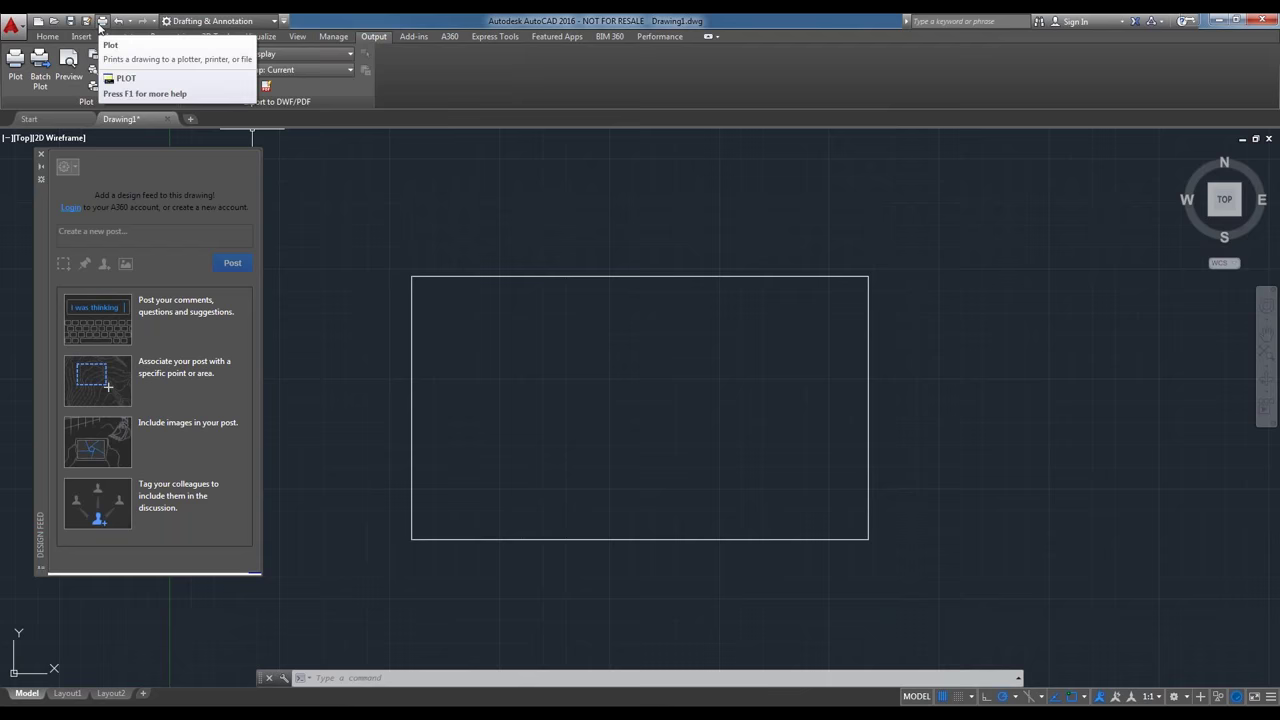
click(12, 22)
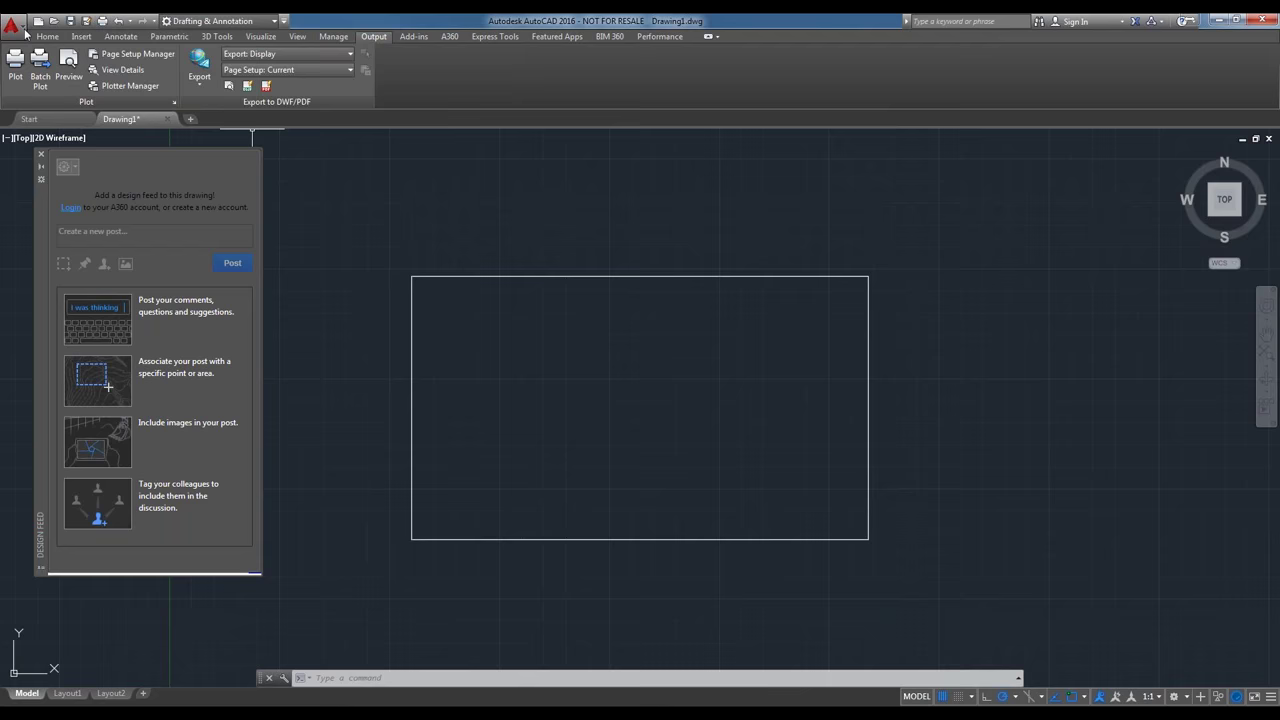
mouse_move(48, 243)
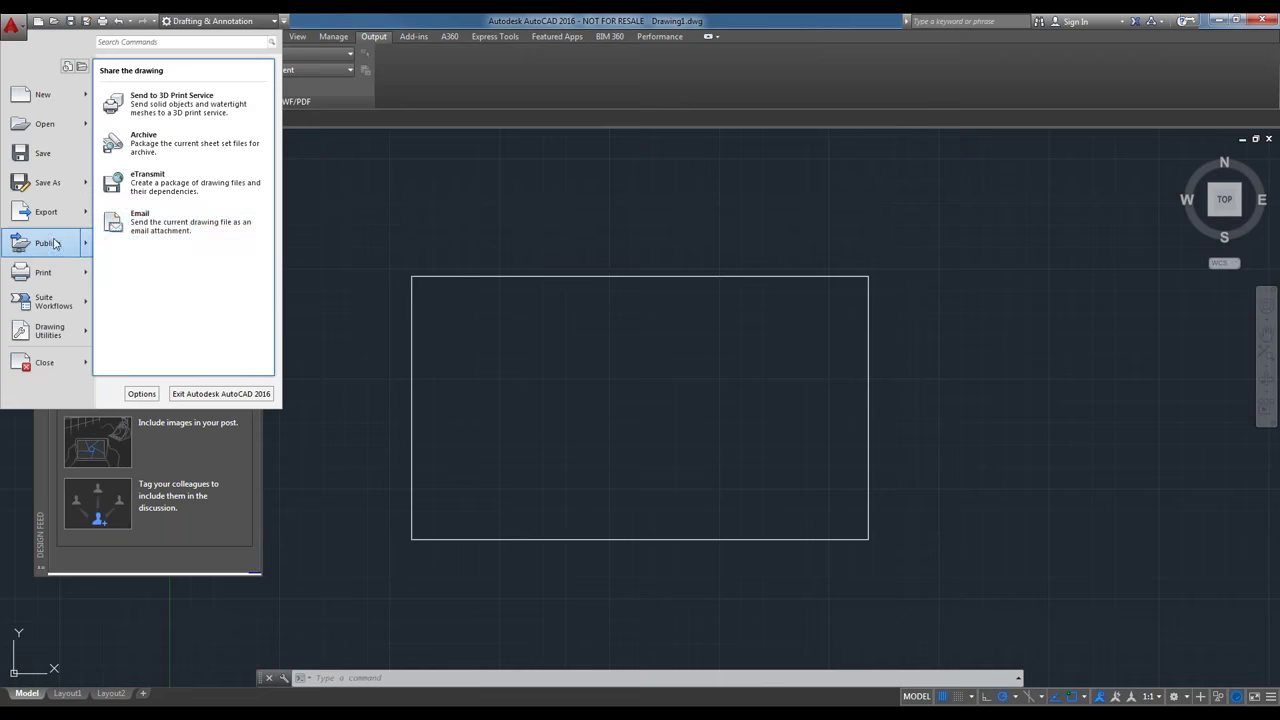
click(402, 93)
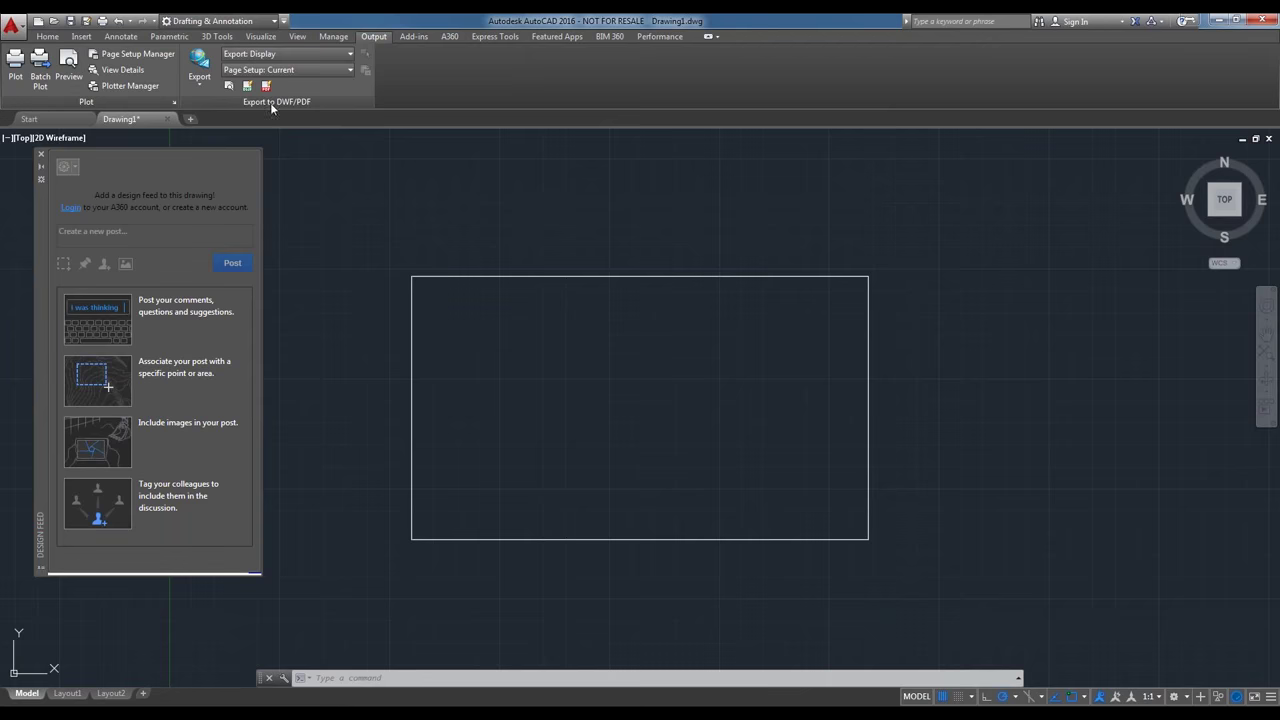
Look over the Add-ins, A360 and Express Tools commands on the ribbon, including the additional Blocks tools.
click(414, 38)
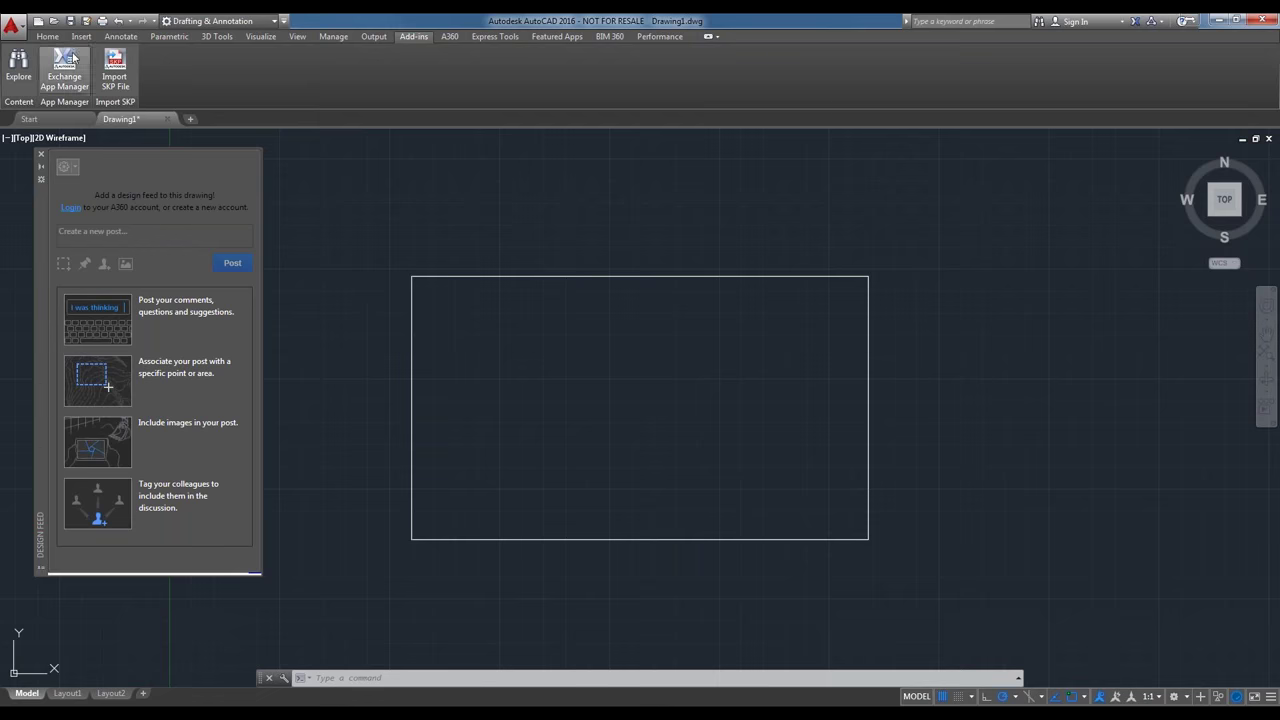
click(450, 37)
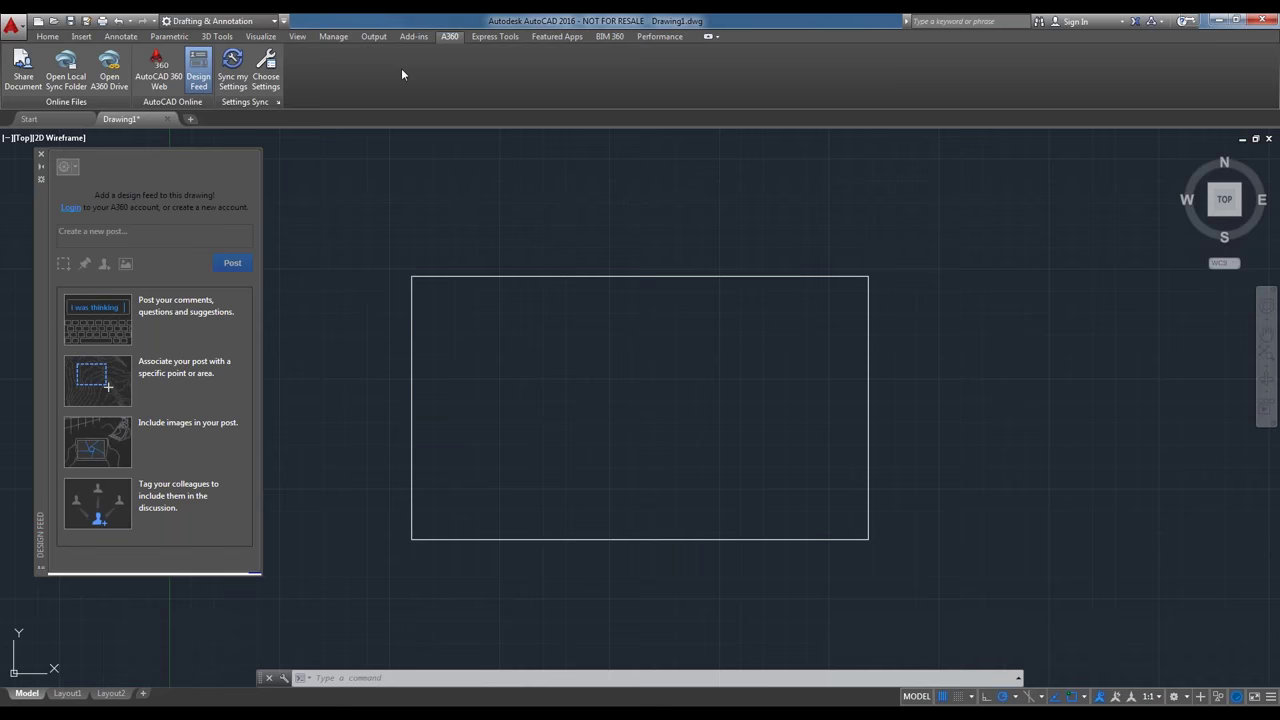
click(501, 37)
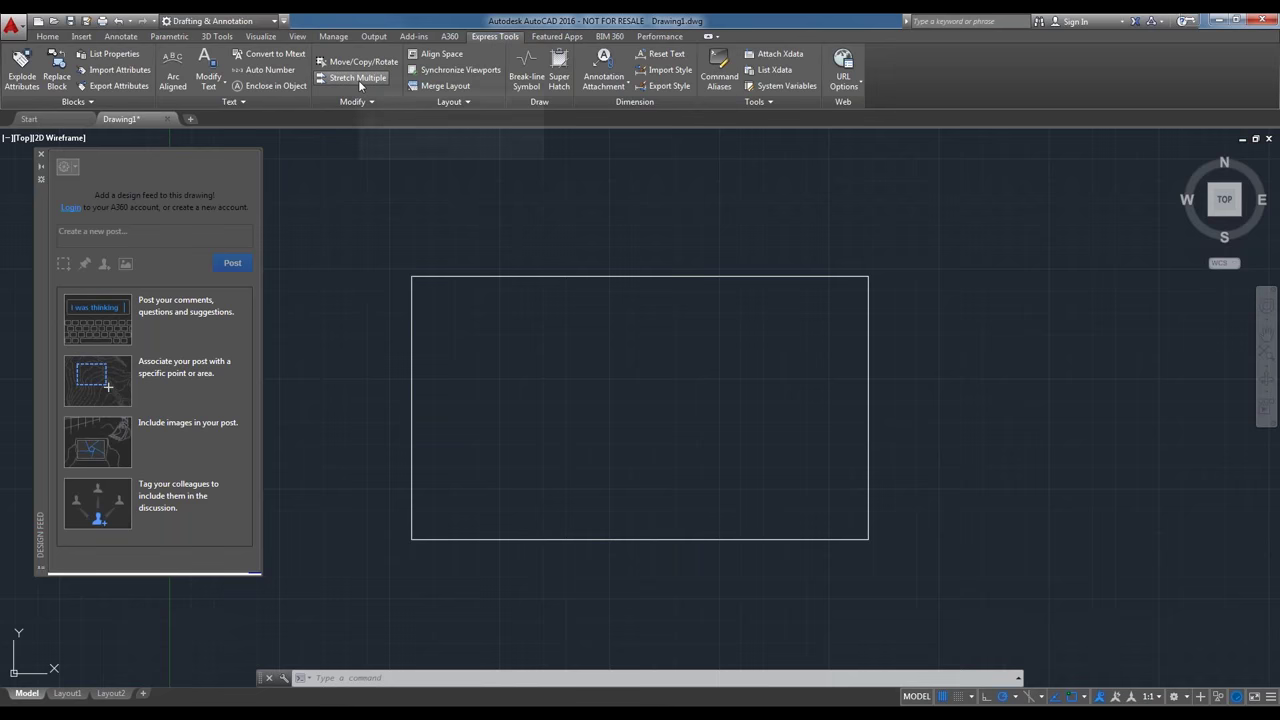
click(112, 102)
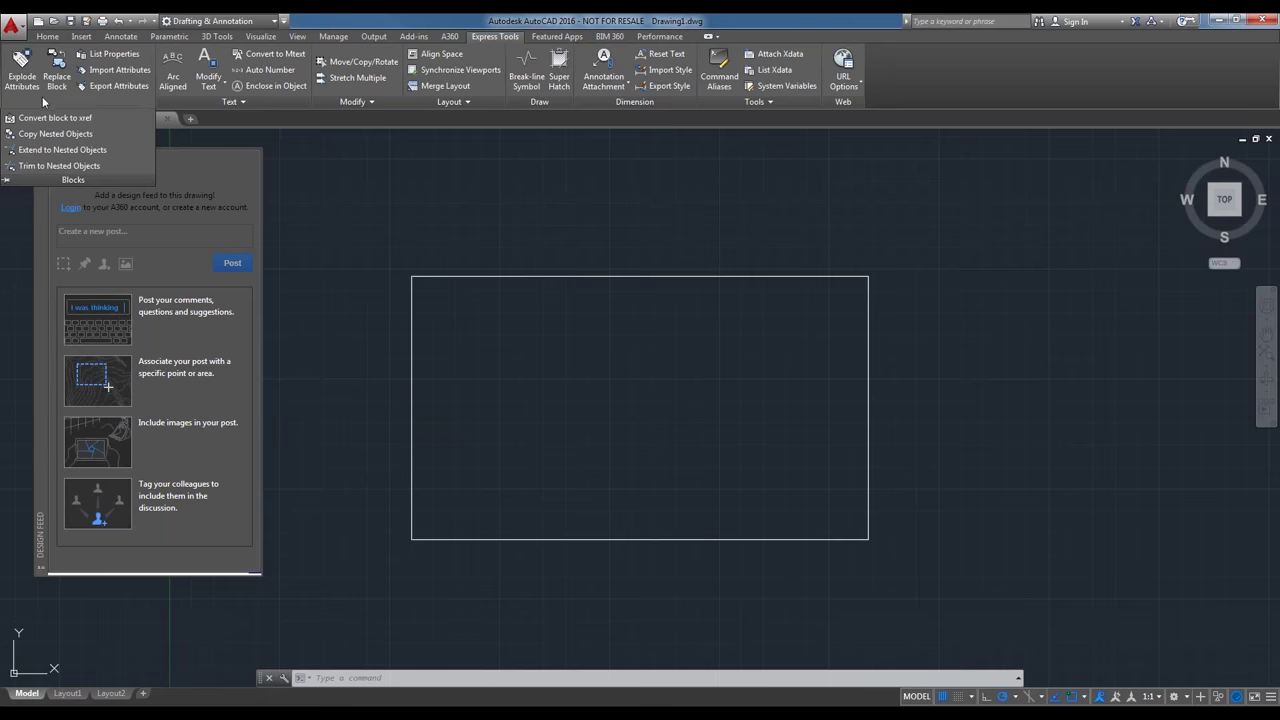
click(180, 102)
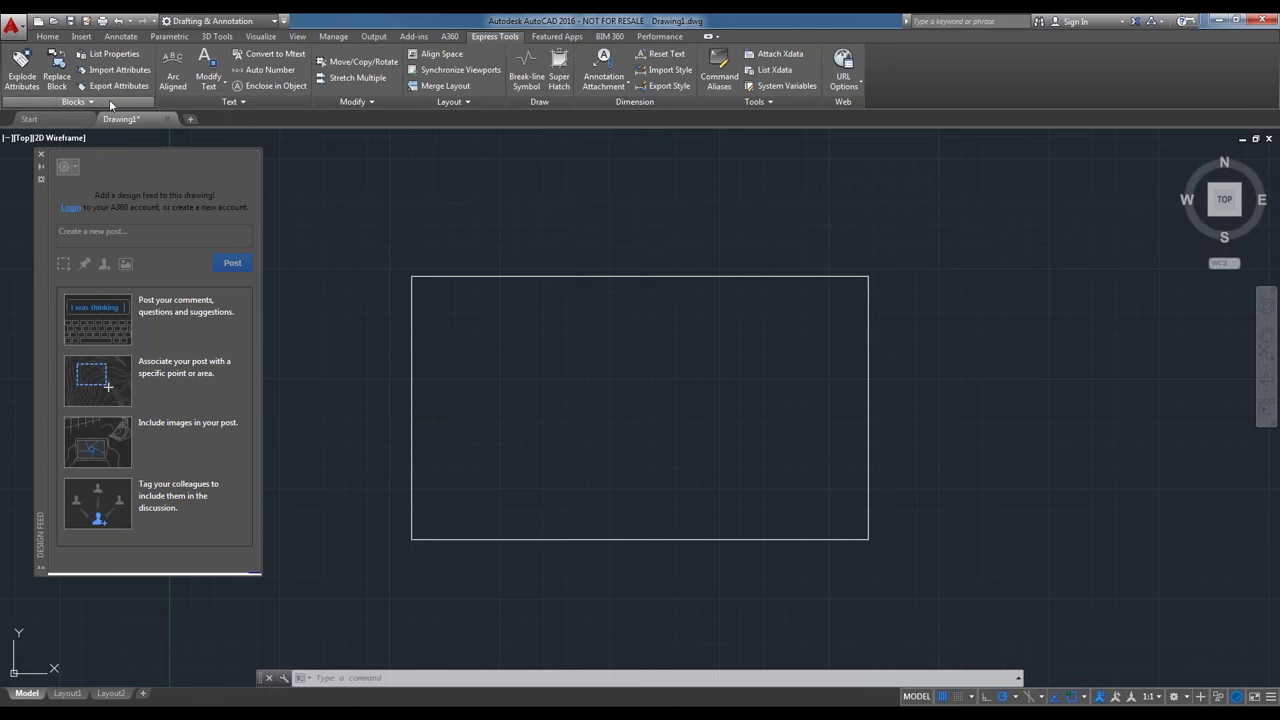
click(109, 100)
click(181, 104)
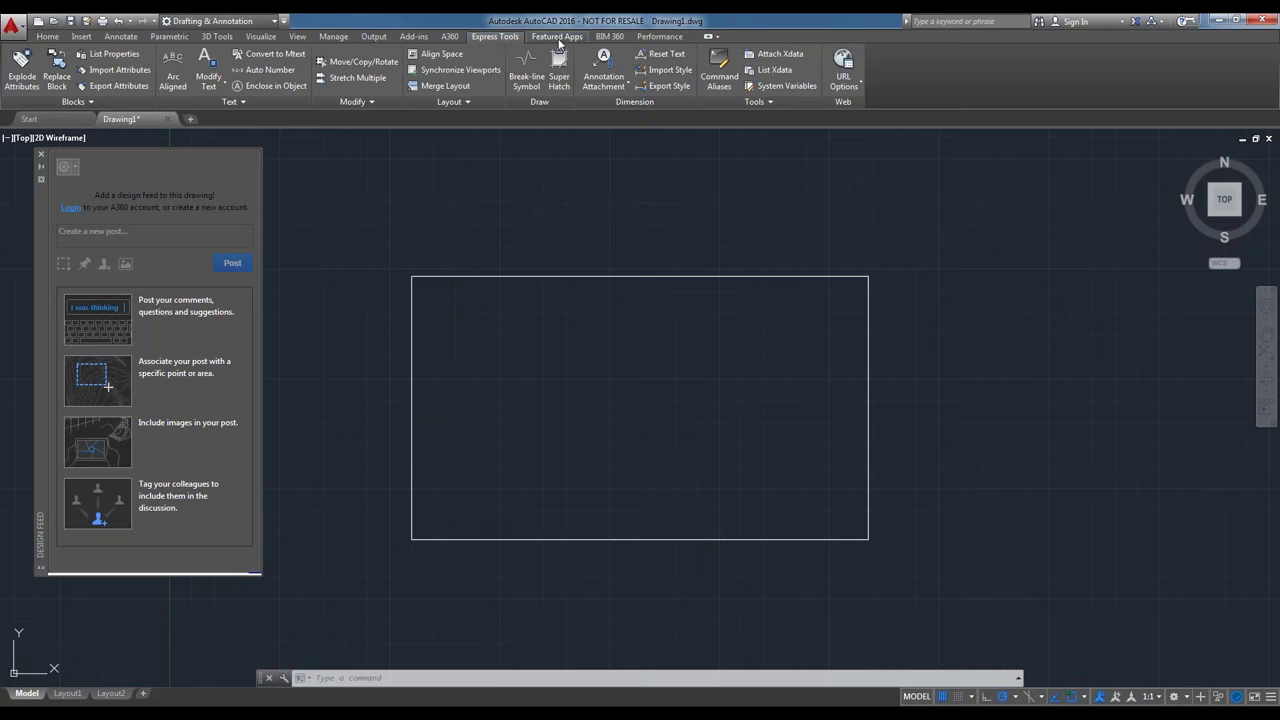
Open the Polyhedral Mesh To Solid featured app's page in the Autodesk App Store and read through its description.
click(557, 37)
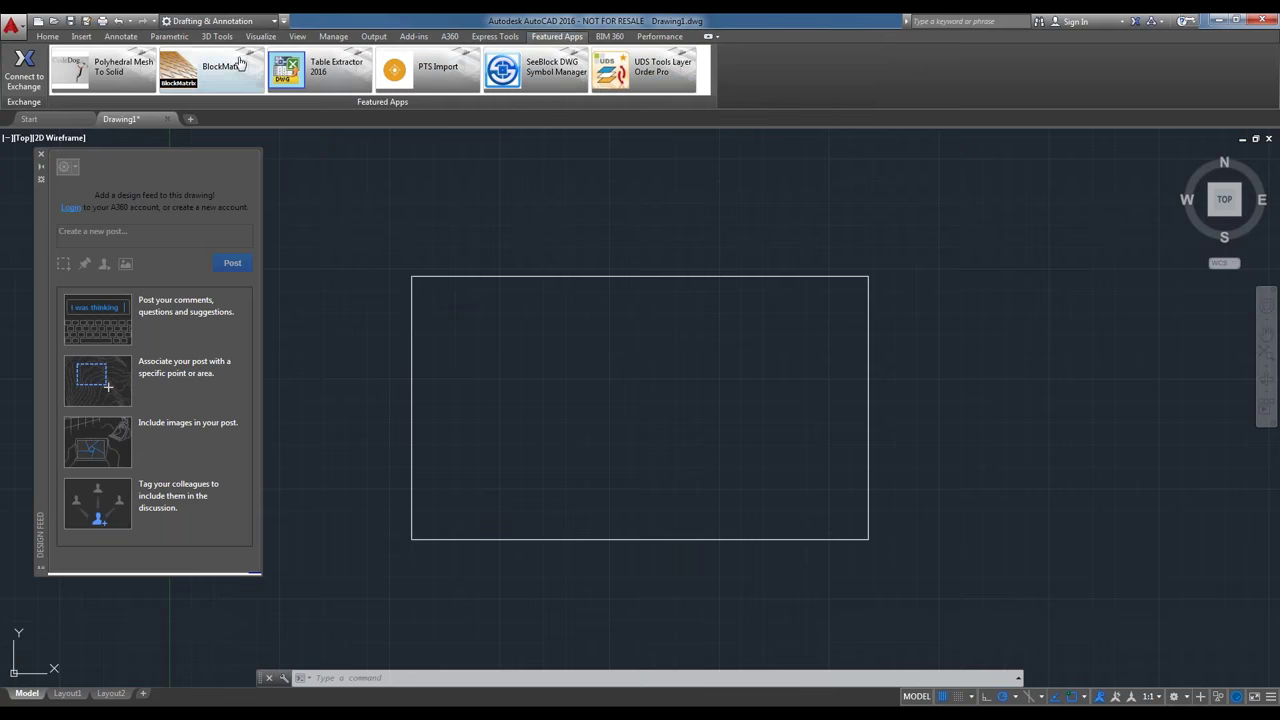
click(118, 76)
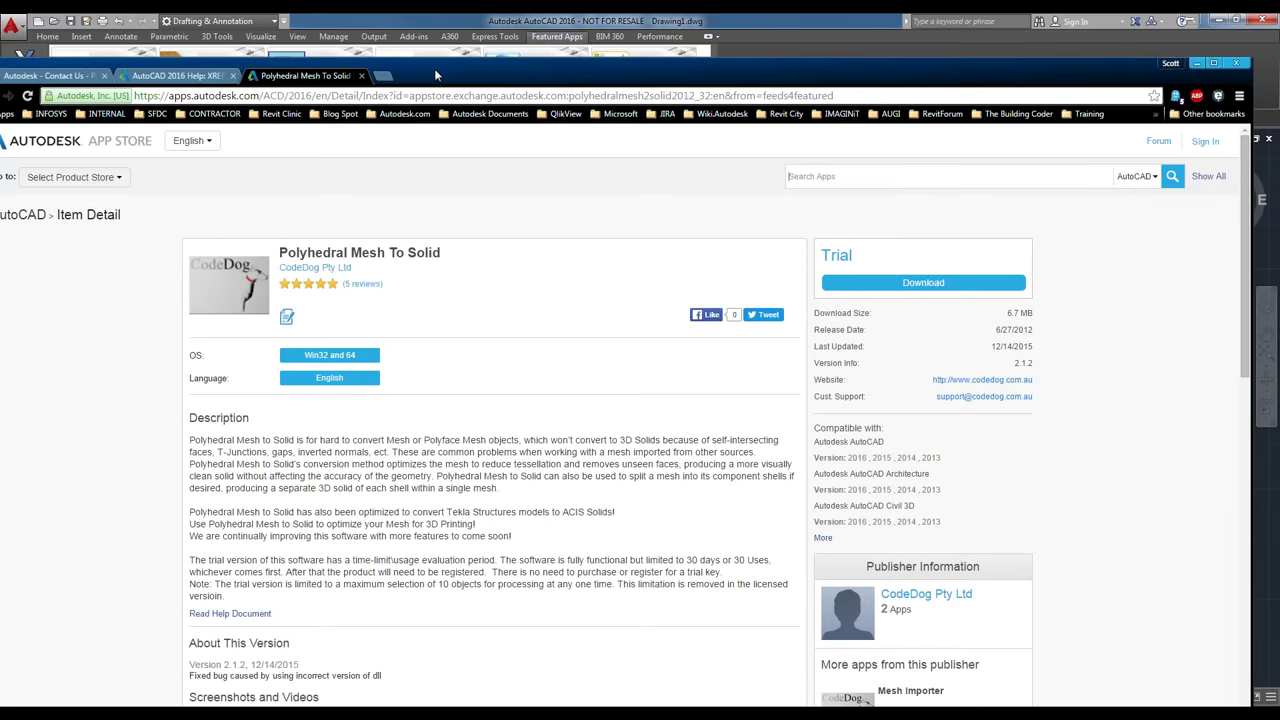
drag(436, 64, 438, 44)
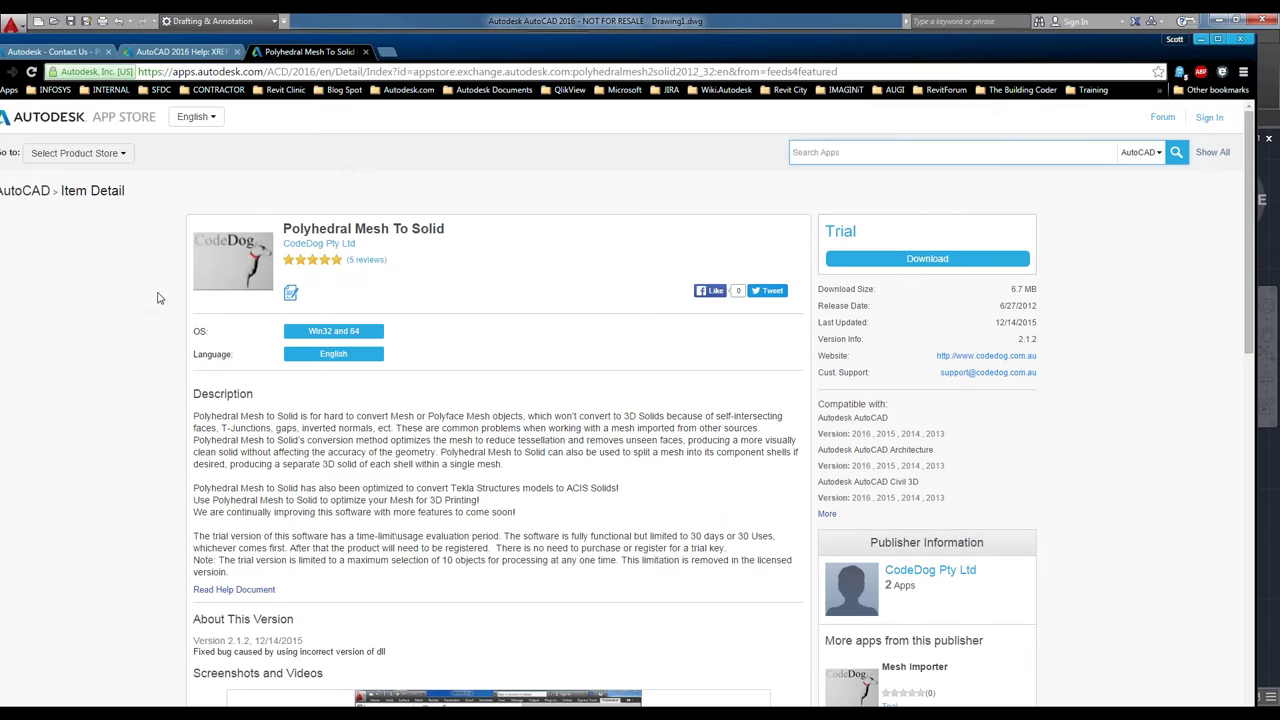
scroll(157, 297, down, 2)
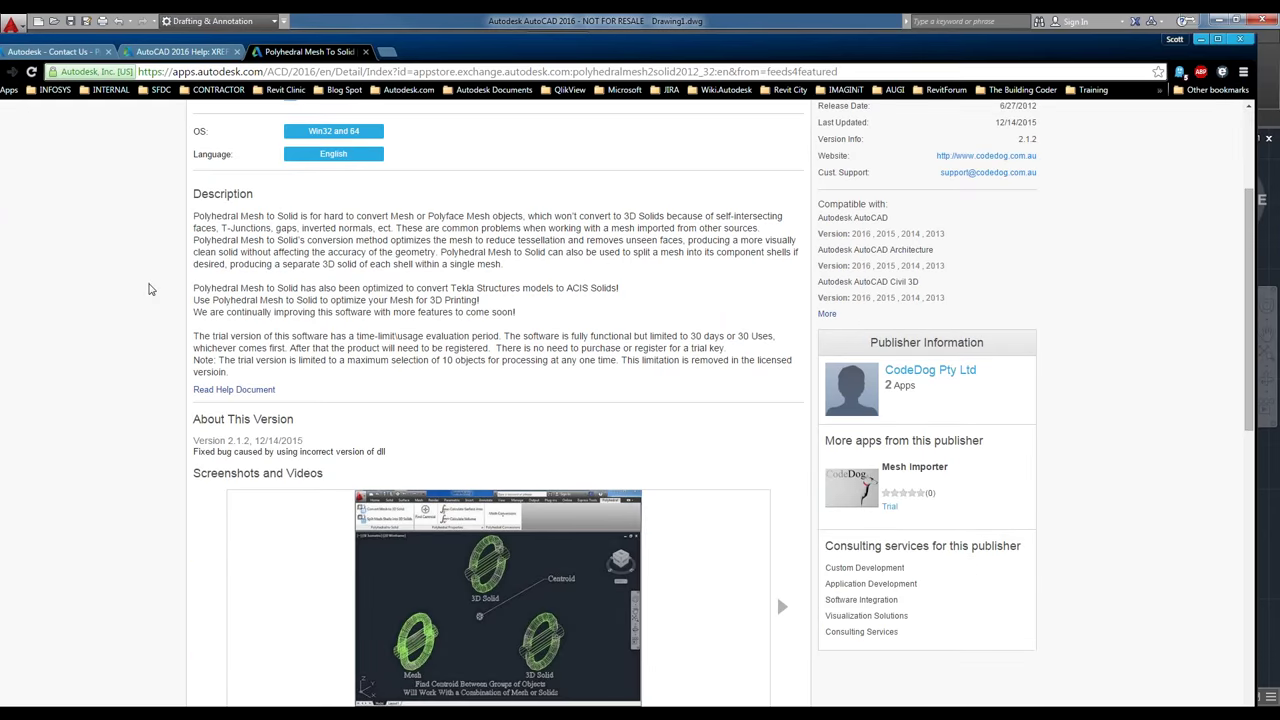
scroll(150, 288, down, 2)
scroll(148, 288, up, 2)
scroll(146, 288, up, 2)
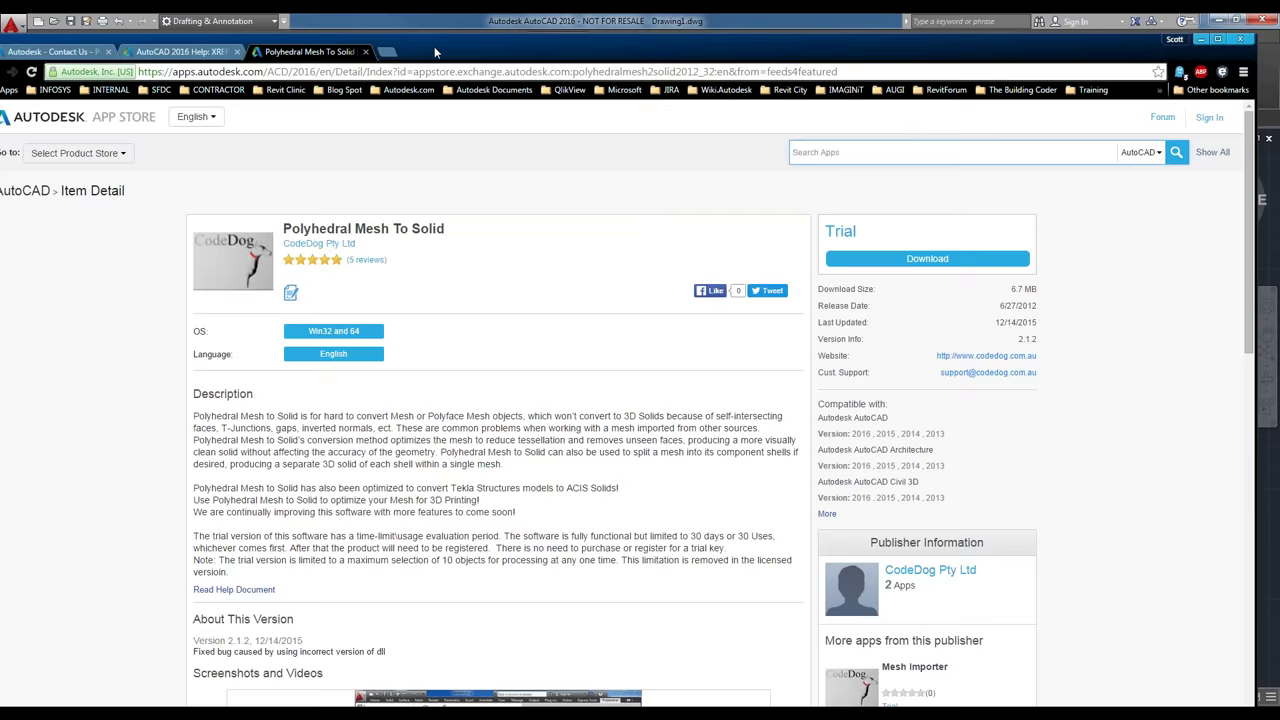
Browse the App Store's product stores and their categories, including AutoCAD Mechanical, Alias and 3ds Max, and leave the browser.
mouse_move(434, 46)
mouse_down()
mouse_move(458, 44)
mouse_move(447, 42)
mouse_up()
click(95, 149)
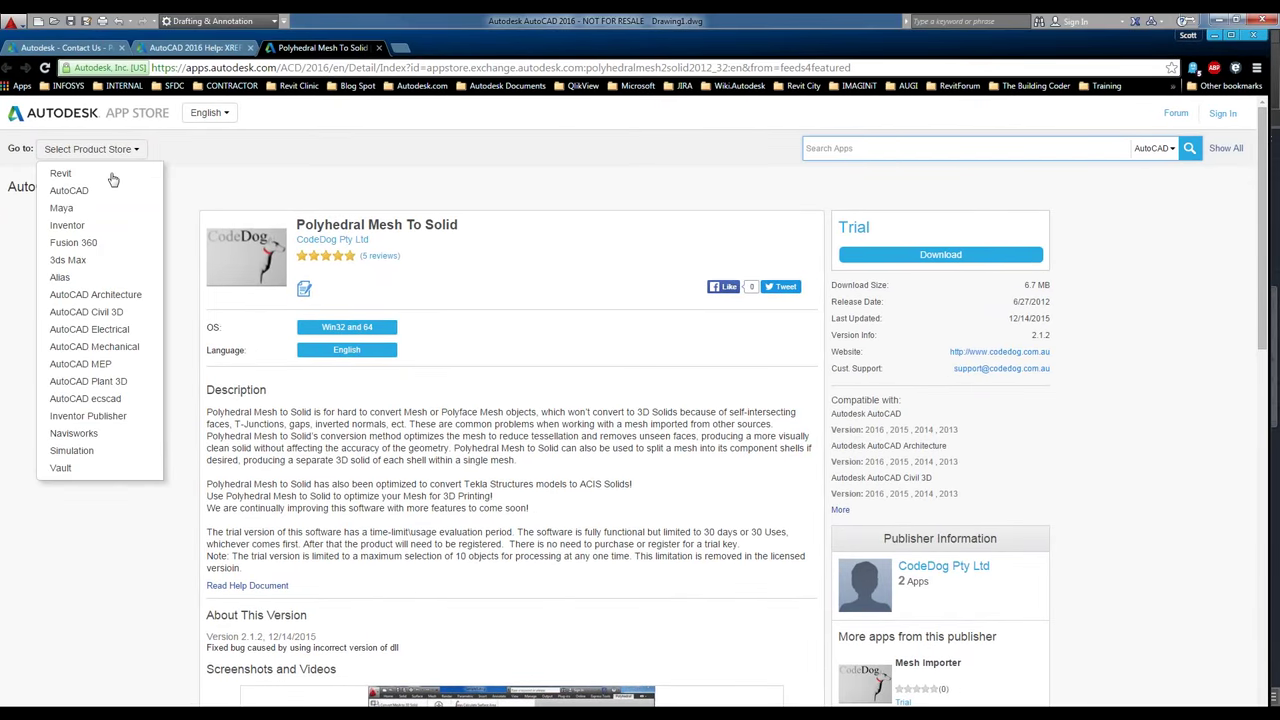
mouse_move(95, 194)
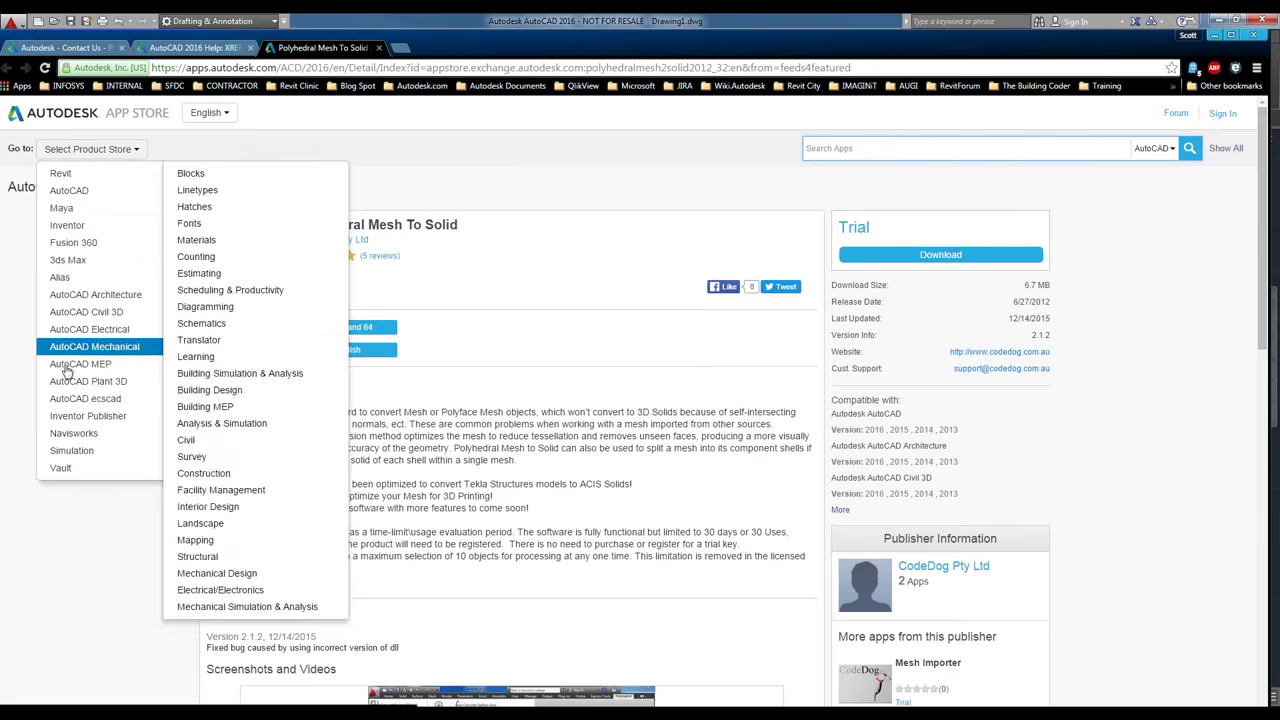
mouse_move(90, 276)
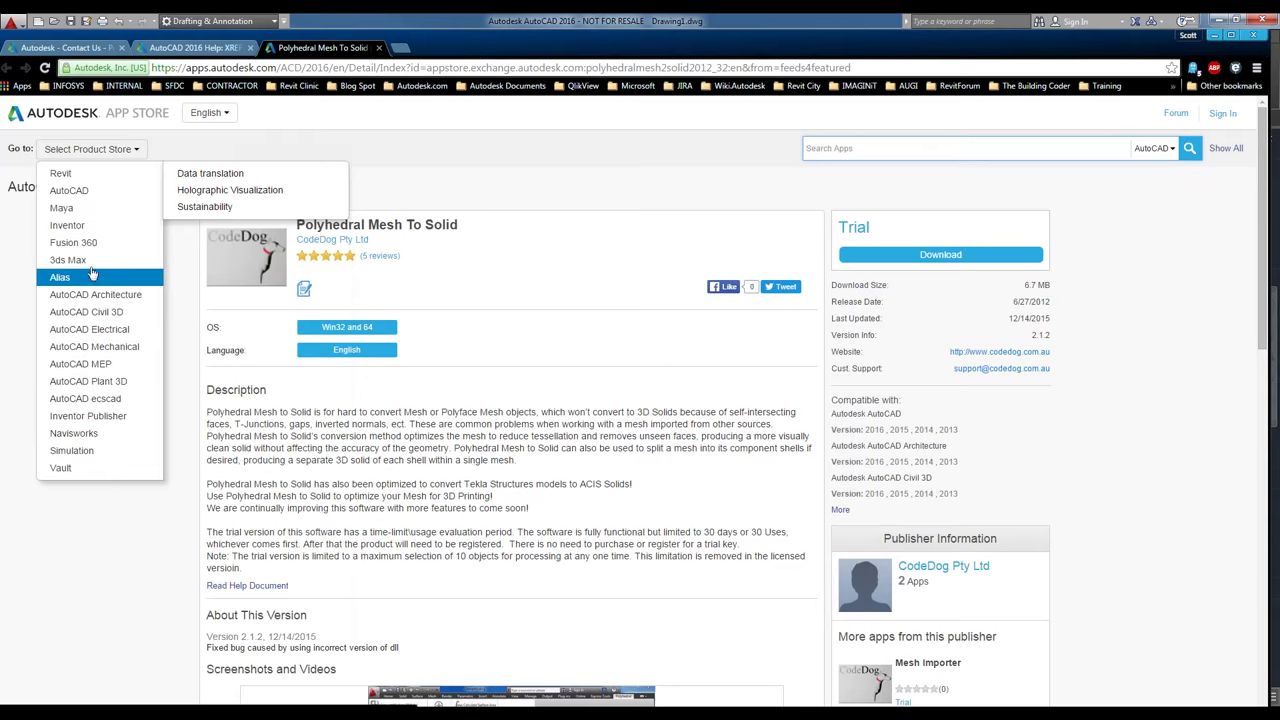
mouse_move(117, 258)
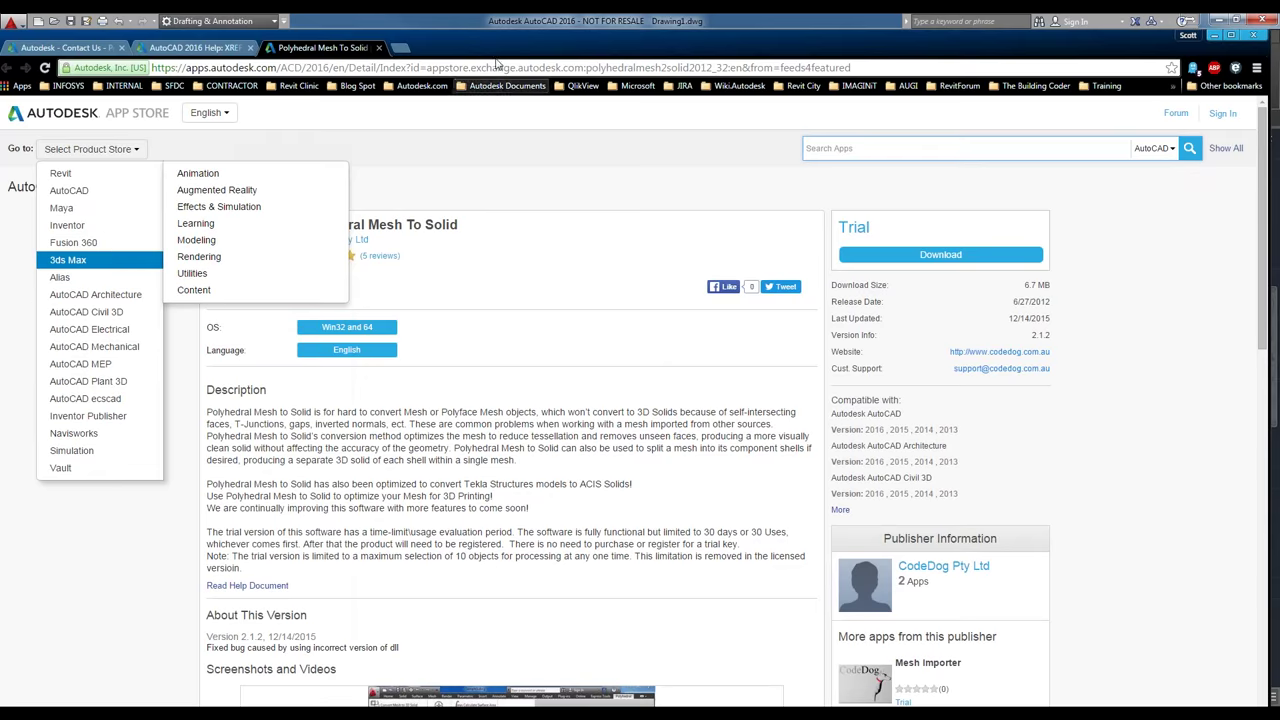
click(448, 27)
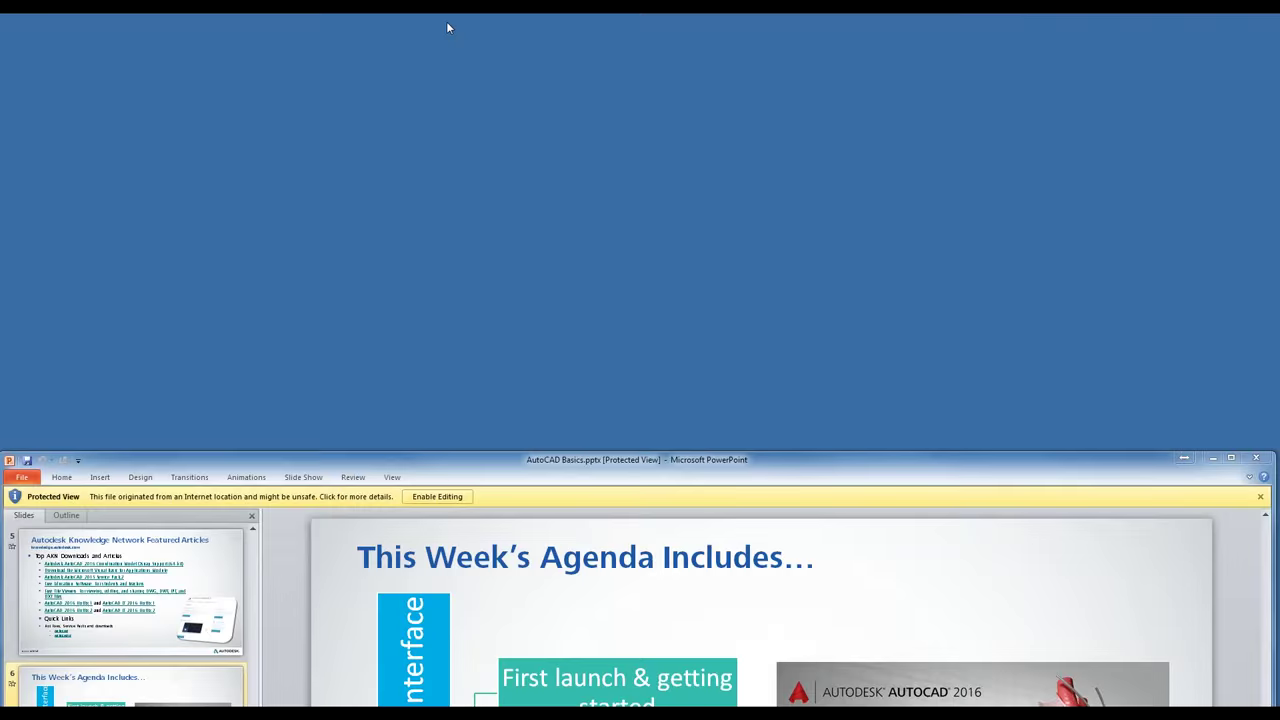
Back in AutoCAD, look over the BIM 360 and Performance ribbon tools.
click(613, 36)
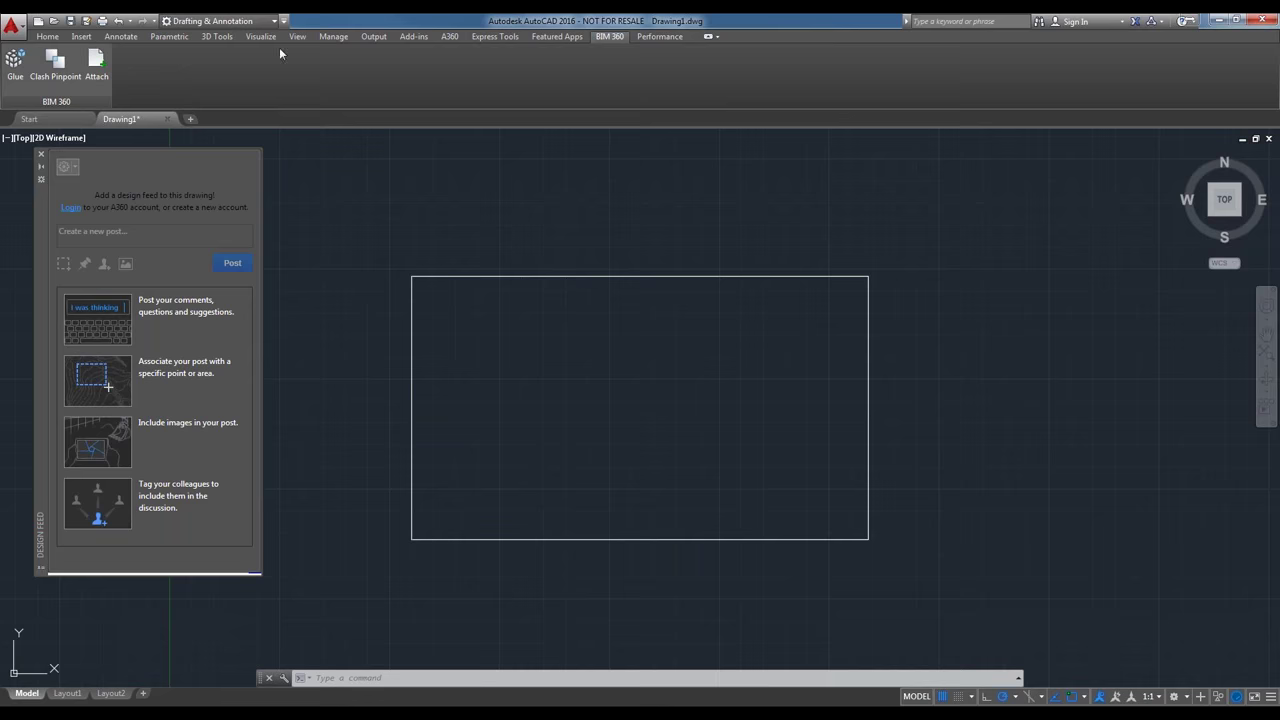
click(657, 37)
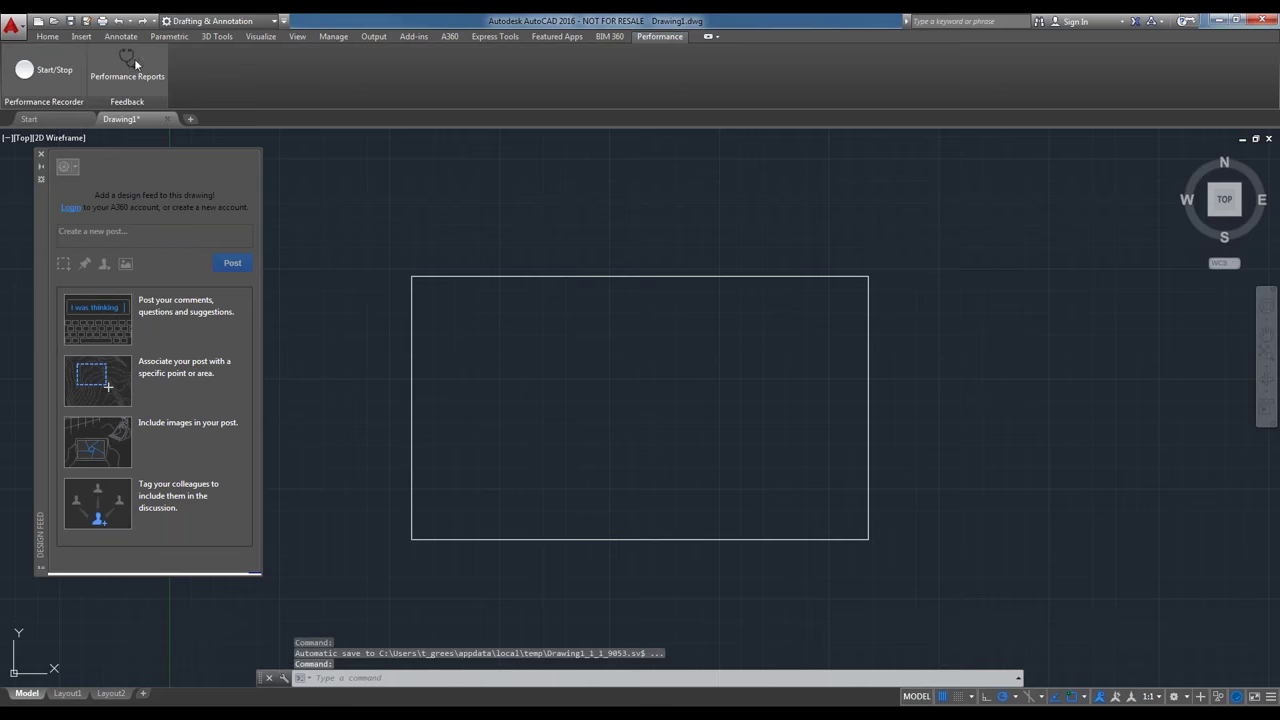
Close the Design Feed palette and bring back the Home ribbon tools.
click(41, 77)
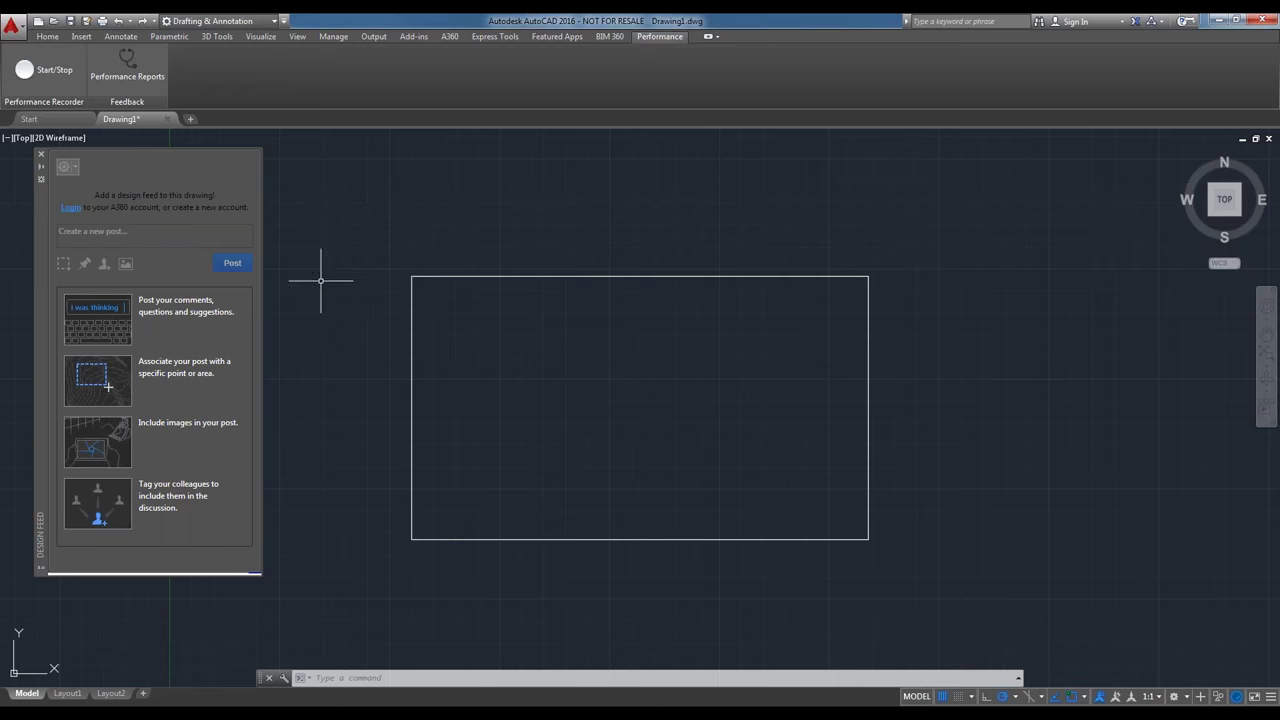
click(41, 156)
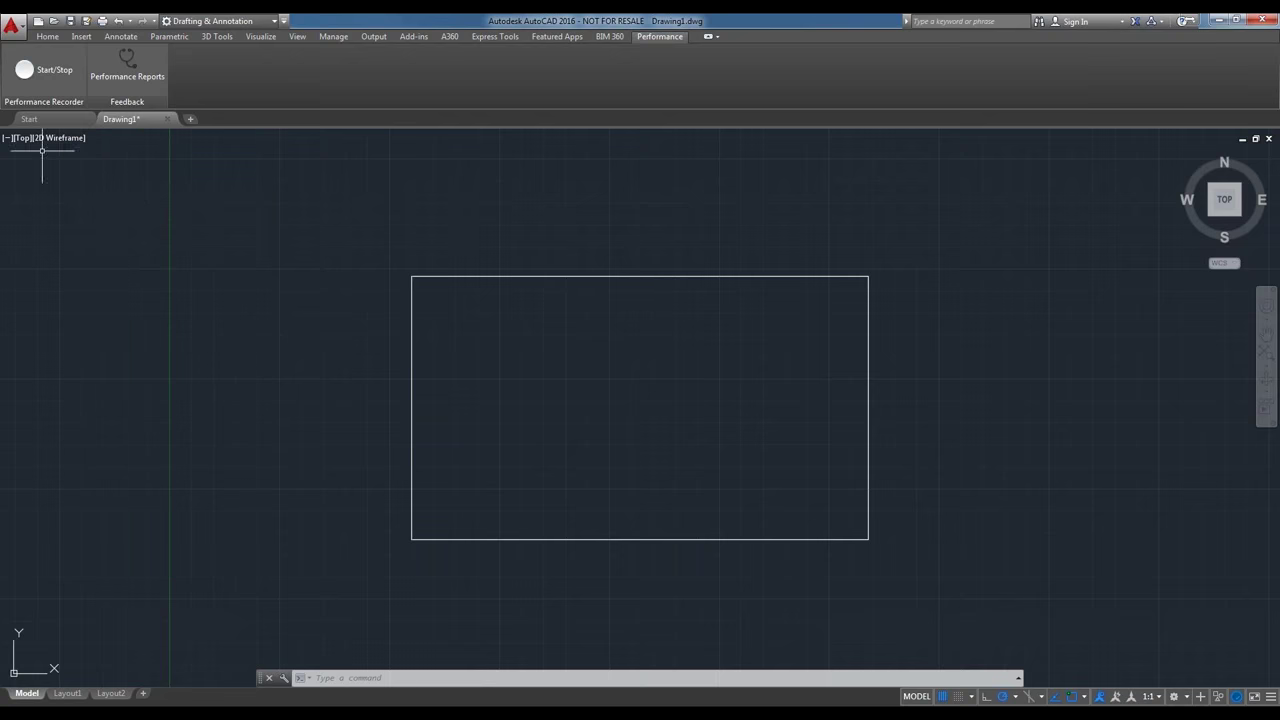
click(47, 36)
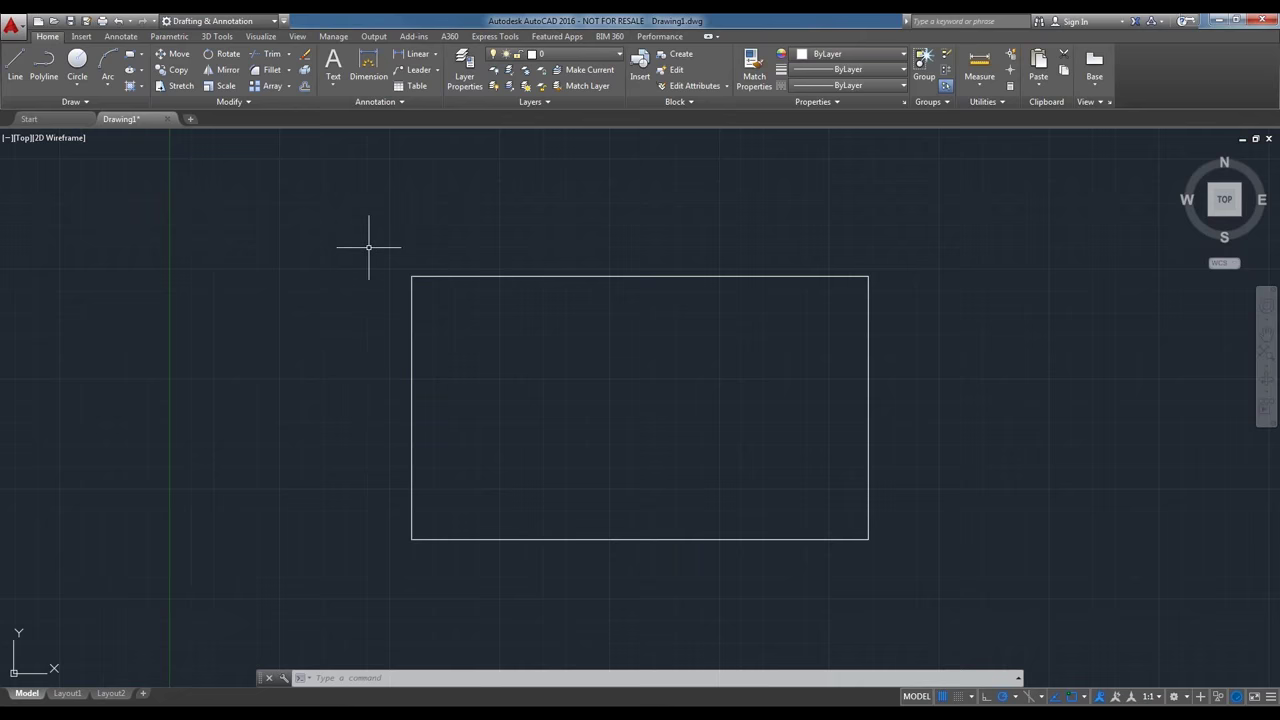
Switch the model to the SW Isometric view and open the Layout1 paper space sheet.
click(1211, 217)
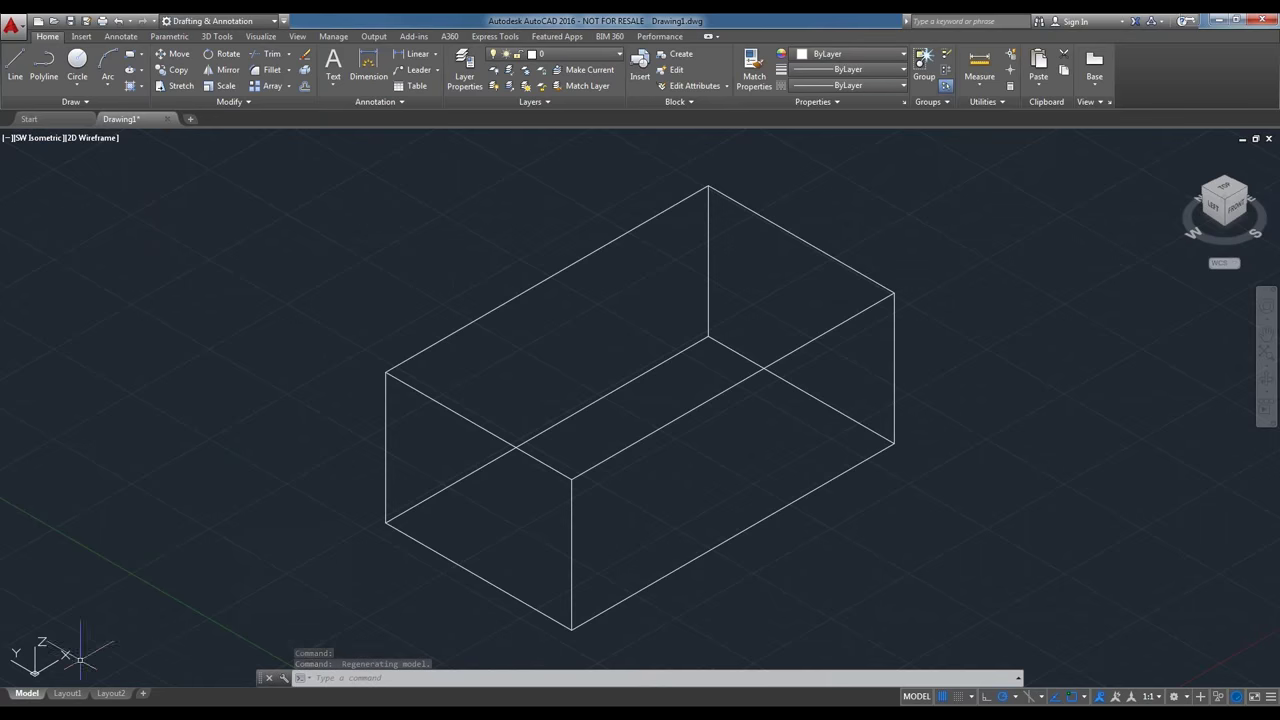
mouse_move(66, 694)
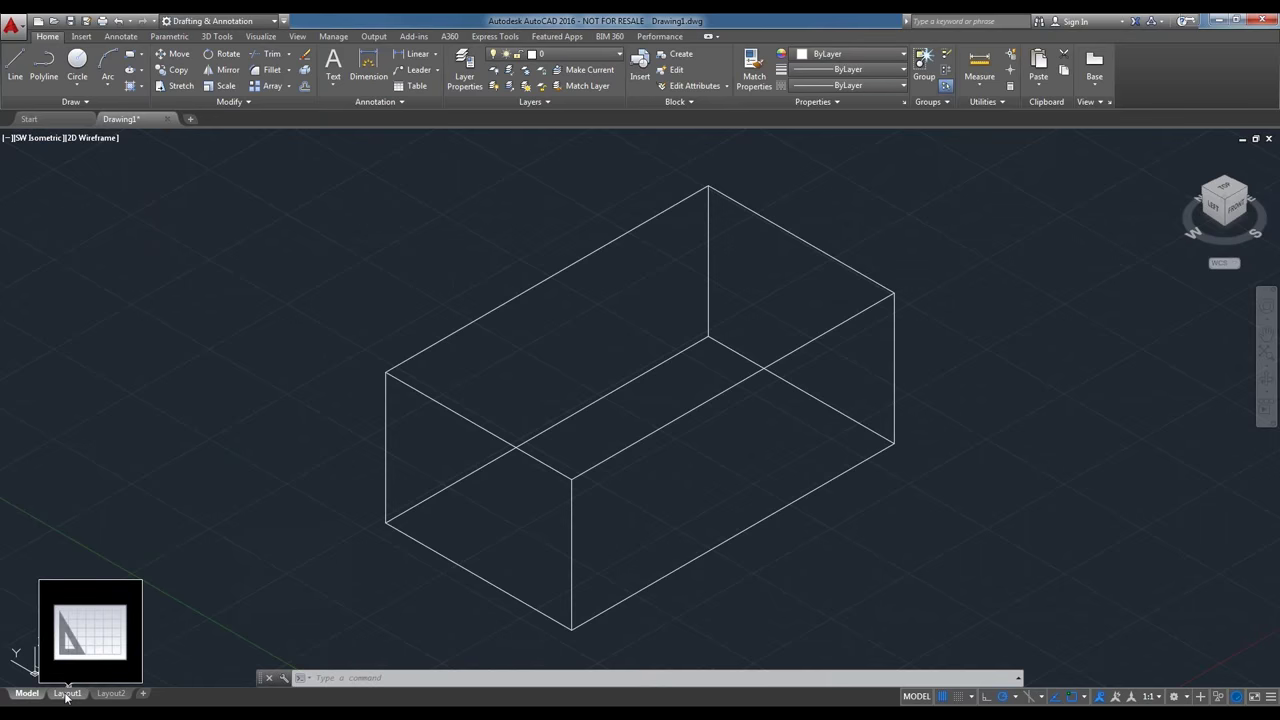
click(66, 694)
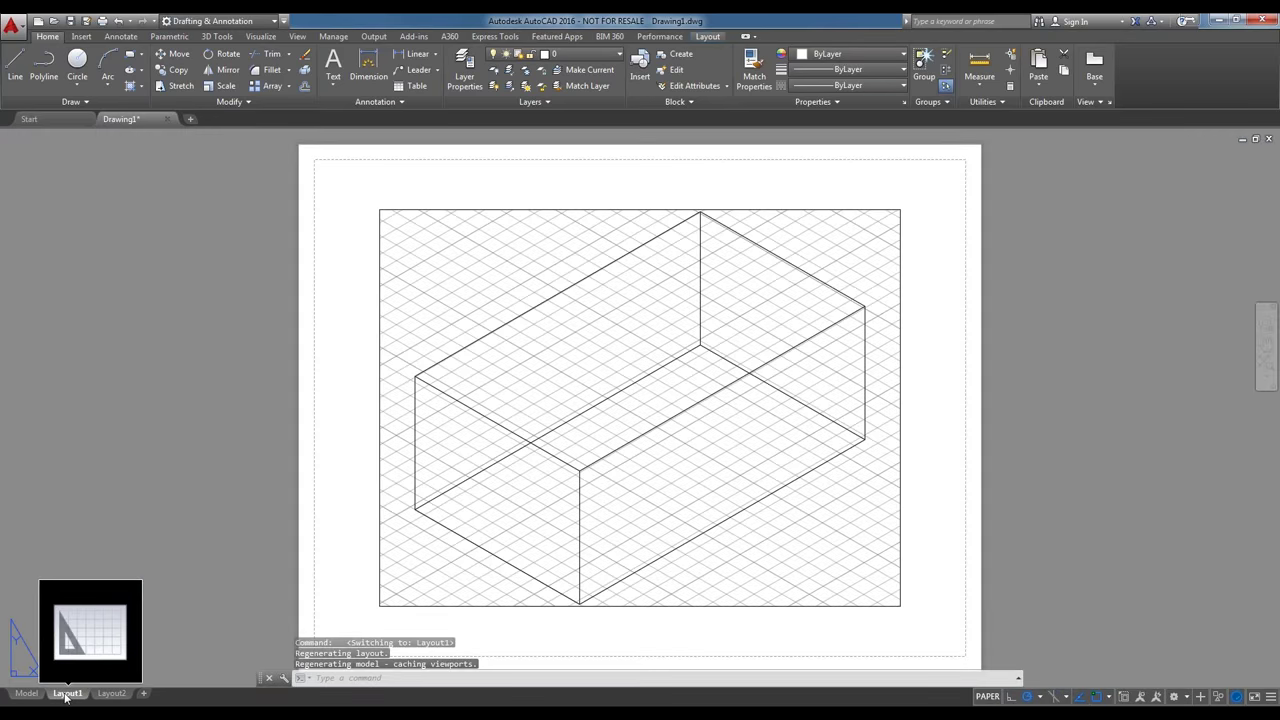
Compare the Layout1 and Layout2 sheets by switching back and forth between them, ending on Layout2.
mouse_move(112, 697)
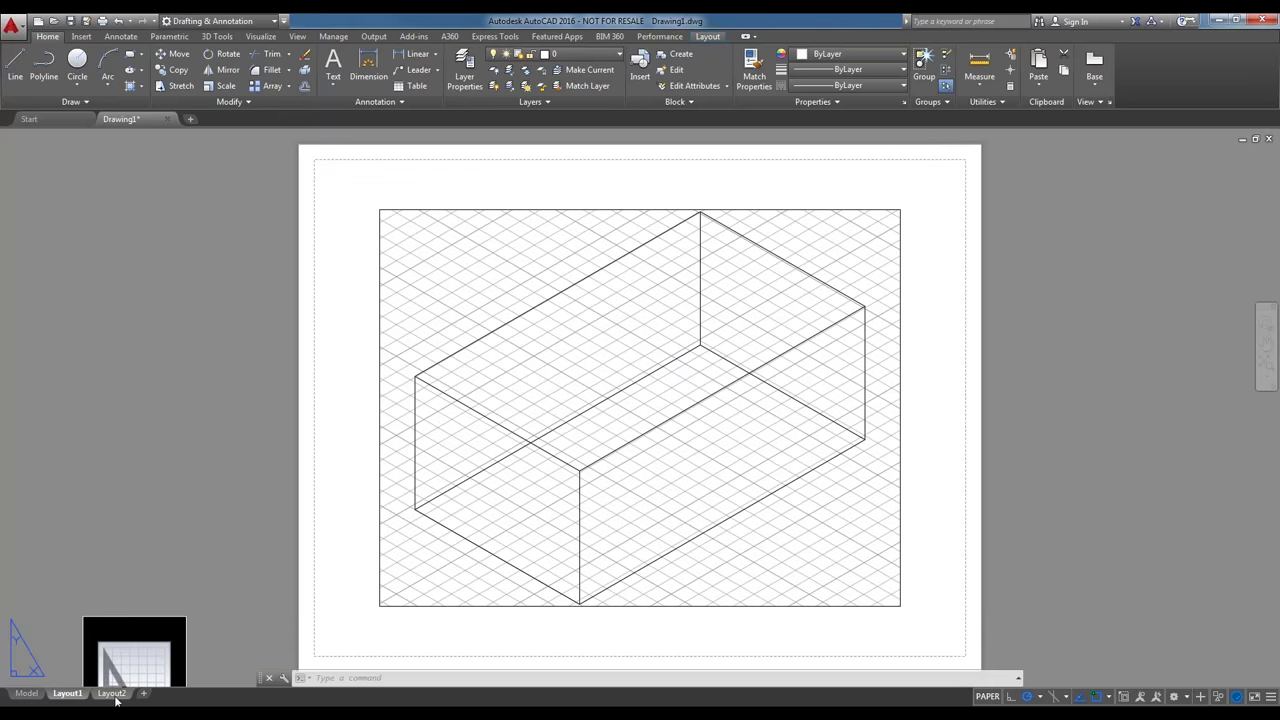
click(113, 694)
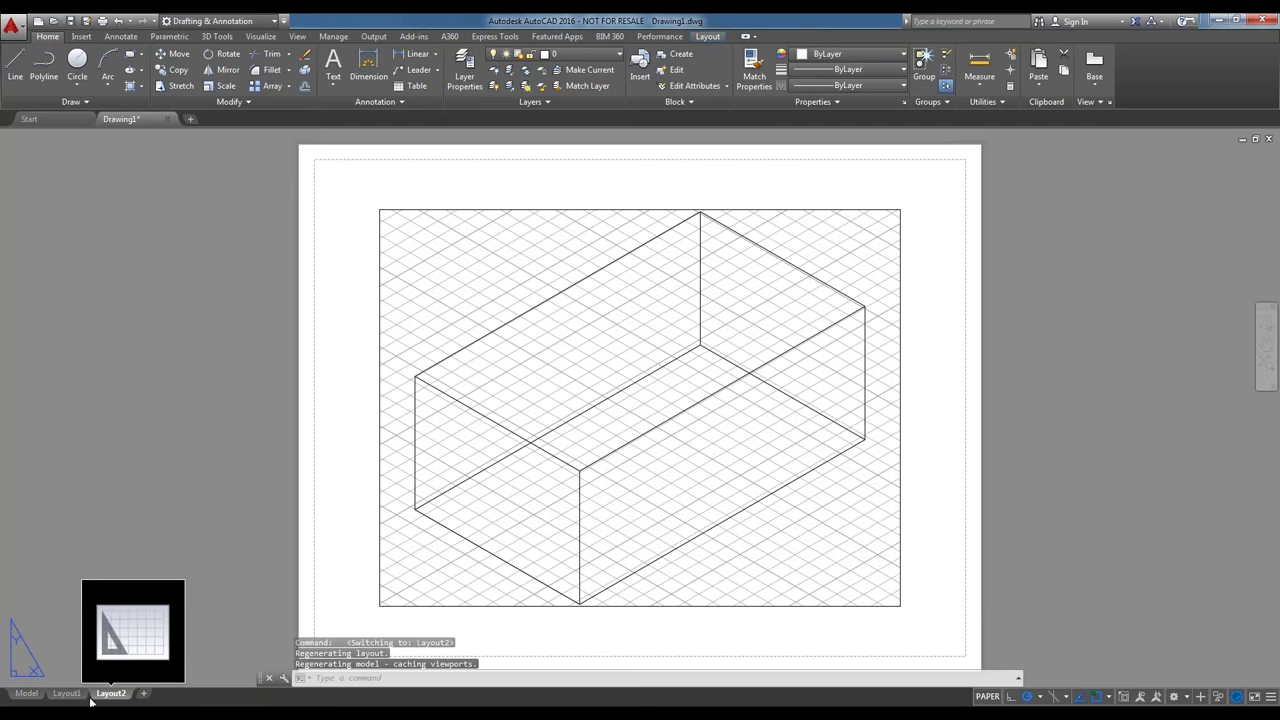
click(77, 697)
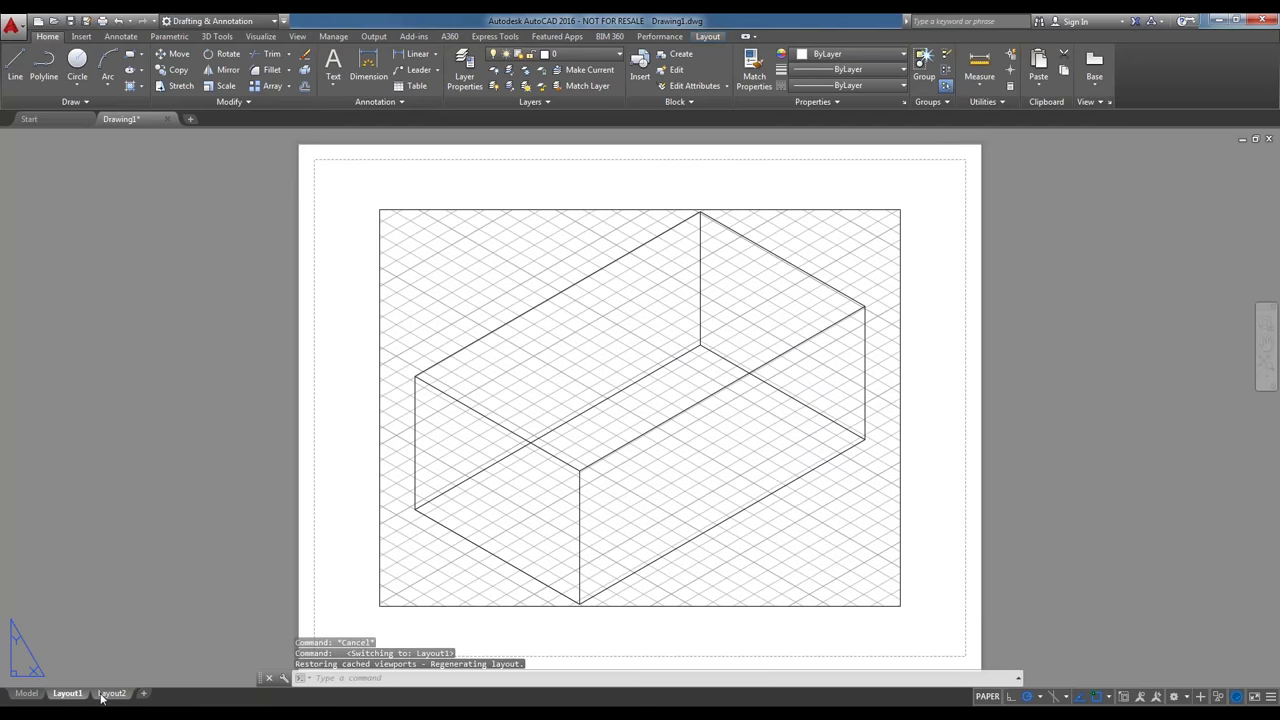
click(112, 694)
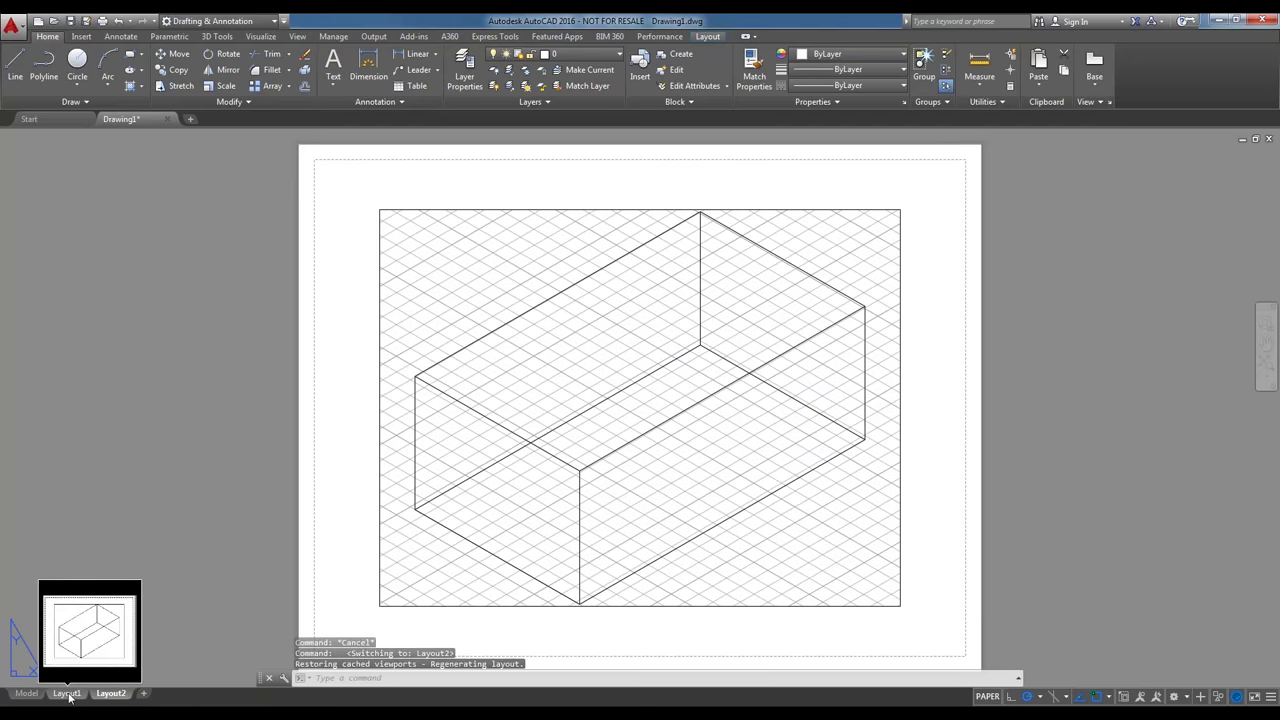
click(69, 695)
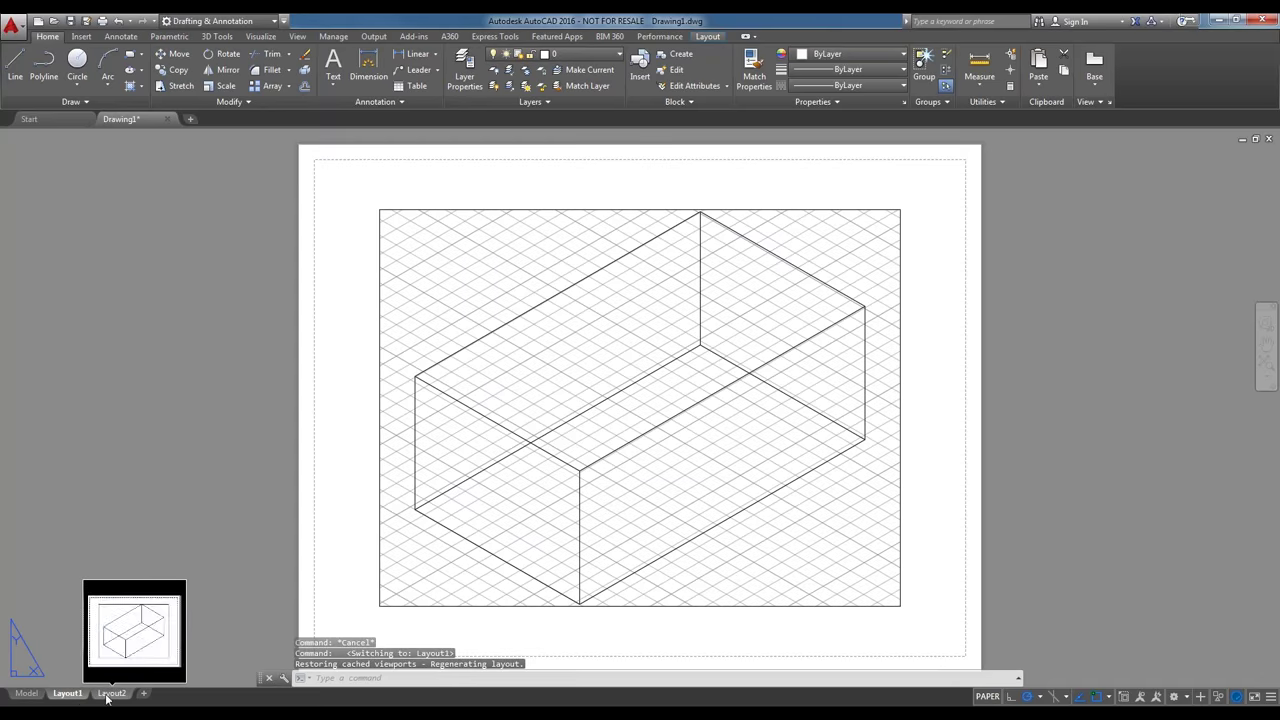
click(108, 695)
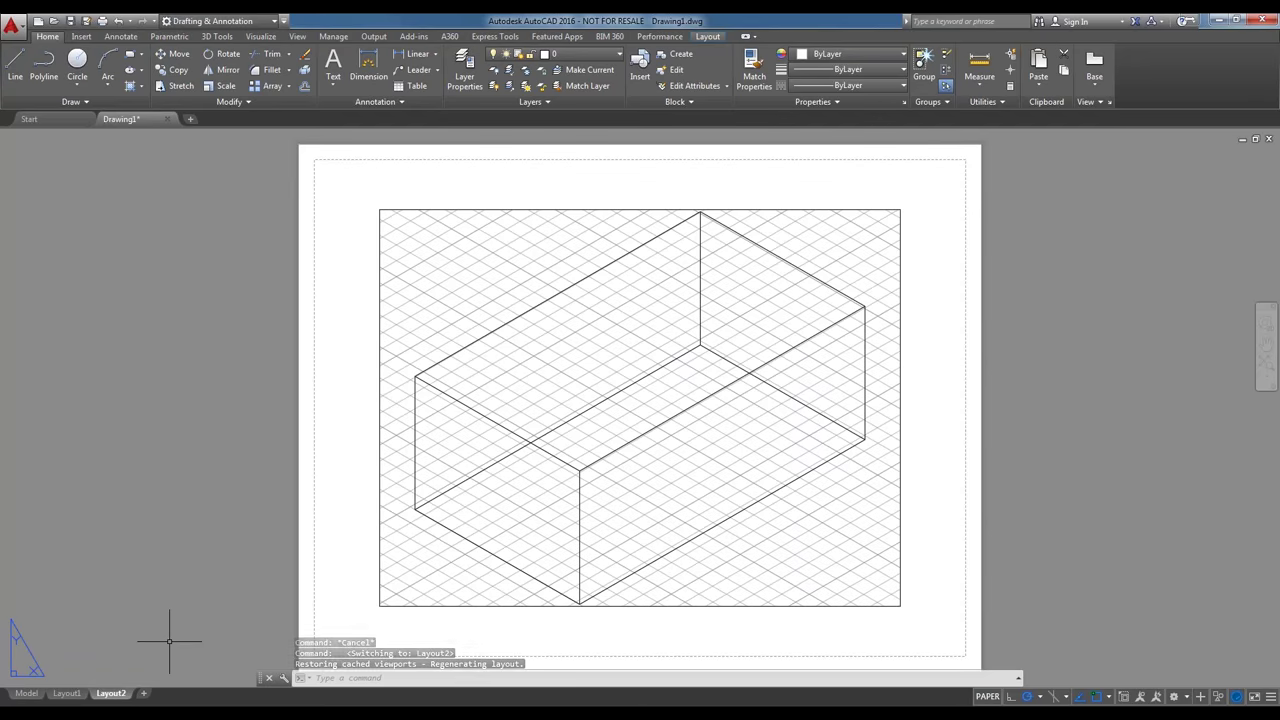
Run the 3DCONFIG command, look over the Graphics Performance hardware and effects settings, and accept them as they are.
click(362, 680)
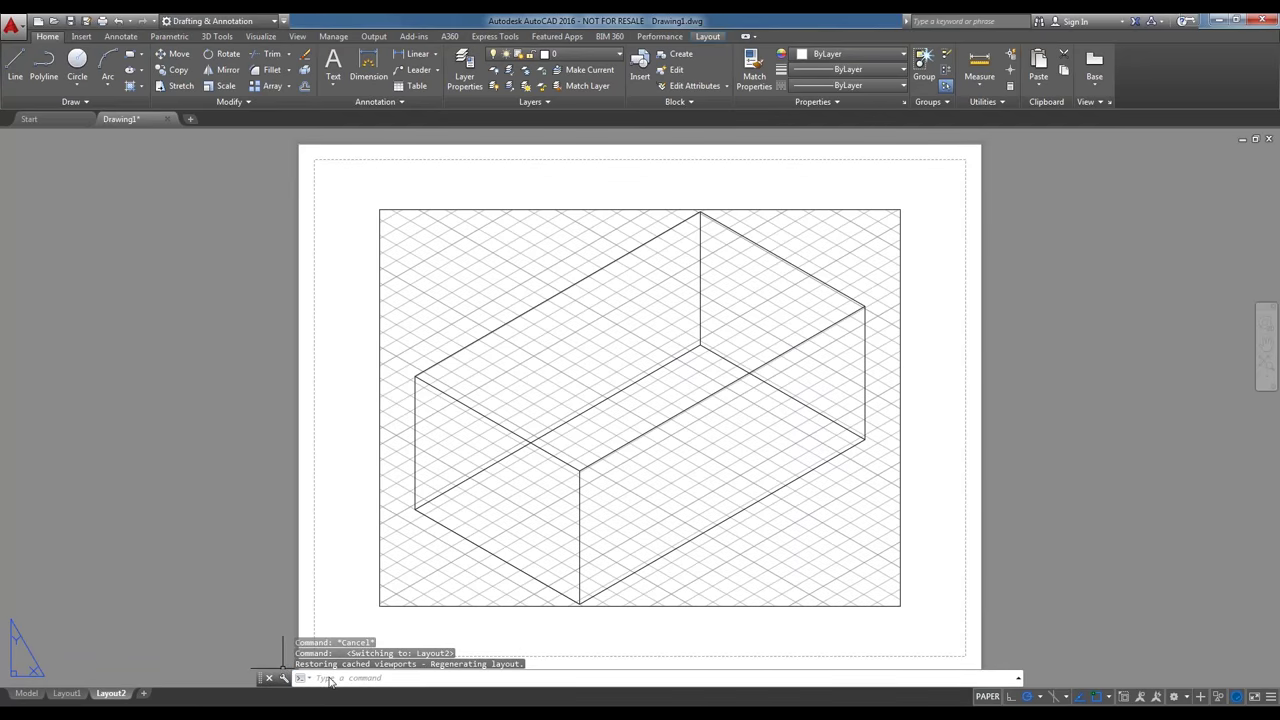
click(330, 682)
text(3DCONFIG)
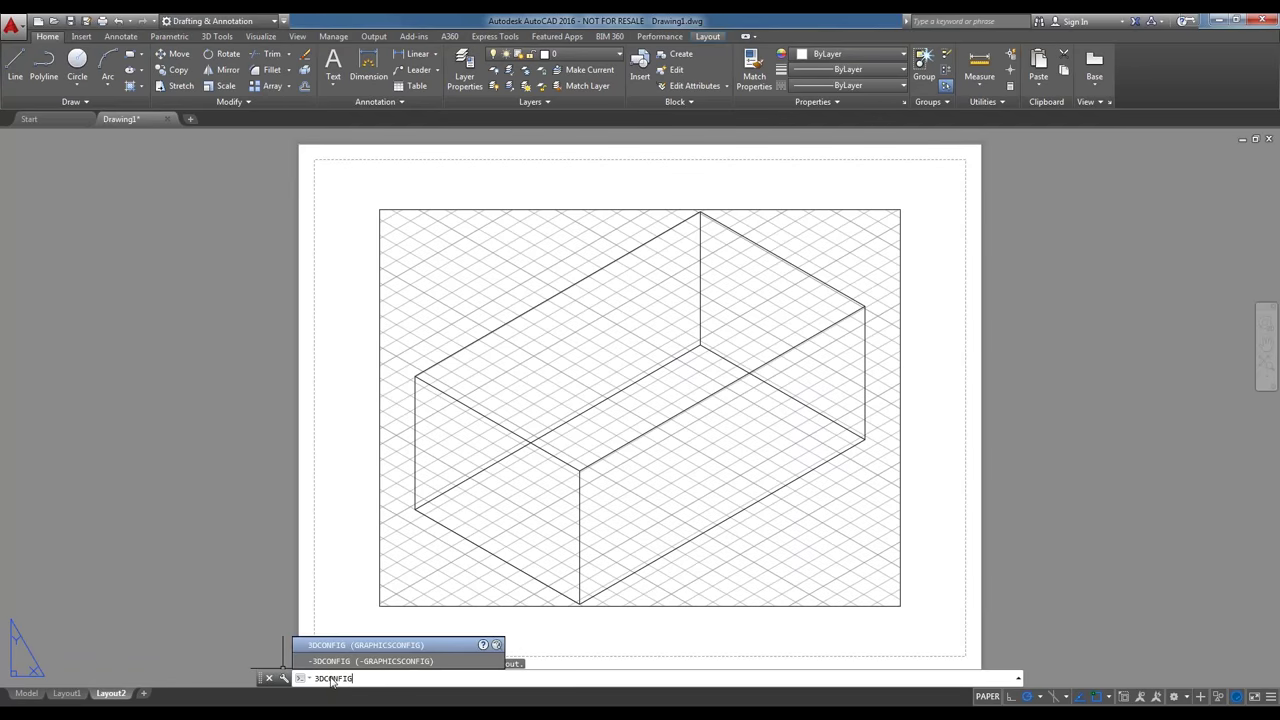
key(Return)
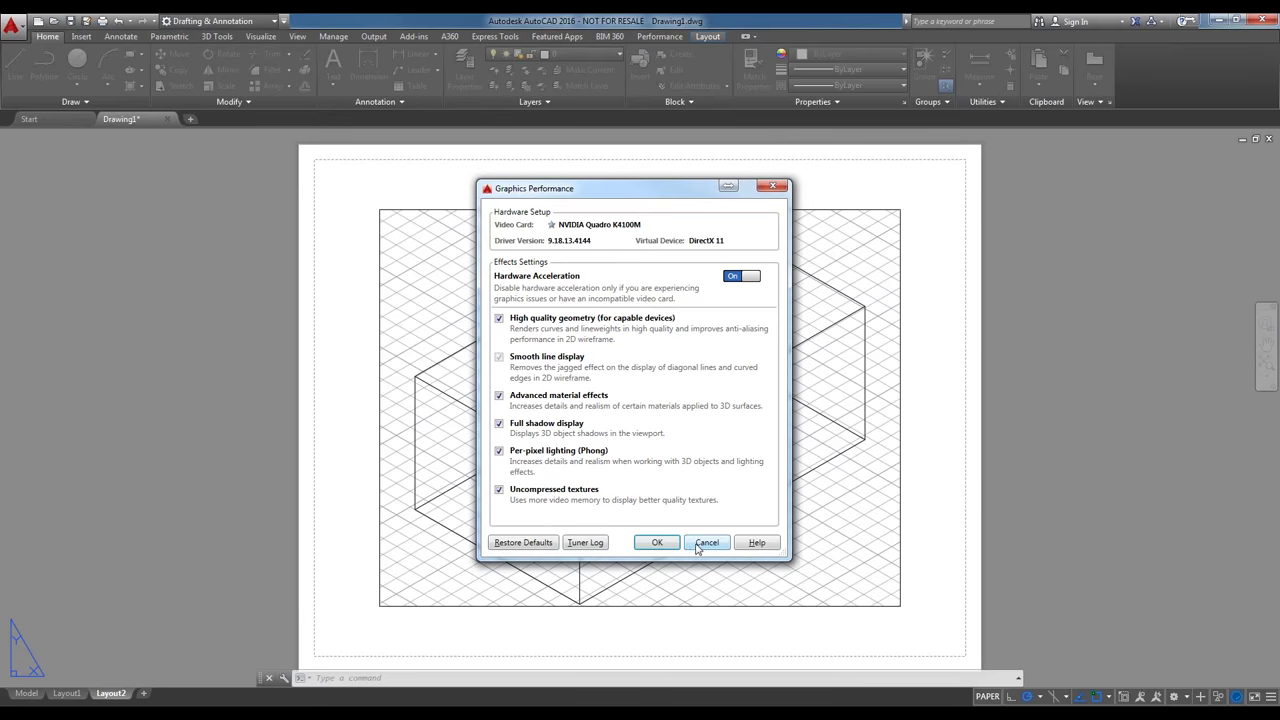
click(657, 549)
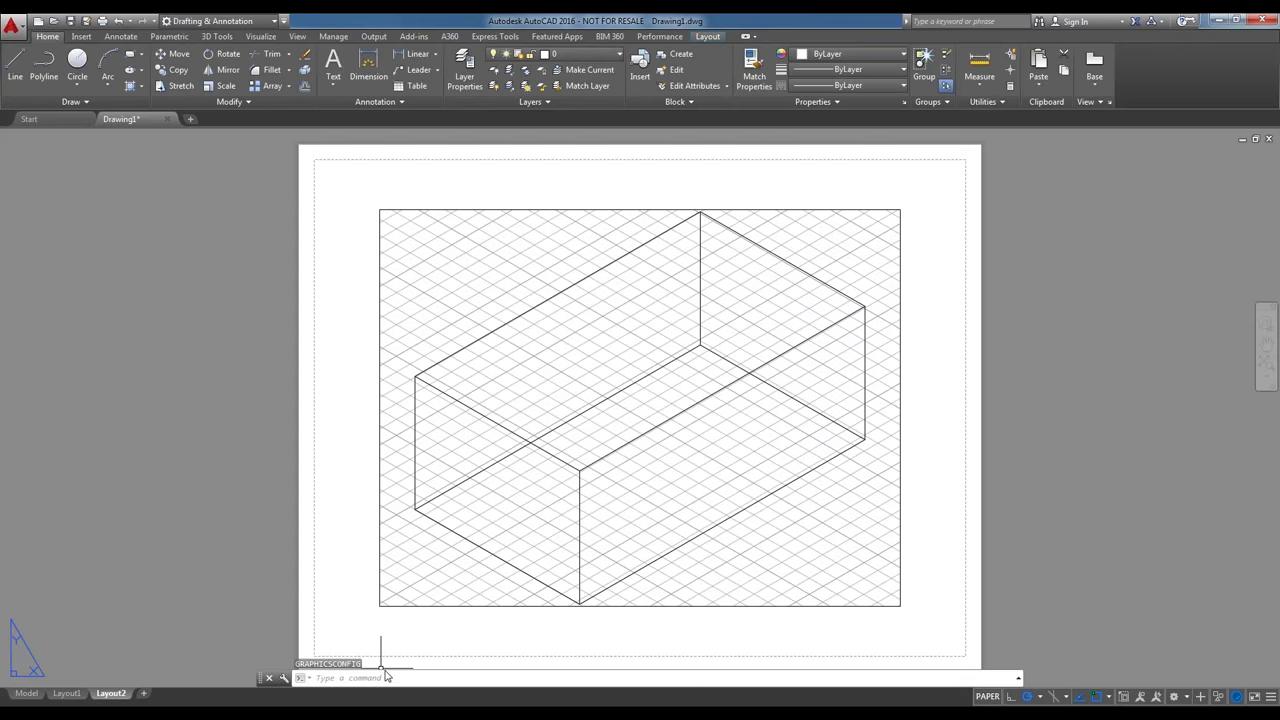
Set the command line's lines of prompt history to 10 and return to model space.
click(284, 679)
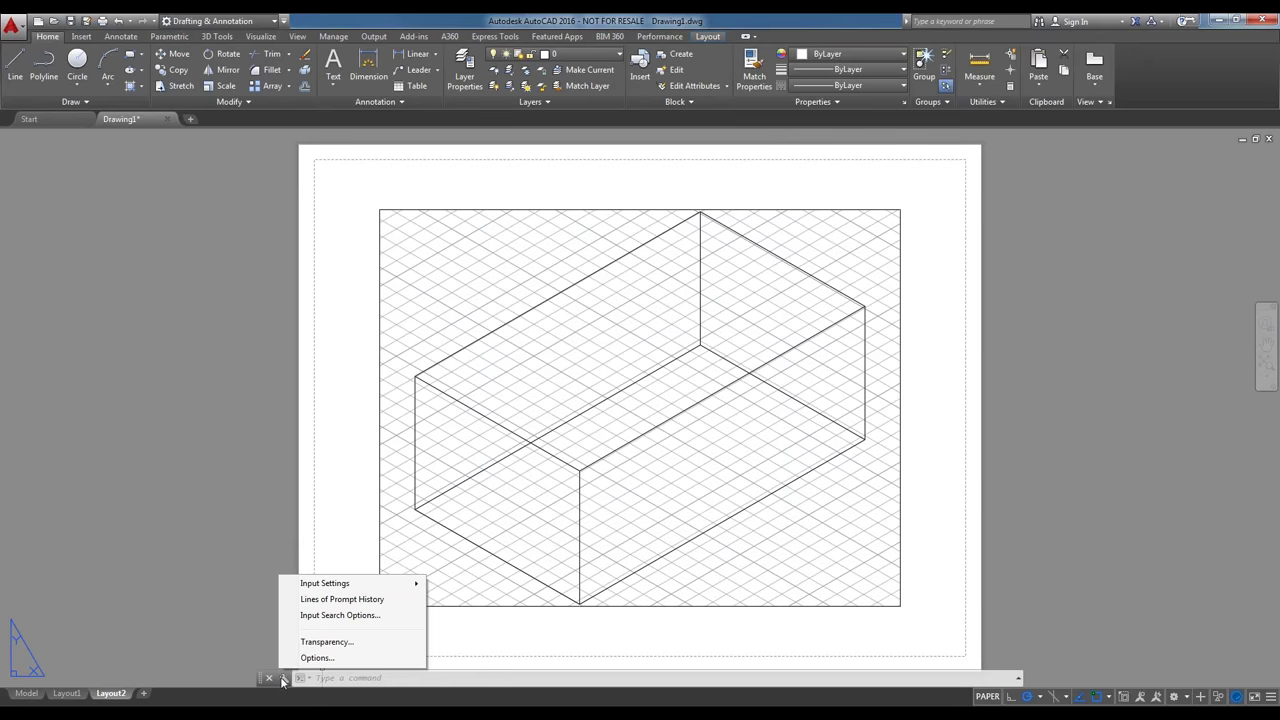
click(355, 602)
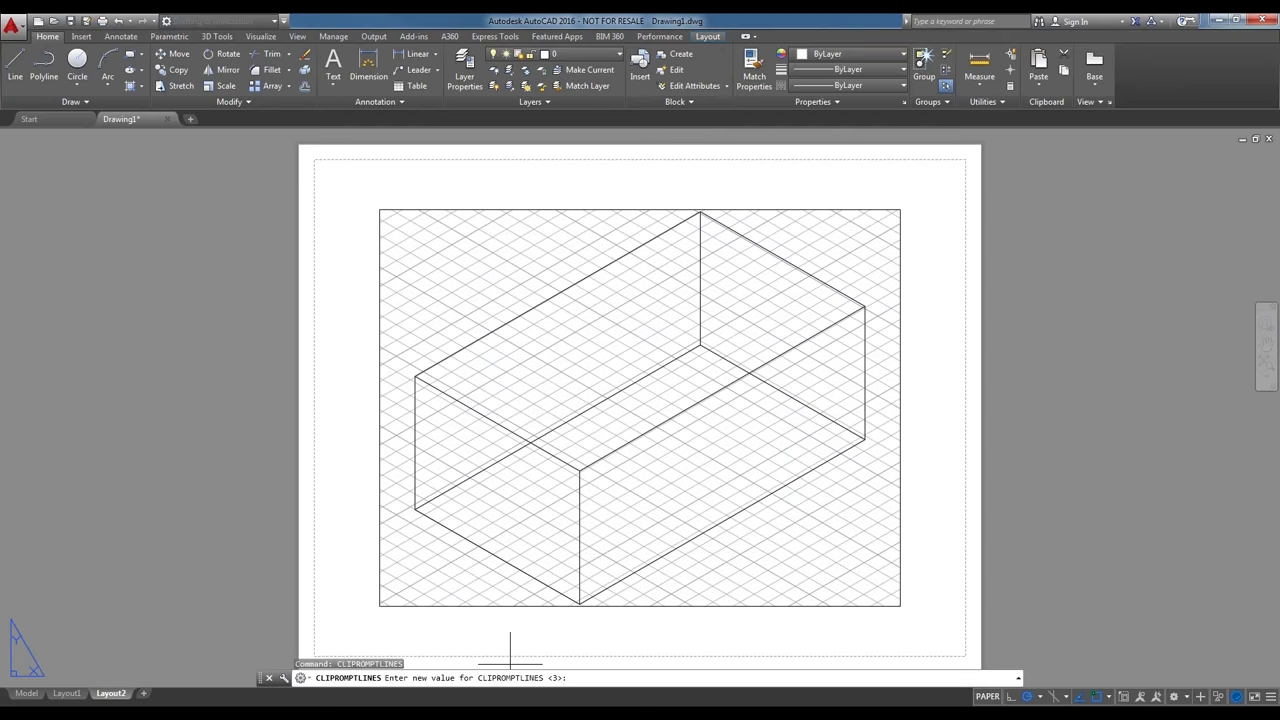
text(10)
key(Return)
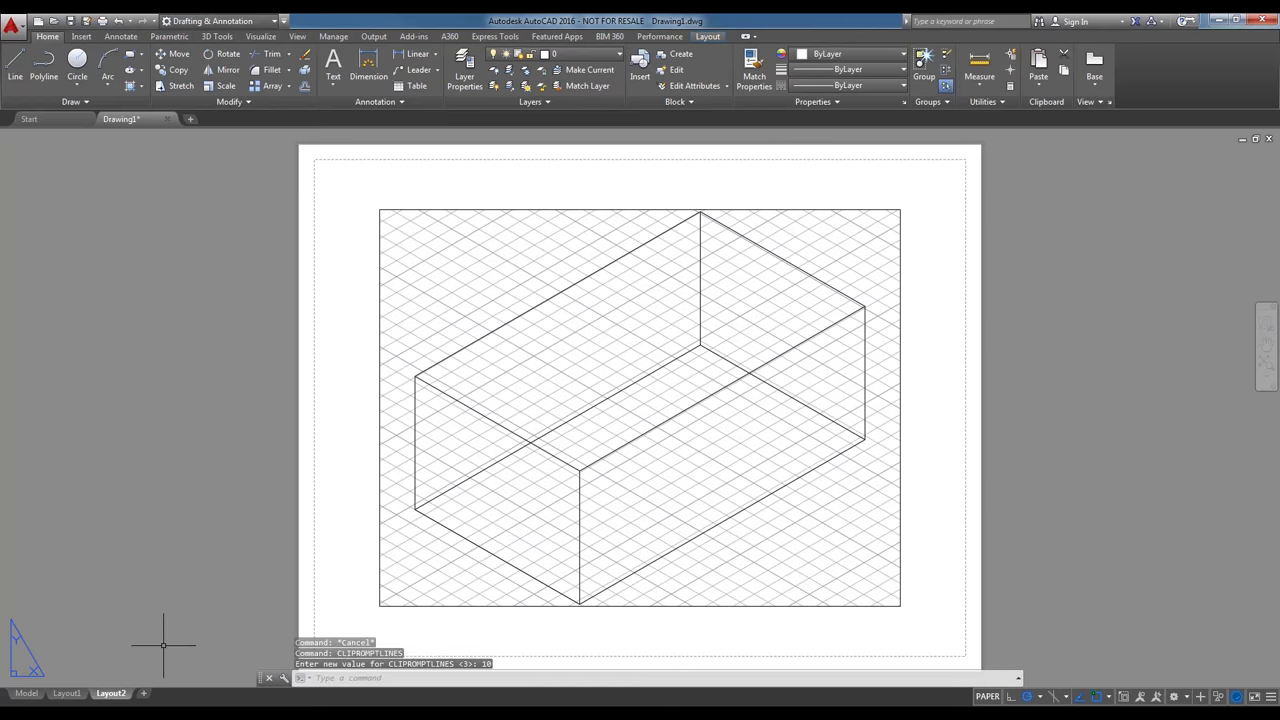
click(26, 693)
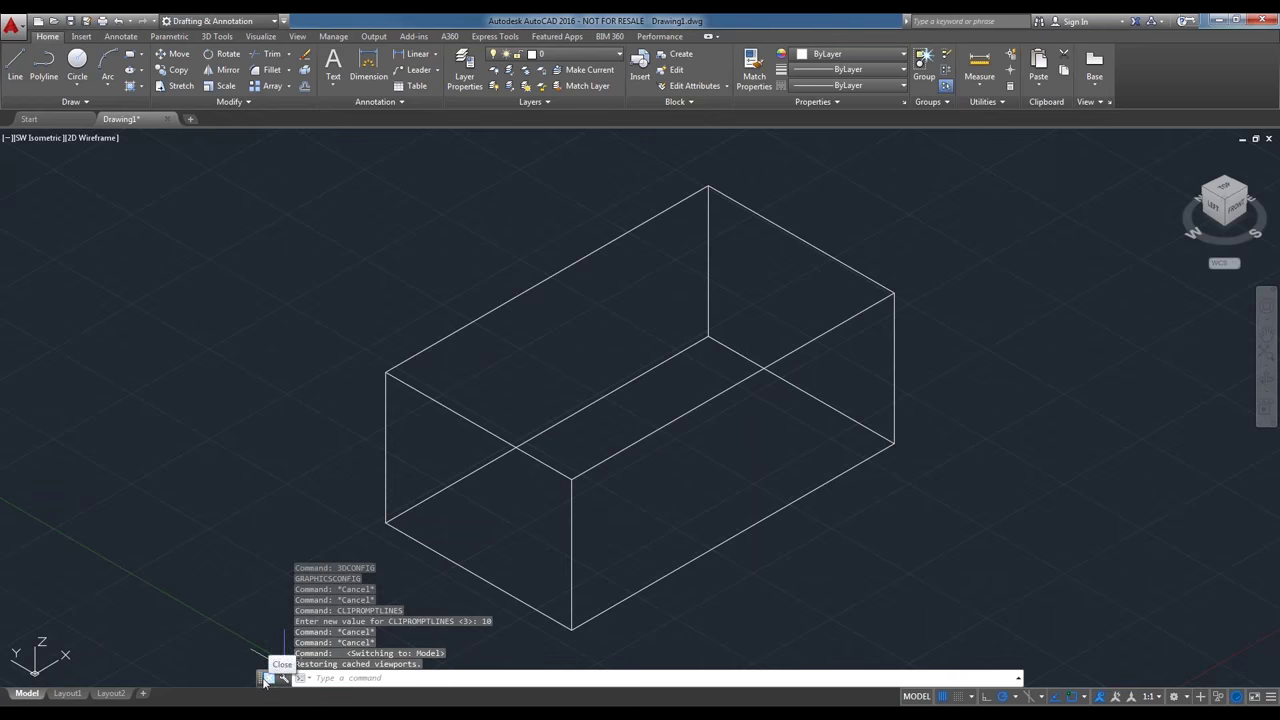
Shift the command line slightly sideways, then expand its command history, read through it and collapse it.
mouse_move(263, 678)
mouse_down()
mouse_move(256, 629)
mouse_move(203, 608)
mouse_move(255, 676)
mouse_up()
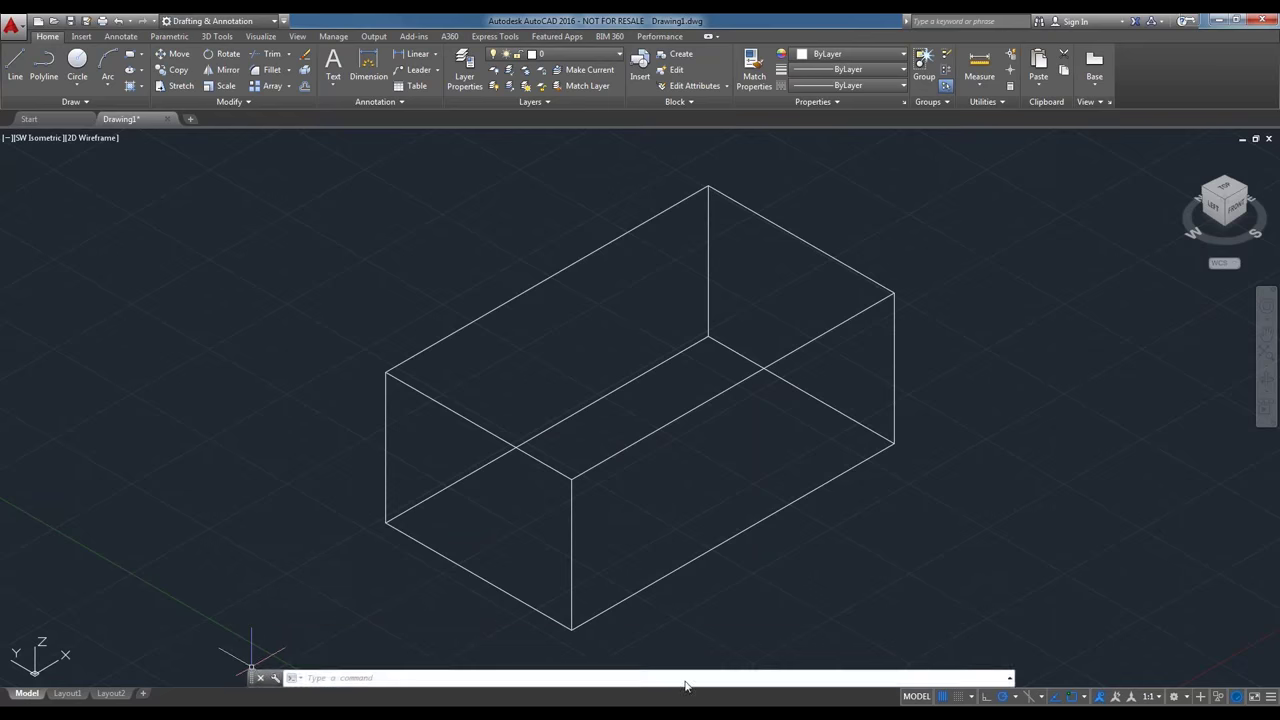
click(1009, 678)
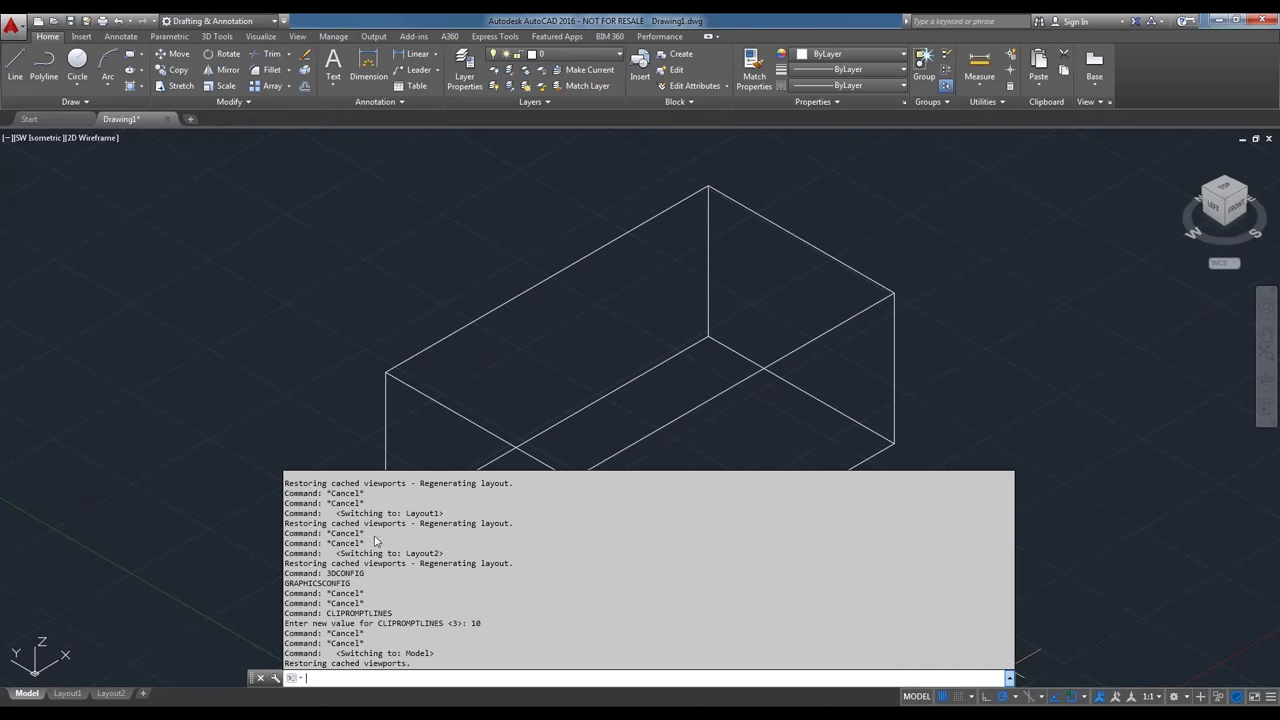
click(1010, 678)
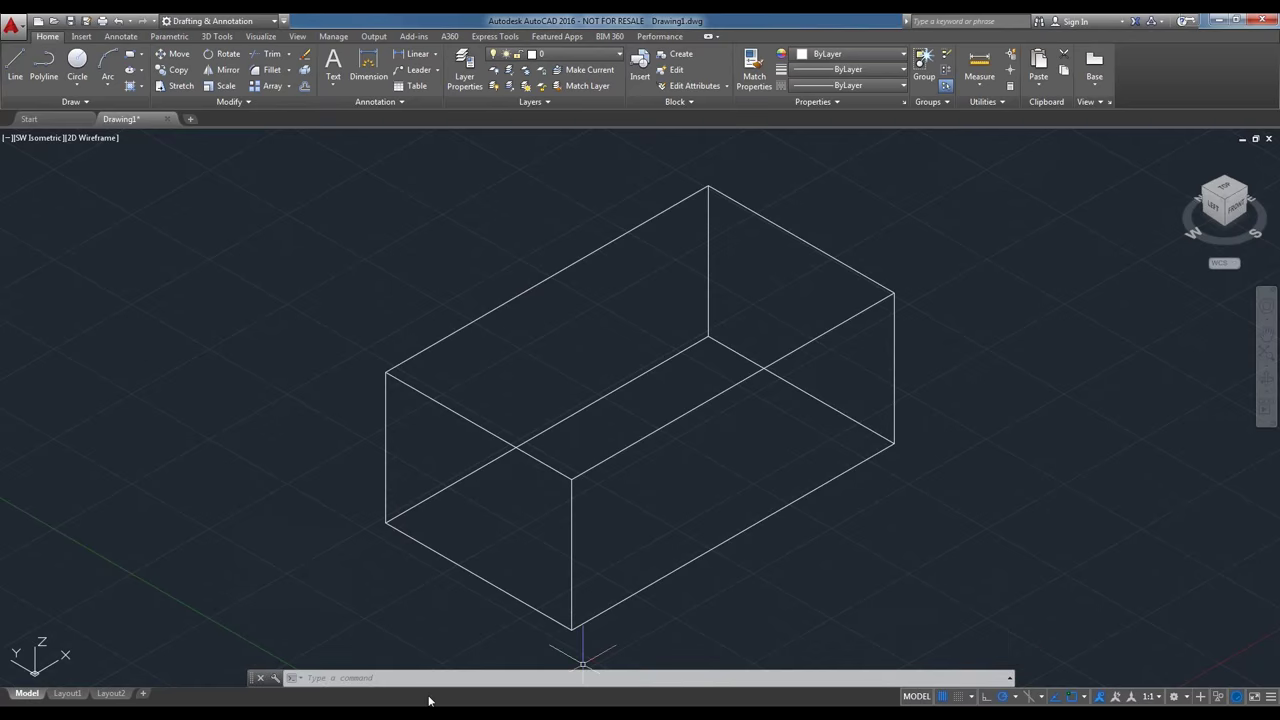
View the model once more on the Layout1 sheet and return to model space.
mouse_move(73, 697)
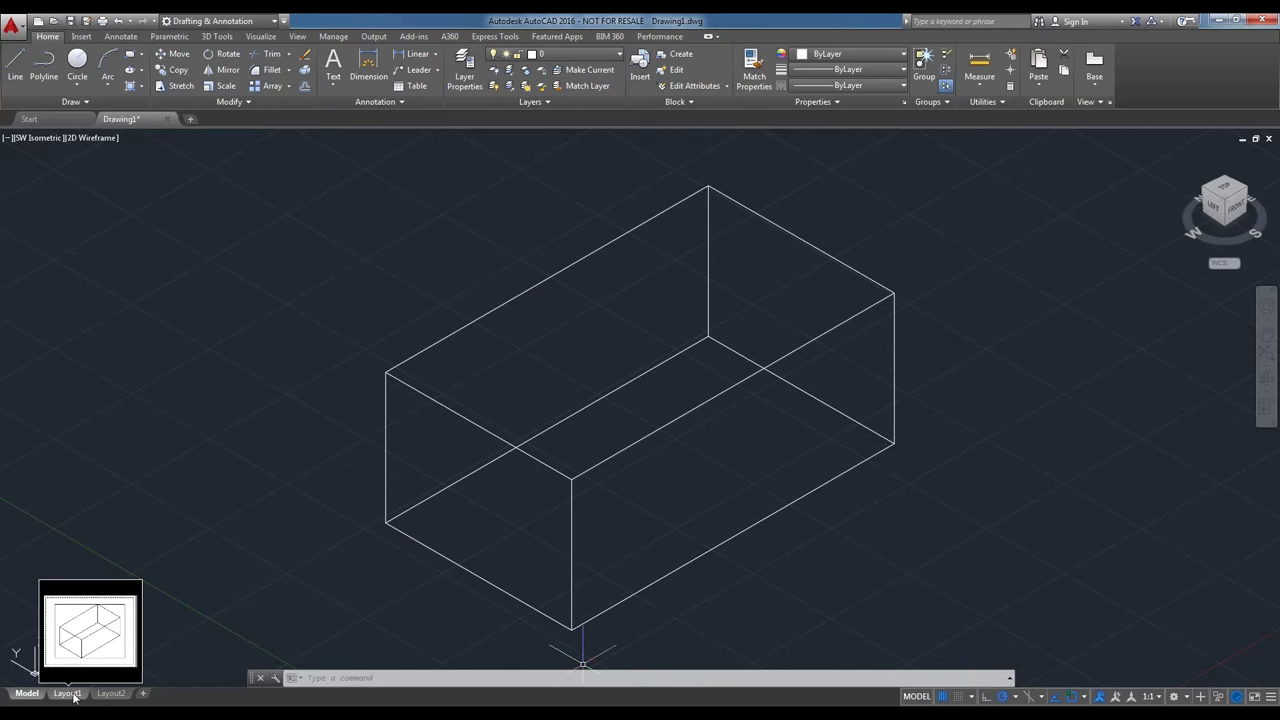
click(70, 694)
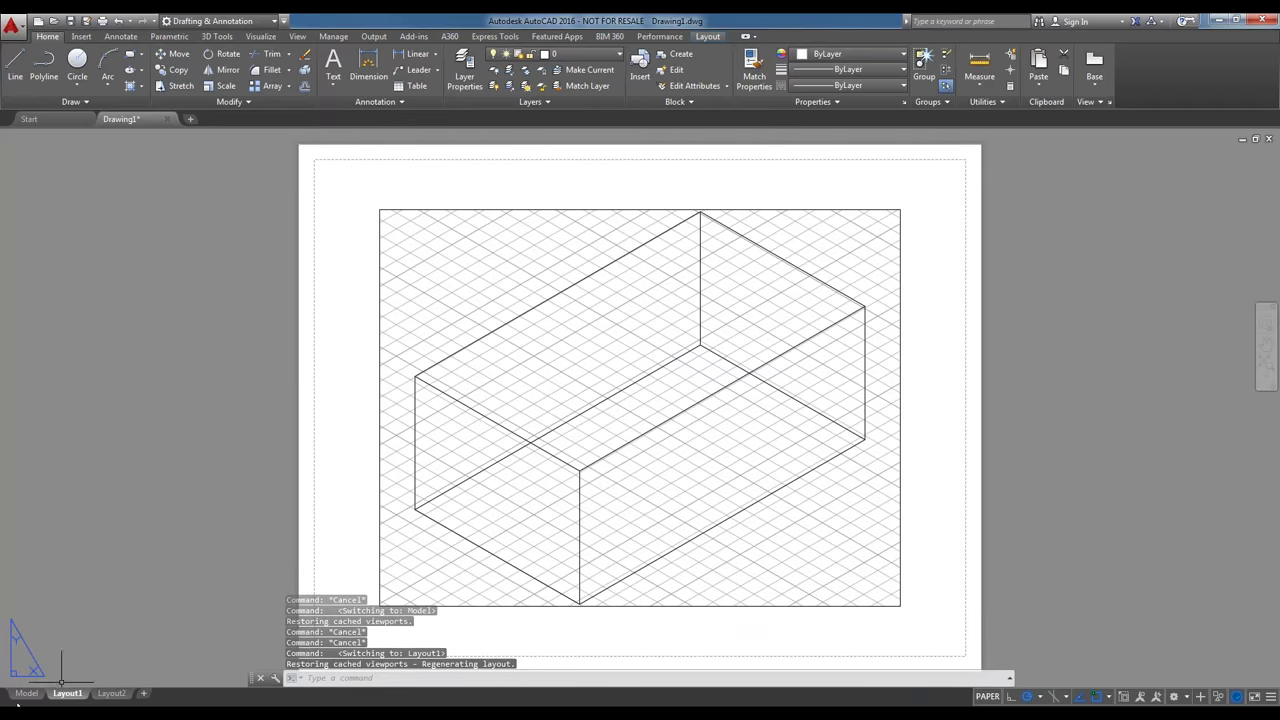
click(31, 694)
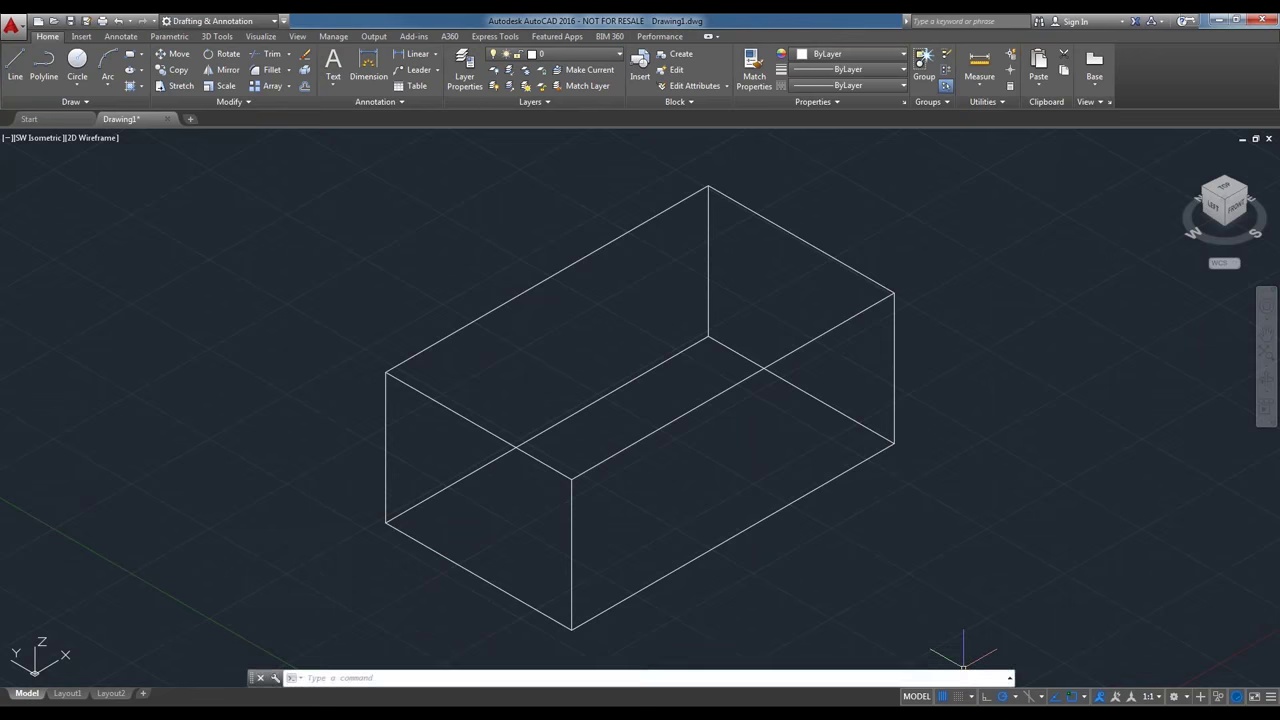
Turn the drawing grid off and on again, and switch snap mode on.
click(941, 697)
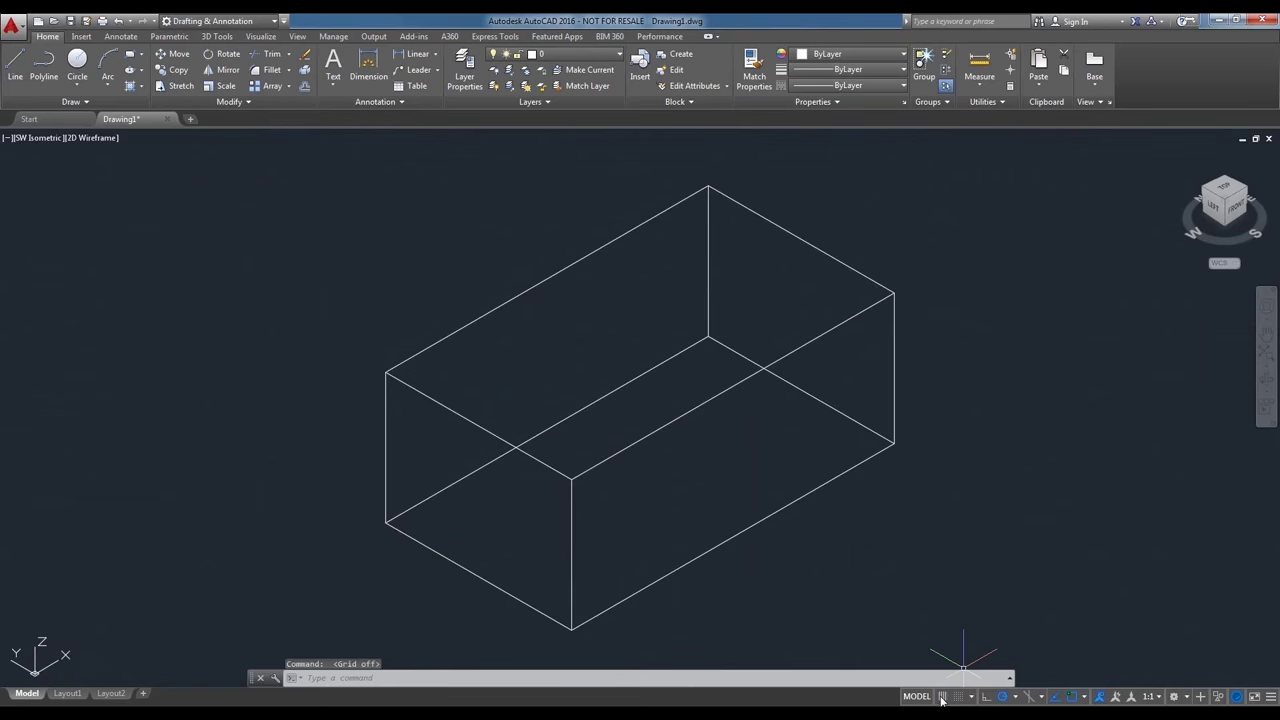
click(941, 697)
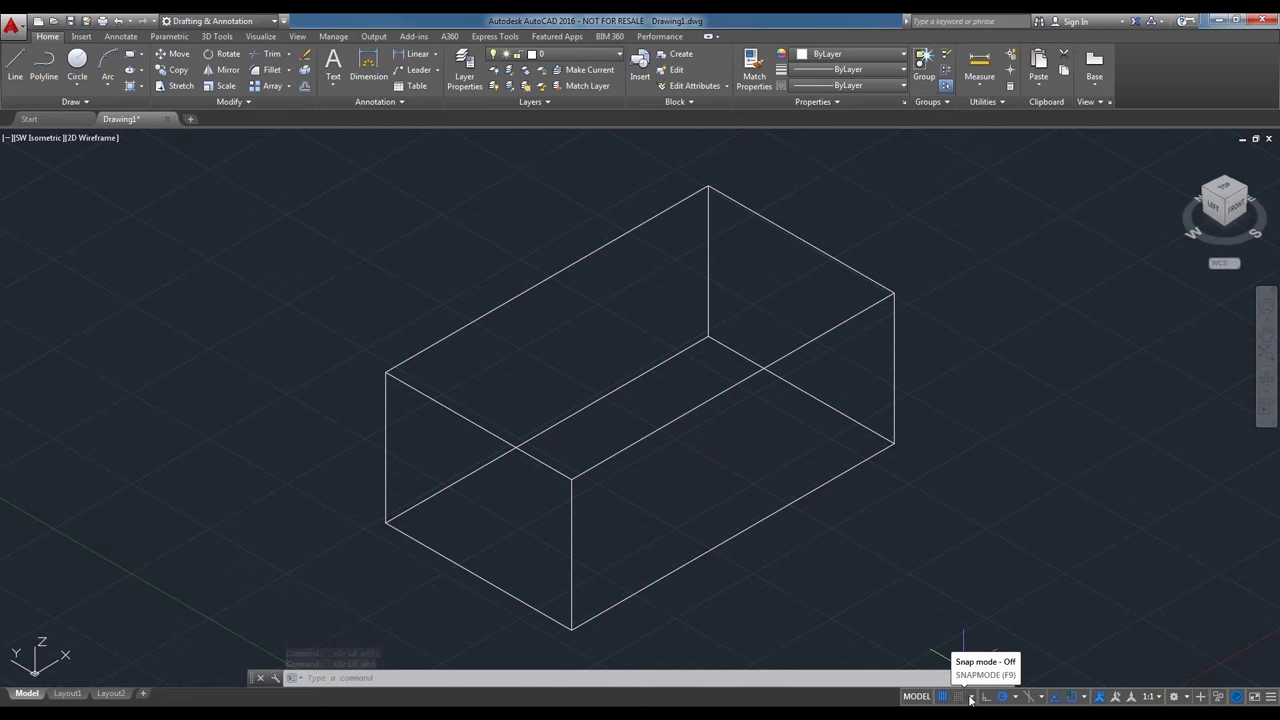
click(970, 699)
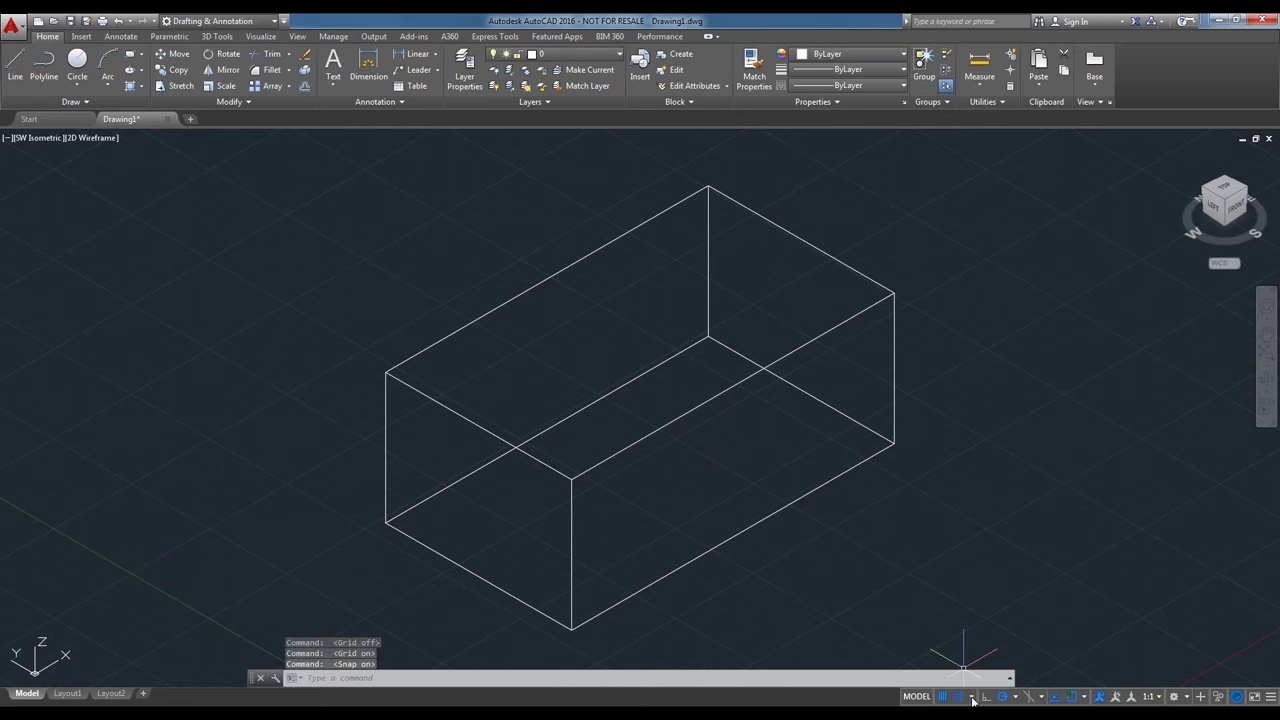
Look over the Snap and Grid, Object Snap and 3D Object Snap options in Drafting Settings, and cancel without changes.
click(971, 698)
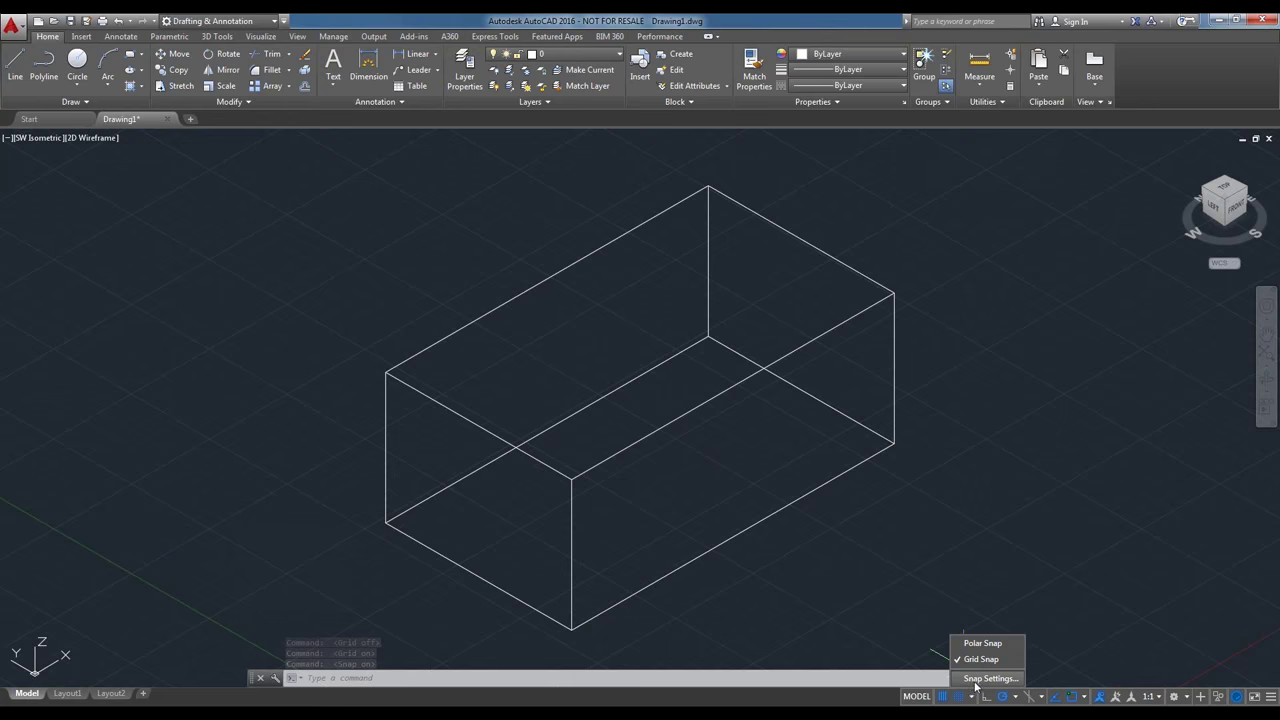
click(976, 681)
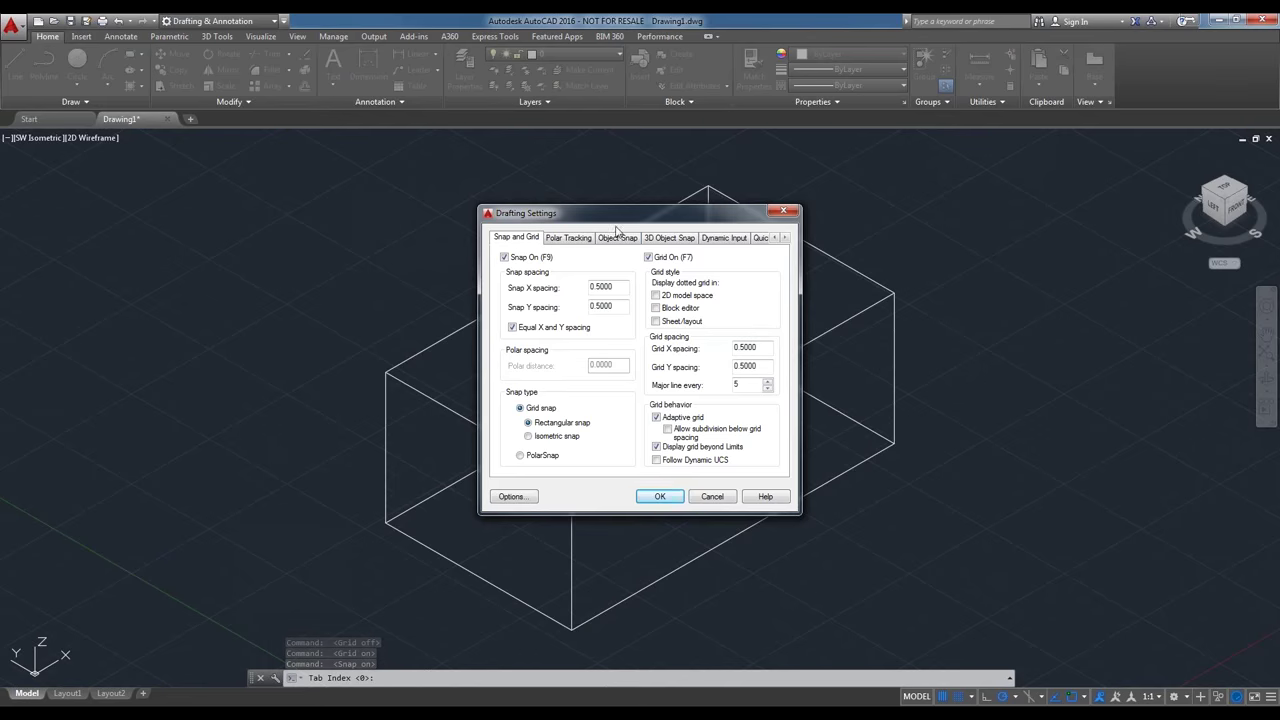
click(617, 239)
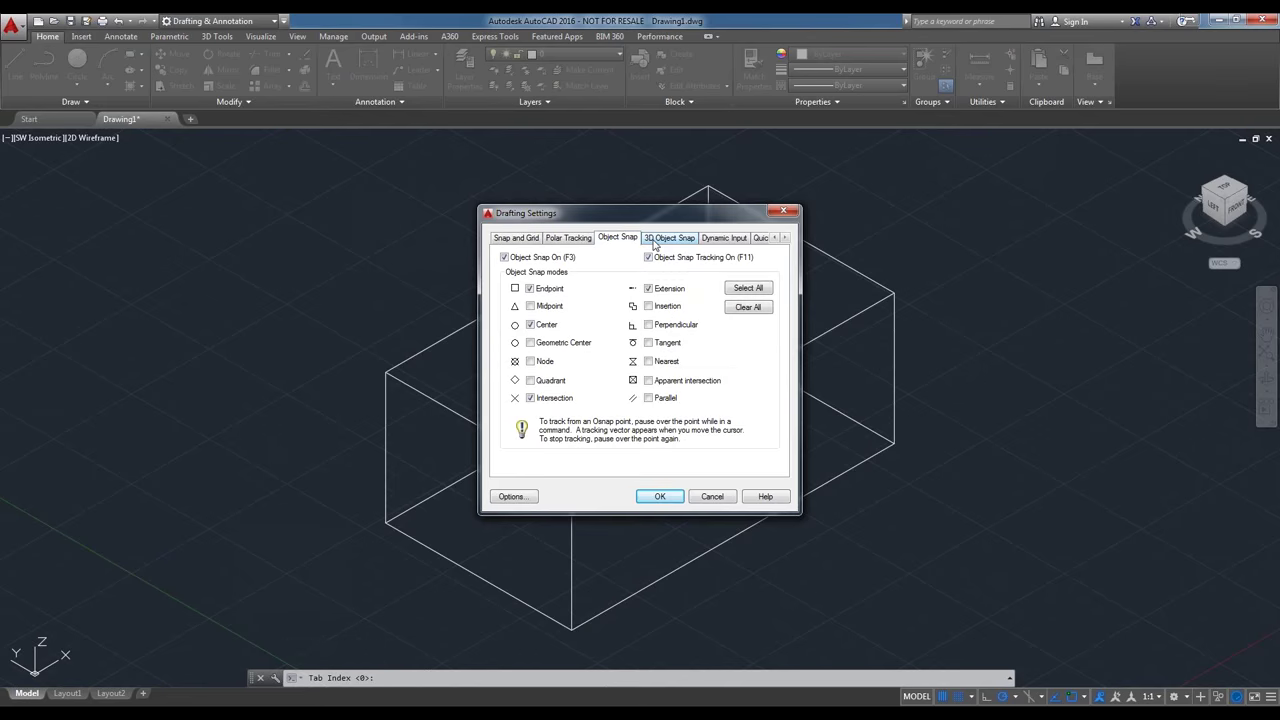
click(660, 239)
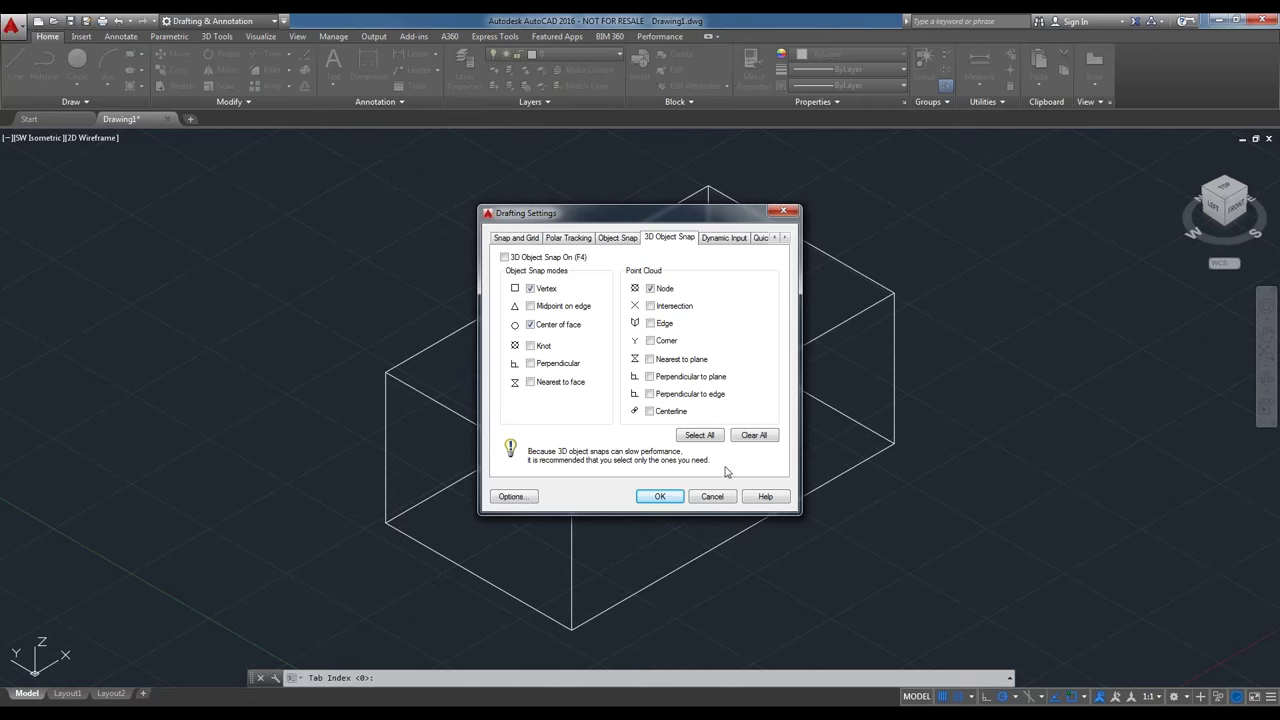
click(712, 497)
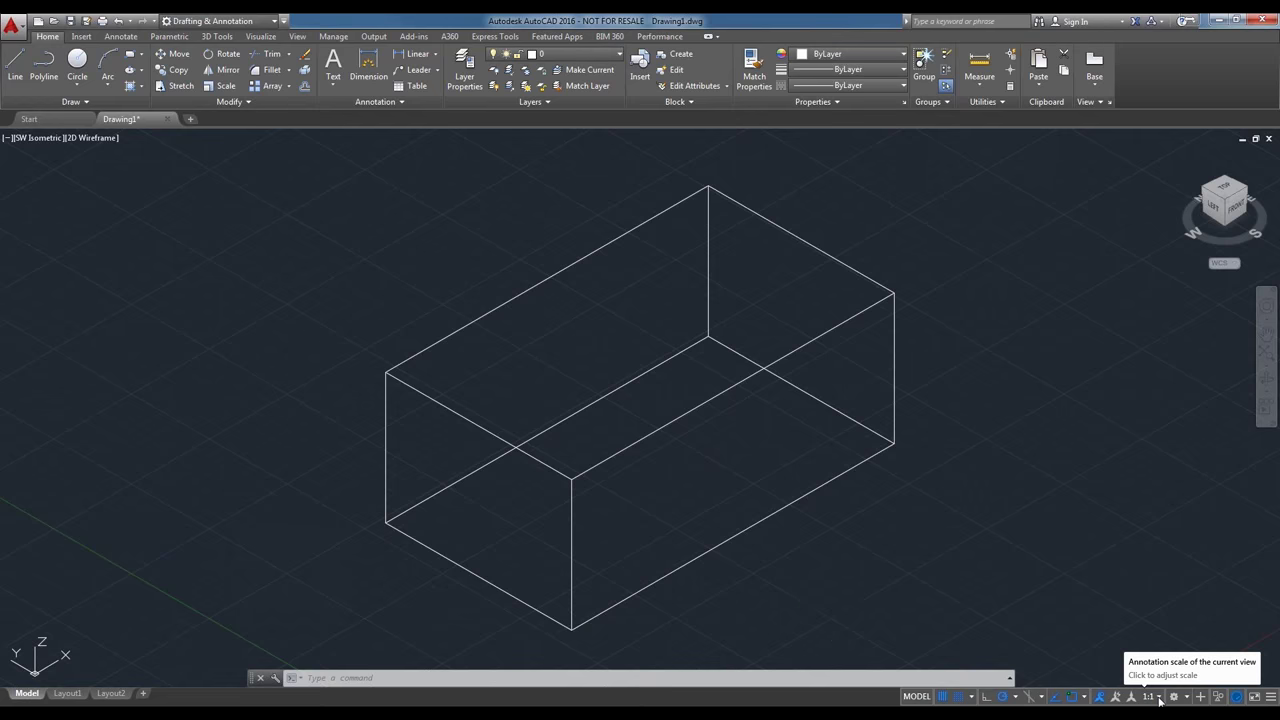
Look over the available annotation scales and the workspace switching options without choosing any.
click(1160, 698)
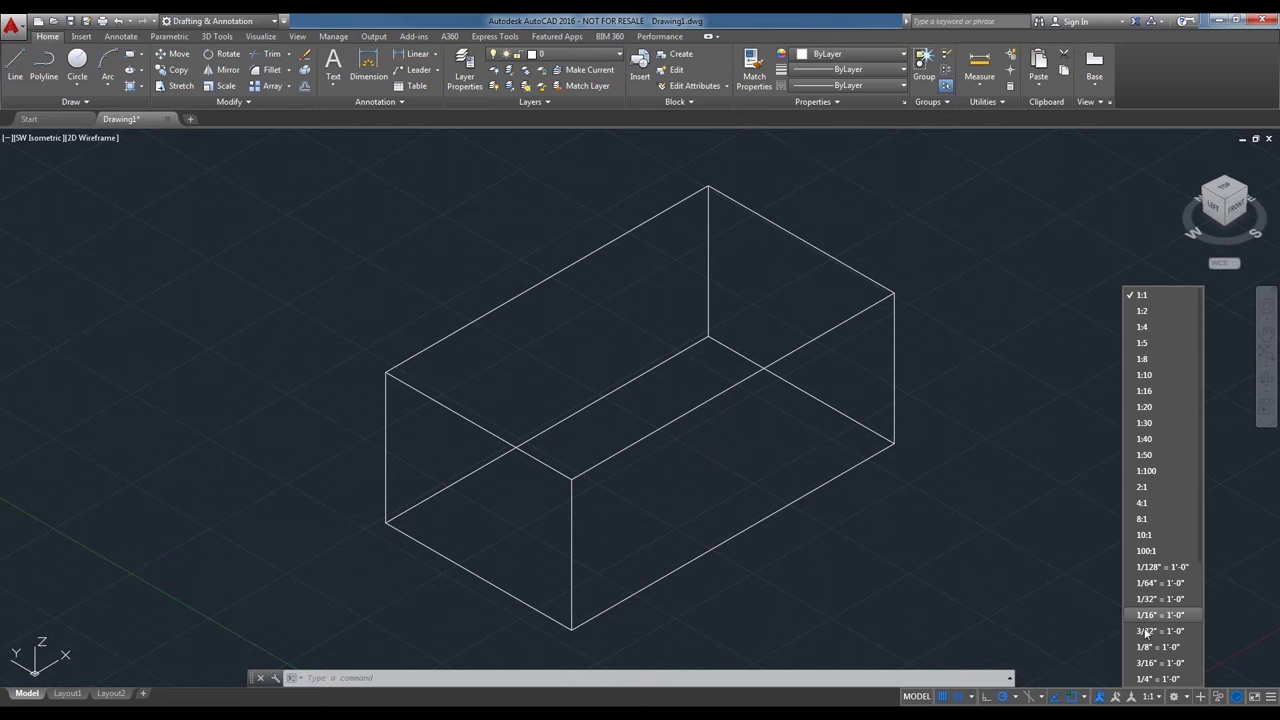
click(1161, 700)
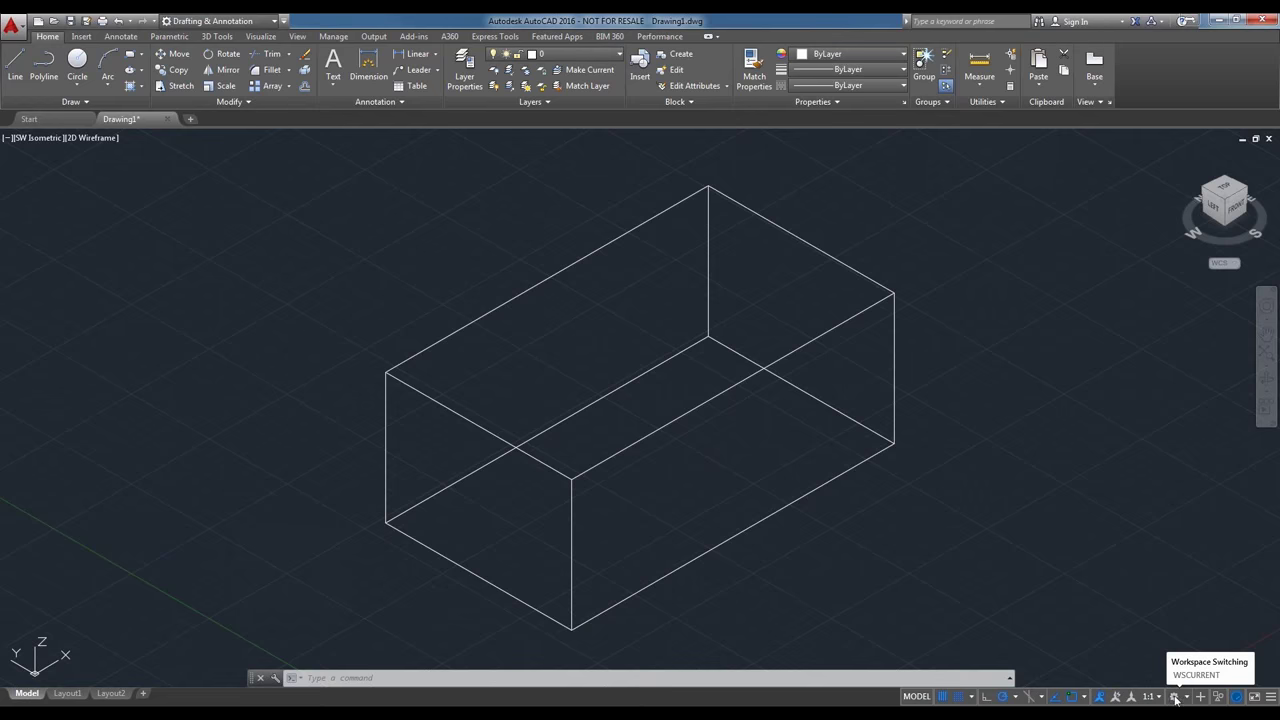
click(1183, 700)
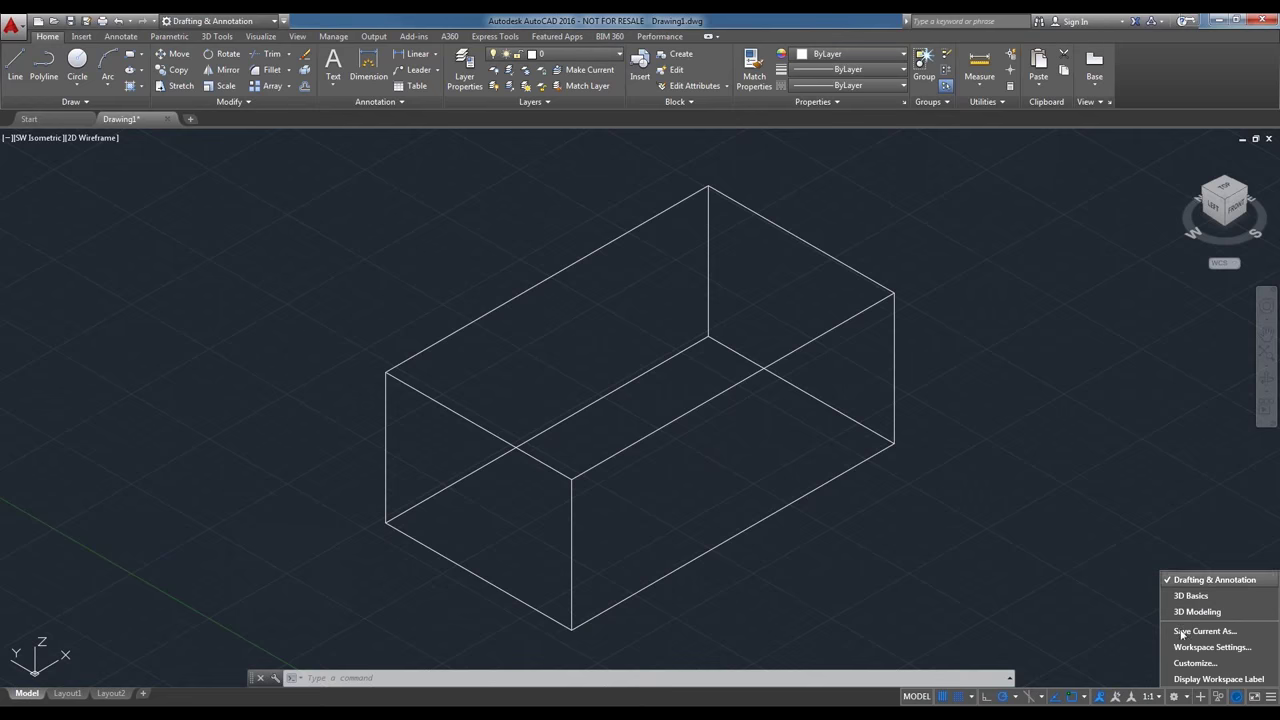
click(1188, 699)
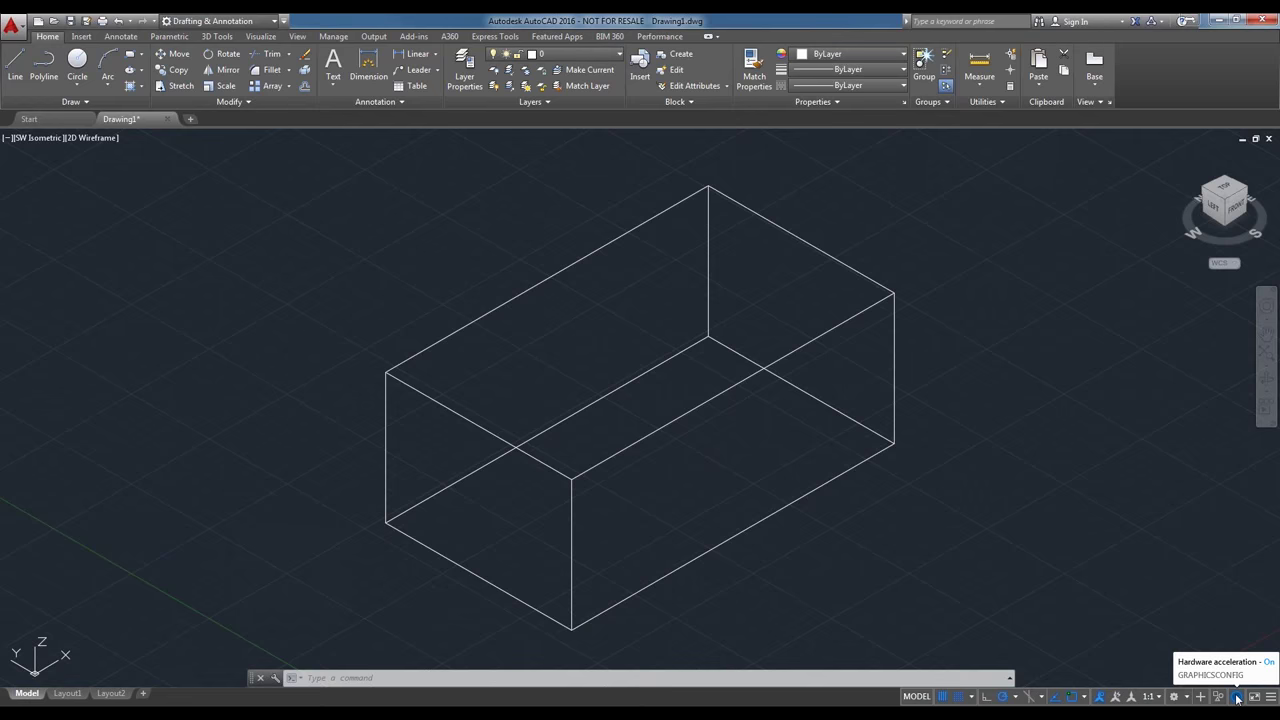
Look over the hardware acceleration and effects options in Graphics Performance, and cancel without changes.
right_click(1237, 697)
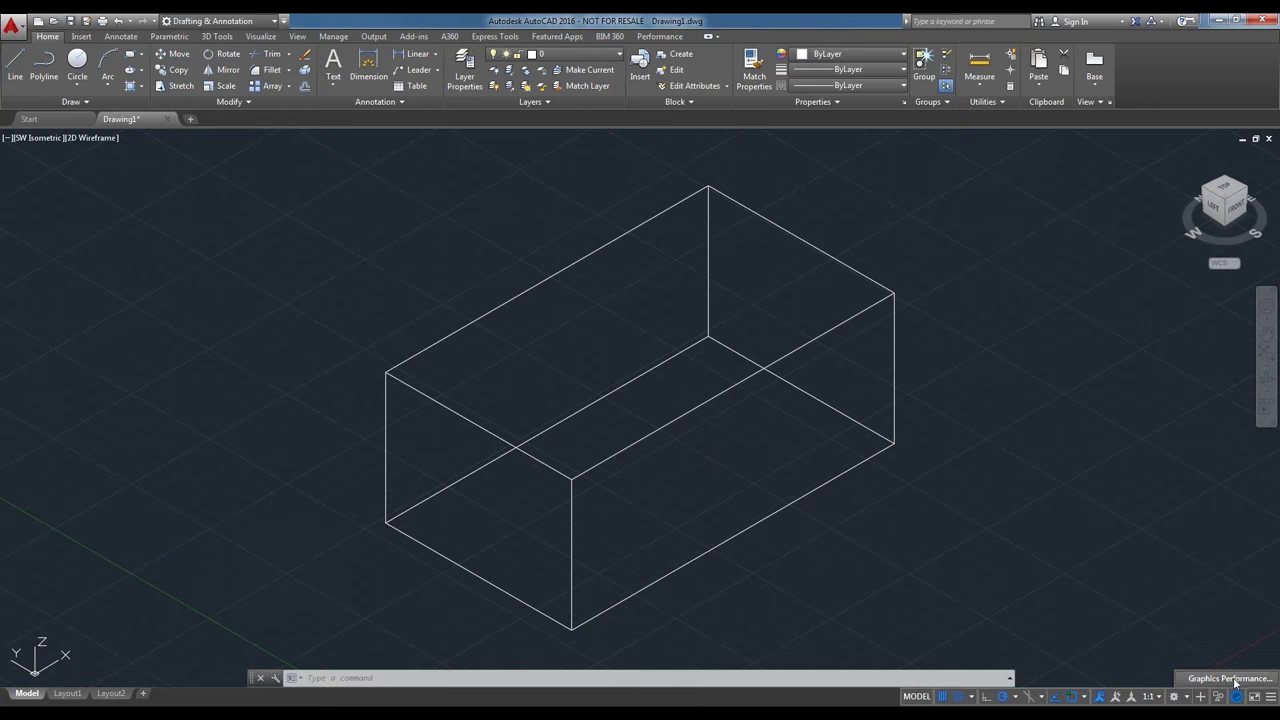
click(1230, 679)
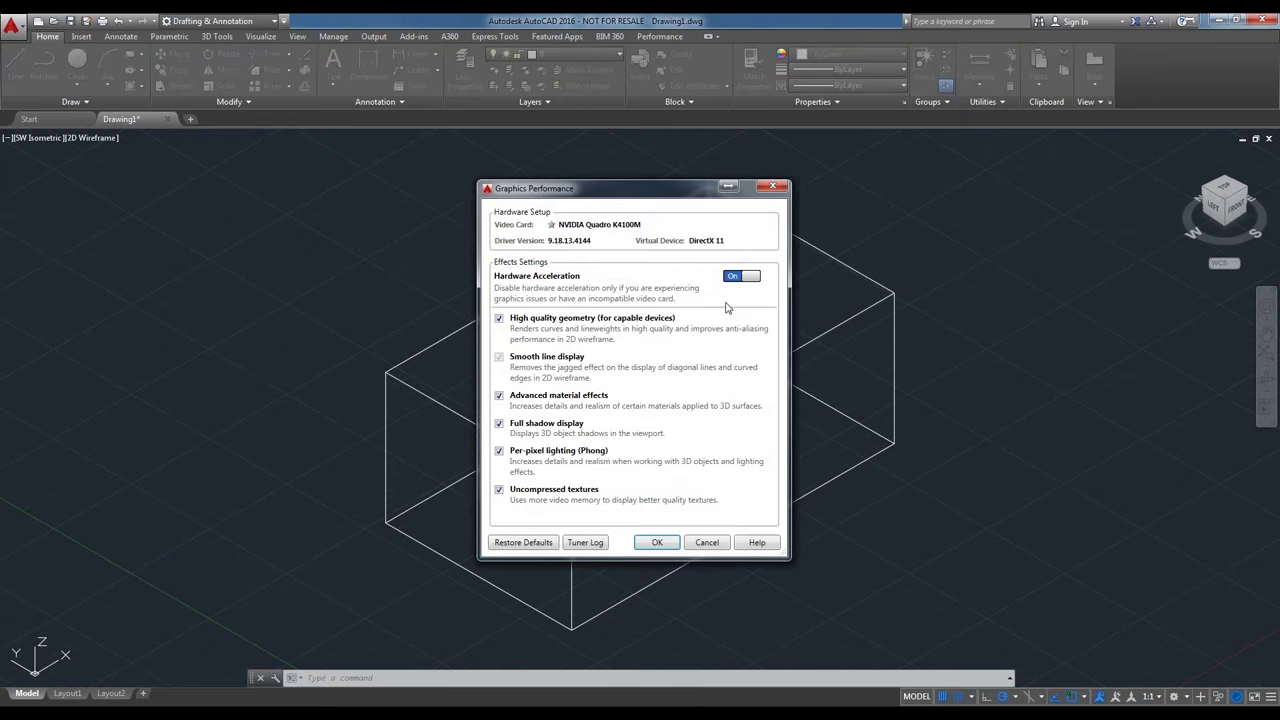
drag(641, 192, 621, 185)
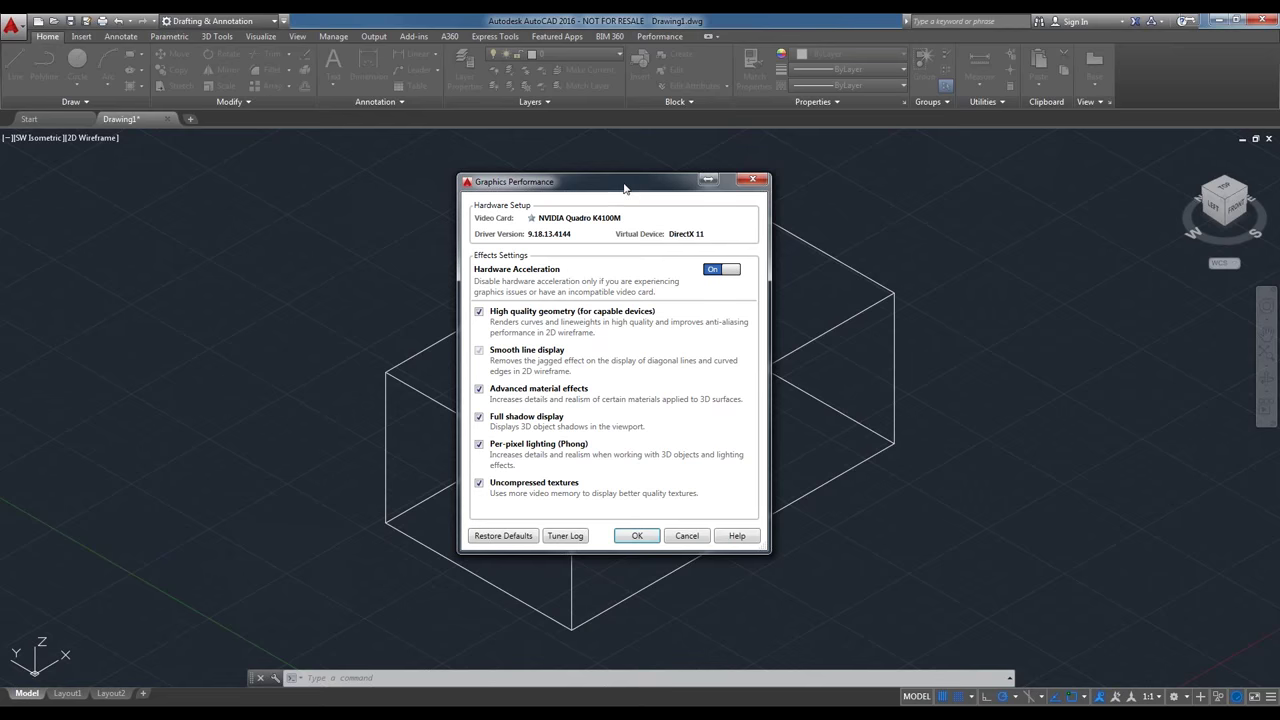
drag(626, 187, 631, 187)
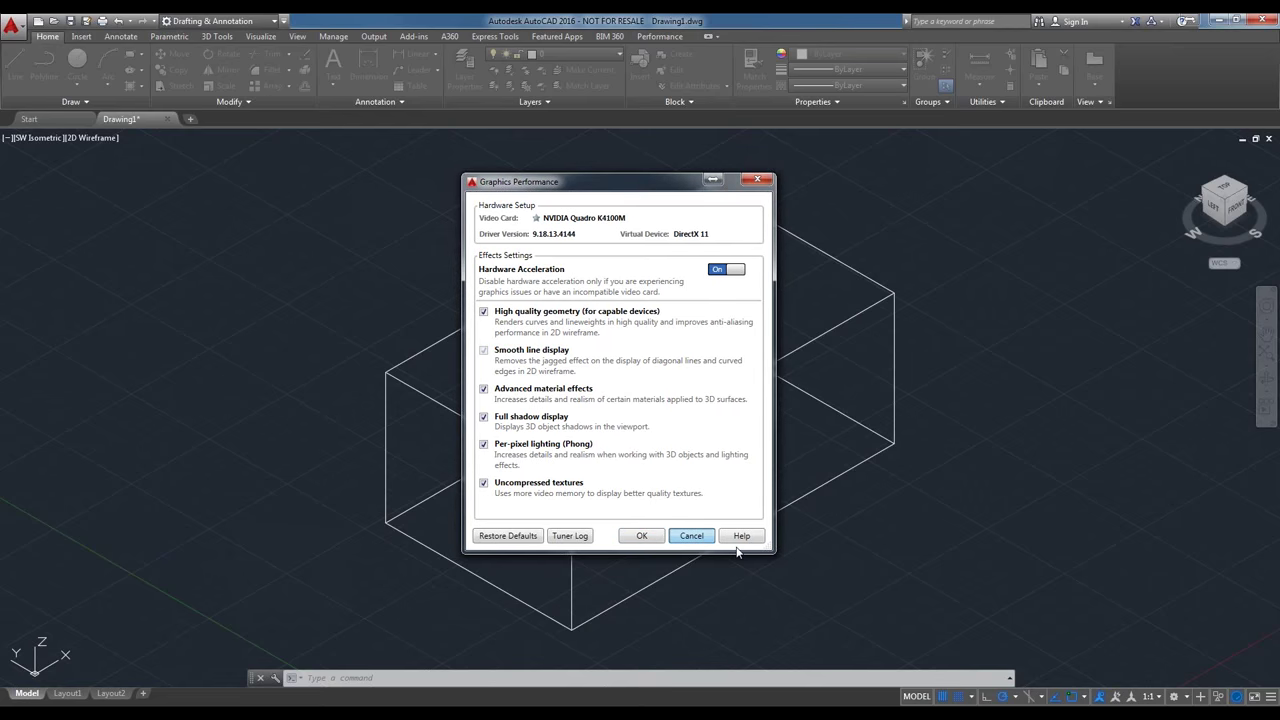
key(Escape)
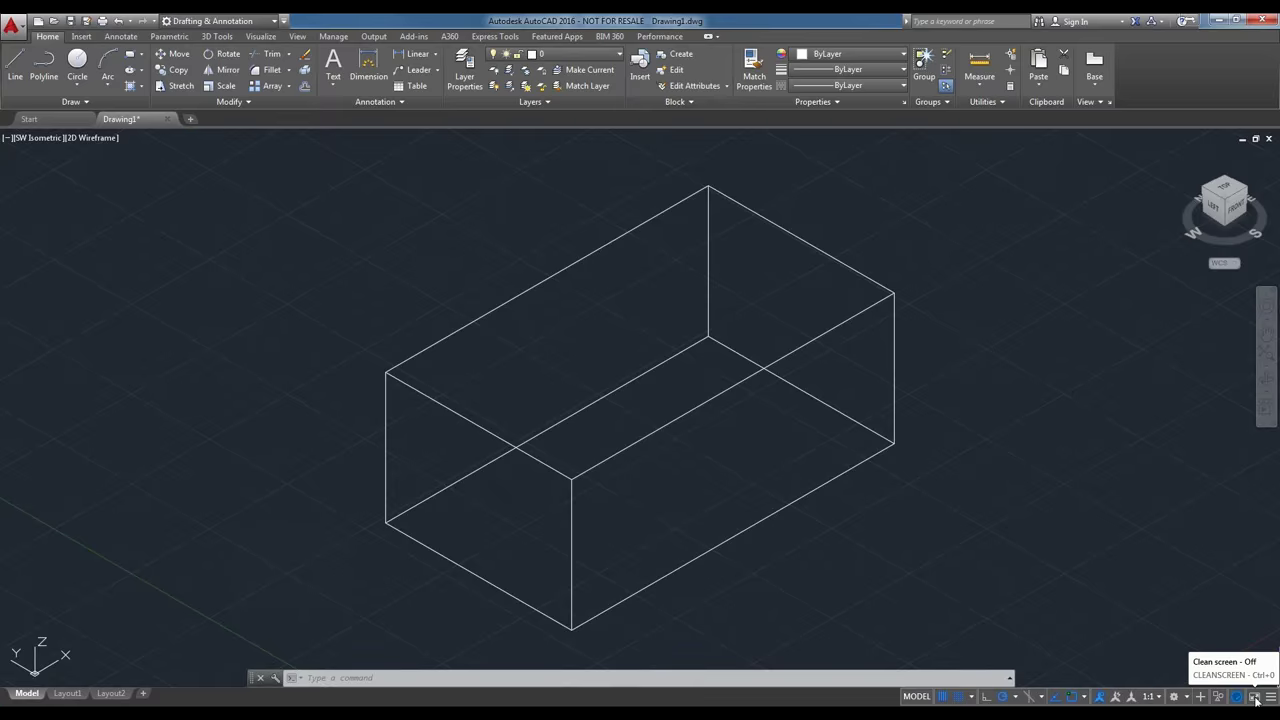
Turn clean screen mode on and off again.
click(1256, 698)
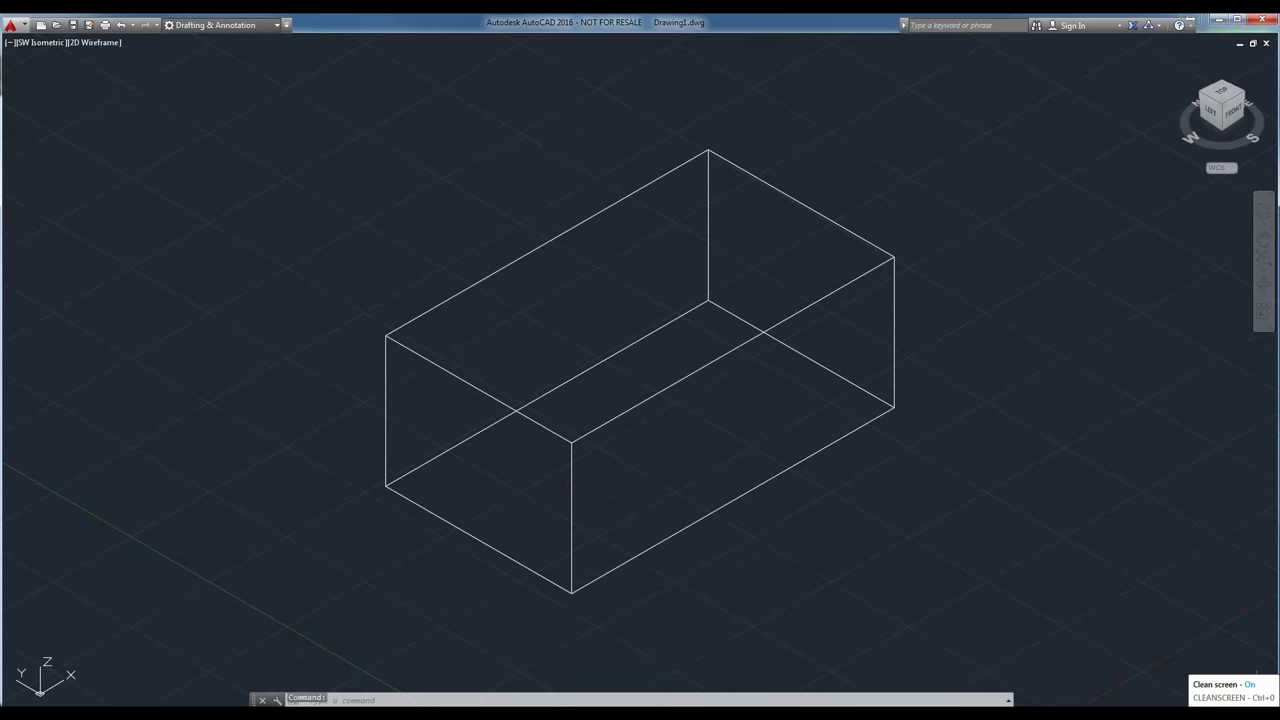
click(1256, 698)
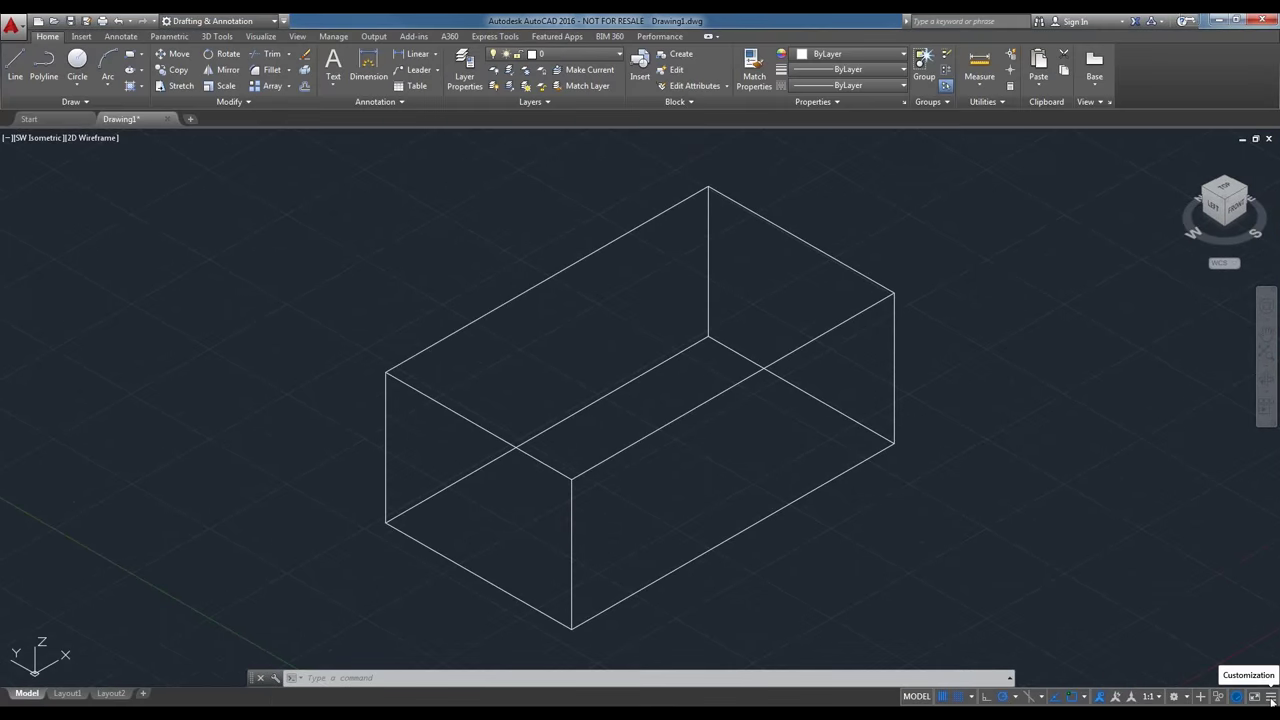
Look over the status bar customization list, adding the 3D Object Snap tool to the status bar and removing it again.
click(1271, 698)
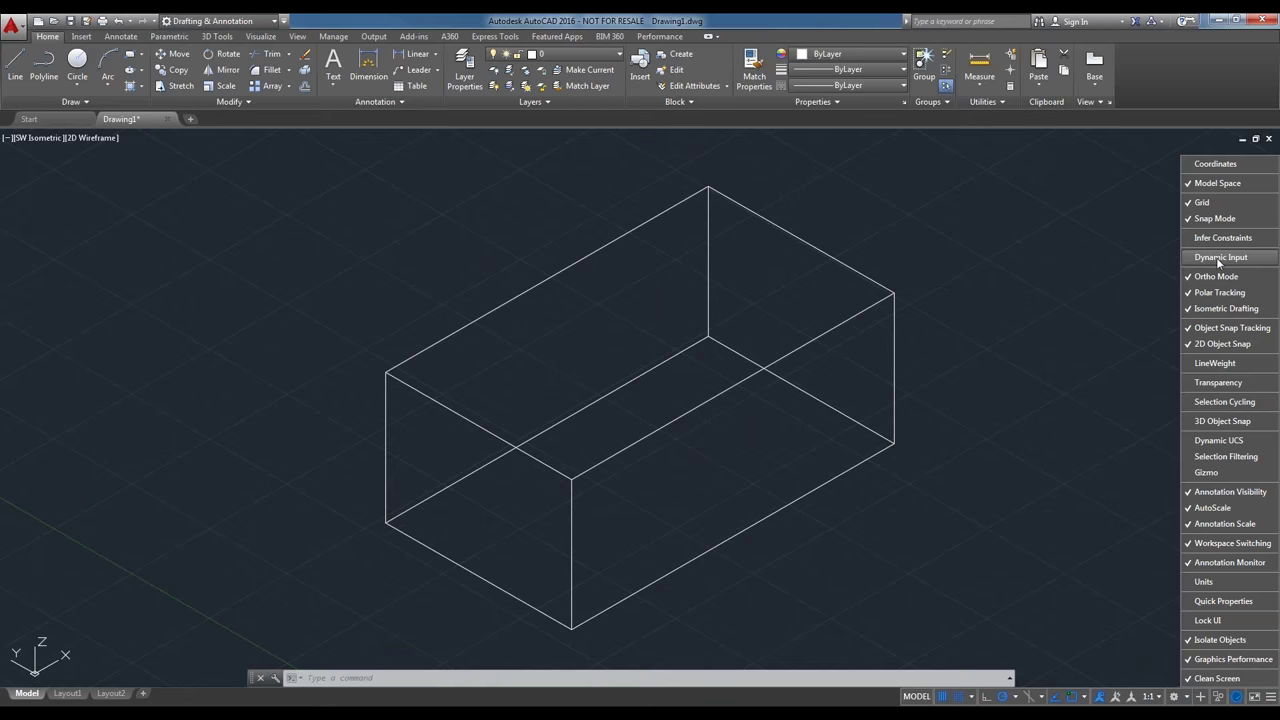
click(1217, 426)
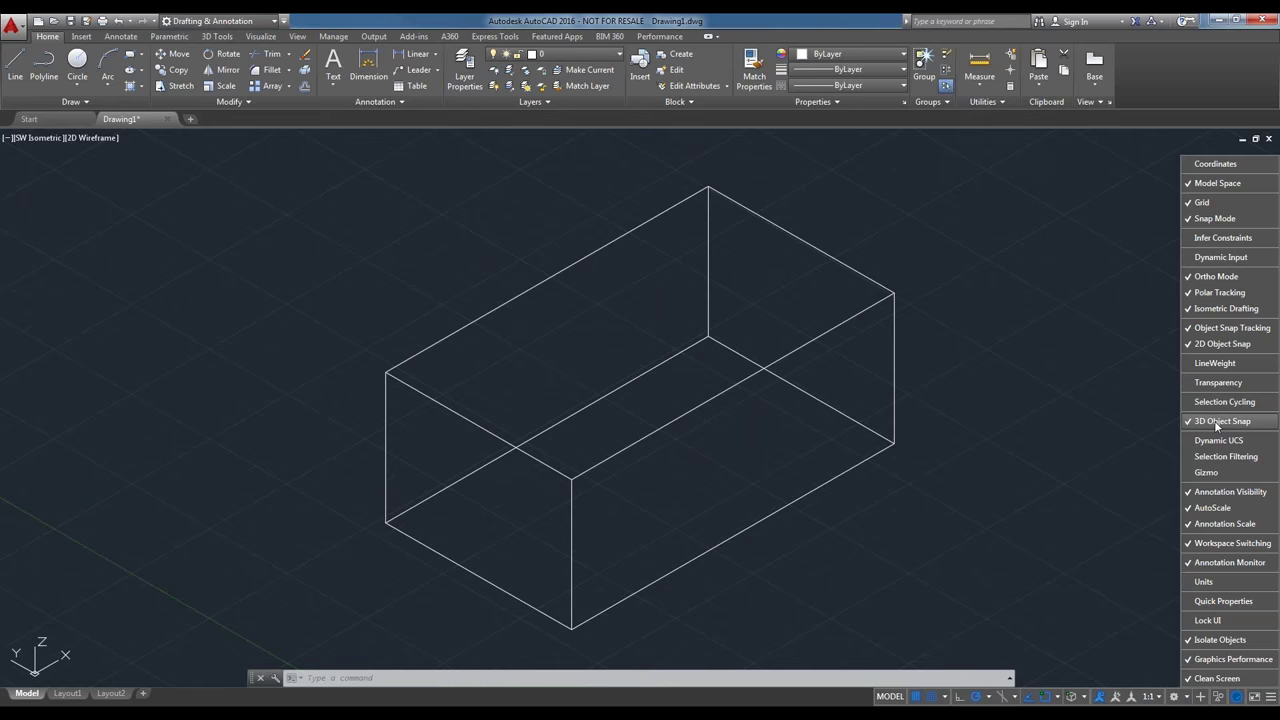
click(1217, 426)
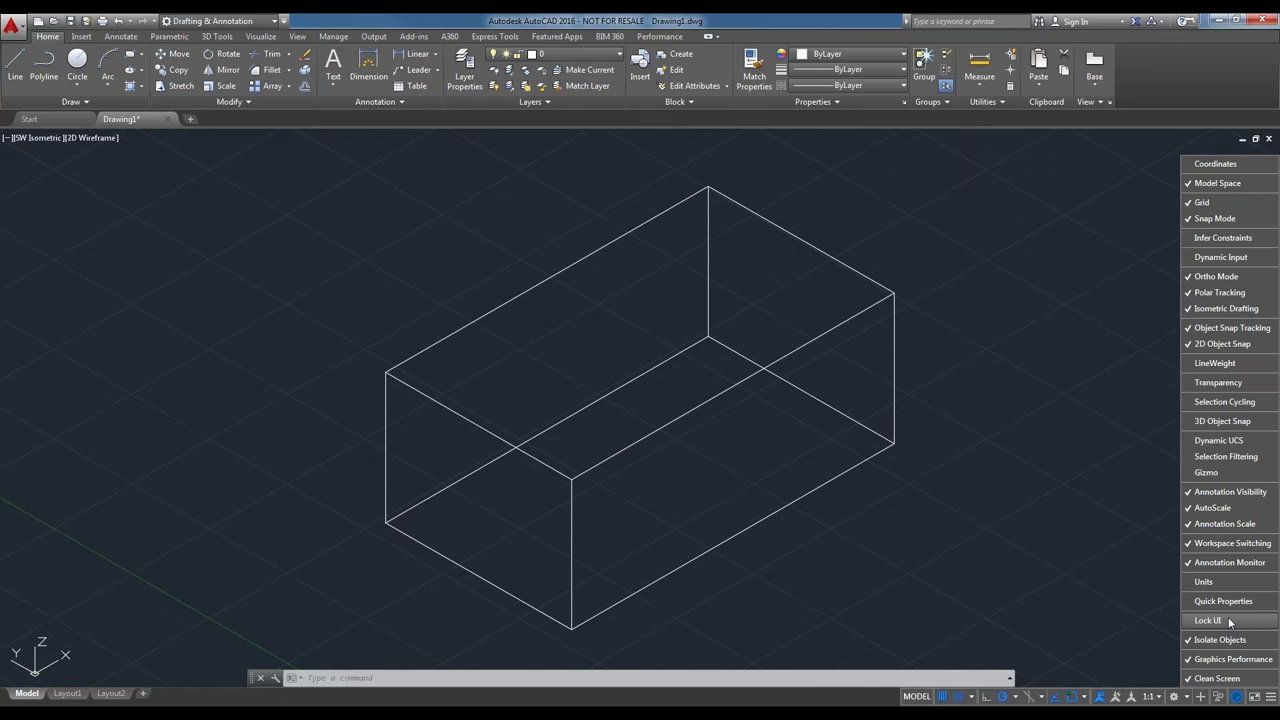
click(1270, 700)
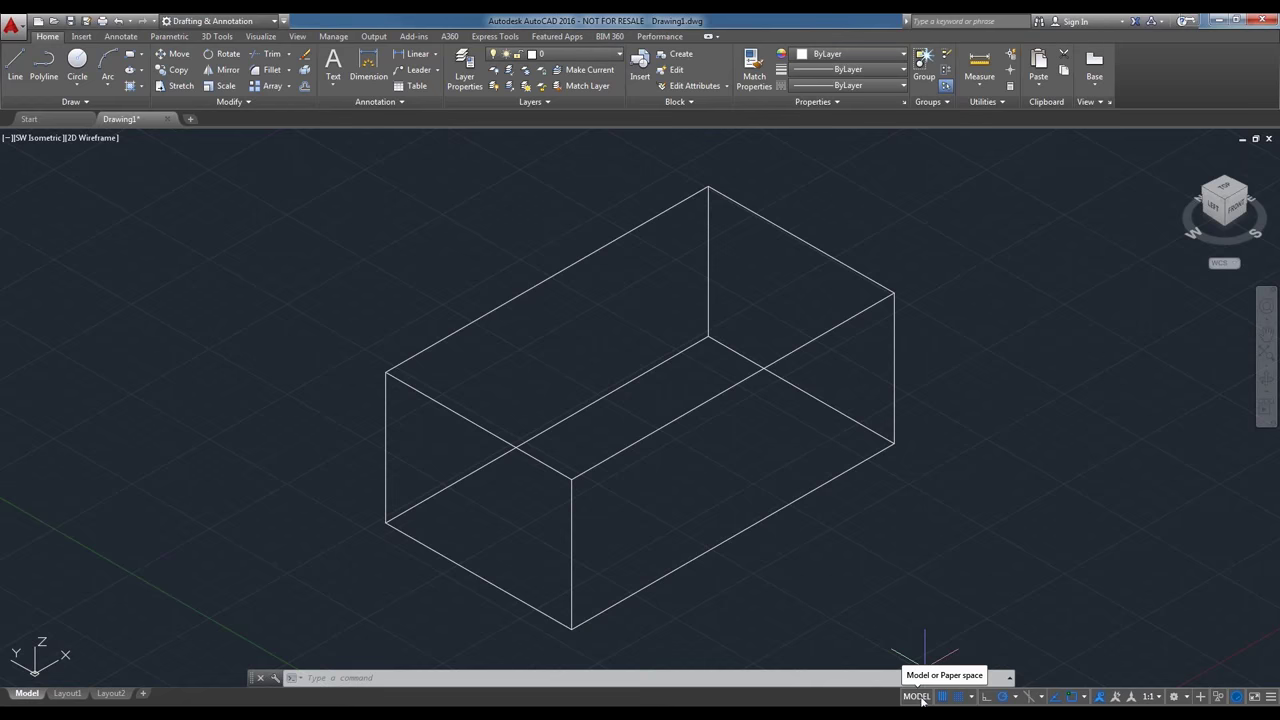
Add the Selection Cycling tool to the status bar and turn selection cycling on.
click(1053, 697)
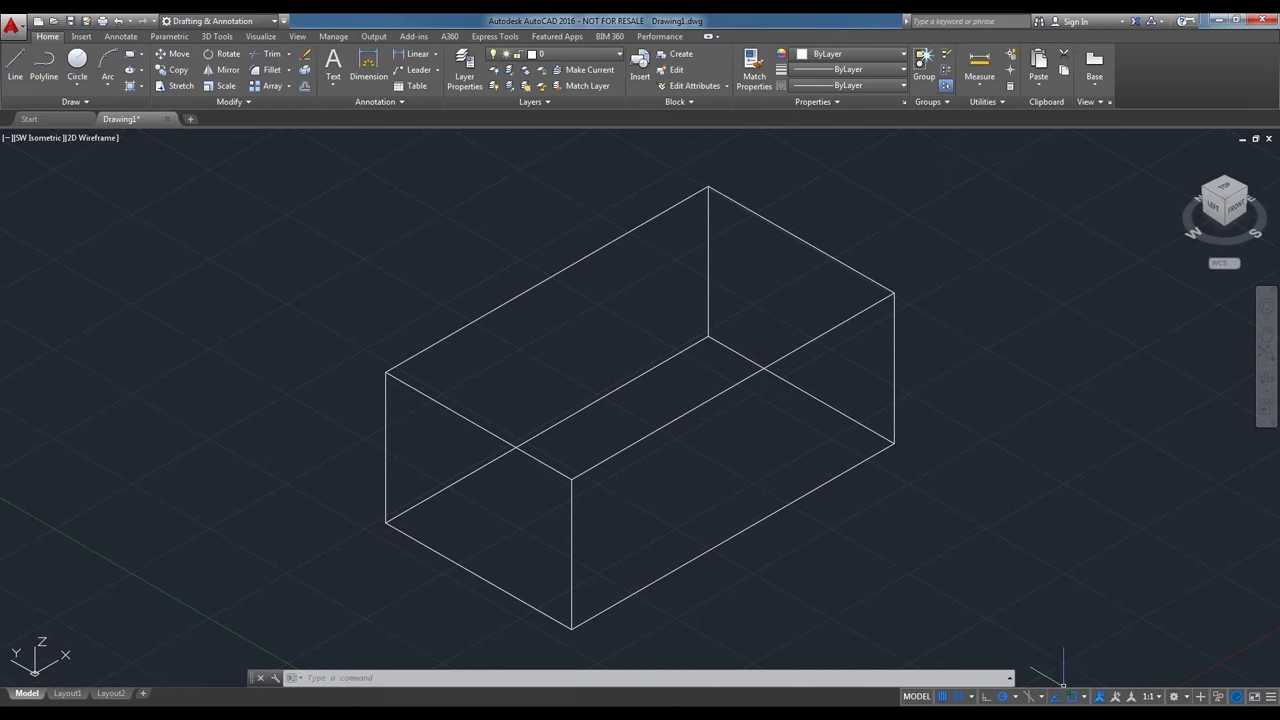
click(1271, 699)
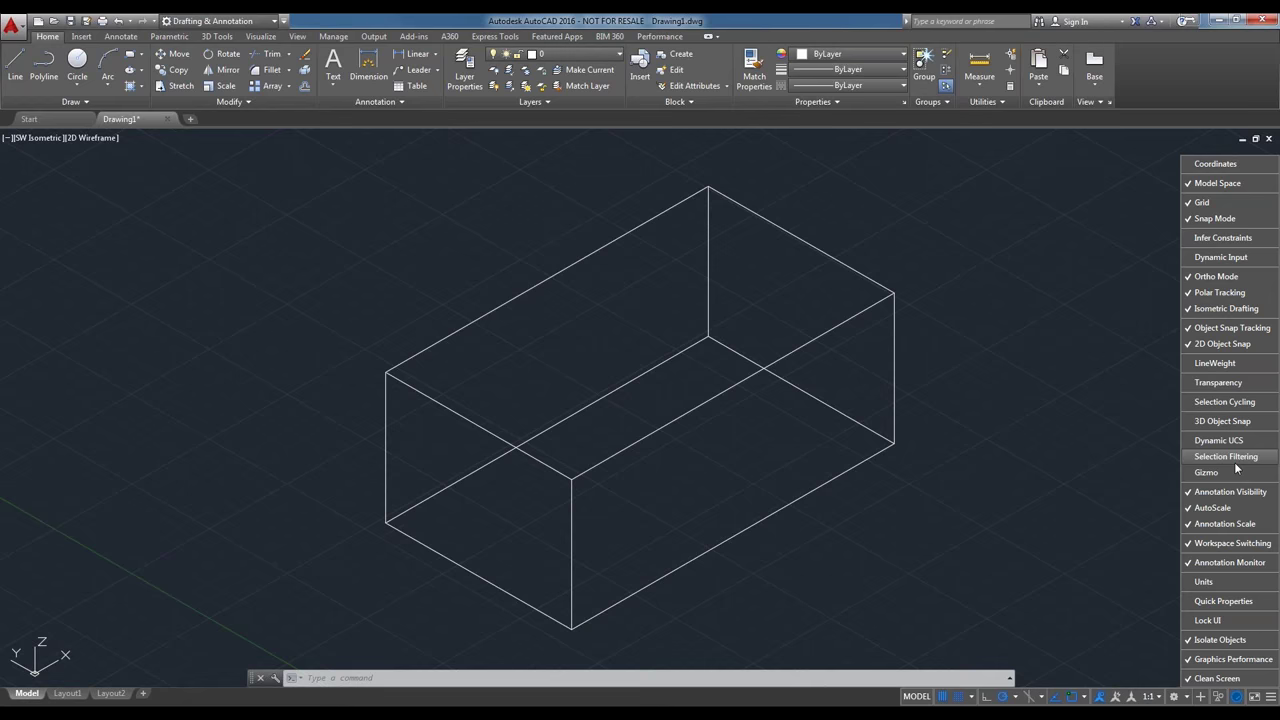
click(1220, 403)
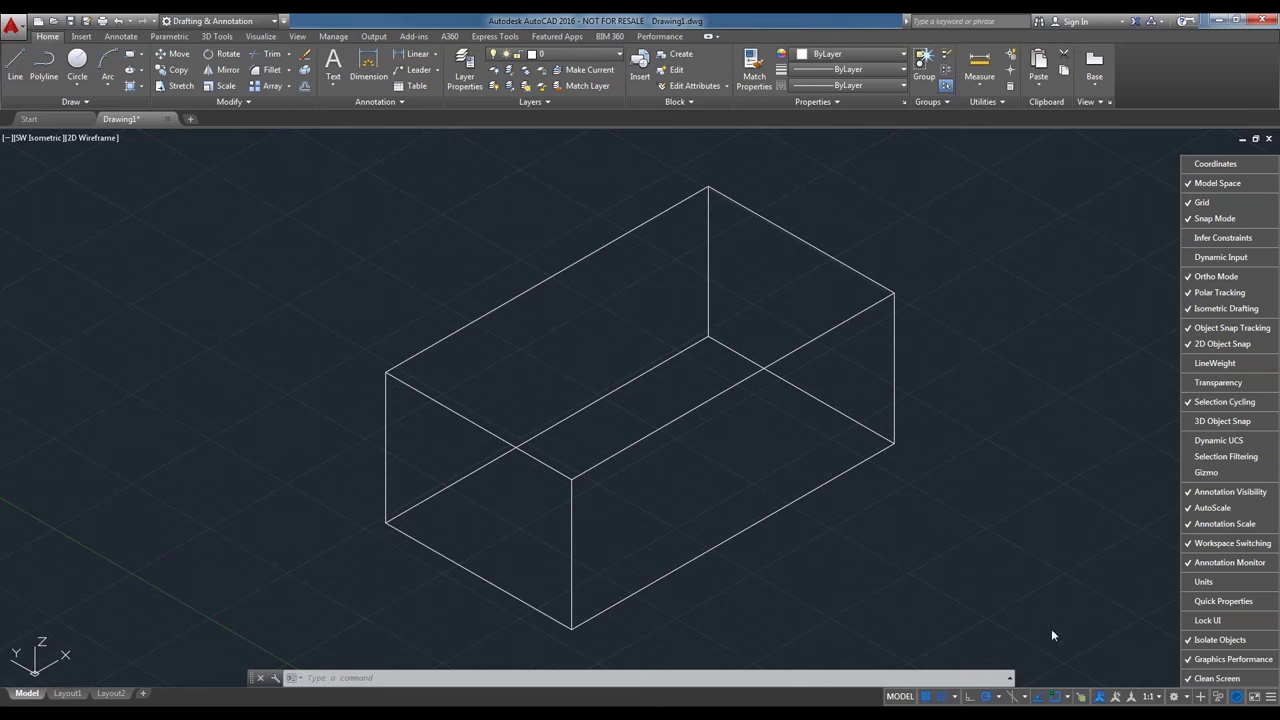
click(1081, 698)
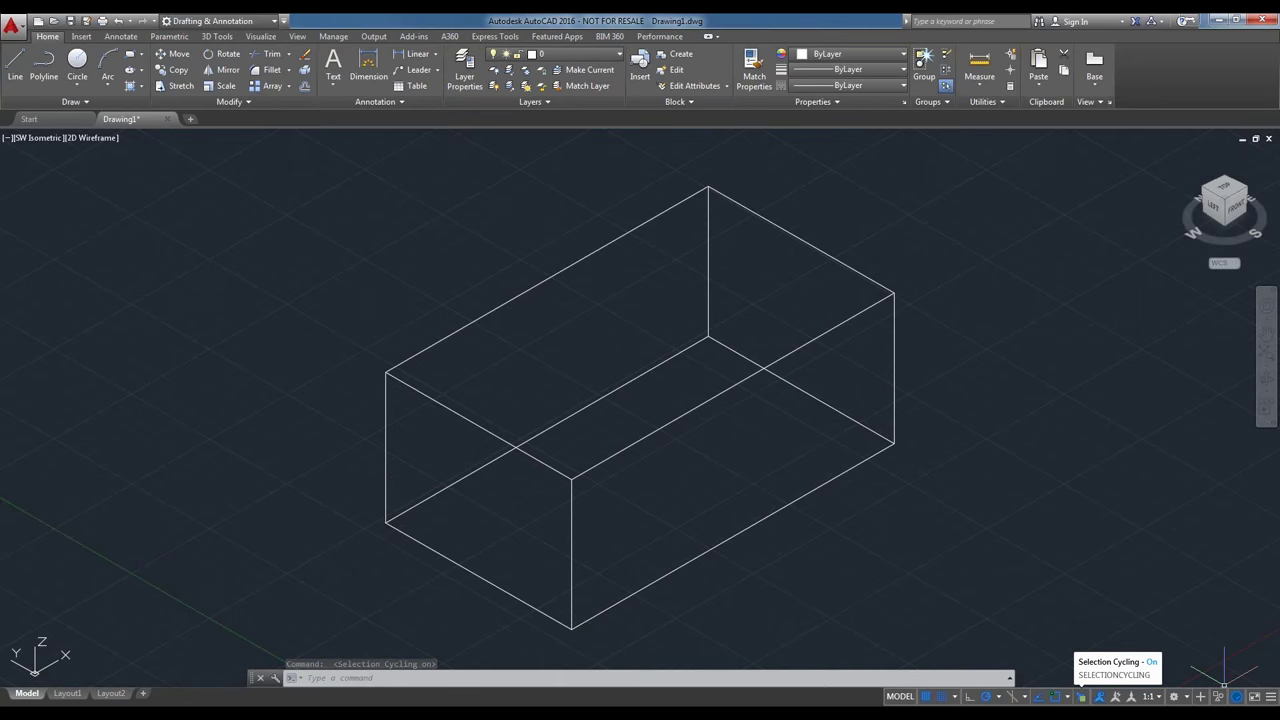
Select the box and use the CUI command to look over the Customize User Interface editor, cancelling without changes.
click(763, 370)
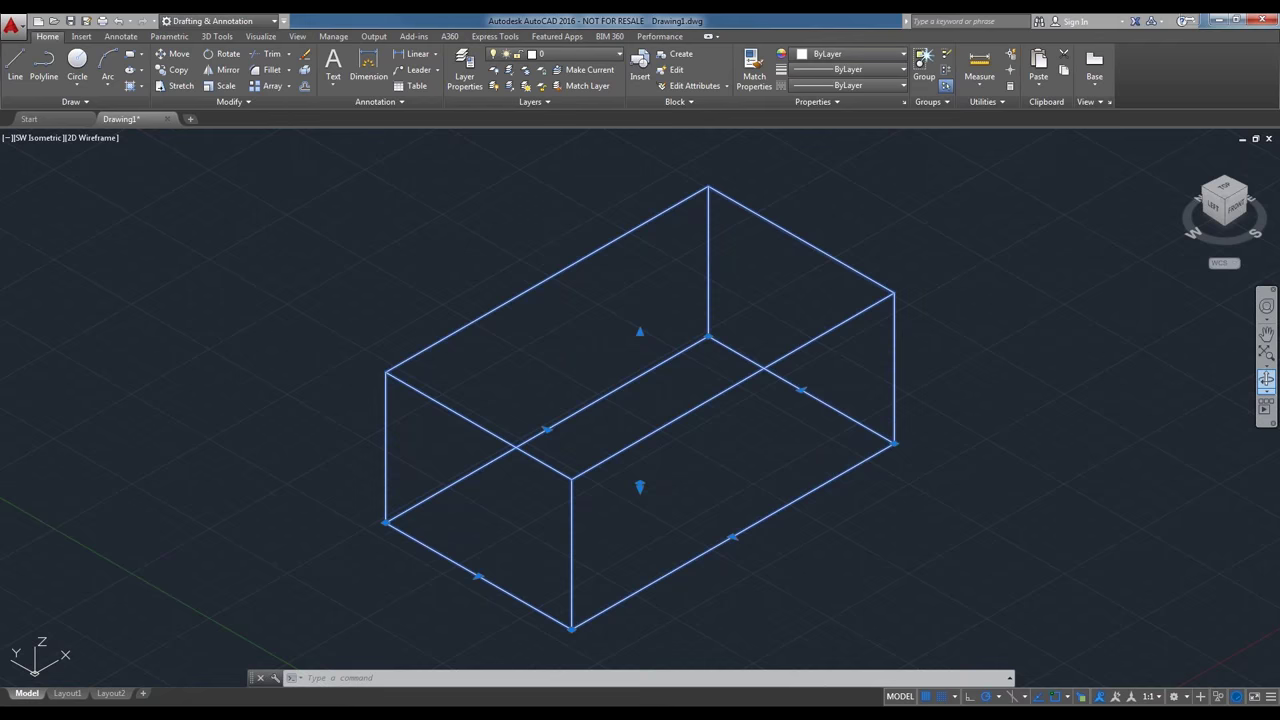
click(566, 640)
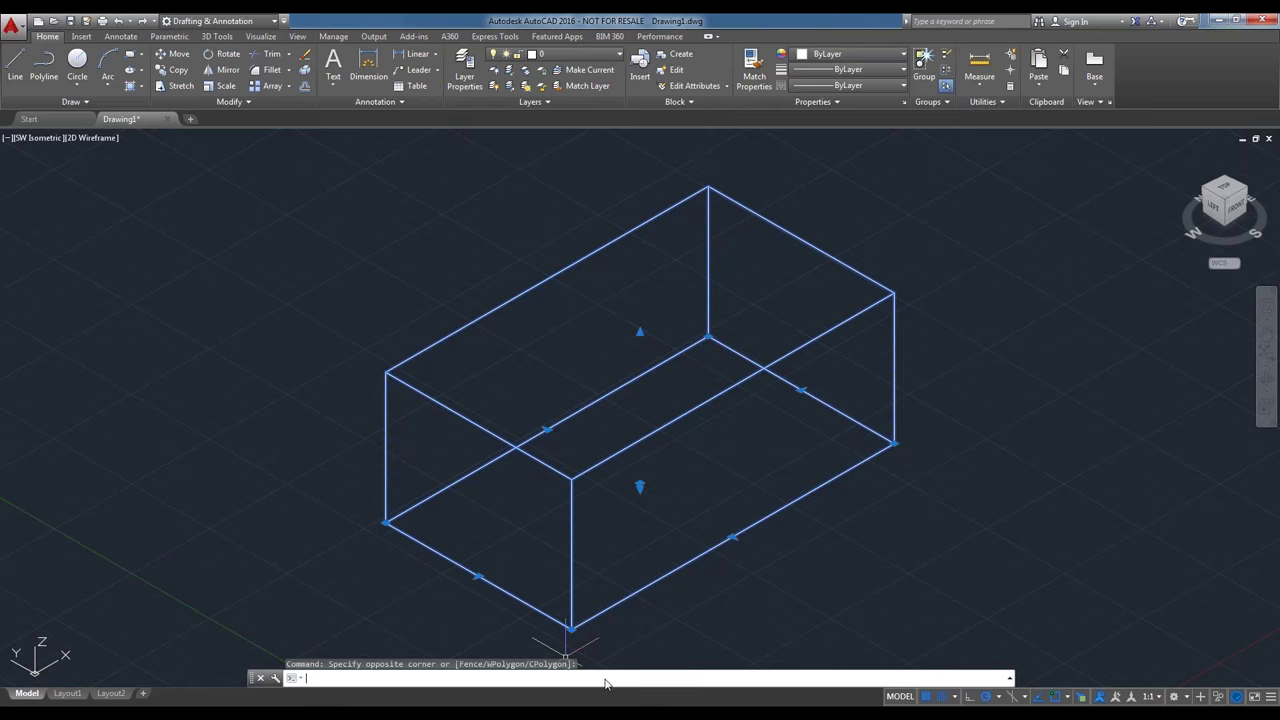
text(cul)
key(Return)
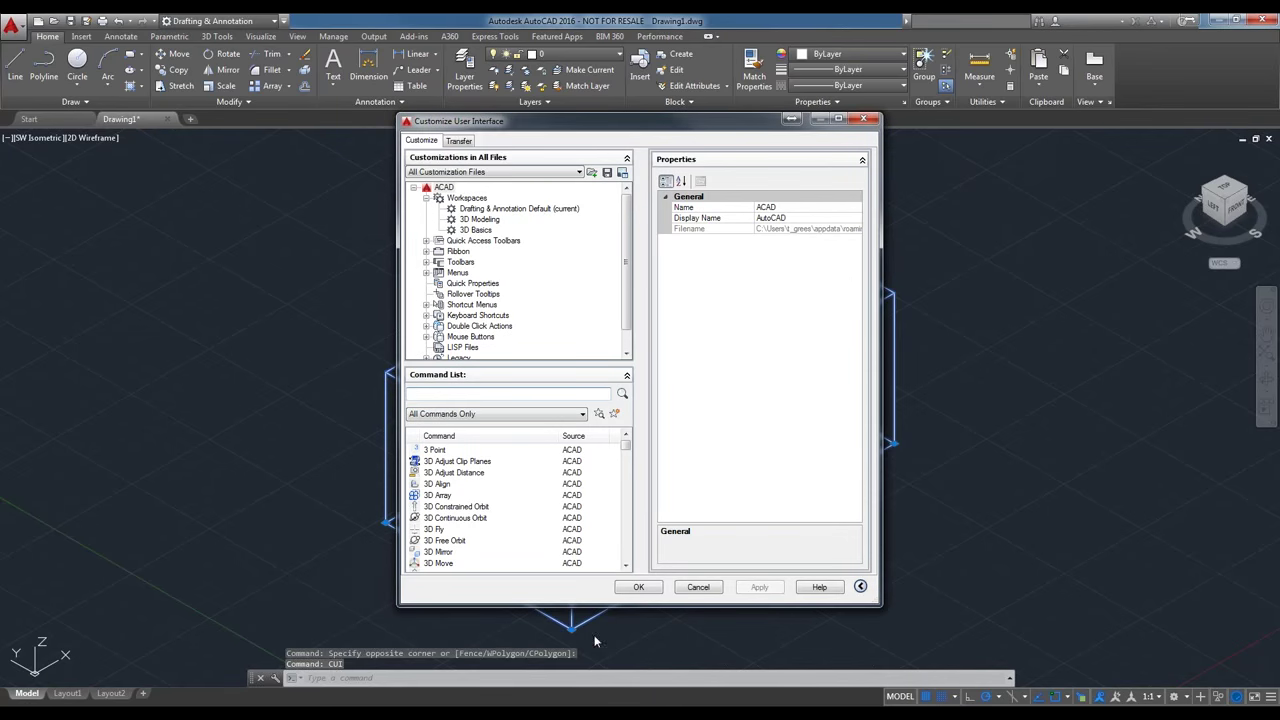
click(537, 128)
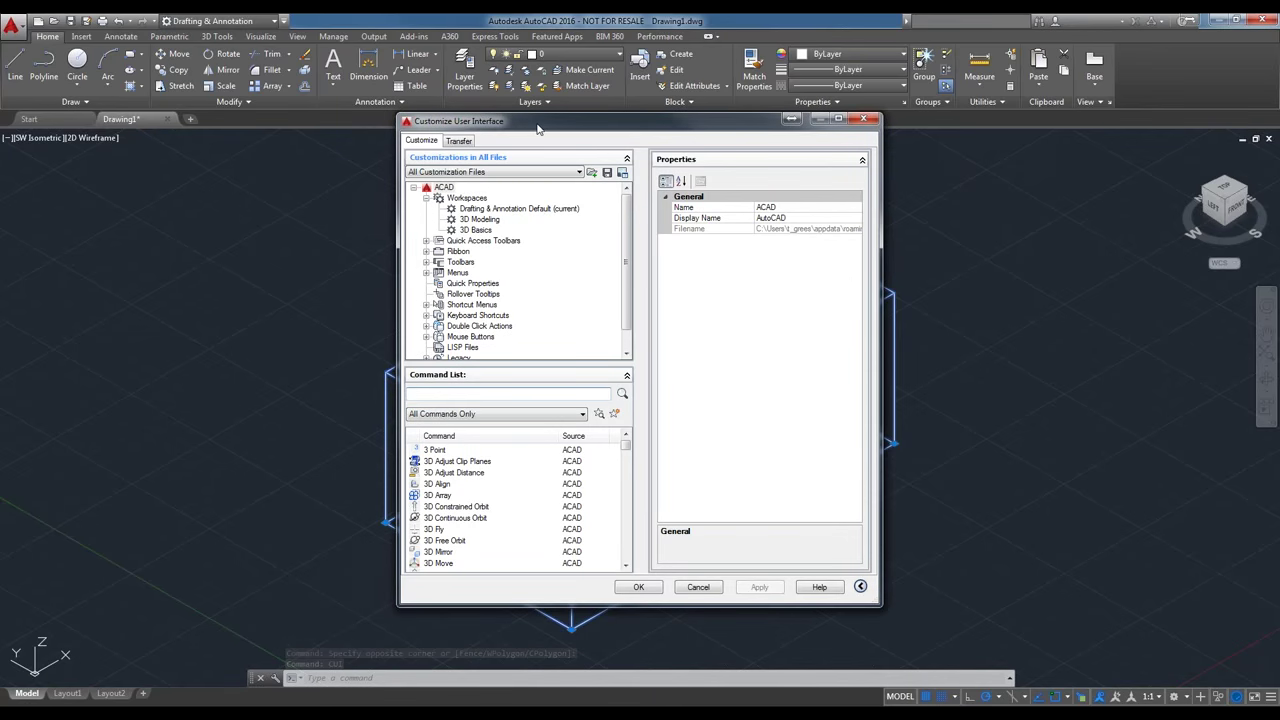
drag(537, 128, 531, 129)
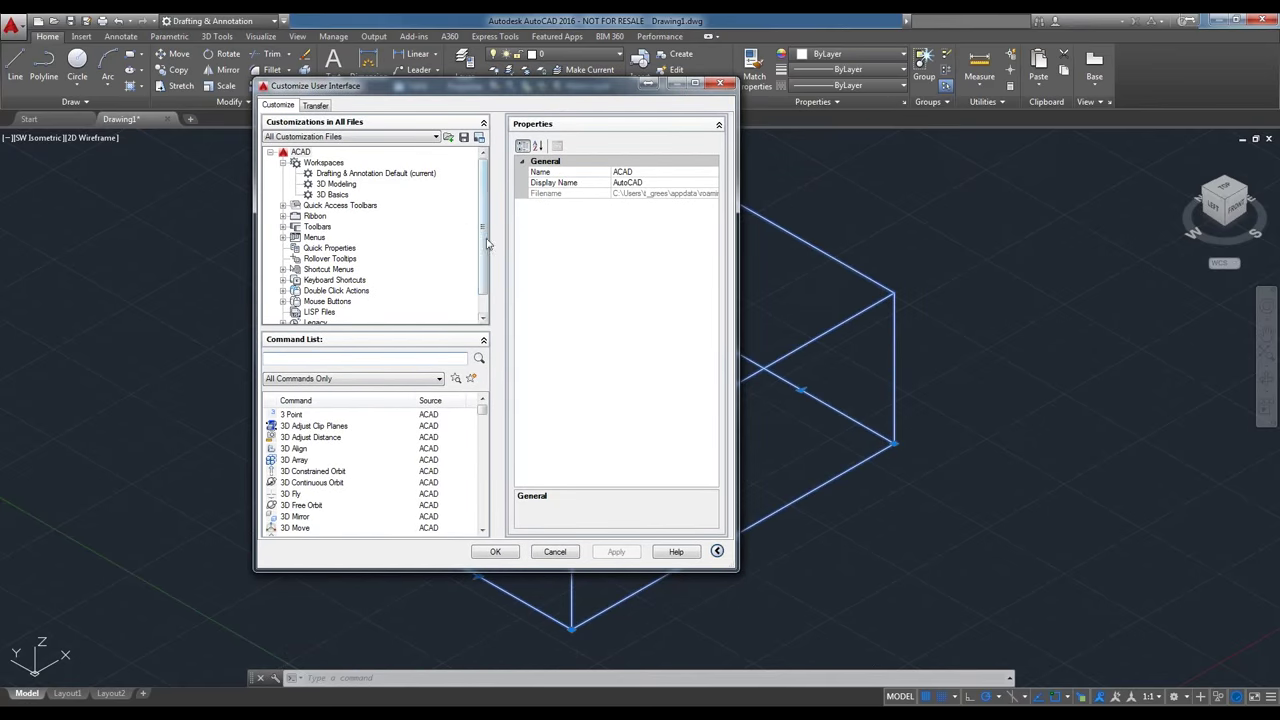
drag(502, 236, 508, 236)
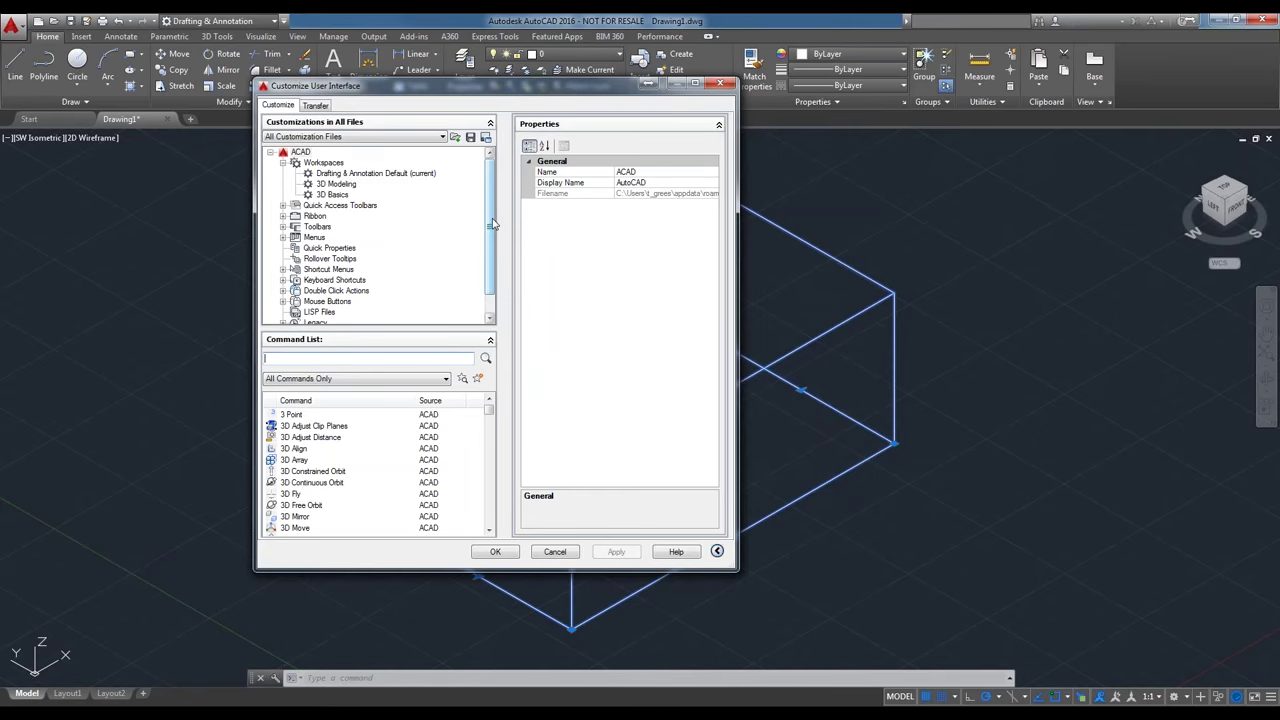
mouse_move(492, 224)
mouse_down()
mouse_move(492, 250)
mouse_move(492, 222)
mouse_up()
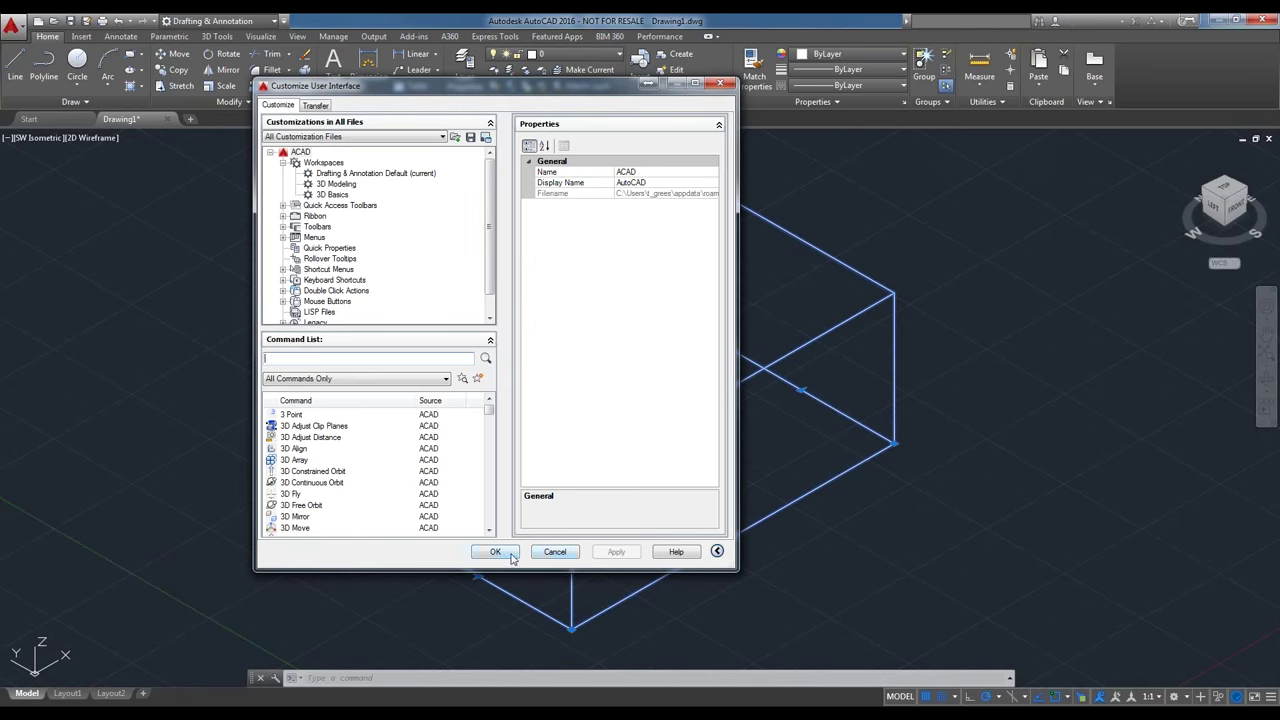
click(543, 560)
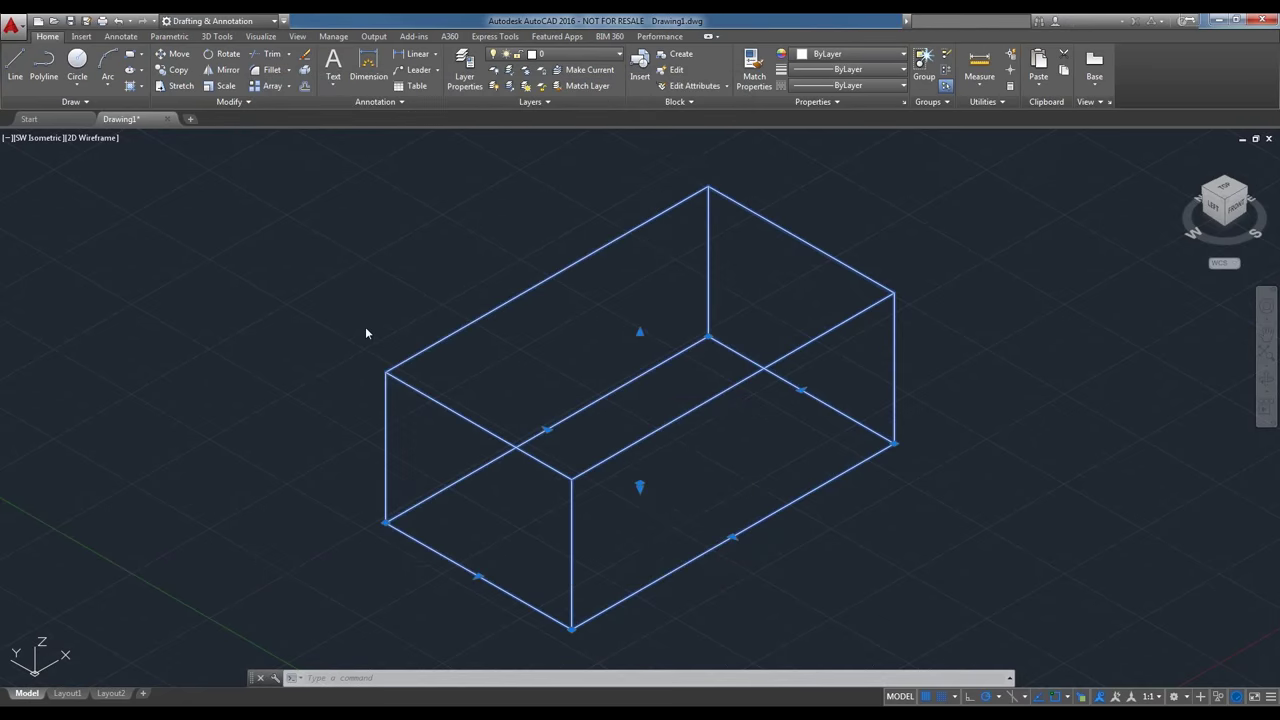
Draw a single straight line beside the box, parallel to its long edges.
click(15, 66)
click(100, 355)
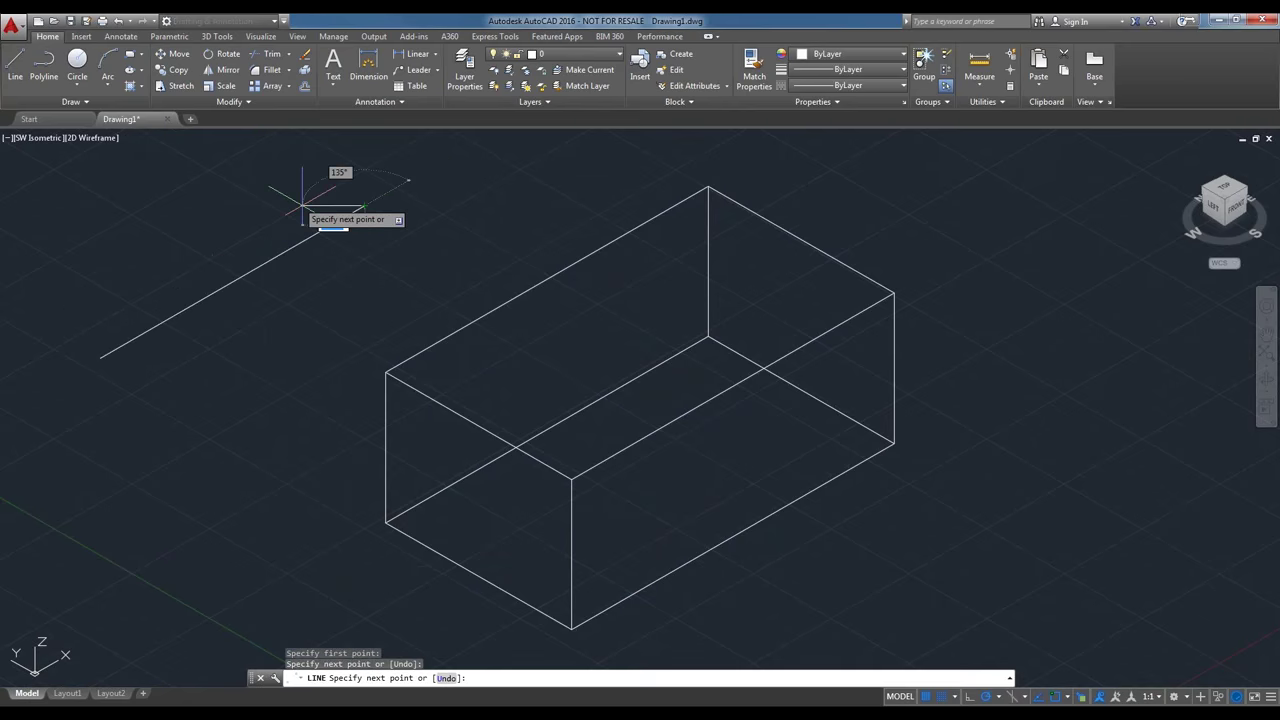
key(Return)
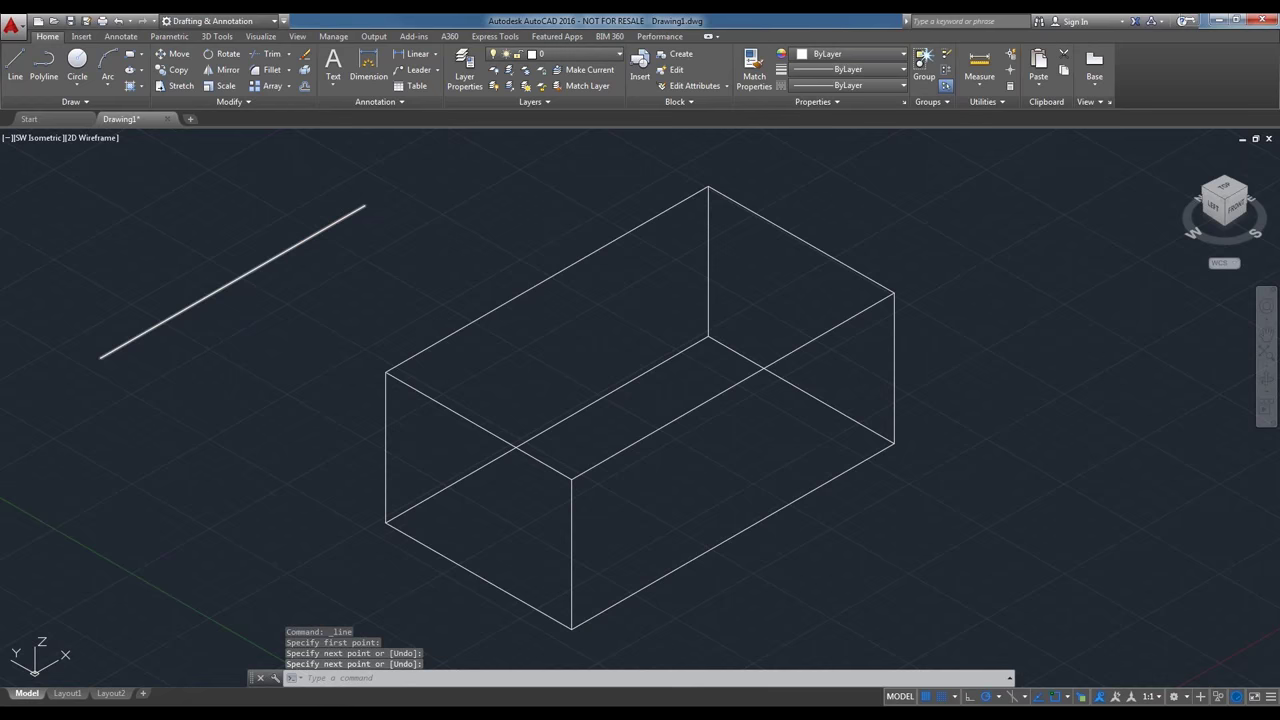
Look over the shortcut menu commands available with no object selected, and dismiss the menu.
right_click(315, 234)
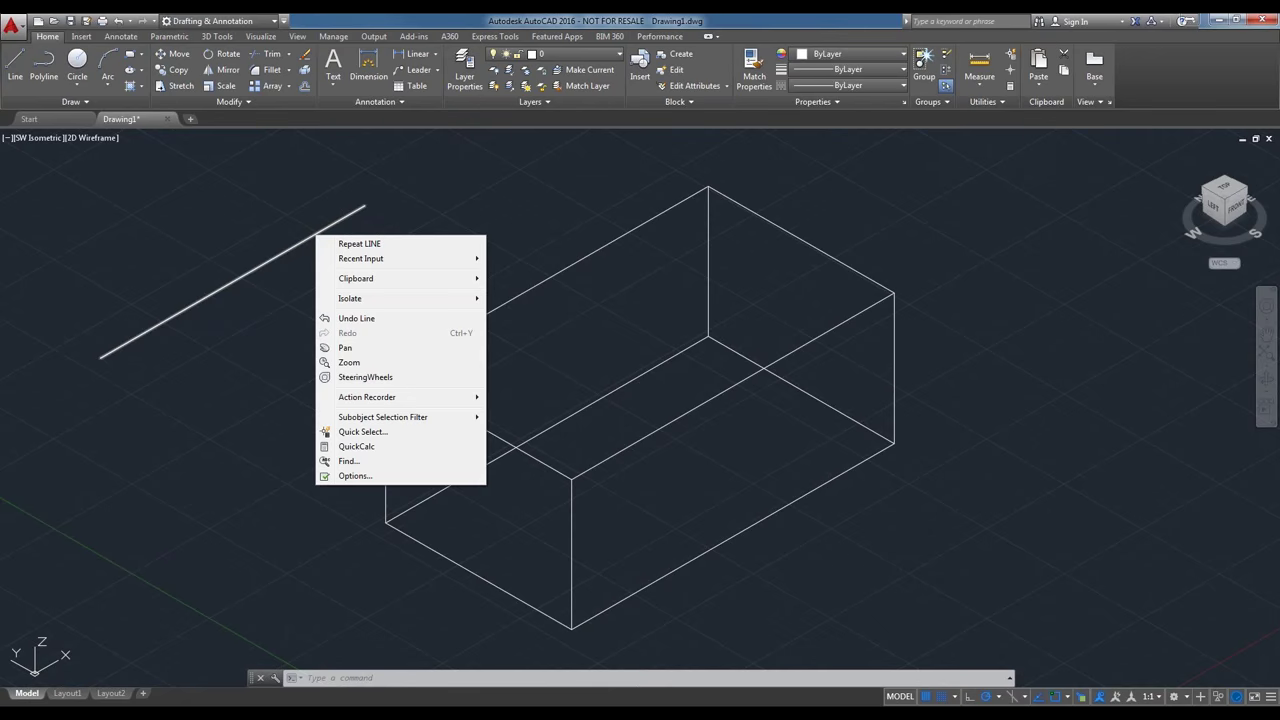
click(524, 238)
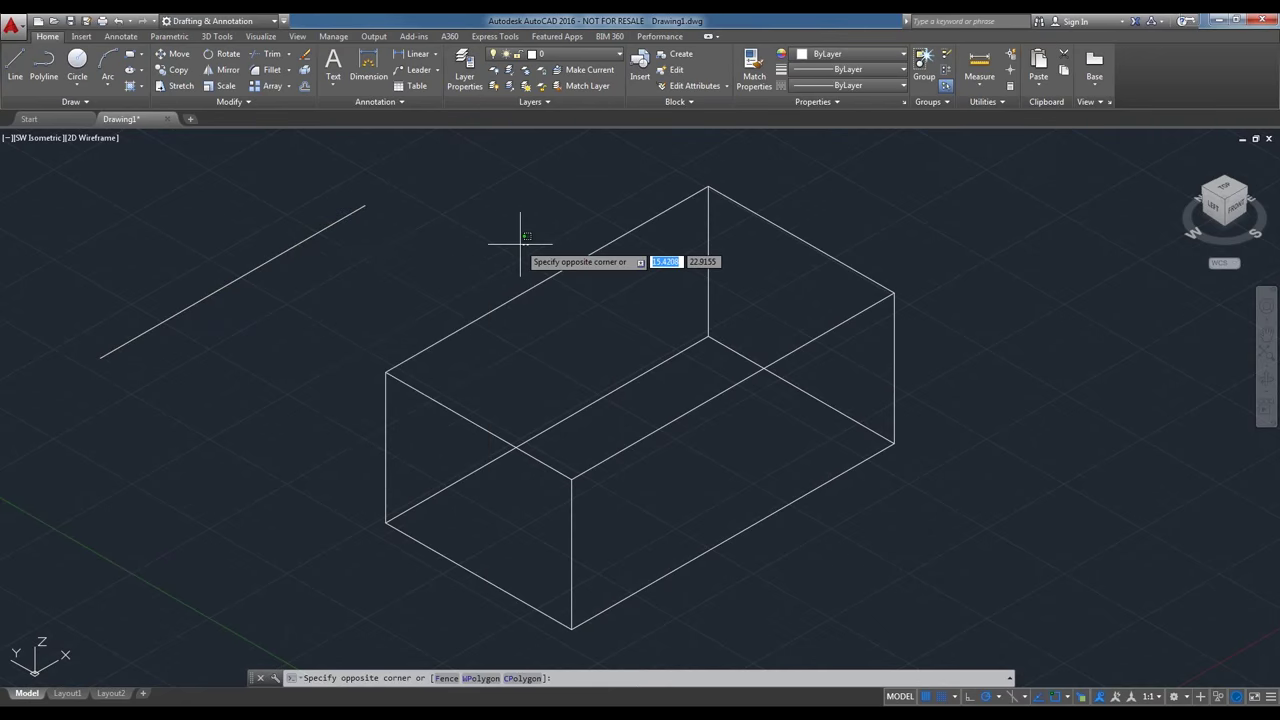
click(554, 267)
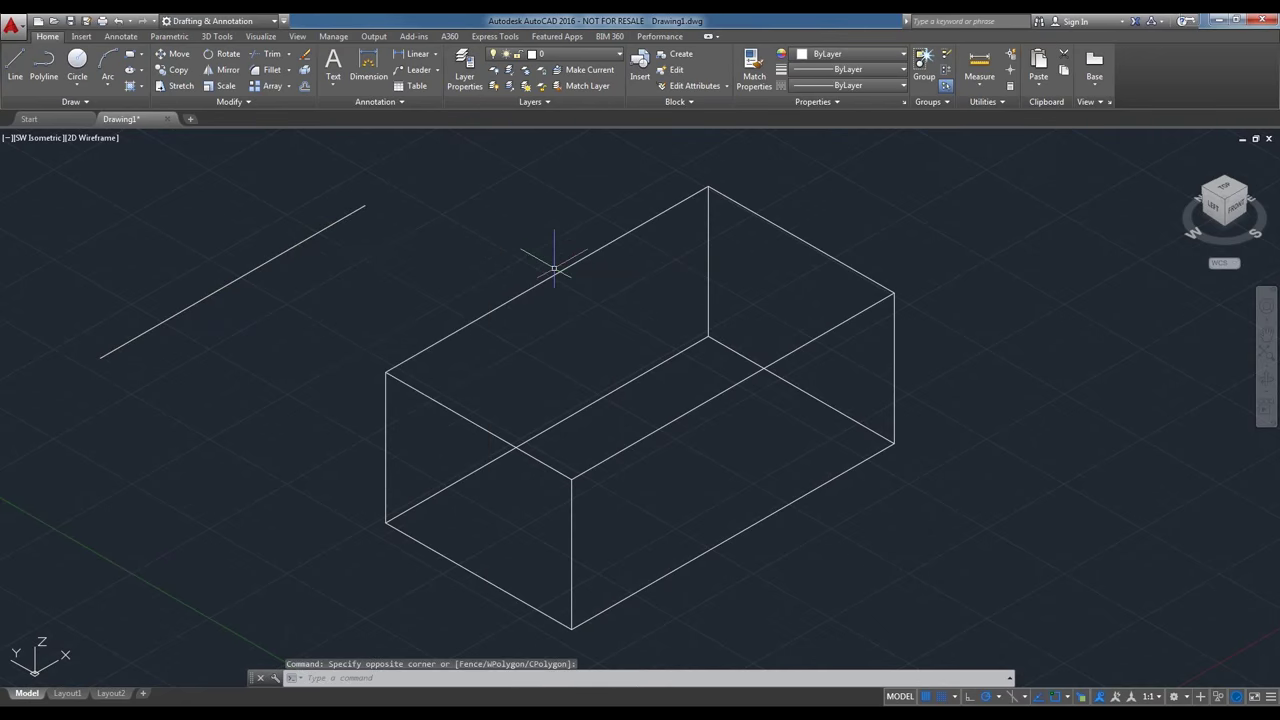
Select the box, look over the shortcut menu commands offered for it, and dismiss the menu.
click(554, 267)
right_click(558, 276)
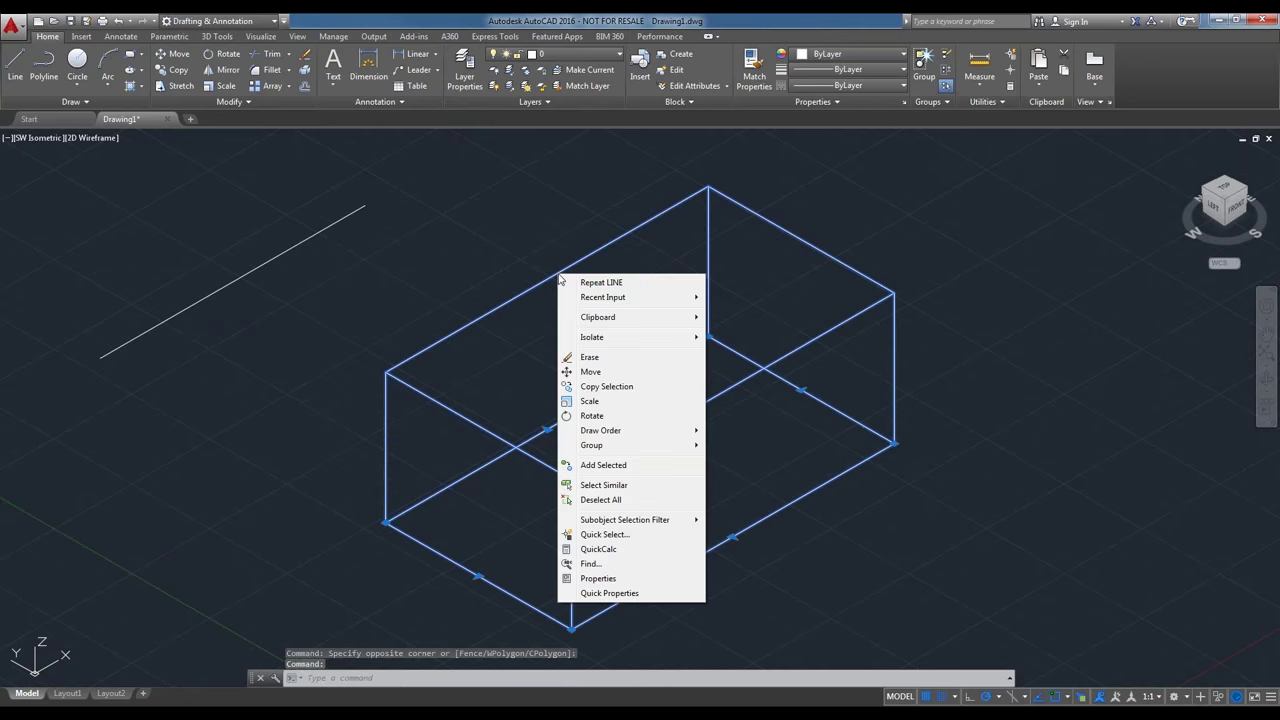
click(537, 221)
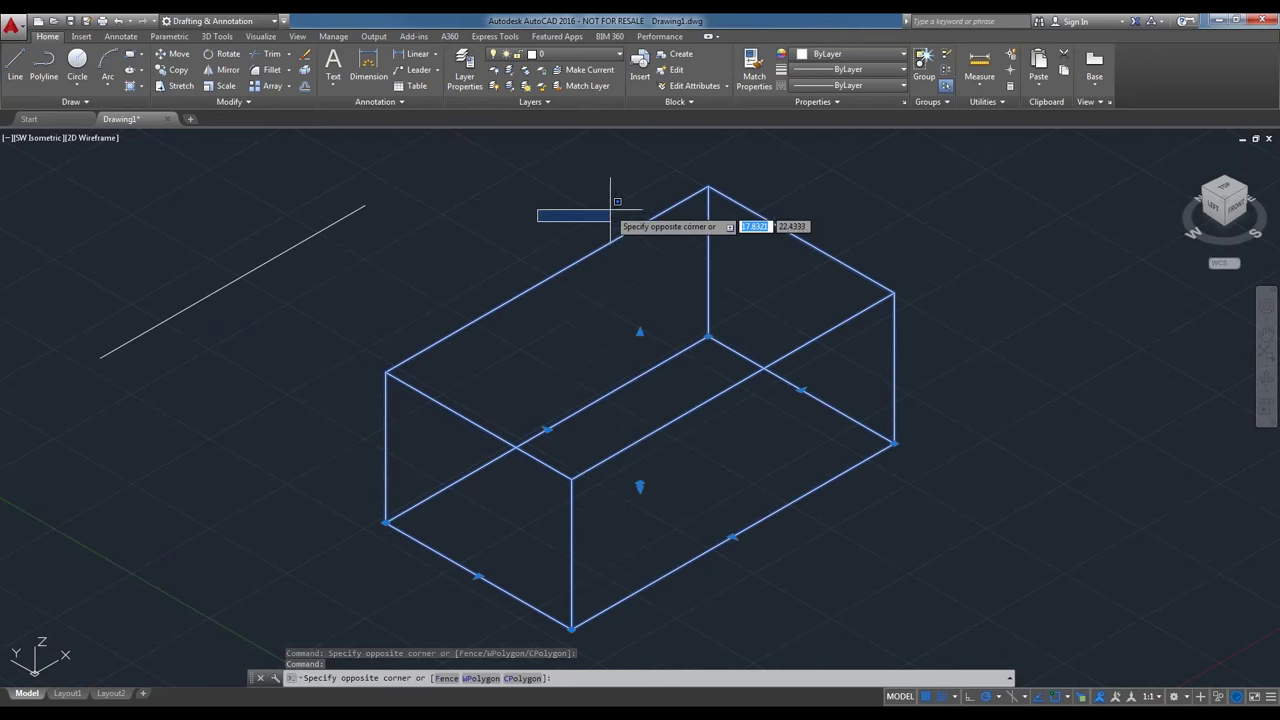
click(610, 209)
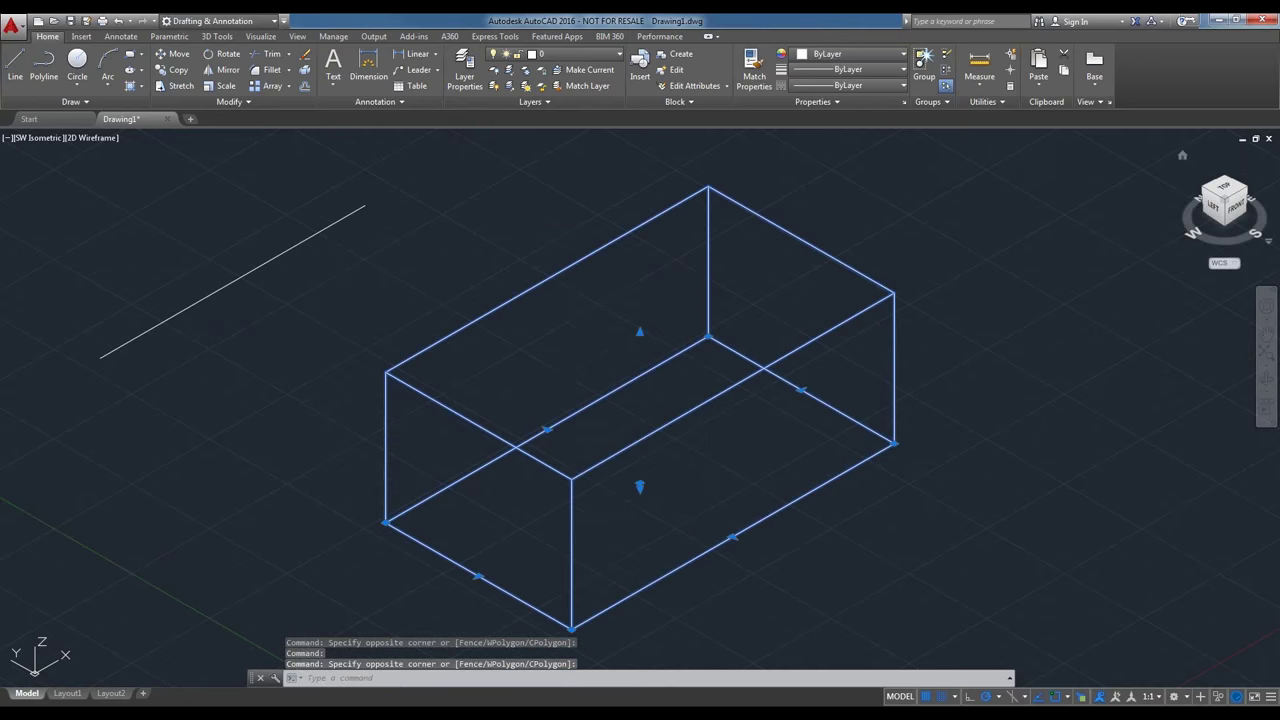
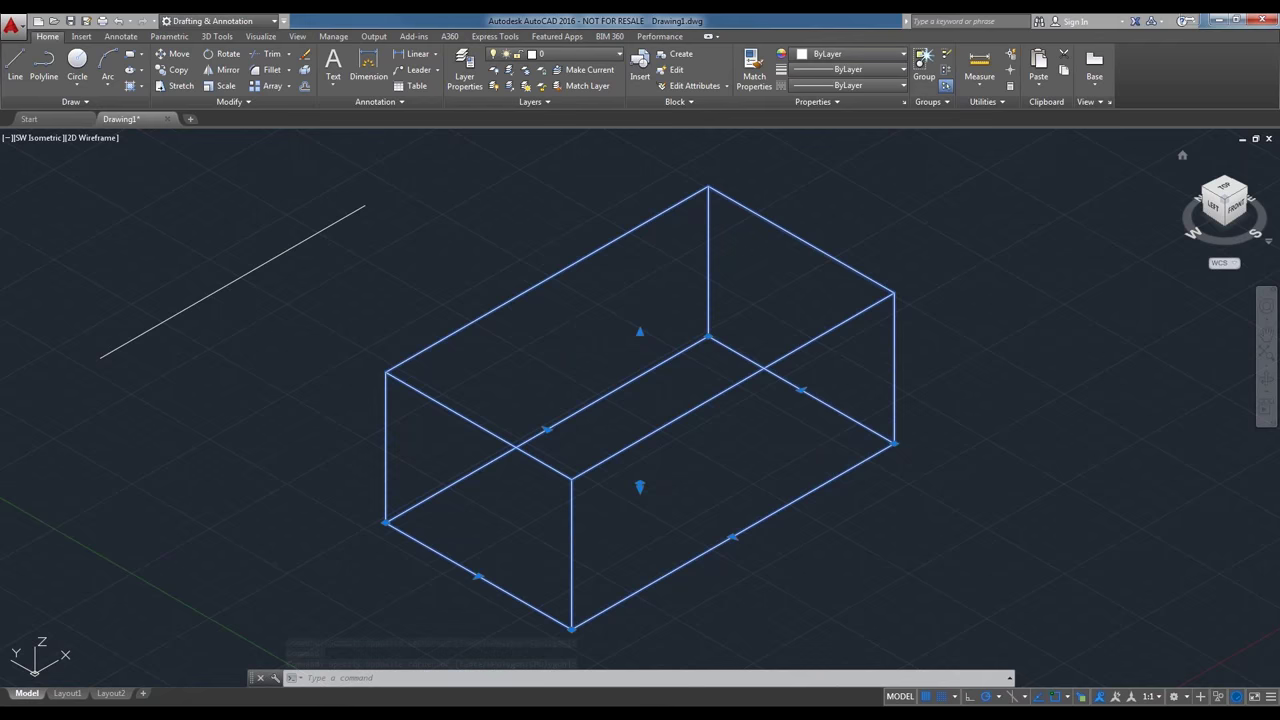
Switch to the AutoCAD LT comparison page in the browser, remove AutoCAD Revit LT Suite, and review the Documentation features.
key(alt+Tab)
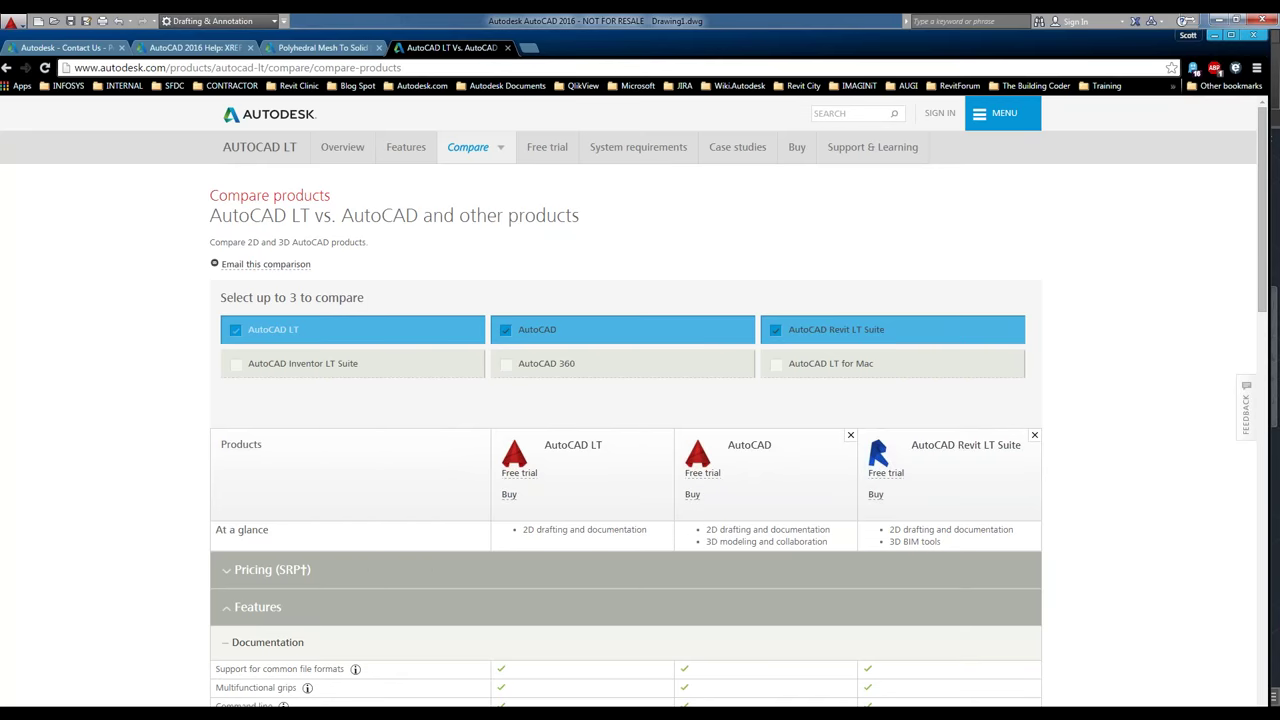
click(777, 335)
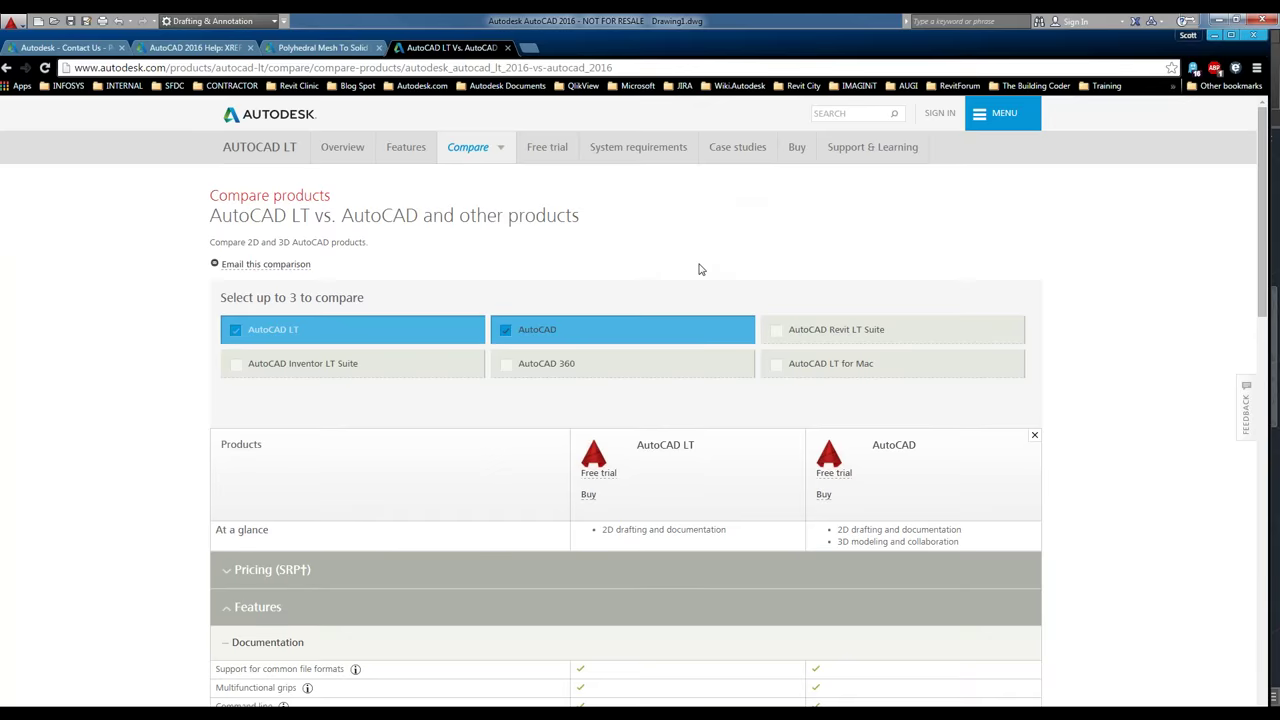
scroll(700, 269, down, 3)
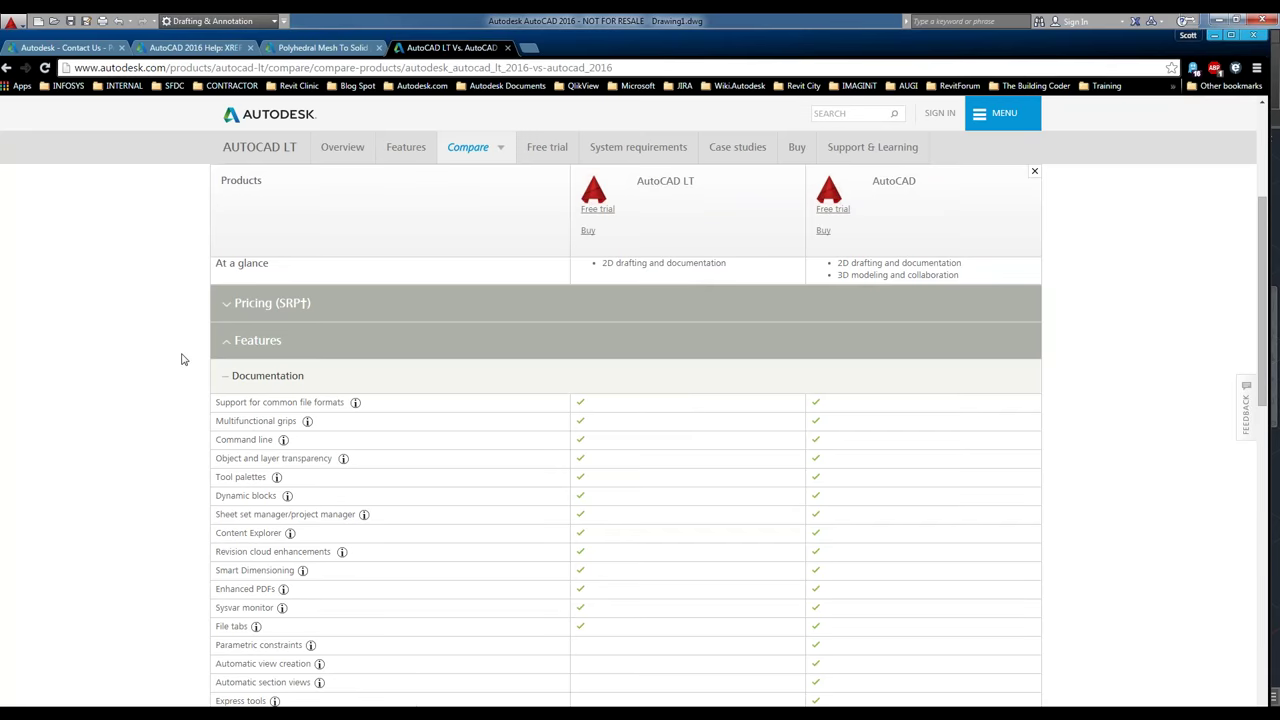
scroll(180, 362, down, 2)
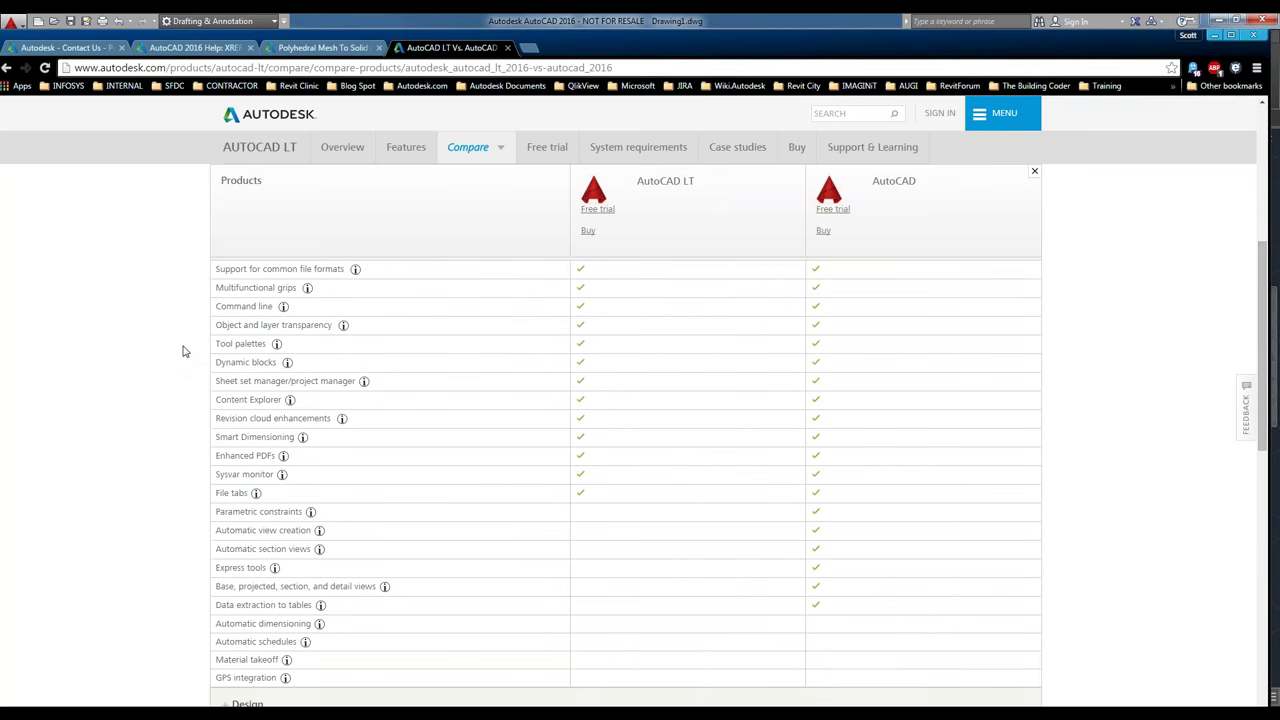
scroll(183, 352, up, 1)
scroll(183, 352, down, 5)
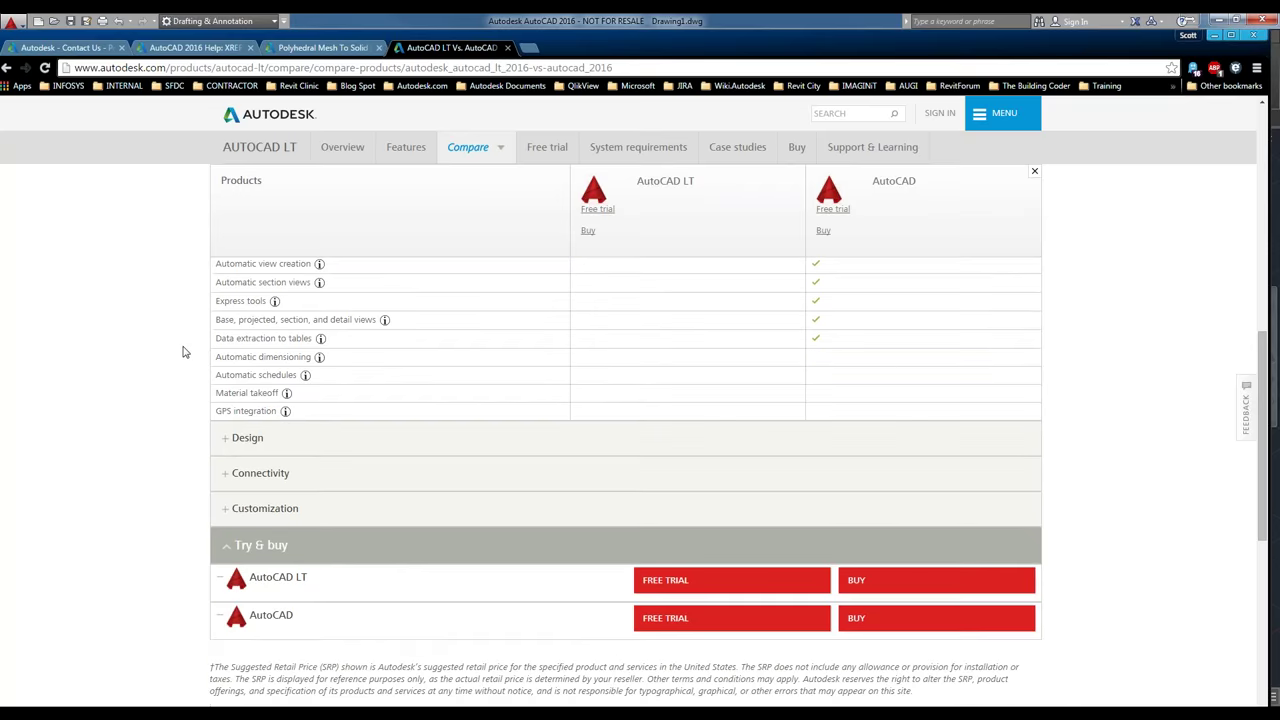
Expand the Design, Connectivity and Customization feature sections of the comparison and return to the Documentation section.
click(228, 440)
scroll(171, 397, down, 6)
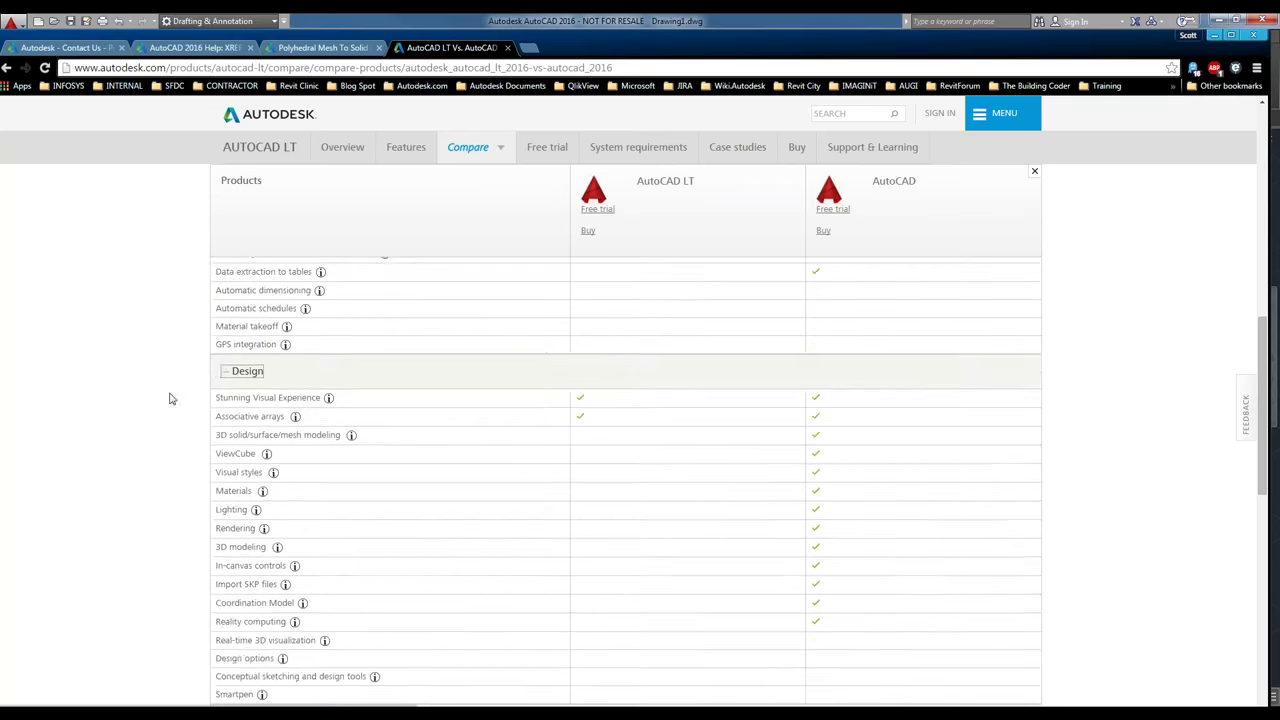
click(240, 454)
scroll(177, 391, down, 5)
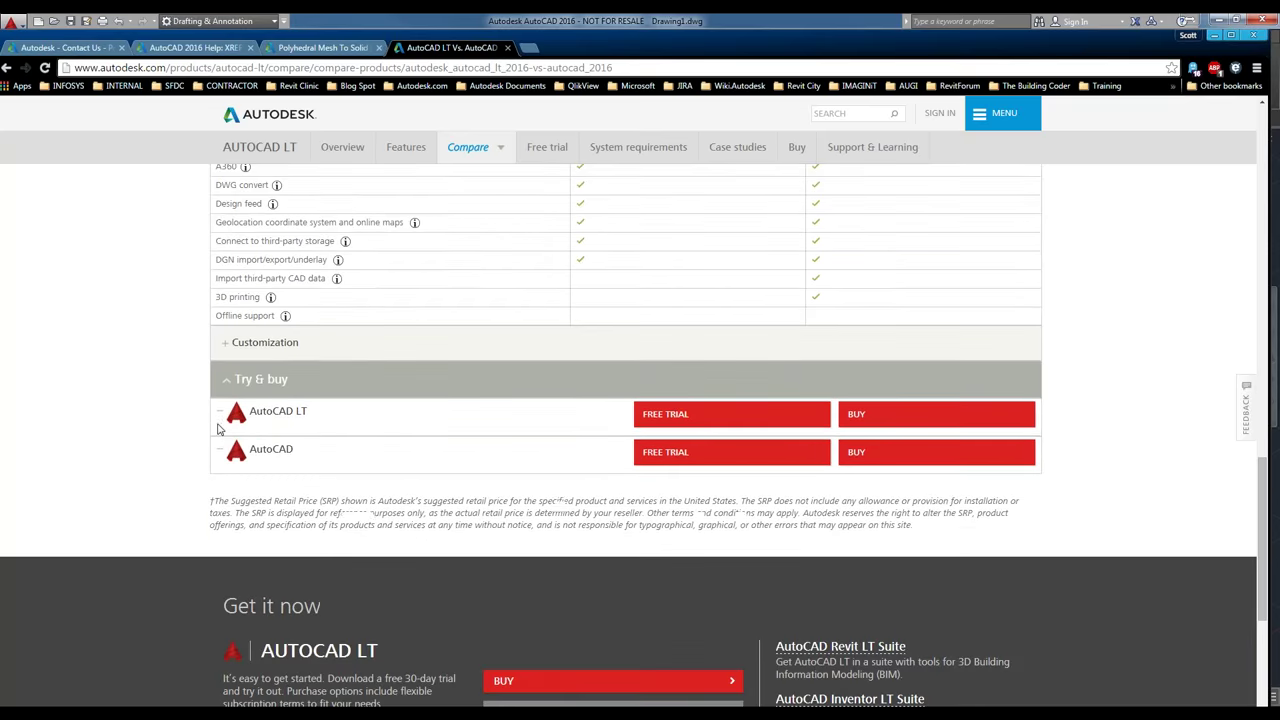
click(262, 342)
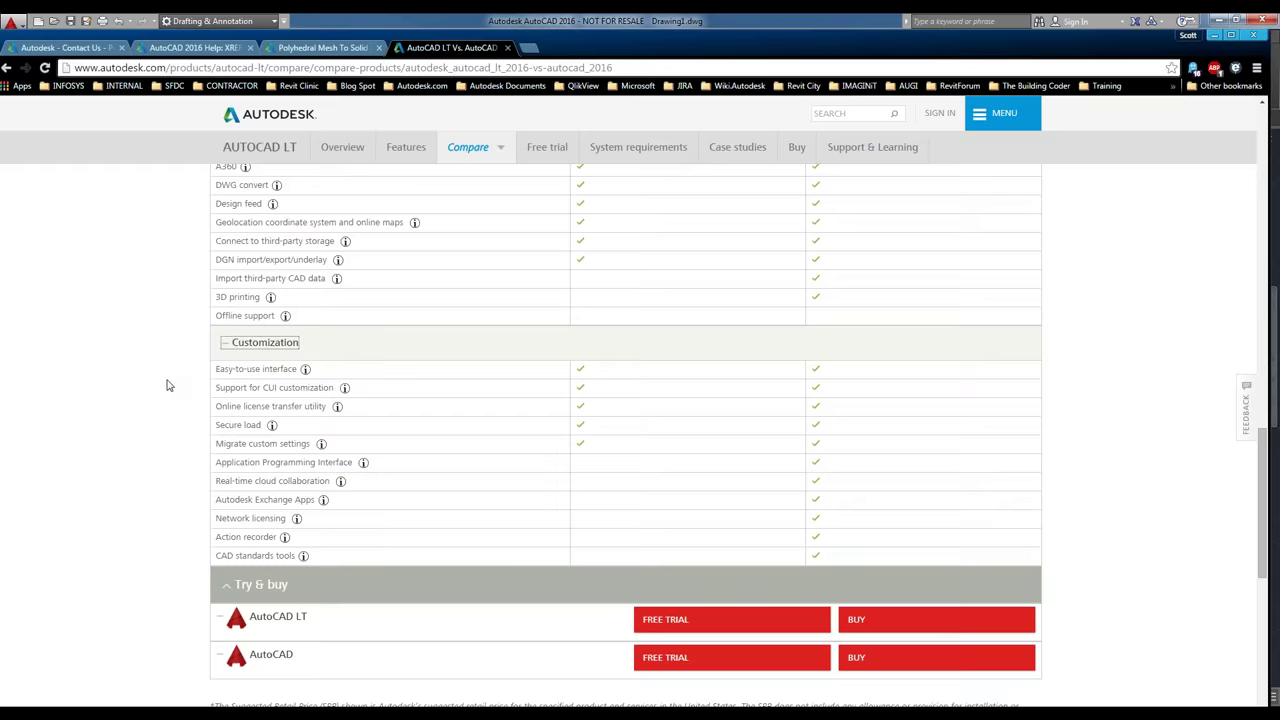
scroll(168, 384, up, 5)
scroll(170, 386, up, 10)
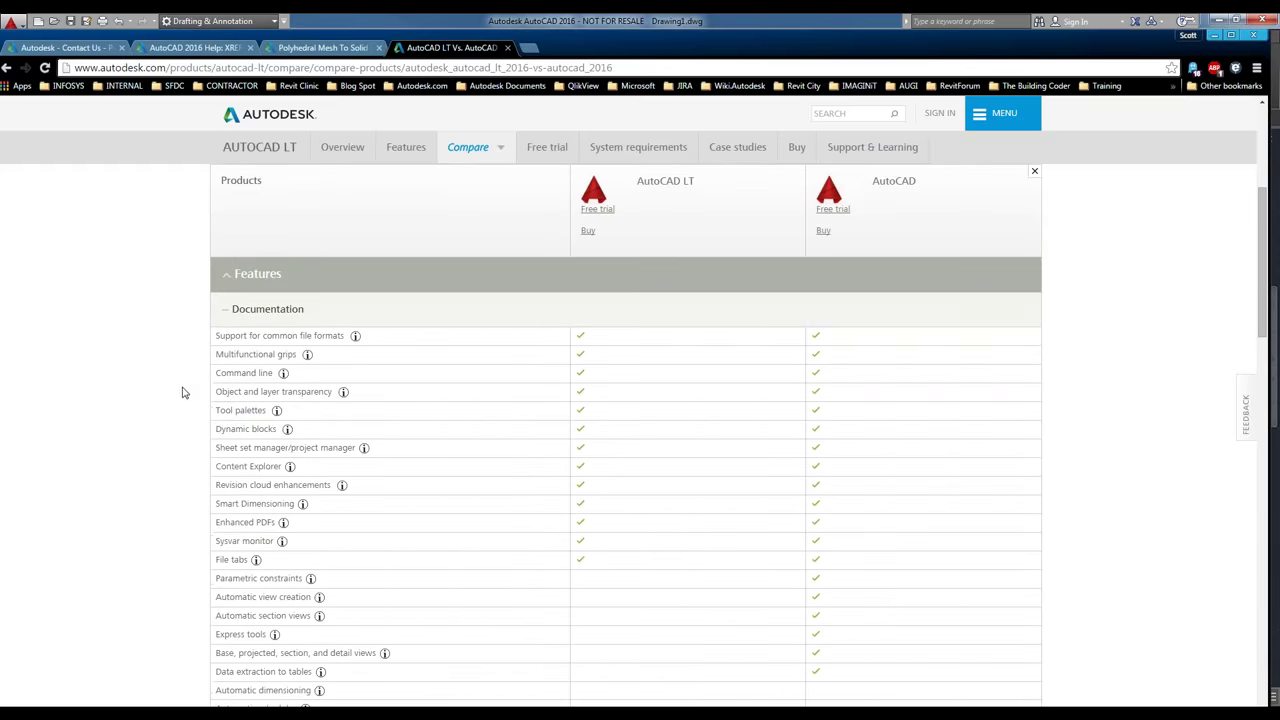
Examine which Documentation, Design, Connectivity and Customization features AutoCAD LT and AutoCAD each include.
scroll(185, 393, down, 1)
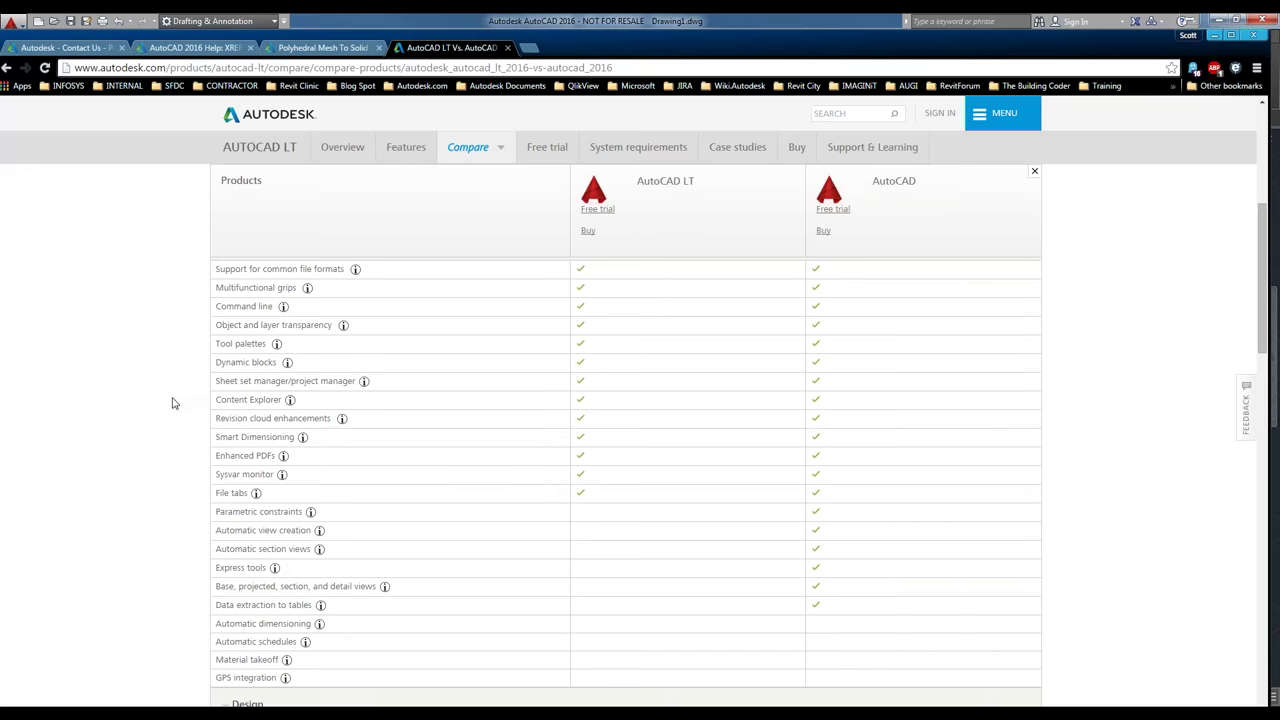
scroll(171, 410, down, 2)
scroll(162, 410, down, 4)
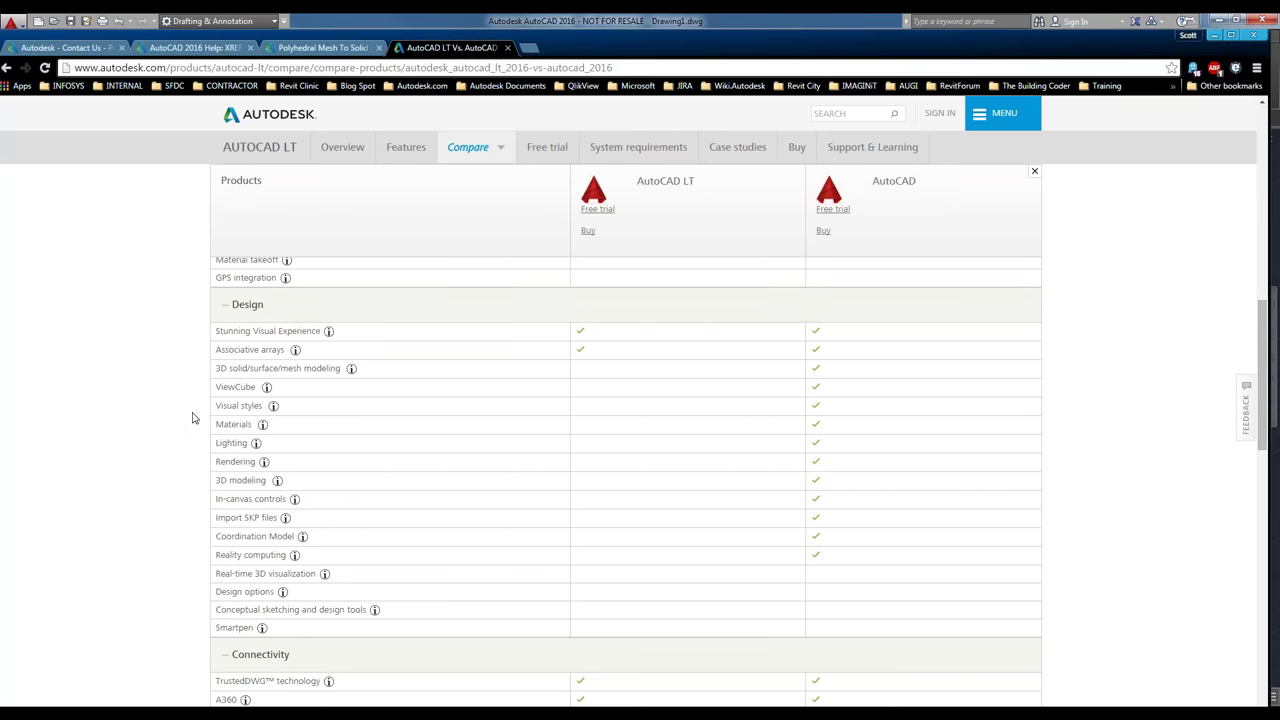
scroll(193, 429, down, 4)
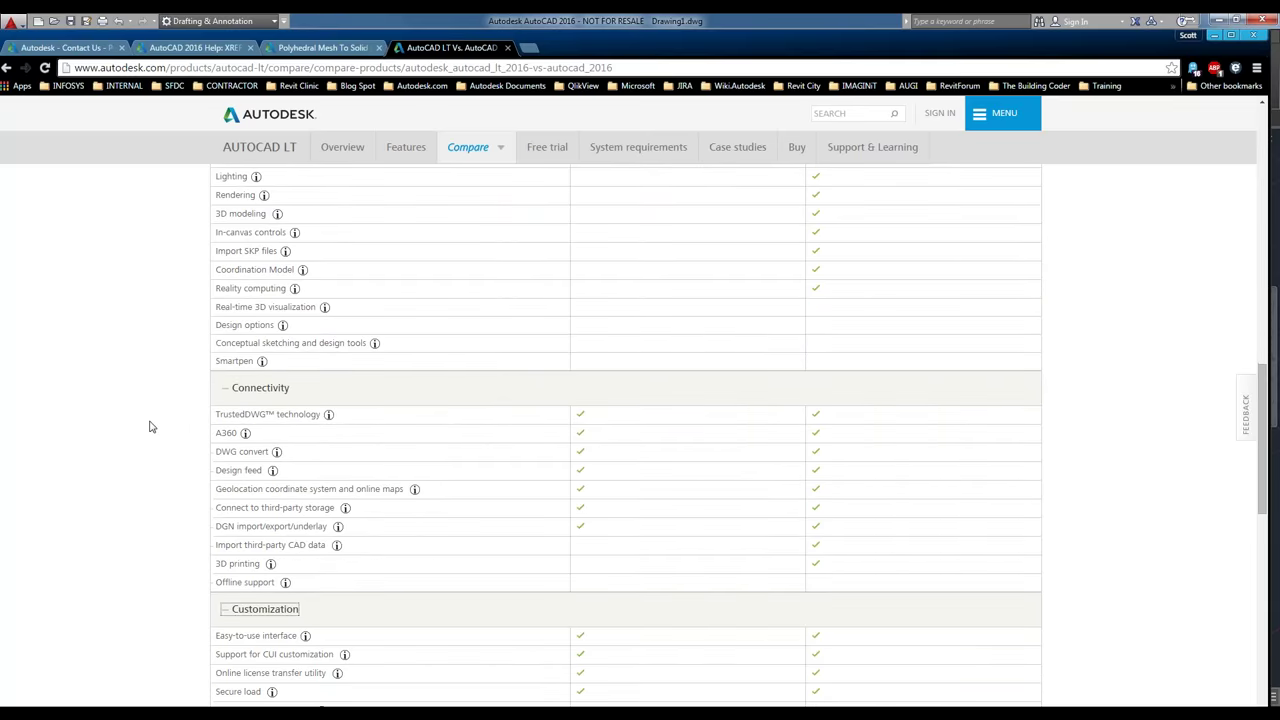
scroll(150, 427, down, 1)
scroll(150, 427, down, 1)
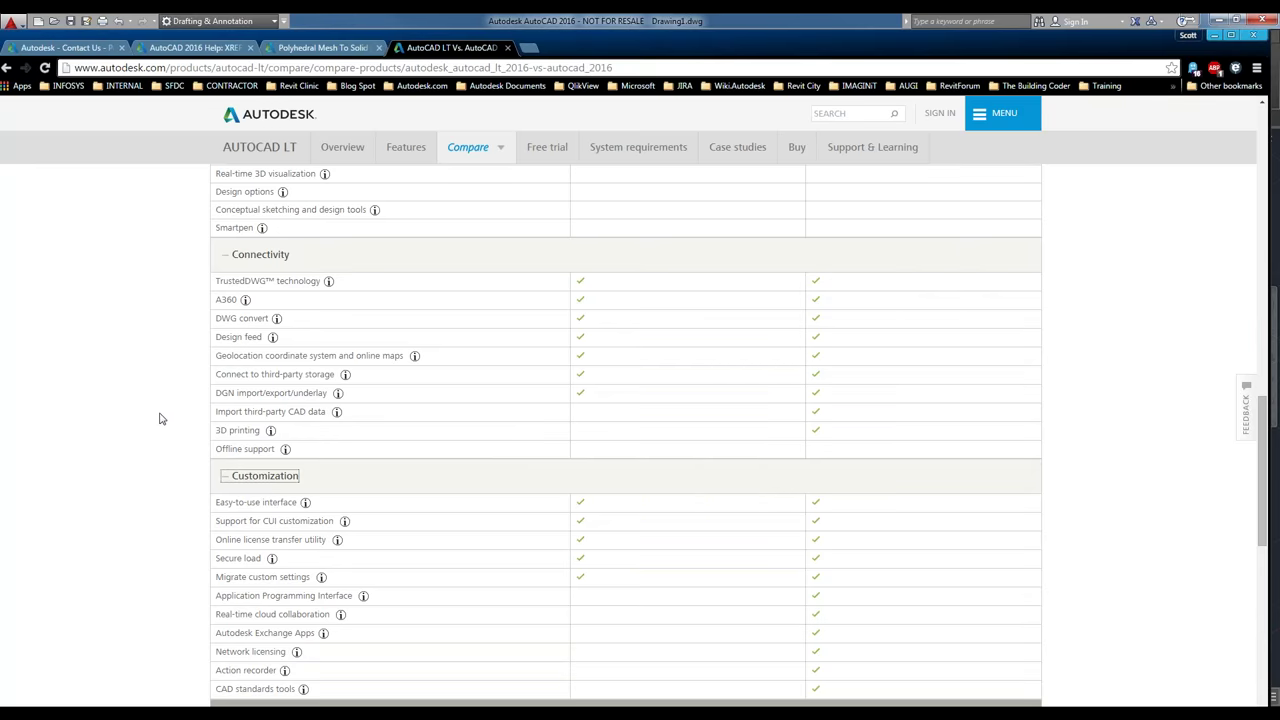
scroll(160, 419, down, 2)
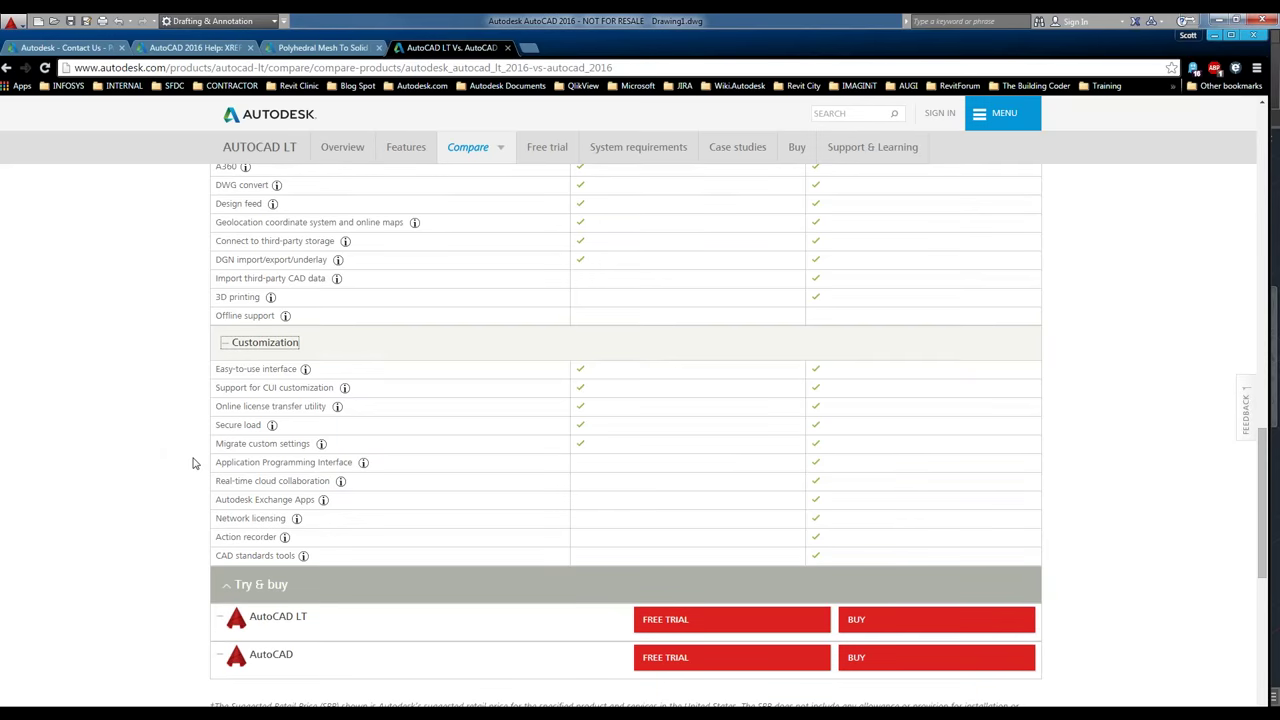
scroll(195, 463, down, 2)
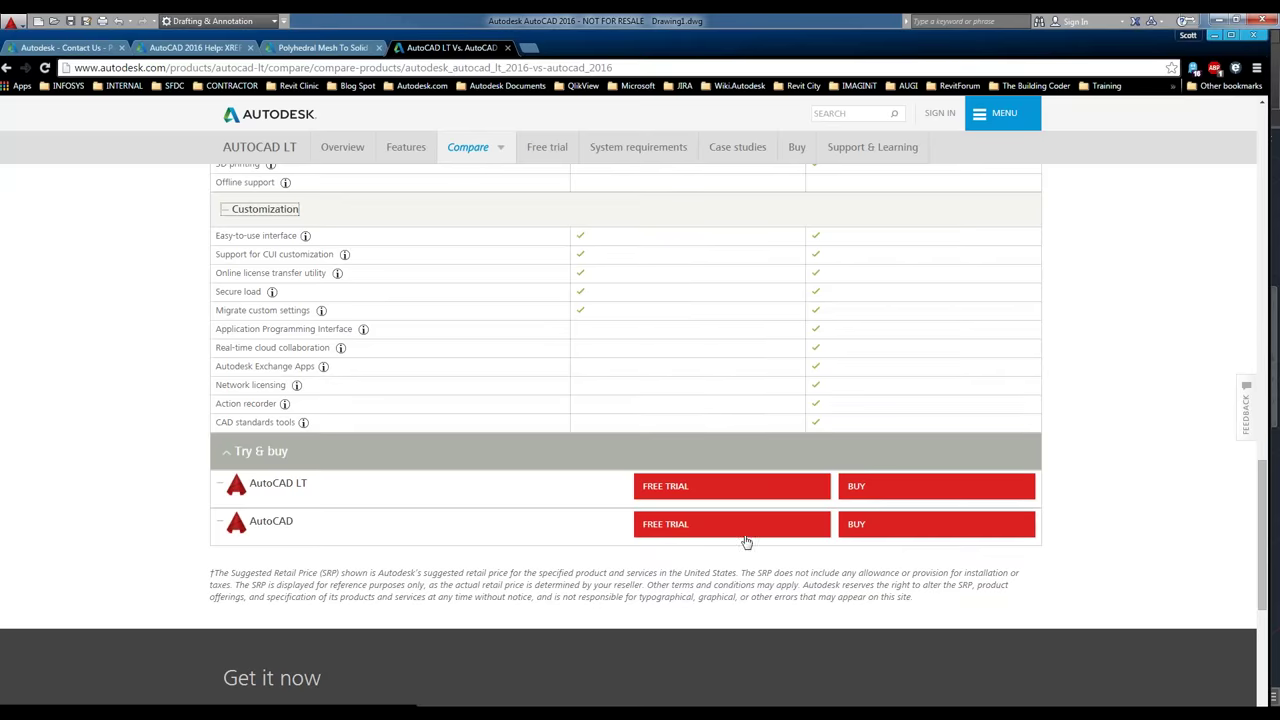
Expand the Pricing section and examine the subscription, perpetual license and maintenance prices of AutoCAD LT and AutoCAD.
scroll(746, 541, up, 15)
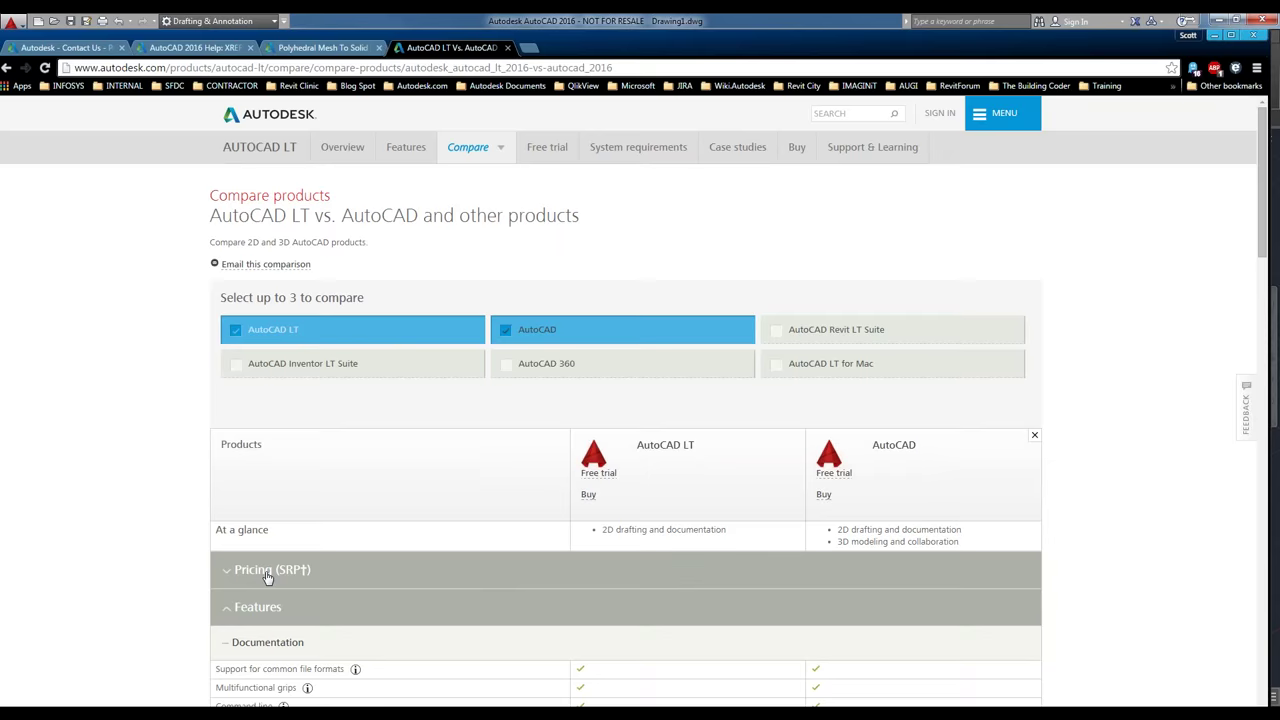
click(268, 572)
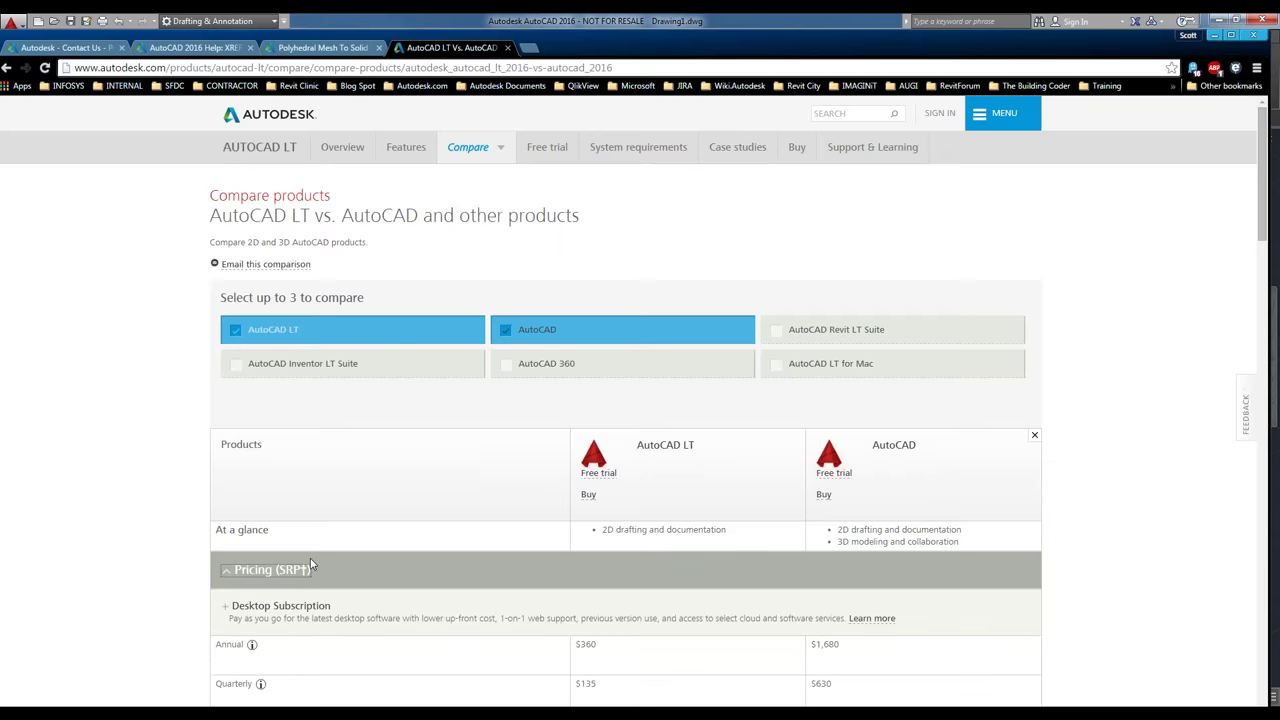
scroll(280, 551, down, 1)
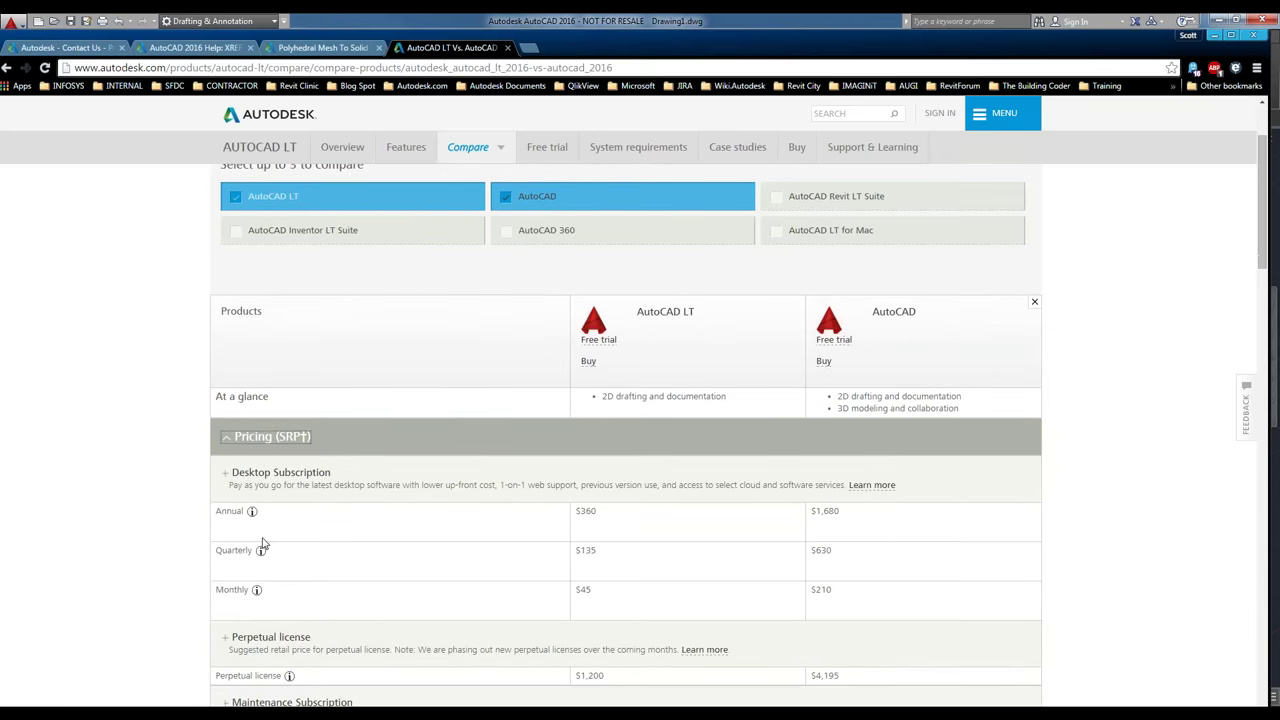
scroll(183, 516, down, 1)
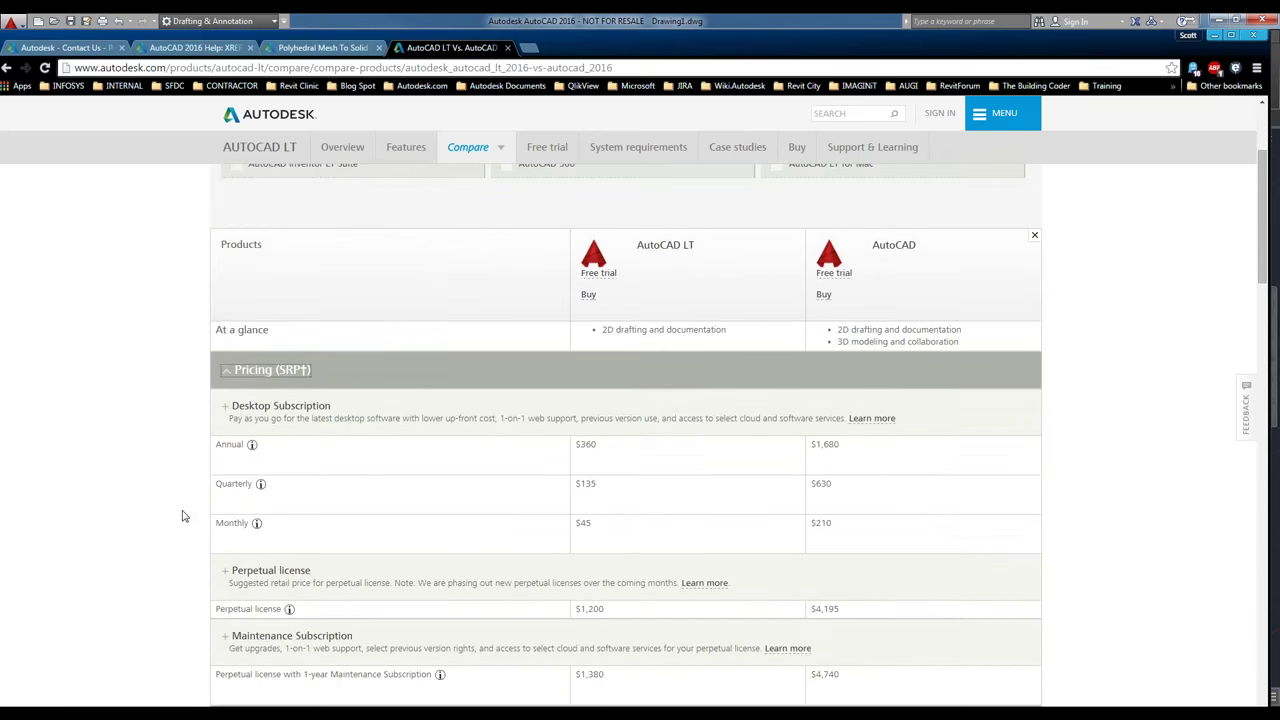
mouse_move(252, 444)
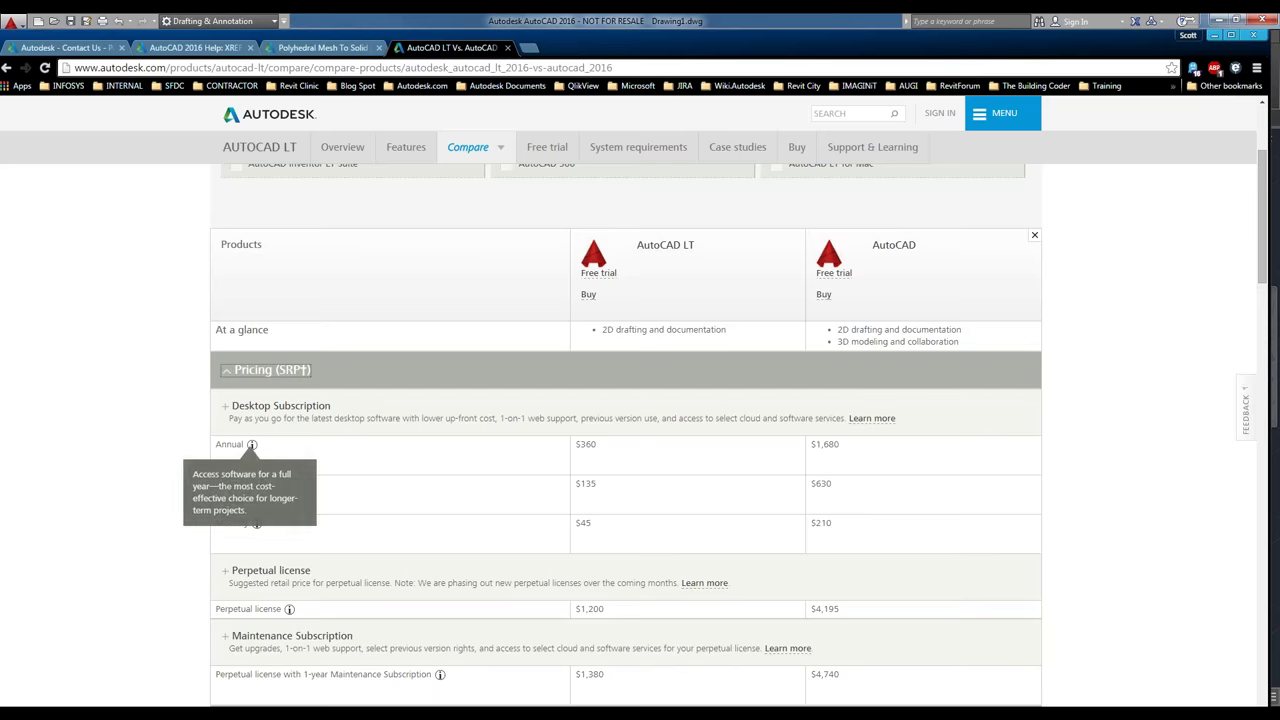
click(163, 514)
scroll(163, 514, down, 1)
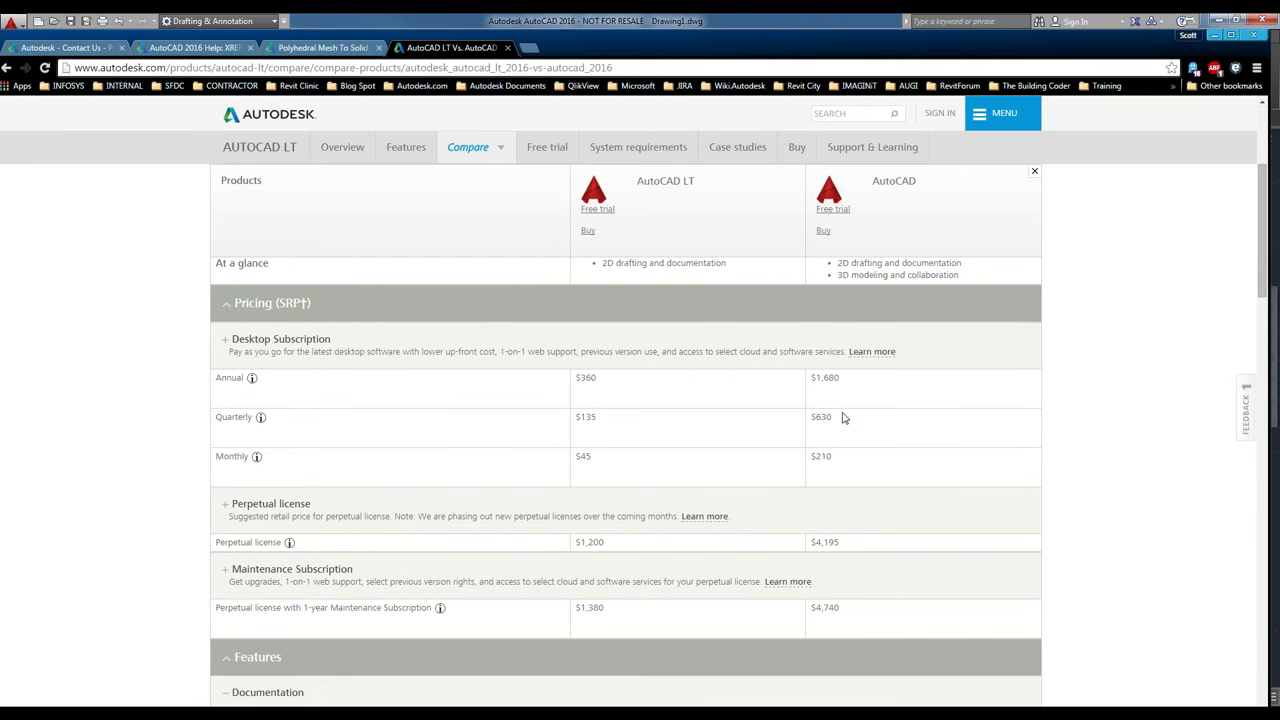
scroll(845, 417, up, 1)
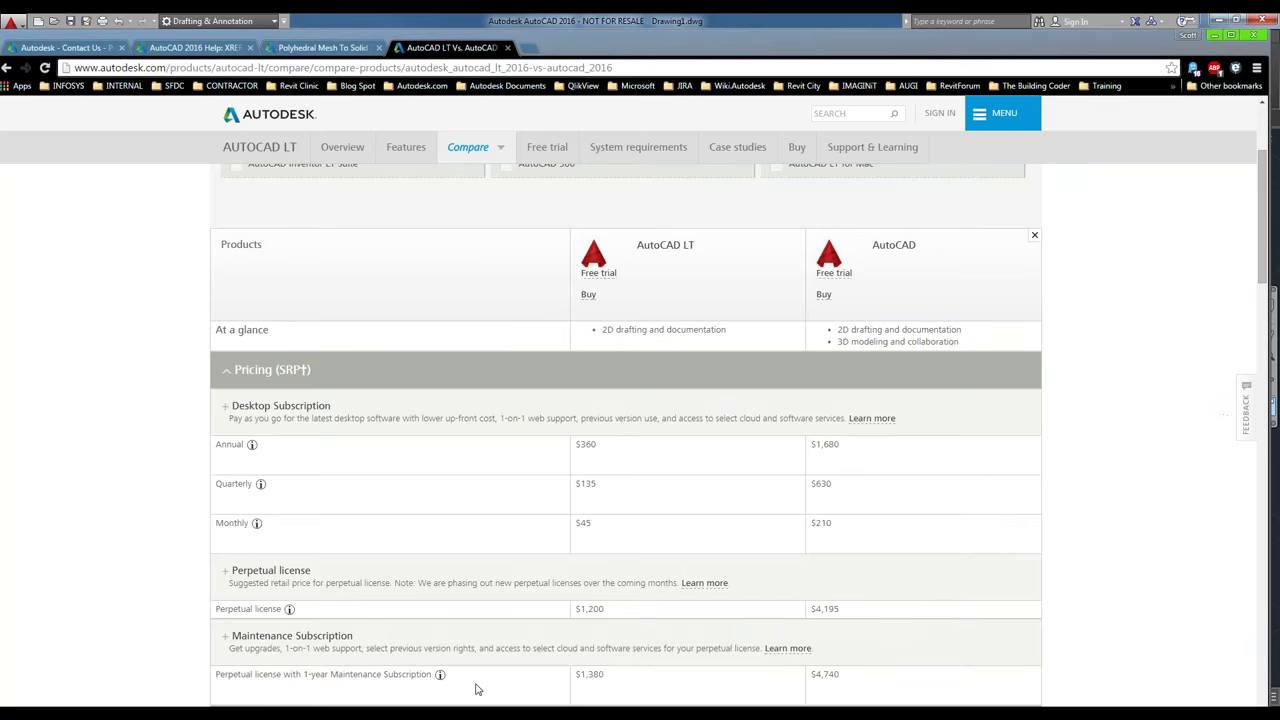
Switch back to AutoCAD, show the Properties palette for the selected box, and dock it beside the drawing area.
key(alt+Tab)
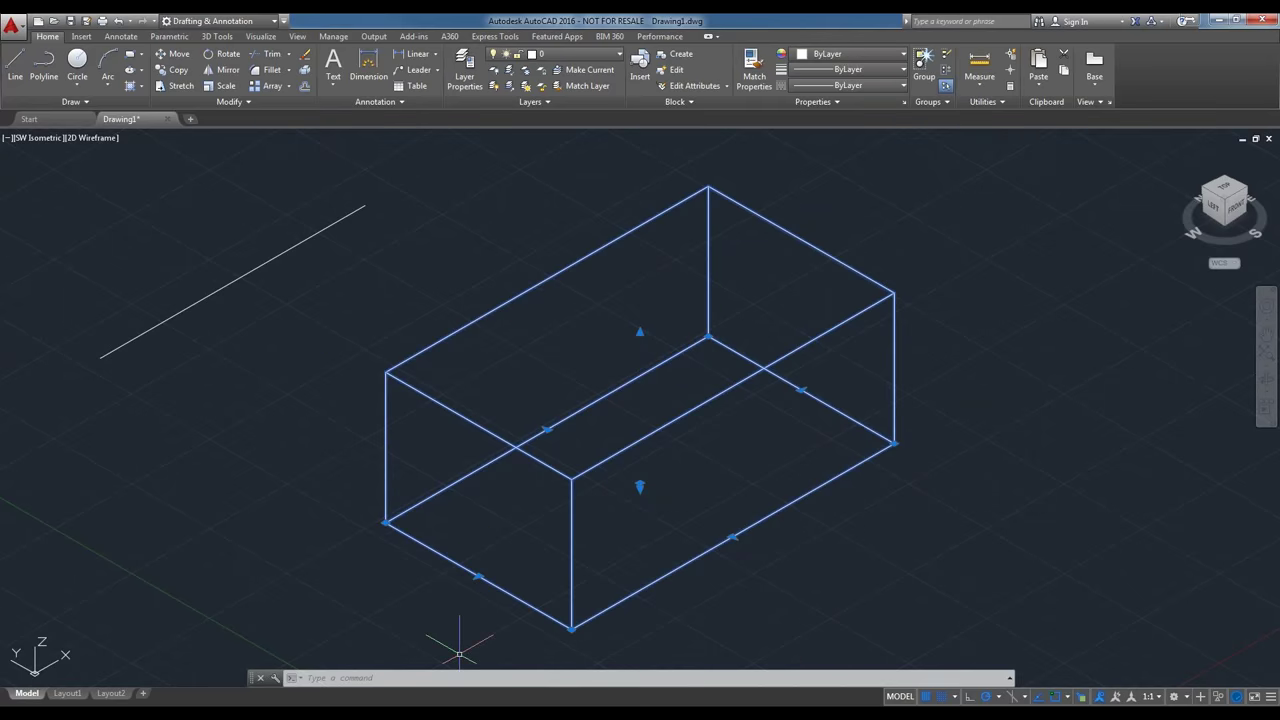
click(421, 677)
right_click(387, 373)
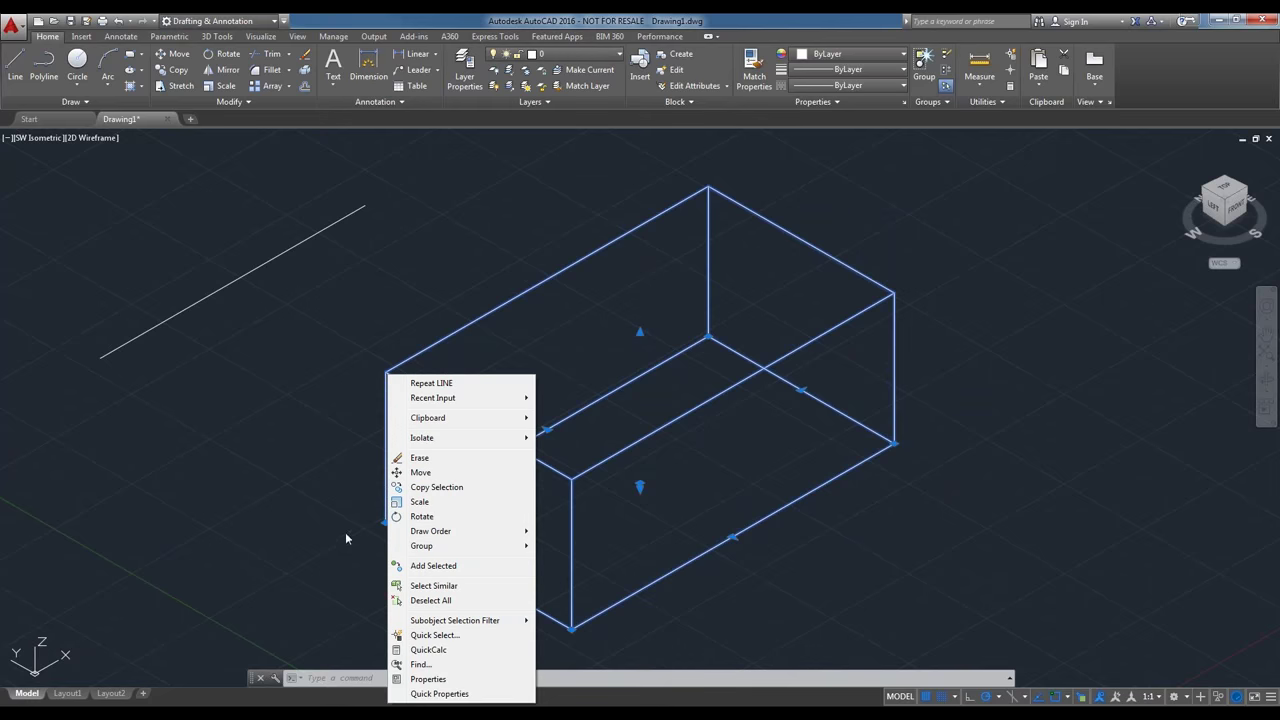
click(454, 682)
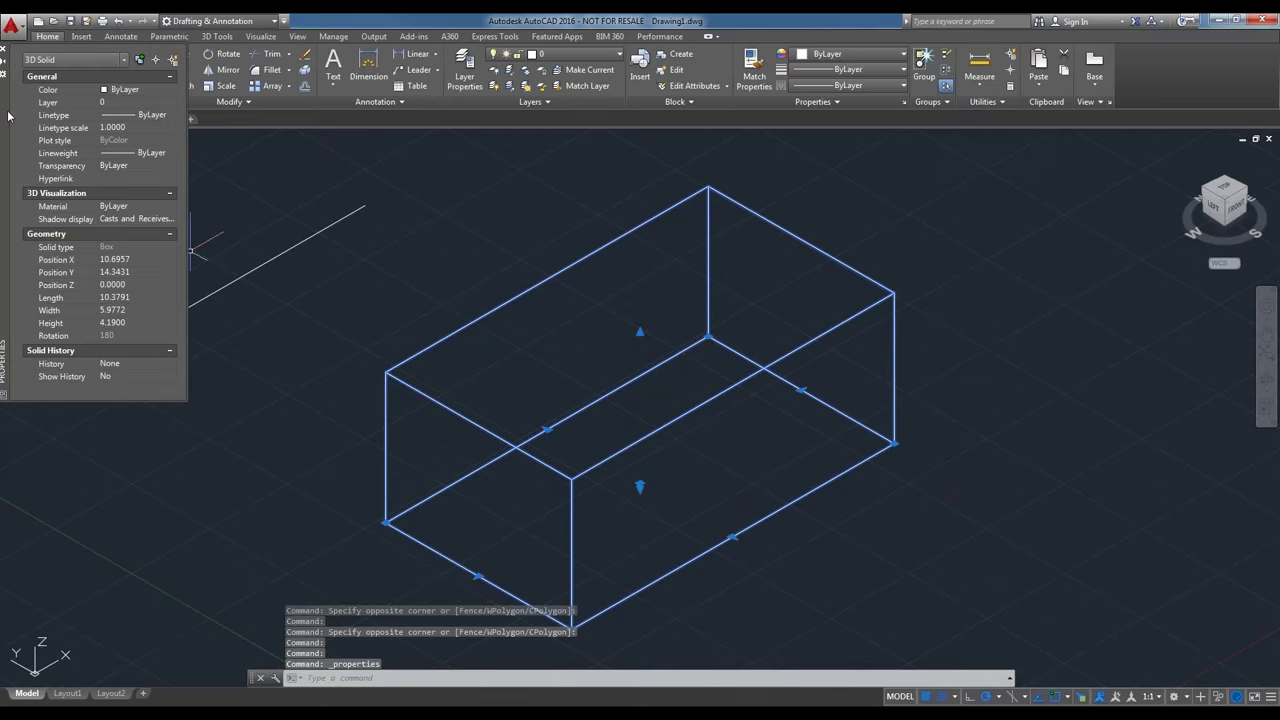
drag(7, 115, 24, 193)
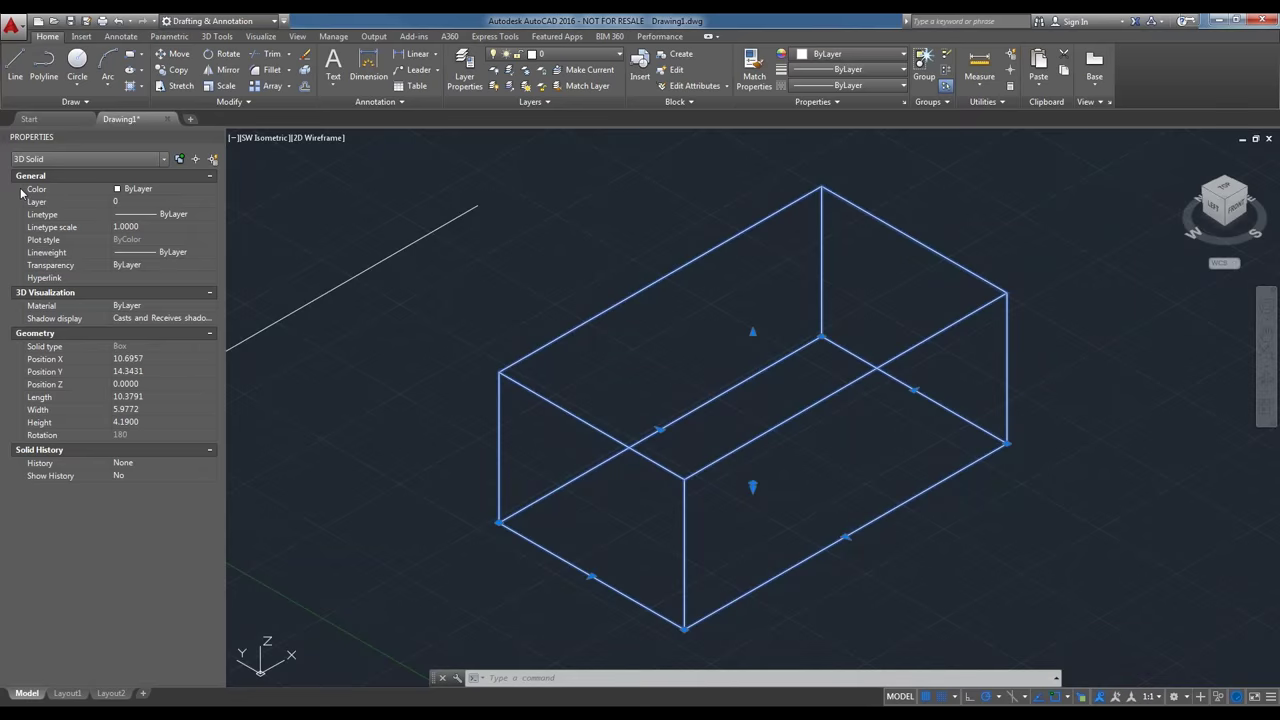
Look over the box's object type, General, 3D Visualization and Geometry properties without changing any of them.
click(165, 160)
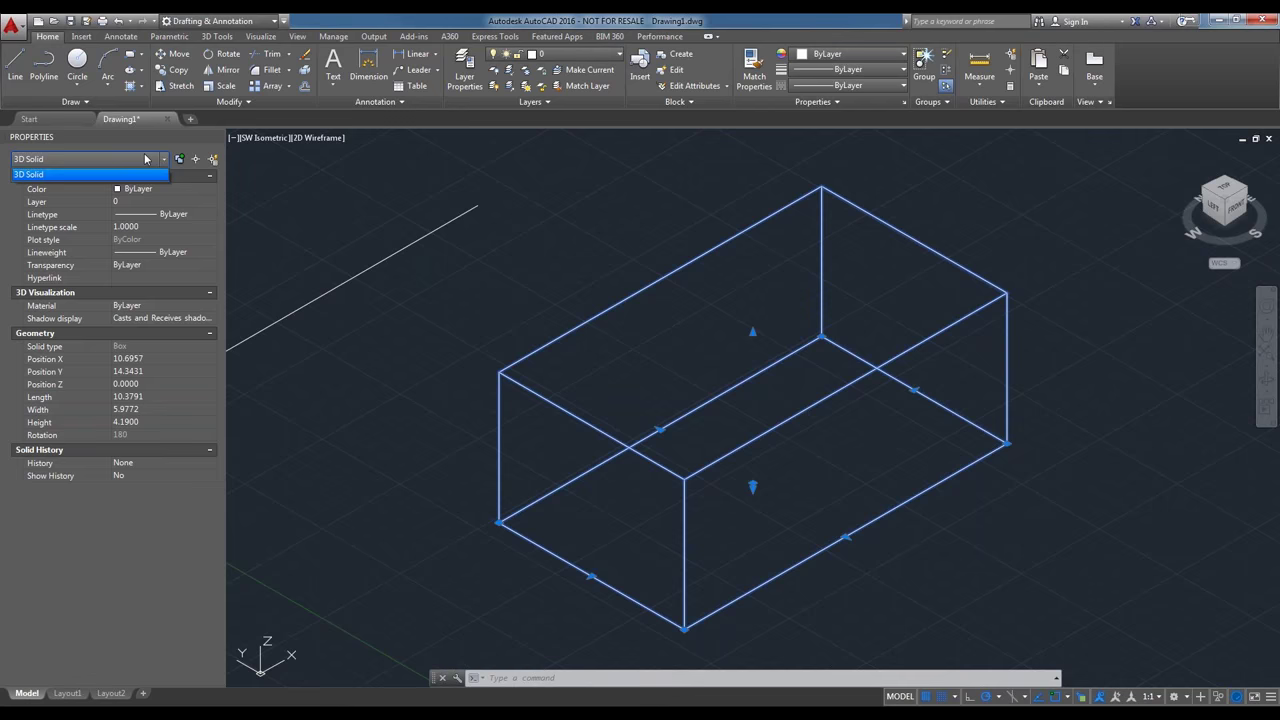
click(145, 159)
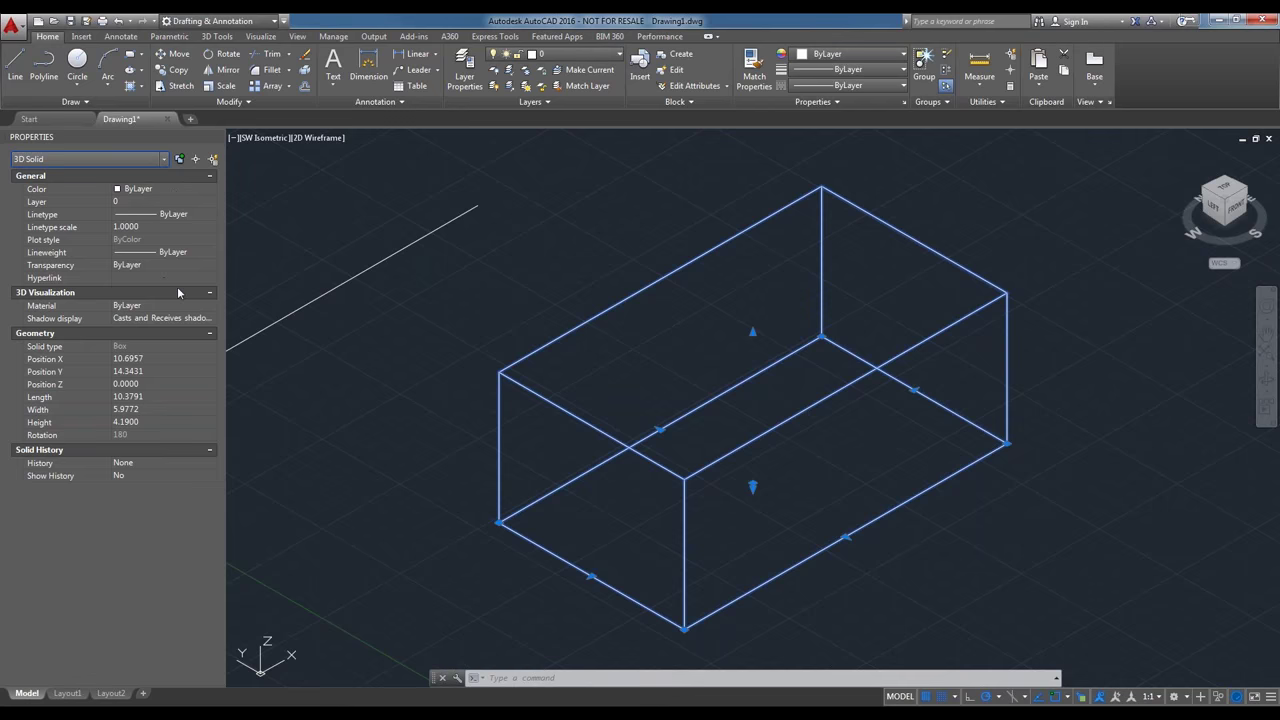
click(199, 221)
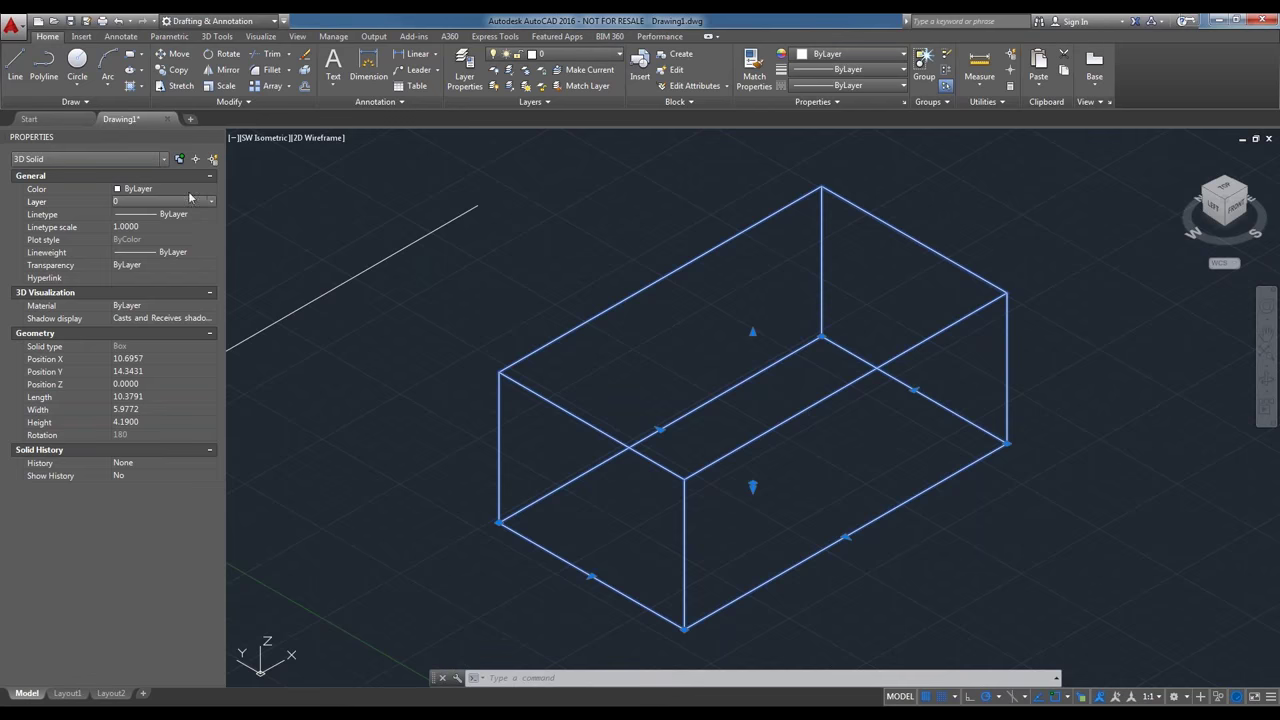
click(202, 251)
click(192, 187)
click(182, 263)
click(177, 306)
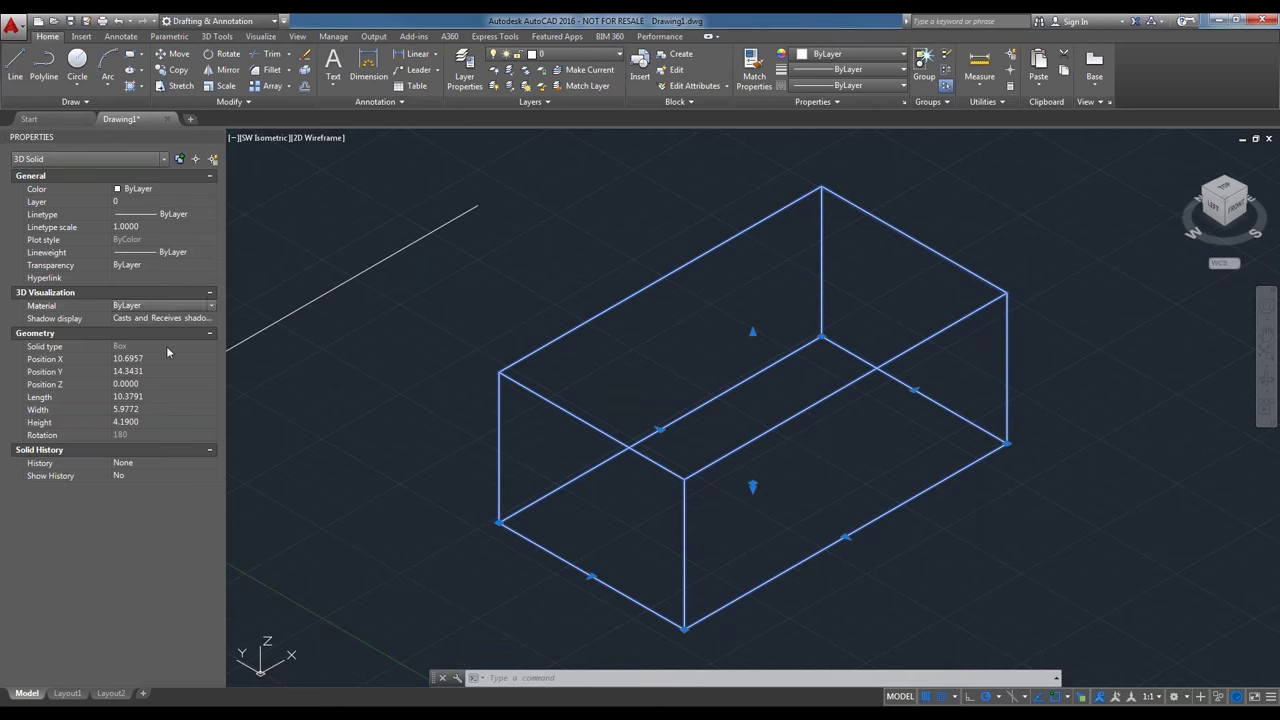
click(170, 345)
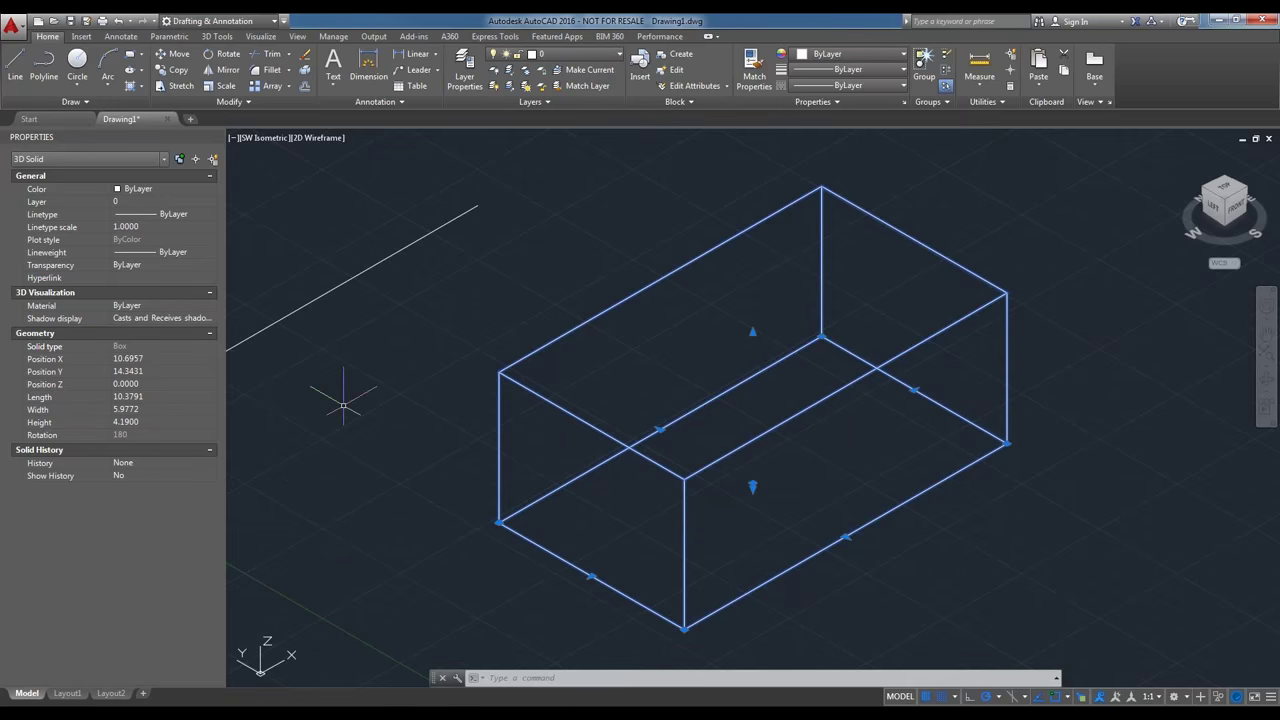
Deselect the box, select the line to examine its properties, and clear the selection.
key(Escape)
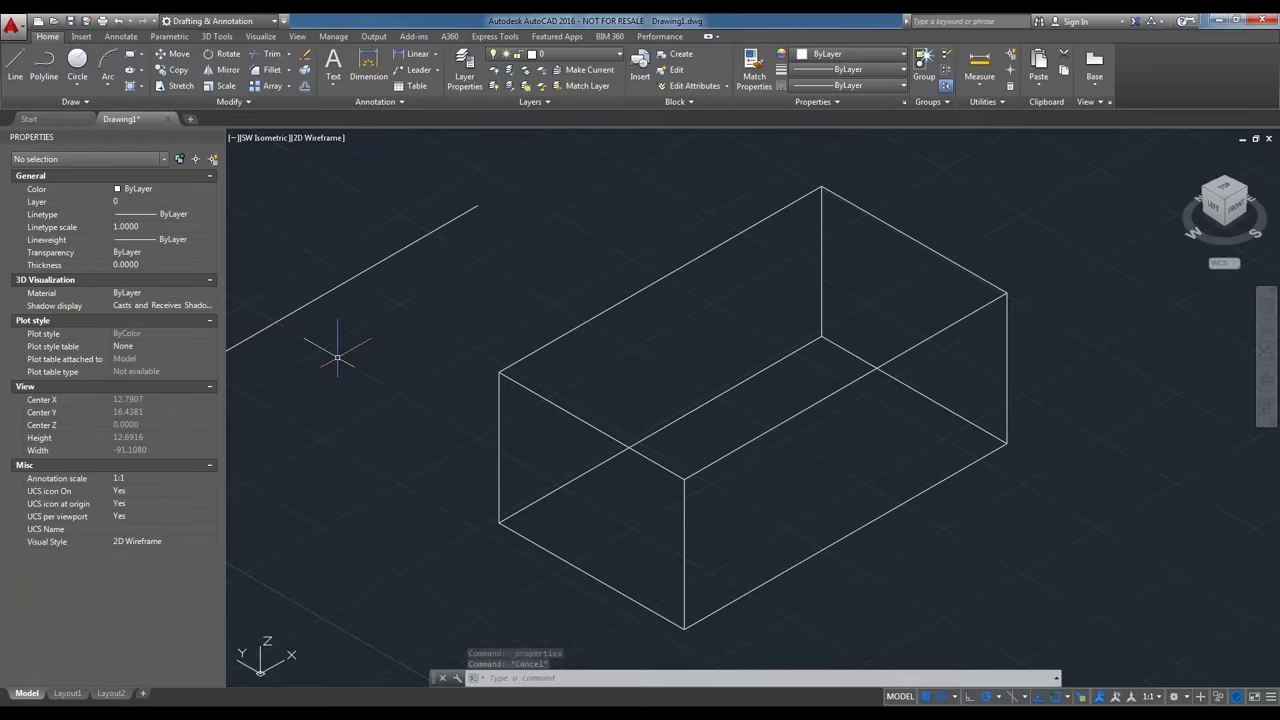
click(318, 299)
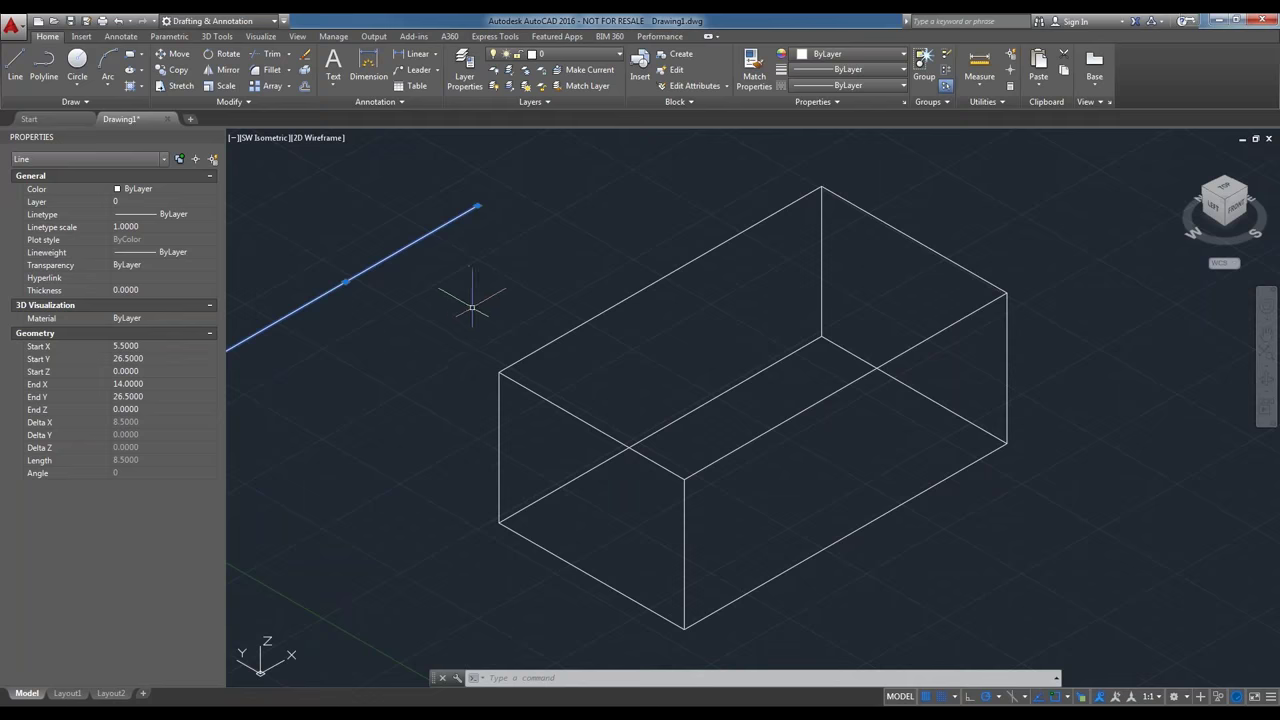
key(Escape)
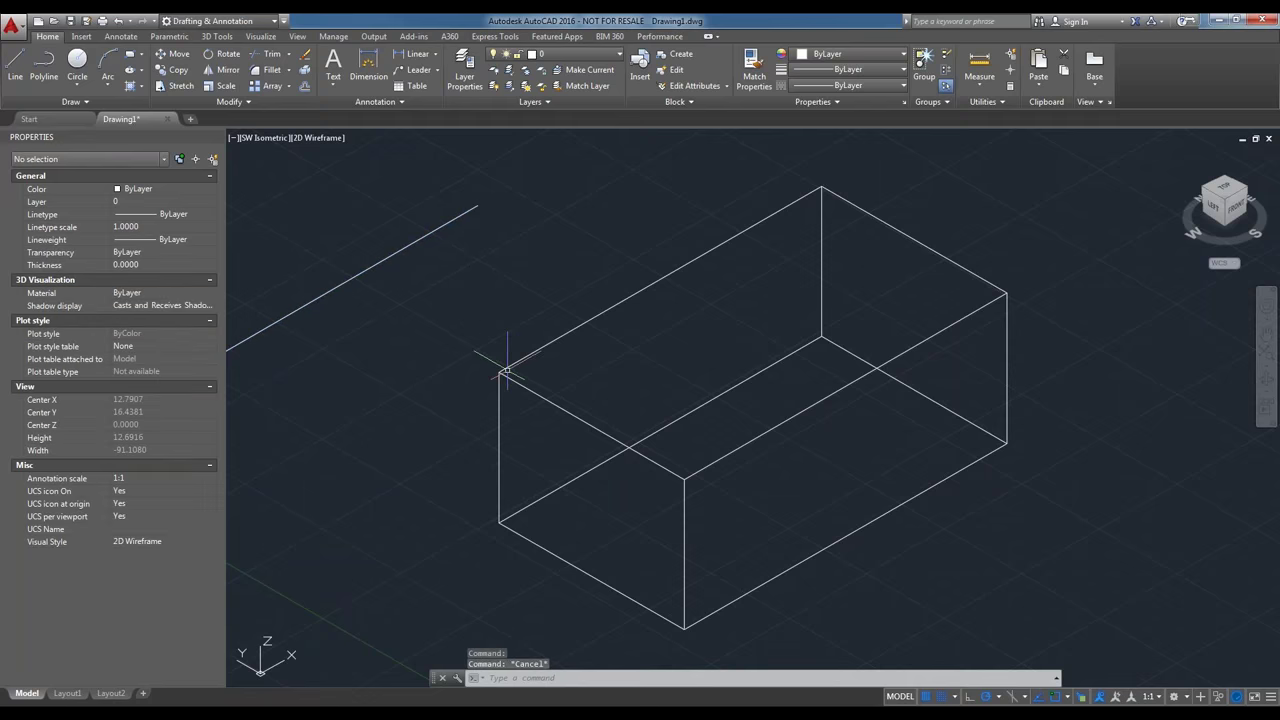
Clear any remaining selection and collapse the docked Properties palette to a narrow bar.
click(505, 369)
key(Escape)
key(Escape)
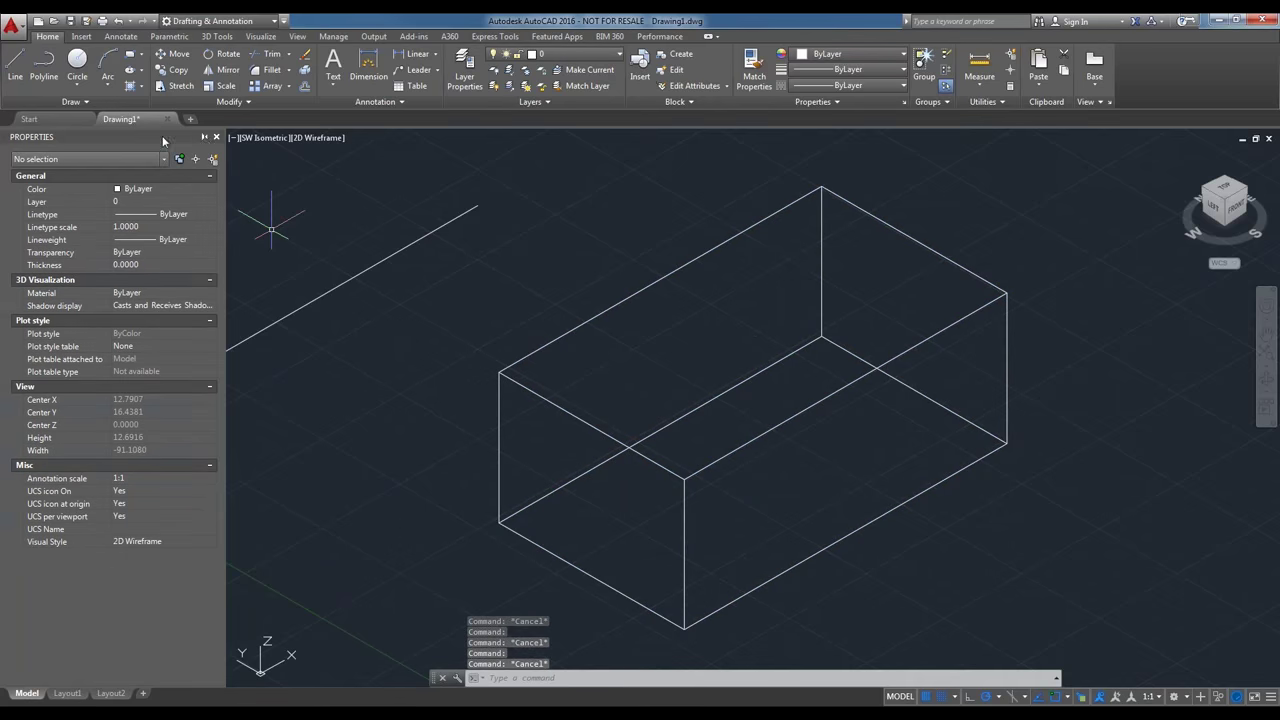
click(215, 137)
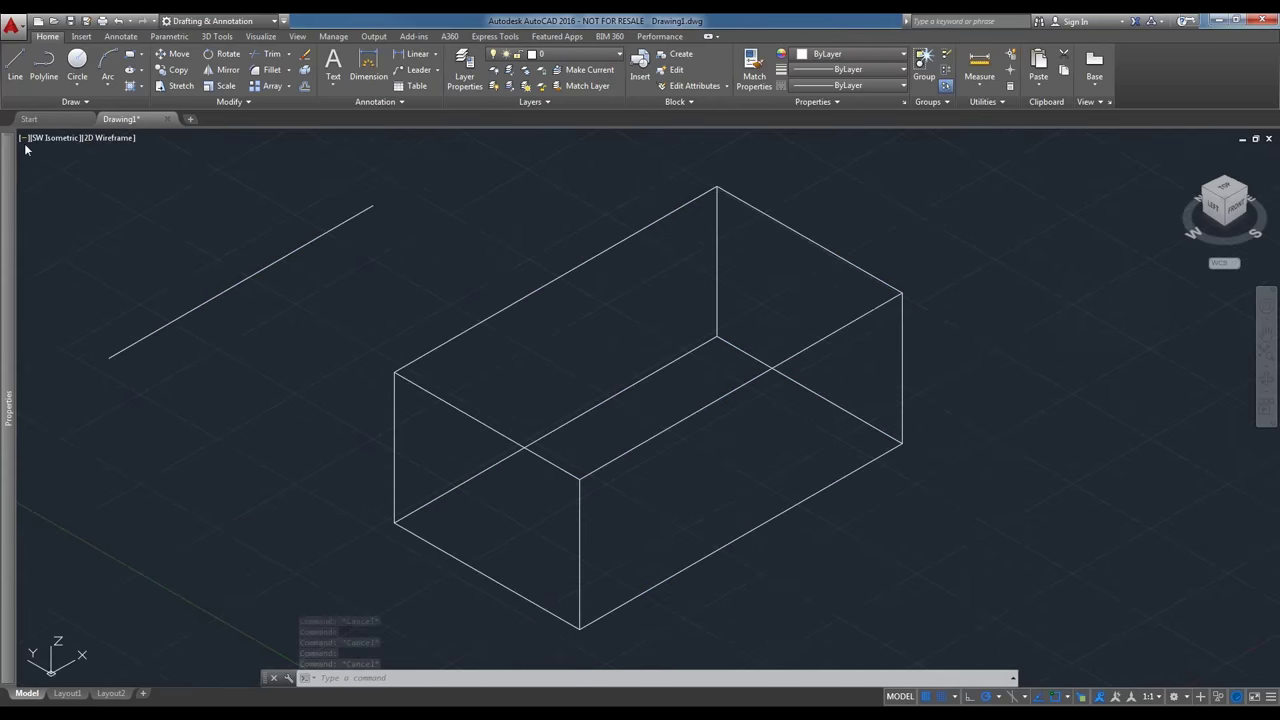